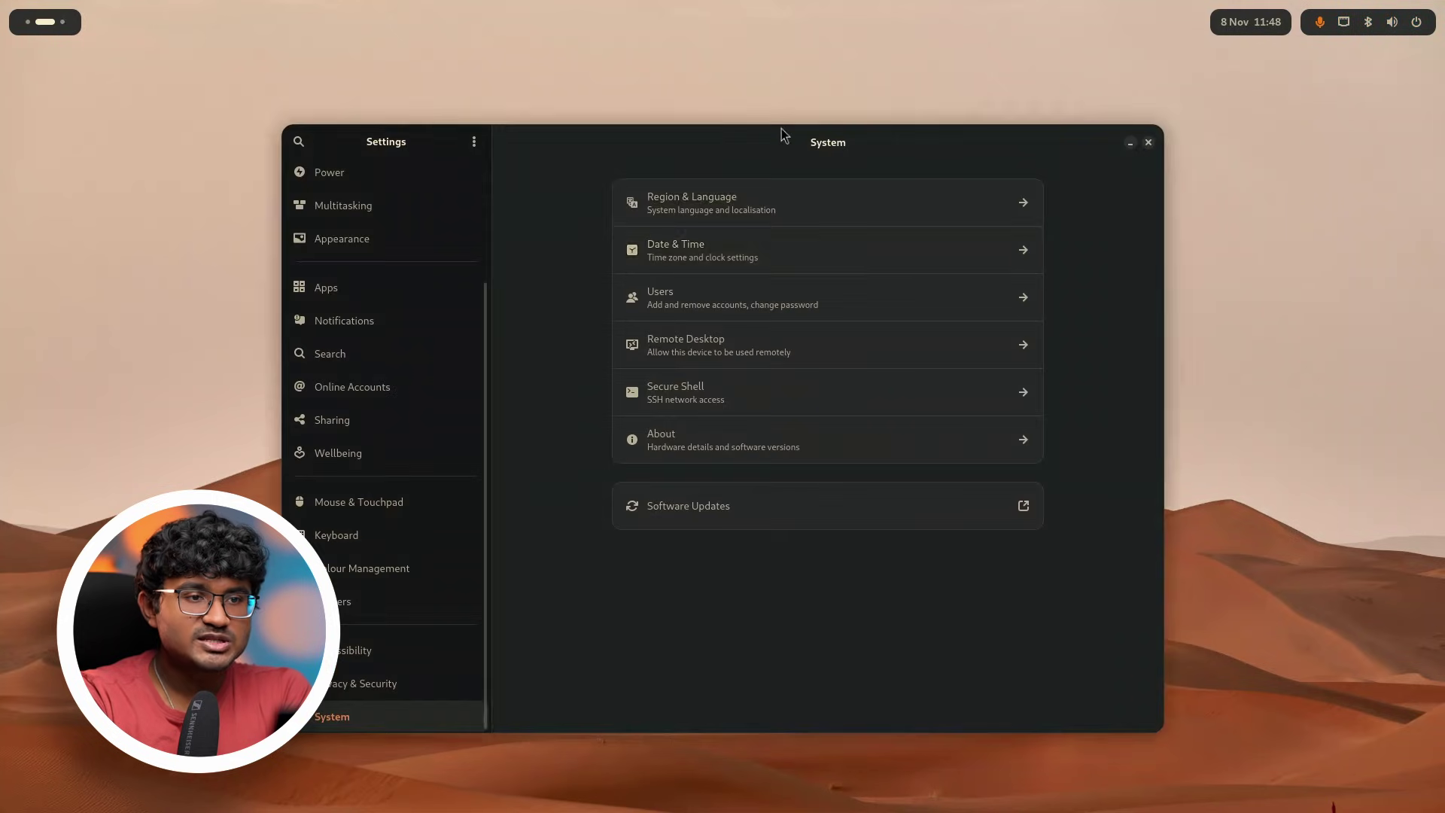
Open the About page and its system details to check GNOME version 49, then close the details.
left_click_drag(782, 134, 814, 120)
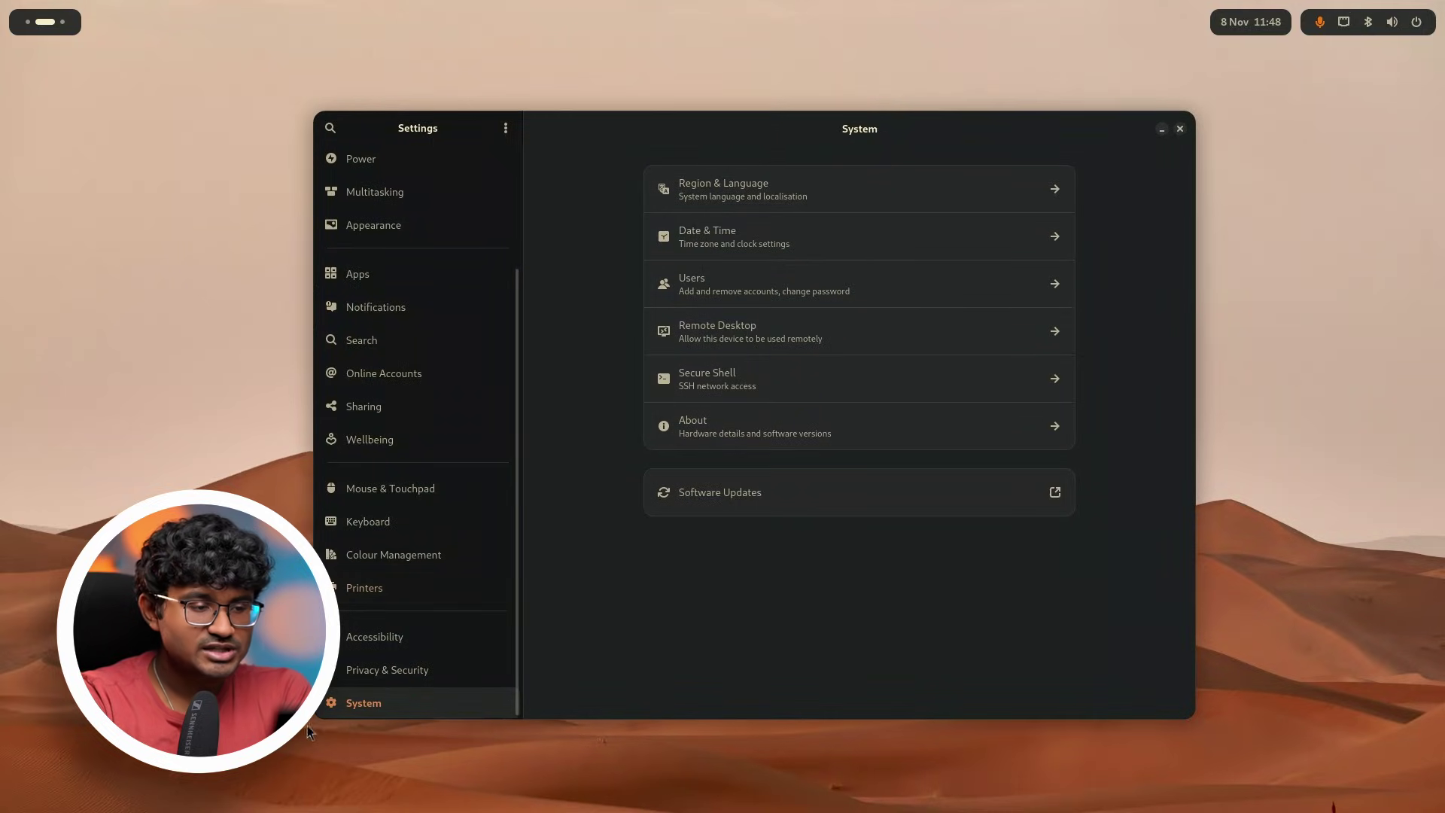
left_click(963, 421)
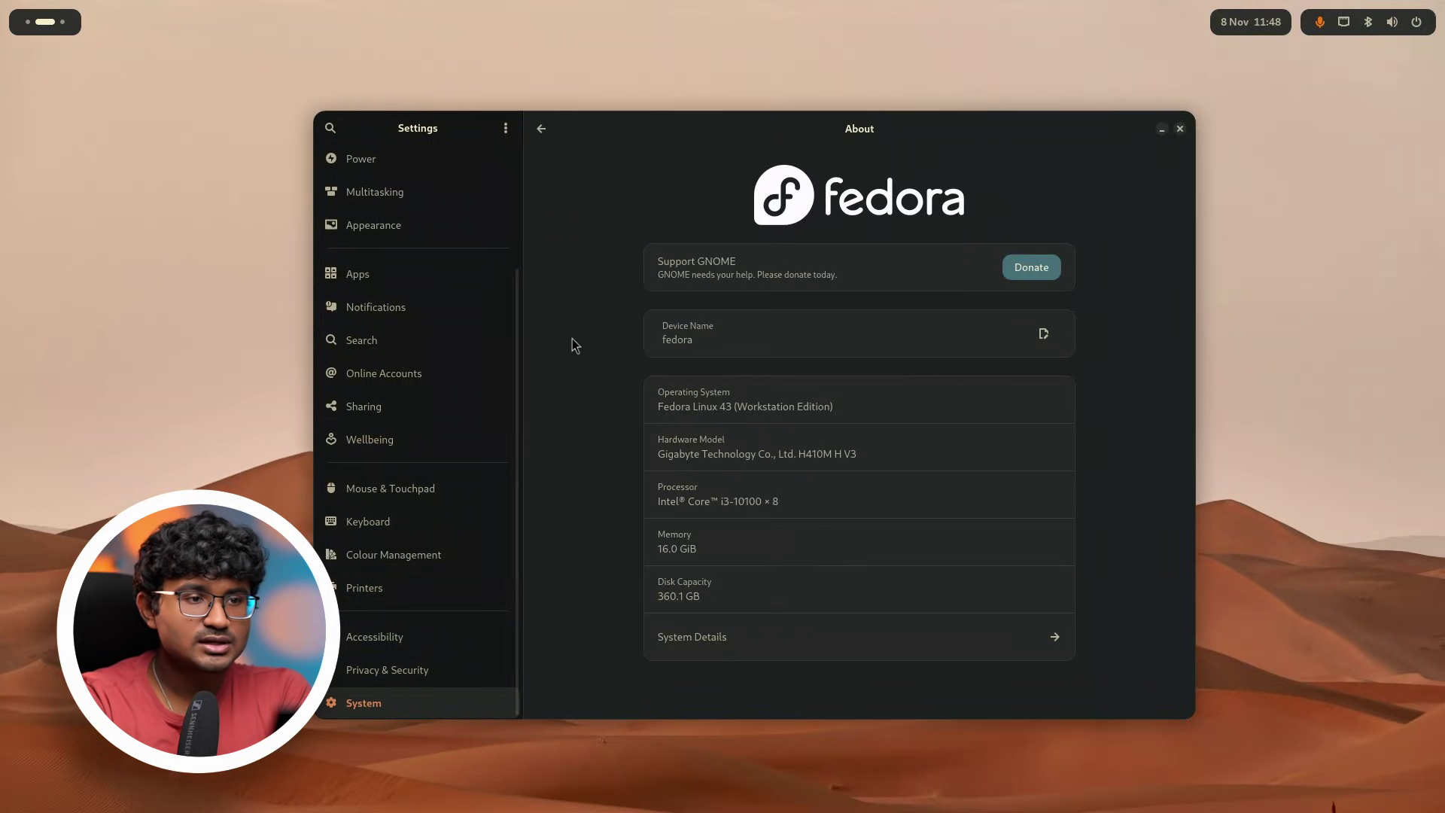
mouse_move(590, 129)
left_mouse_down()
mouse_move(962, 580)
mouse_move(581, 148)
left_mouse_up()
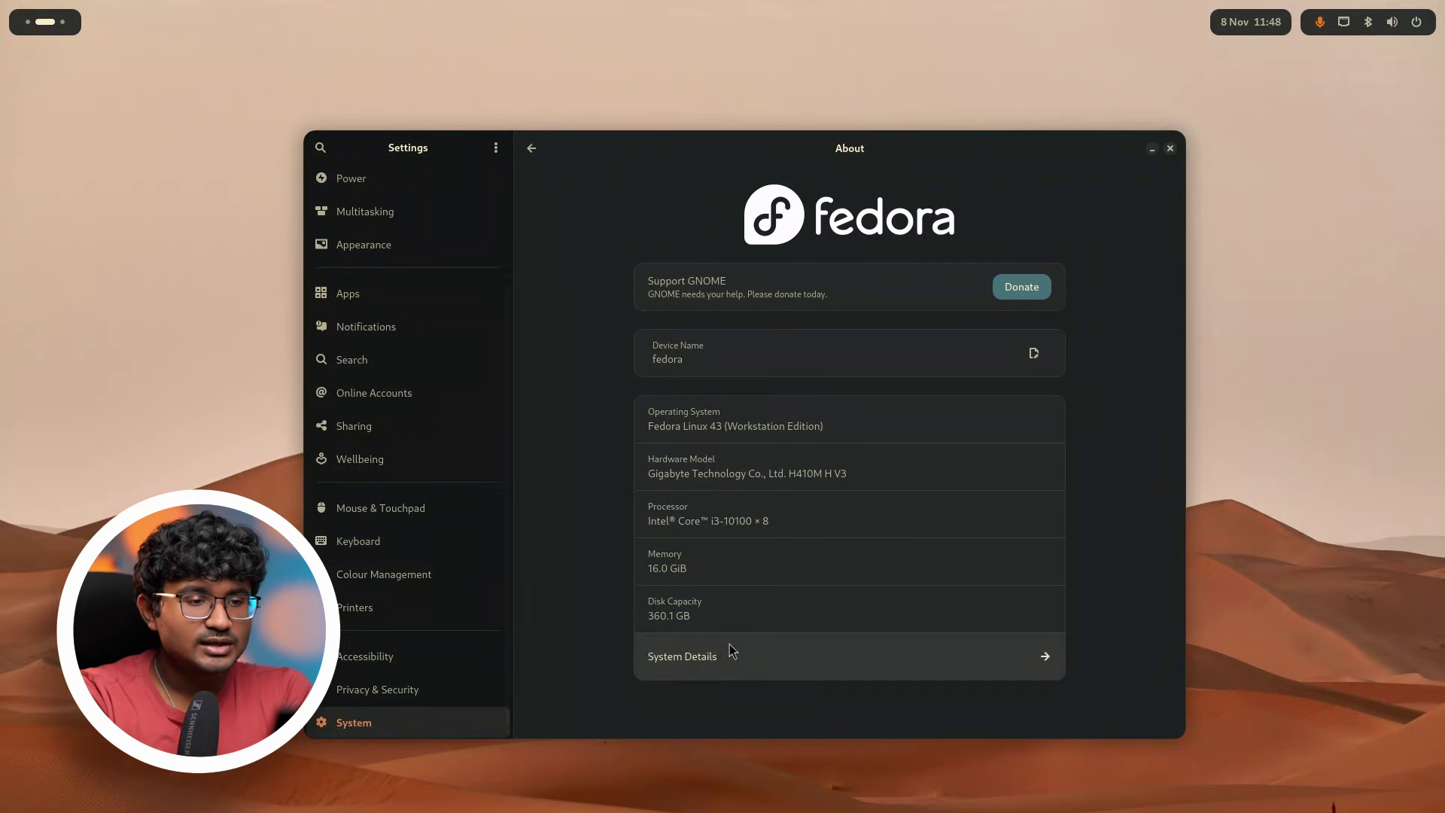
left_click(719, 669)
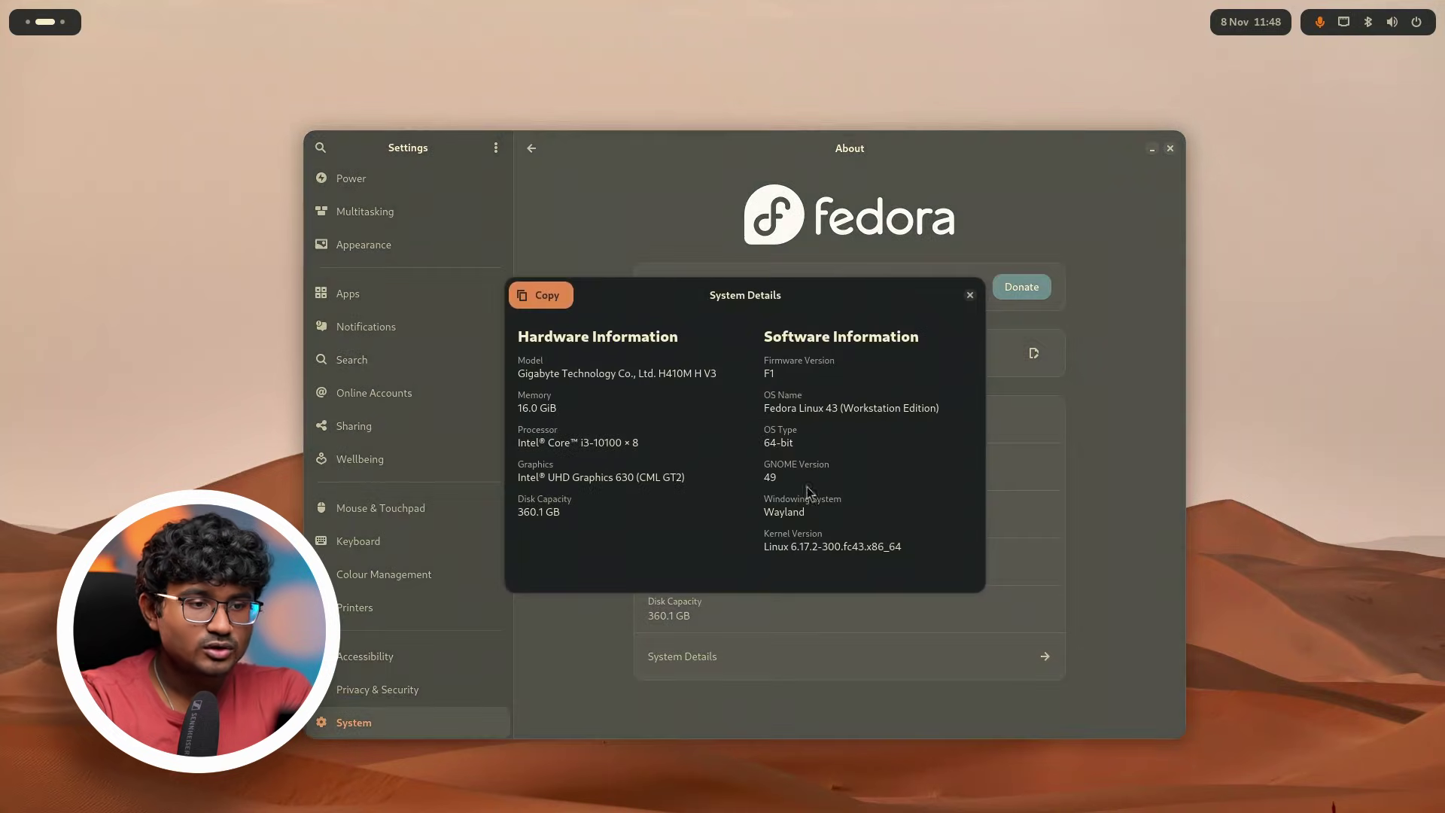
left_click(772, 476)
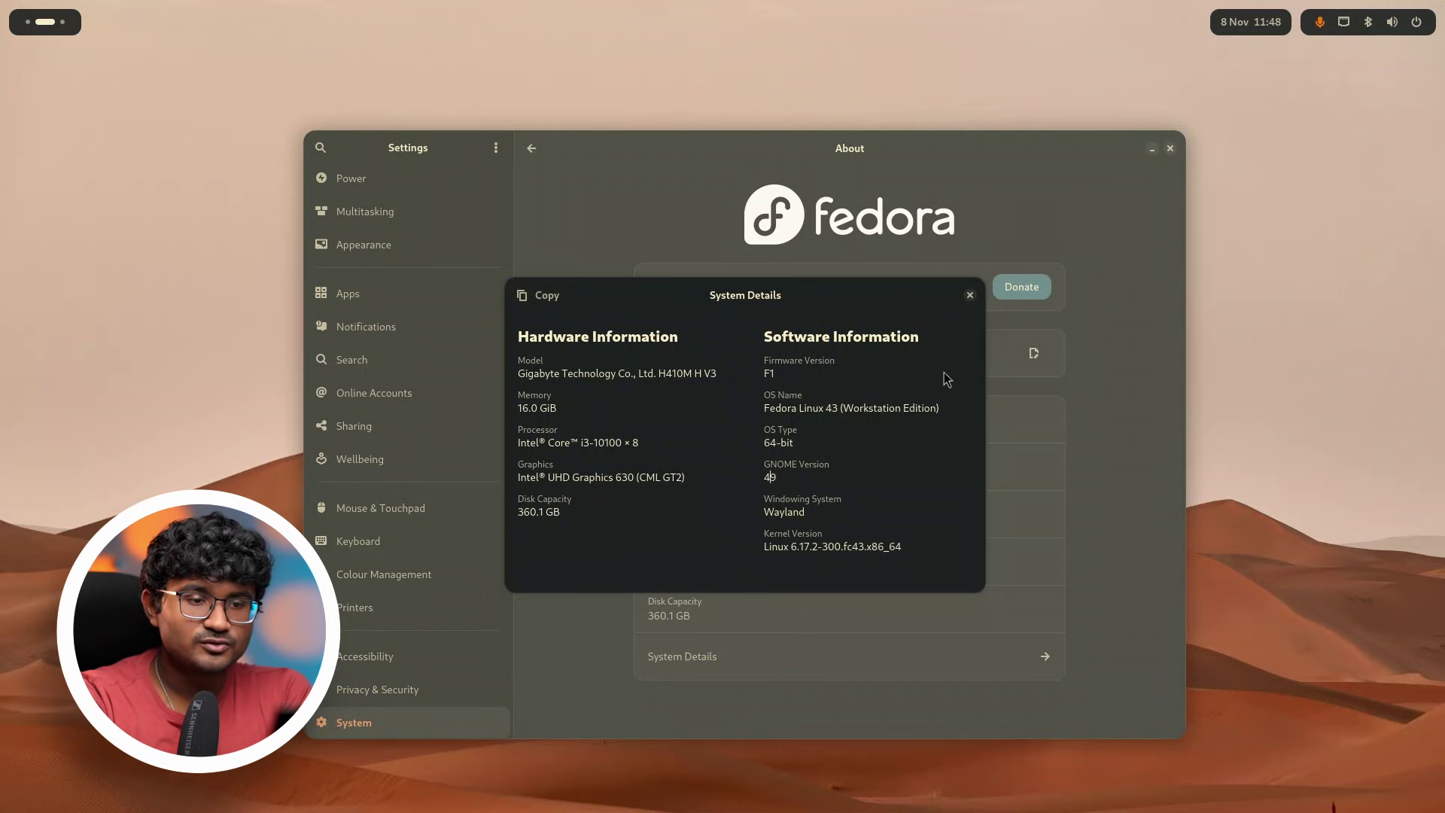
left_click(969, 295)
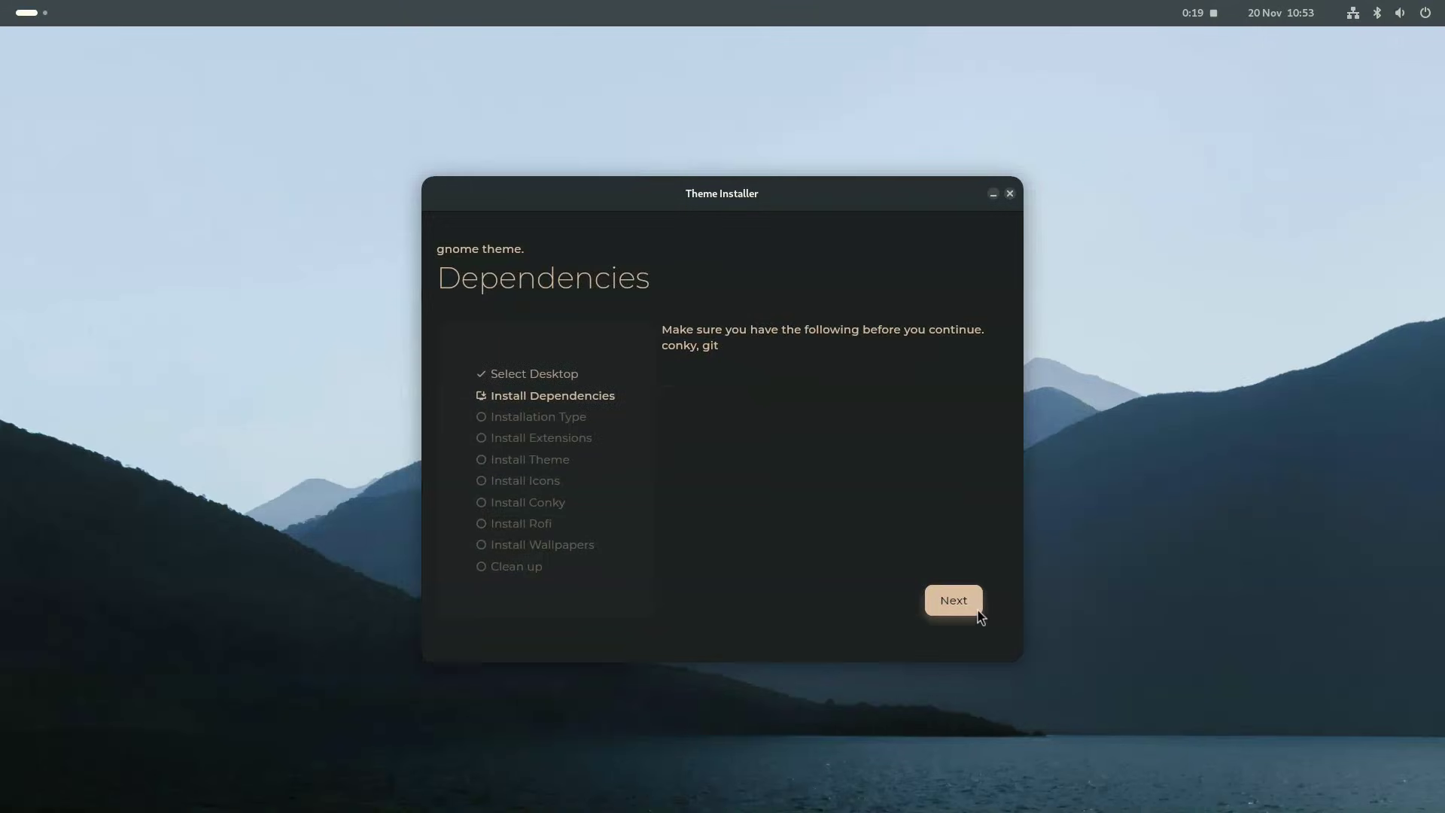
Run the Auto install with the Gruvbox theme, Gruvbox Plus Icons and Desert Field wallpaper through clean-up.
left_click(978, 612)
left_click(974, 612)
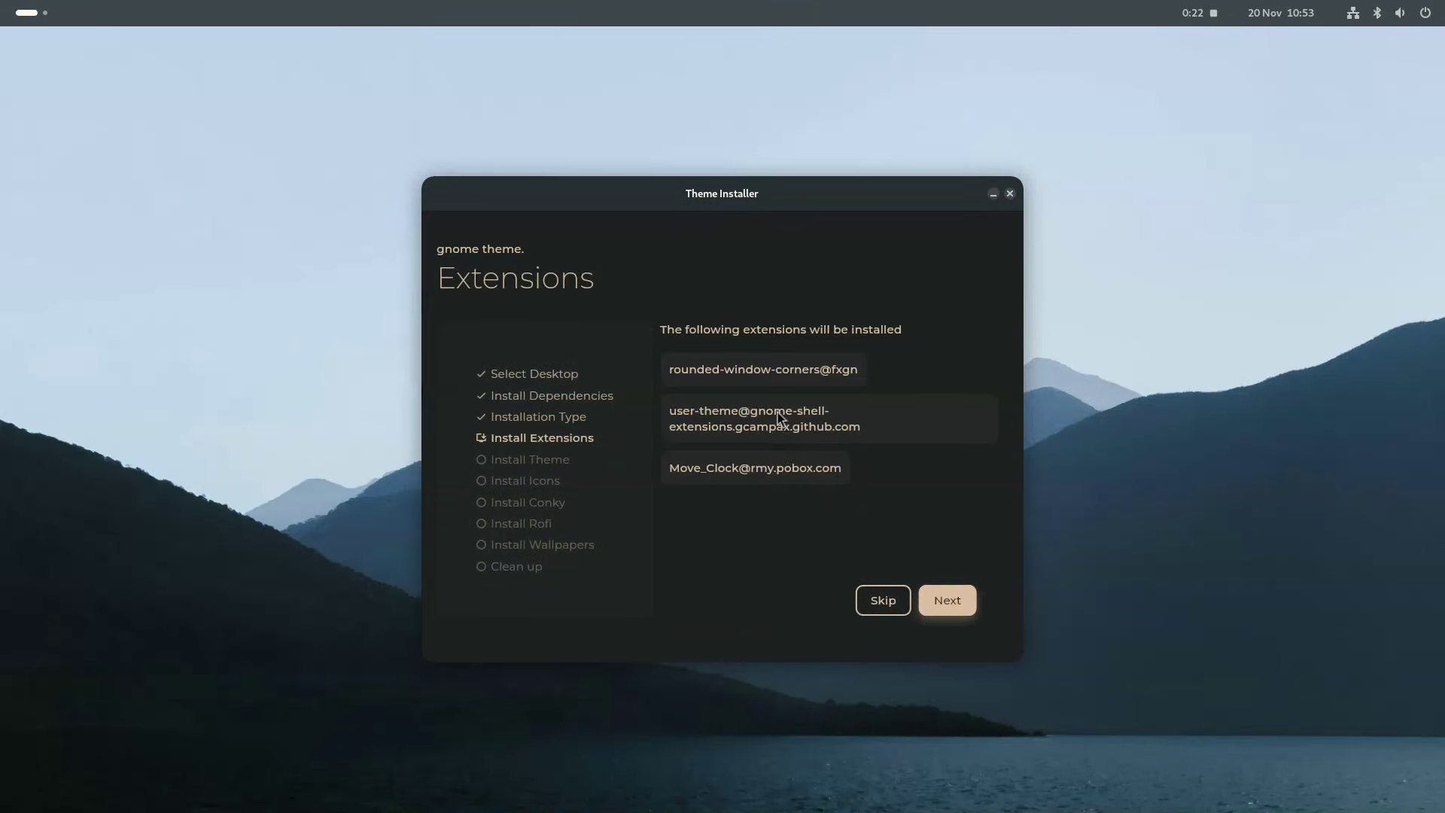
left_click(941, 599)
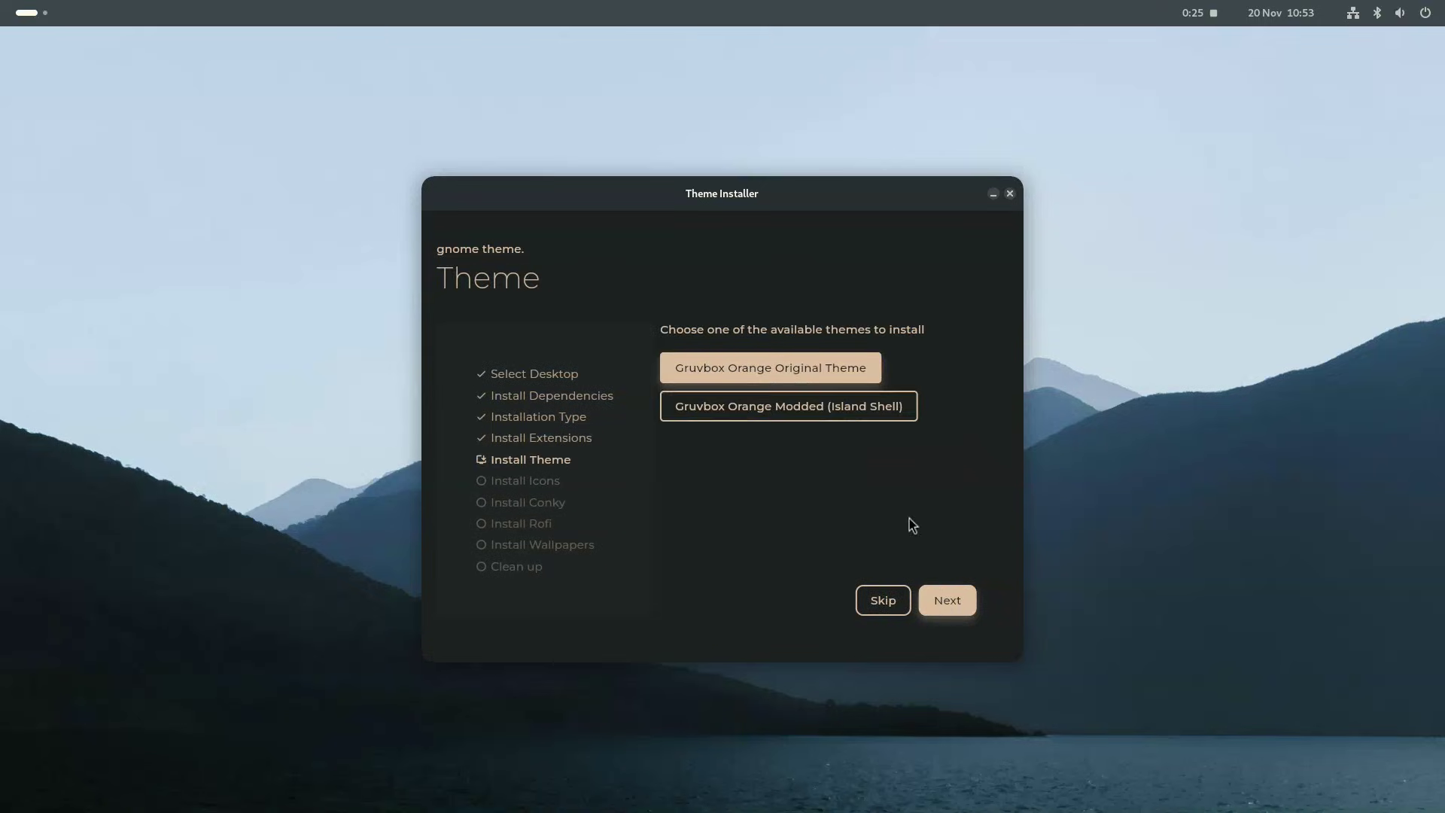
left_click(942, 602)
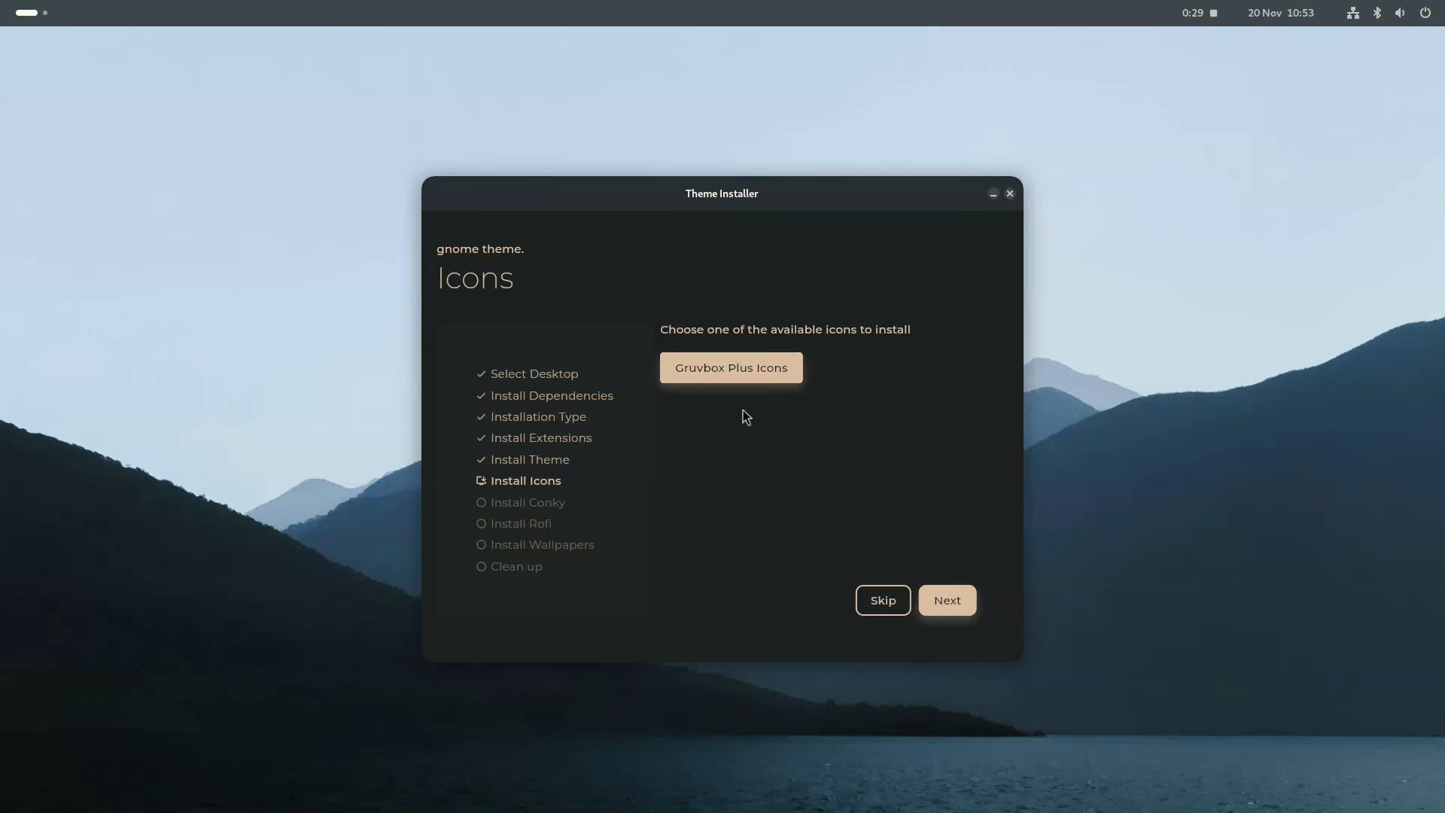
left_click(926, 596)
left_click(927, 595)
left_click(927, 596)
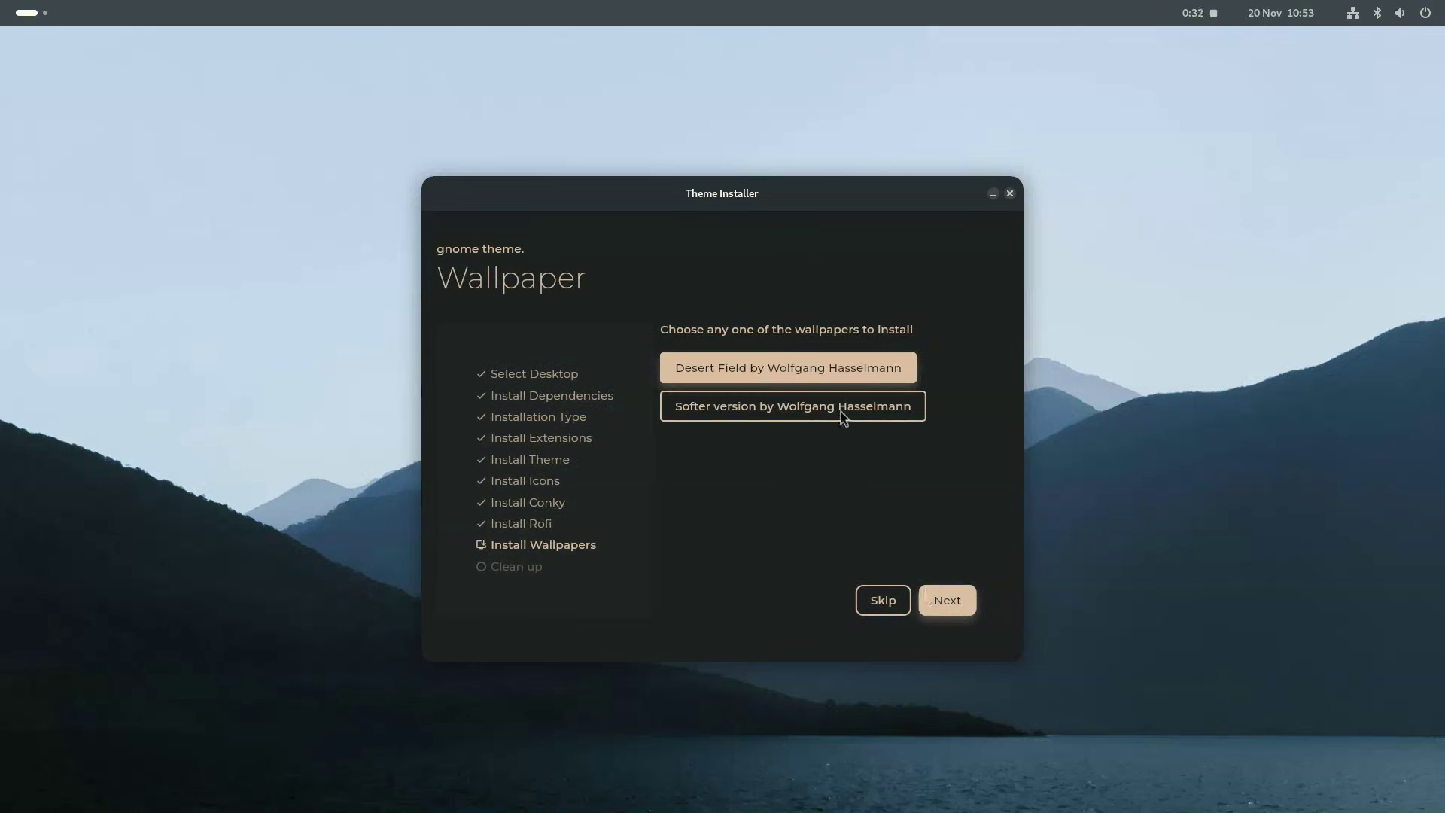
left_click(930, 599)
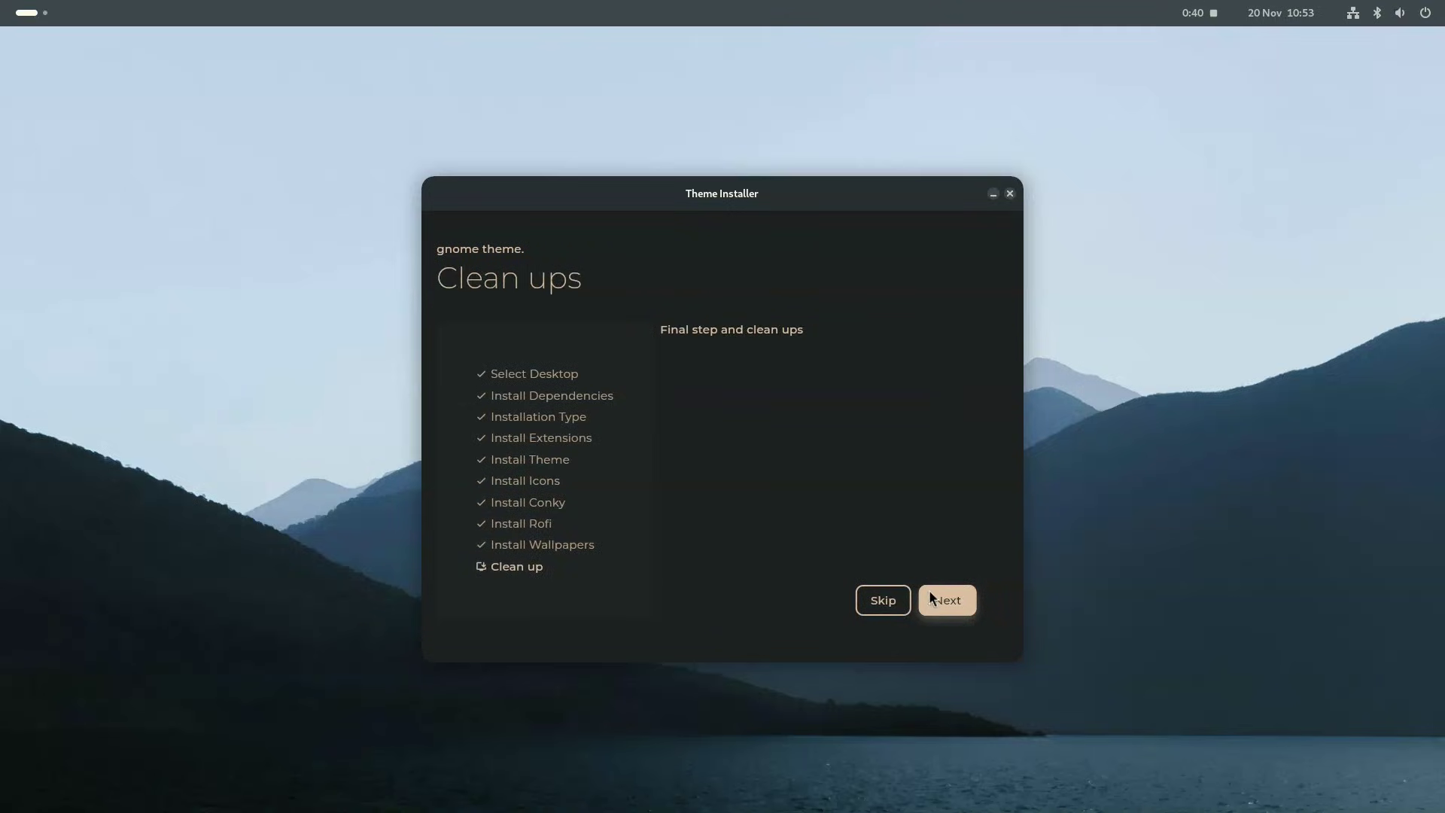
left_click(946, 601)
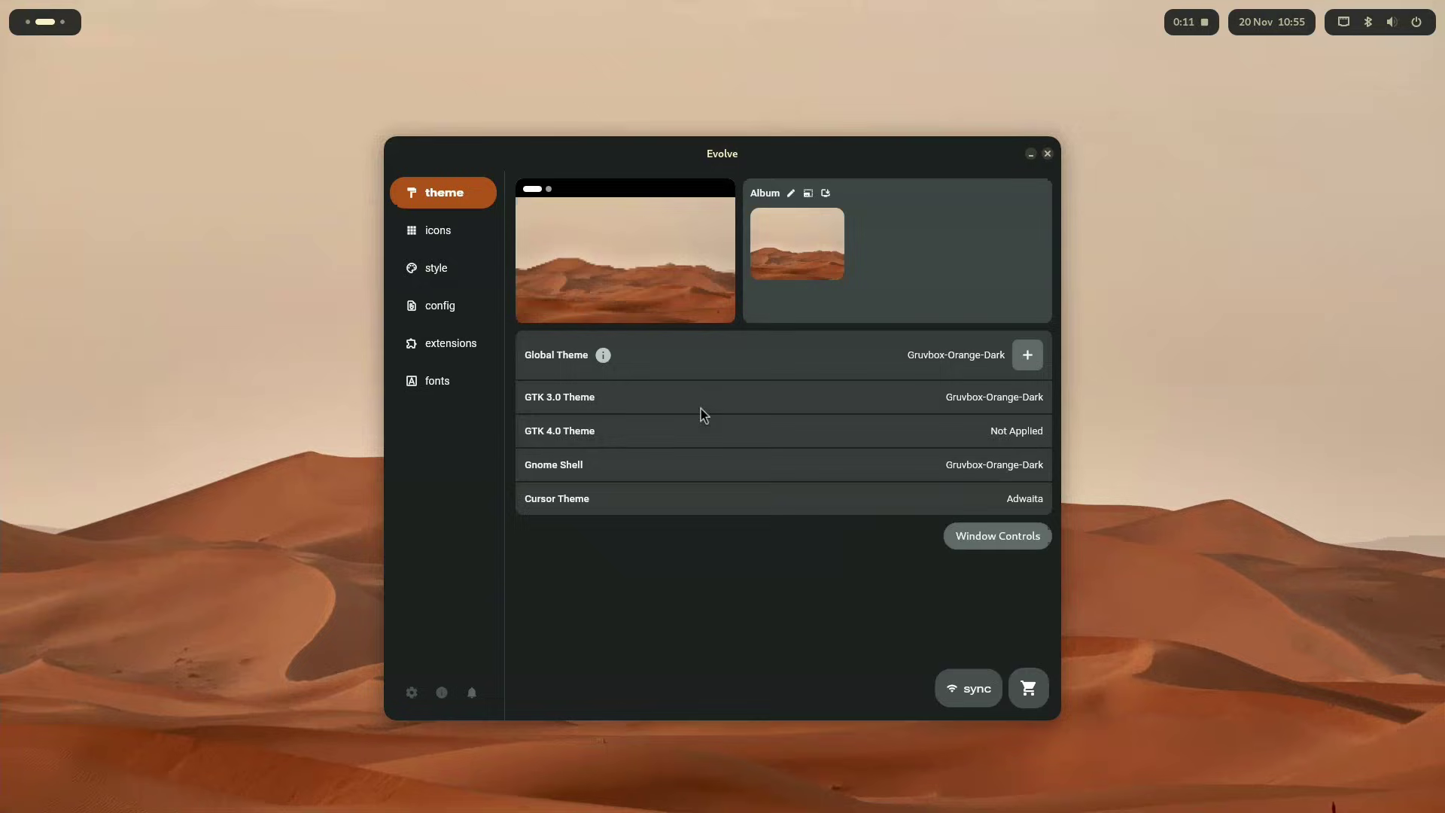
Check that Gruvbox-Orange-Dark is applied, then view Evolve's config backup page.
left_click(437, 303)
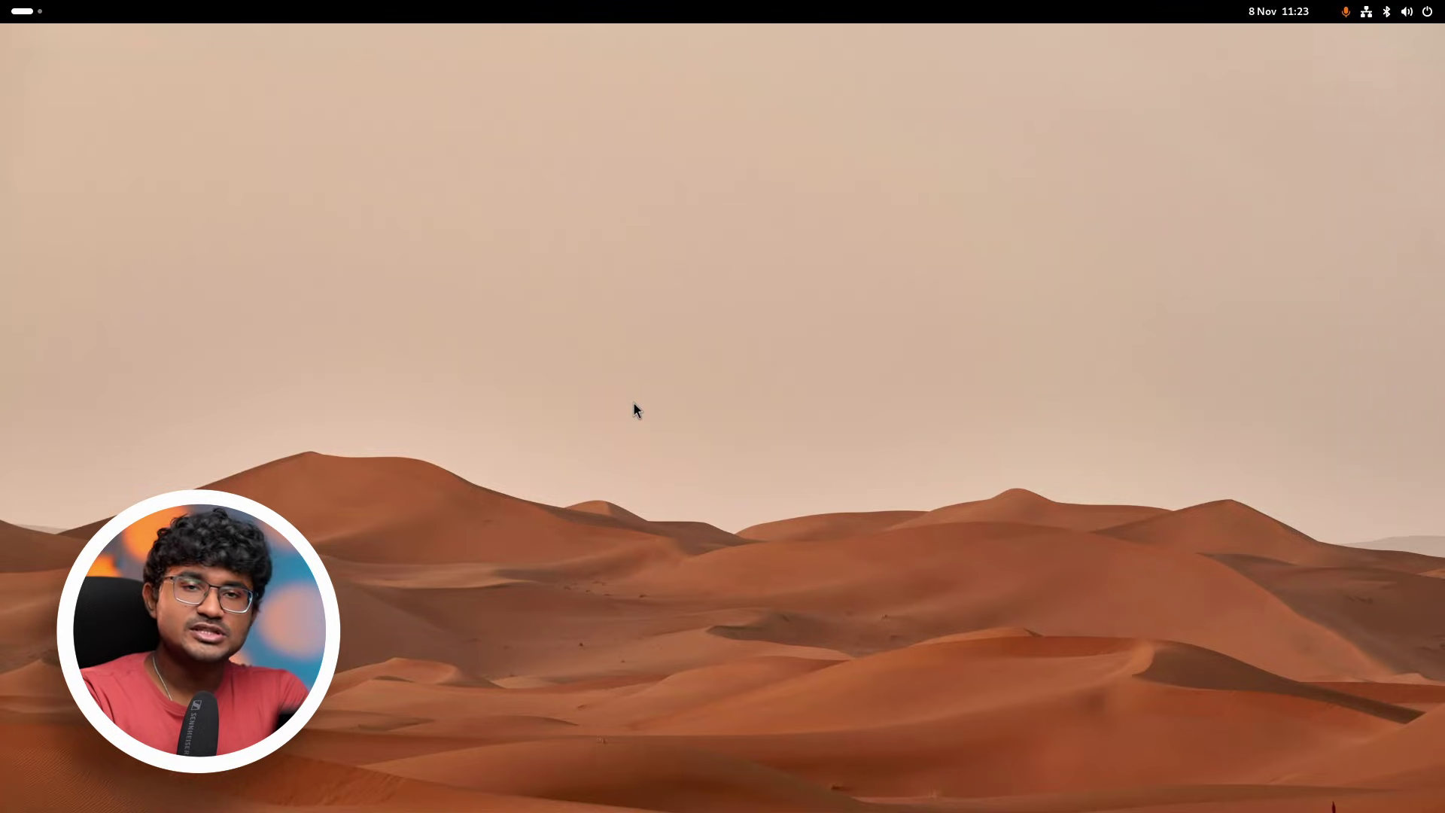
Relaunch Evolve, look over its settings and about pages, then go to the Theme Store.
key("super")
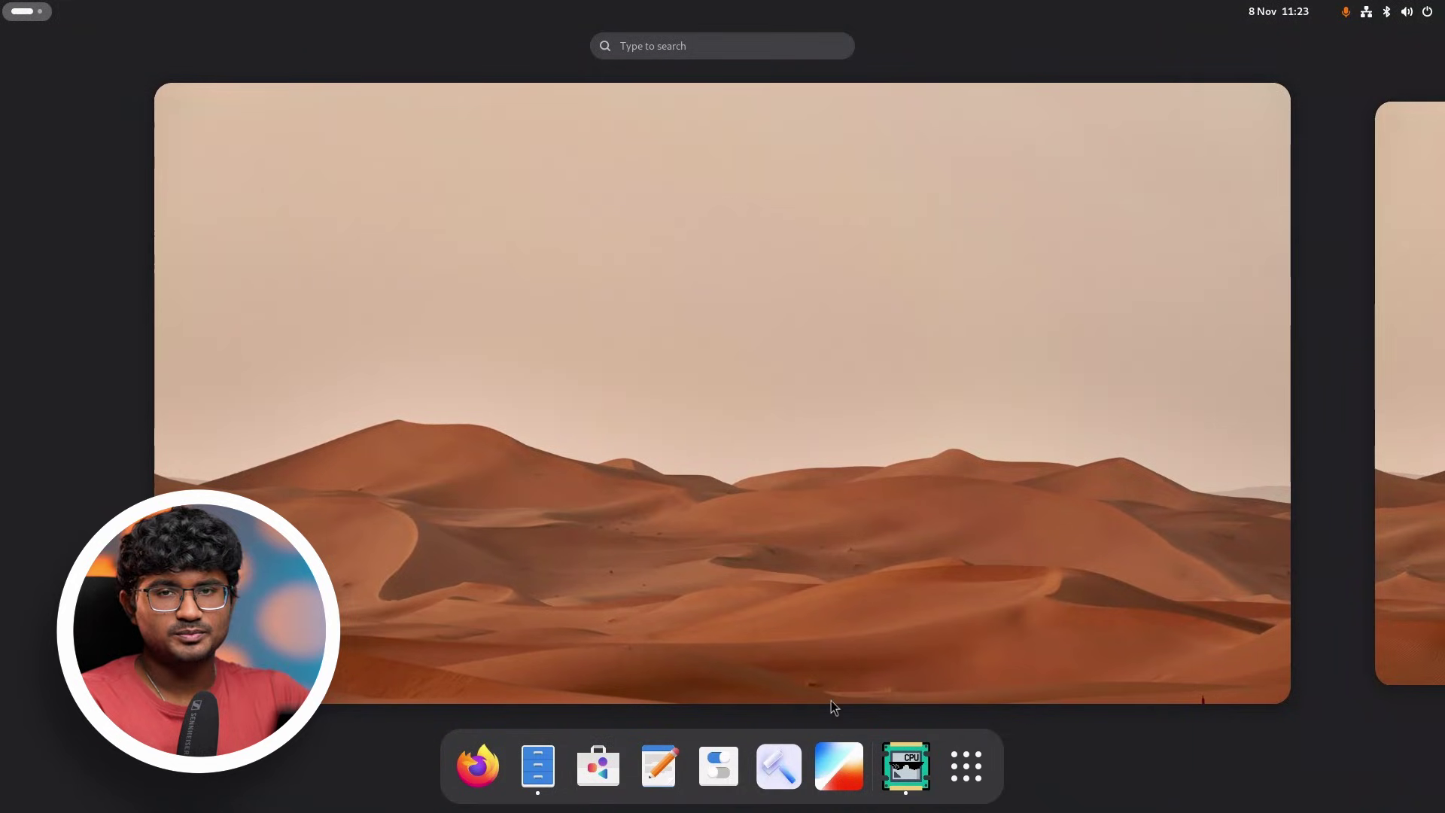
left_click(779, 766)
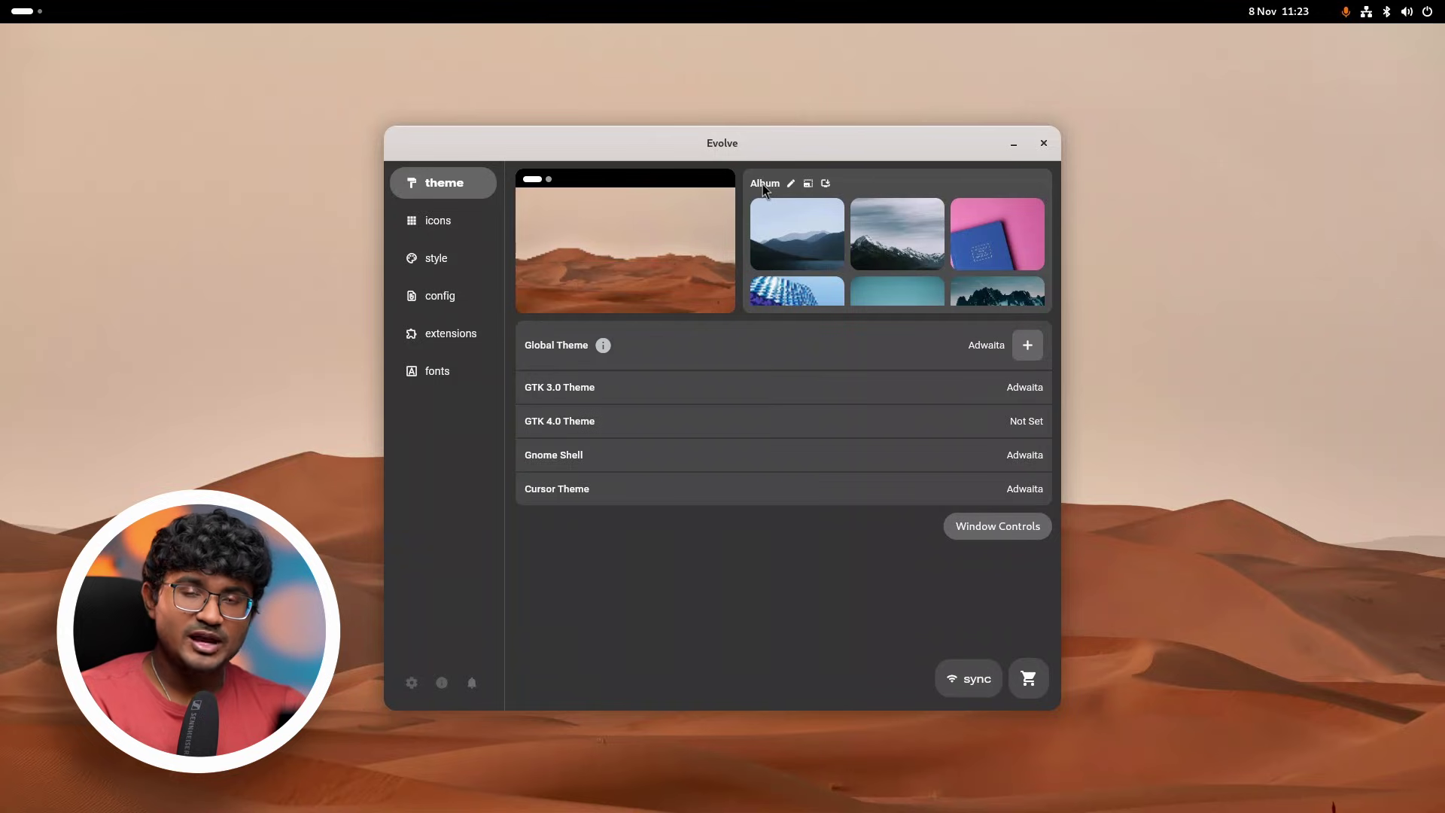
left_click(412, 683)
left_click(441, 683)
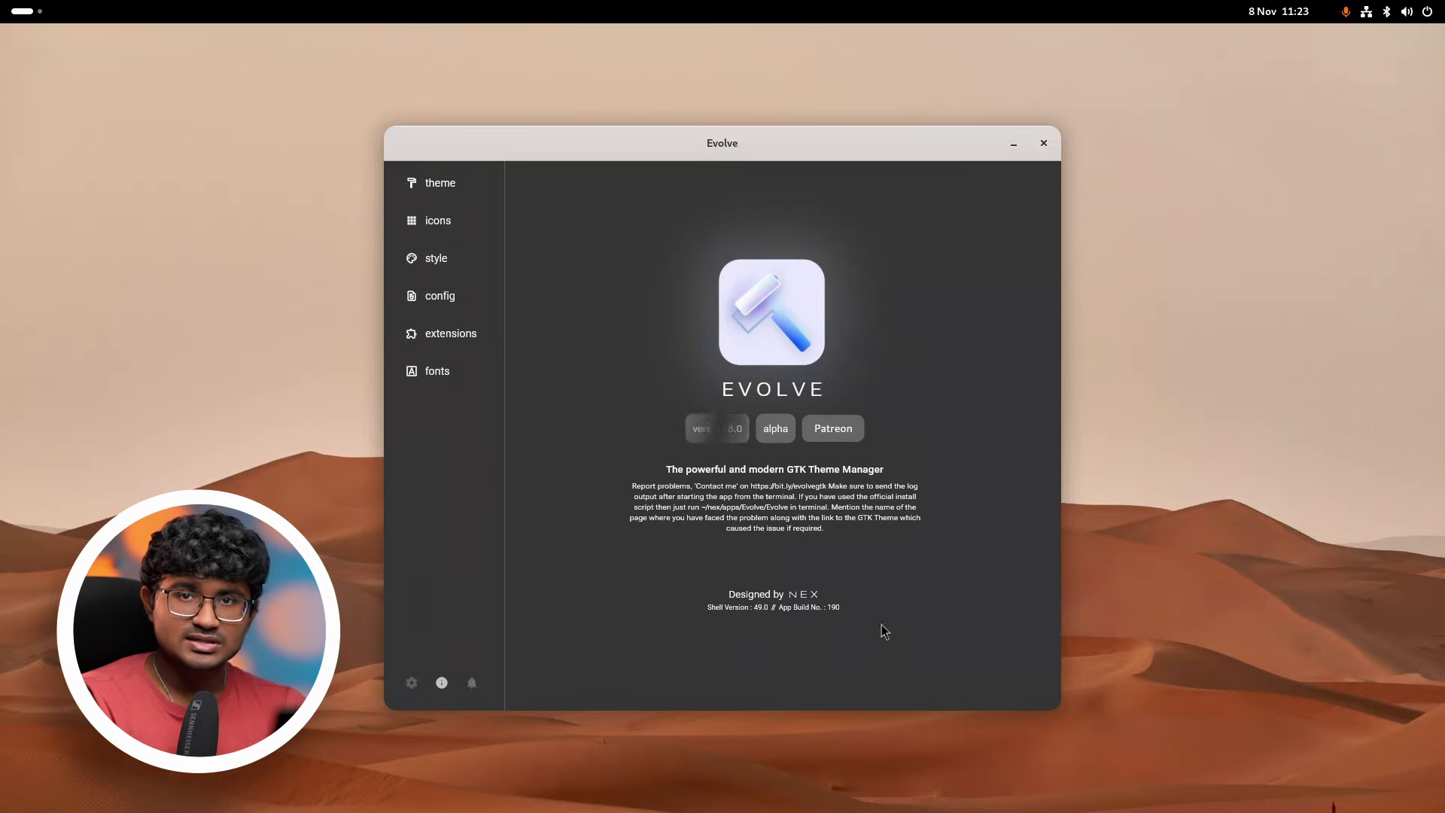
left_click(444, 194)
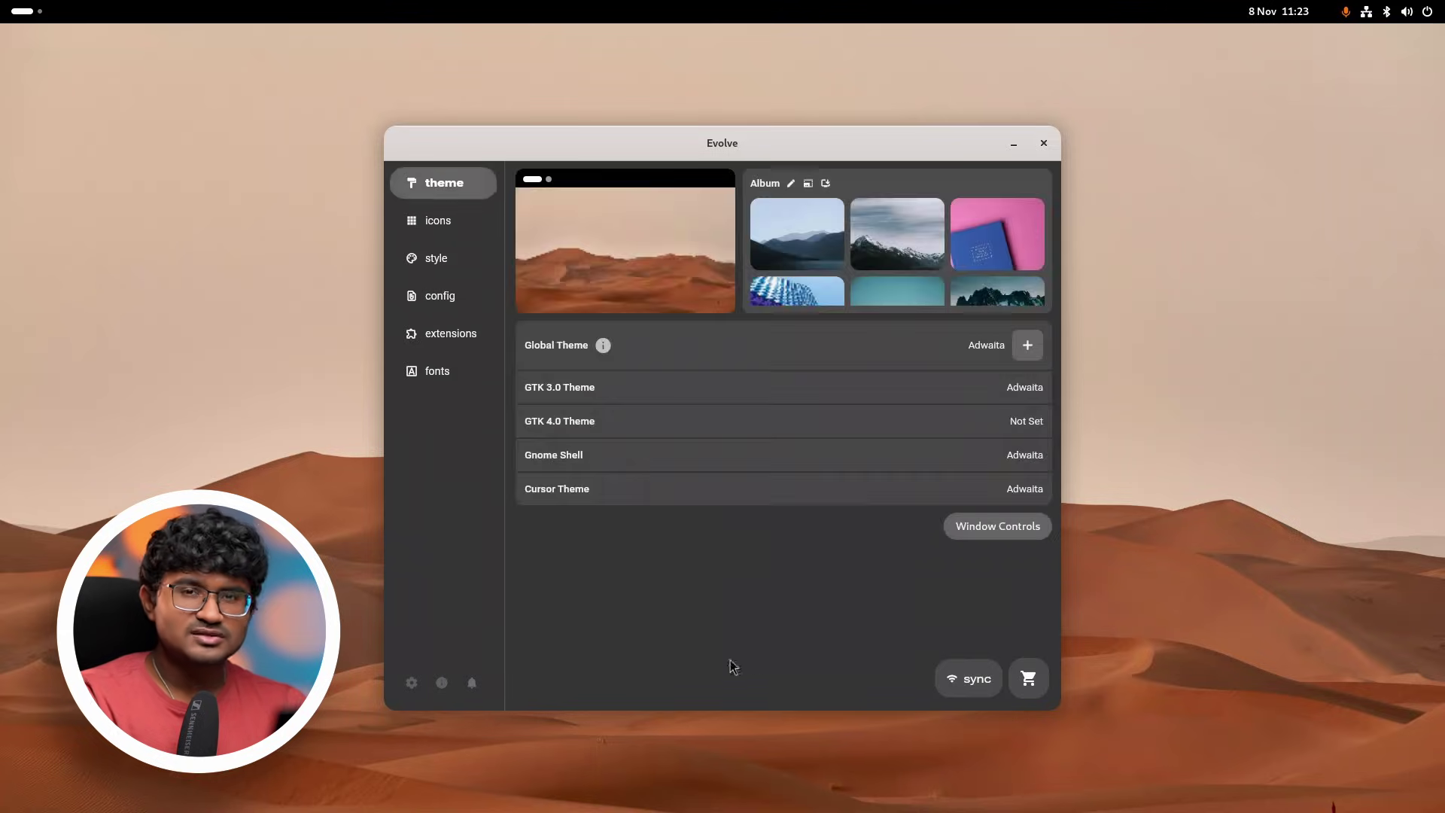
left_click(1028, 678)
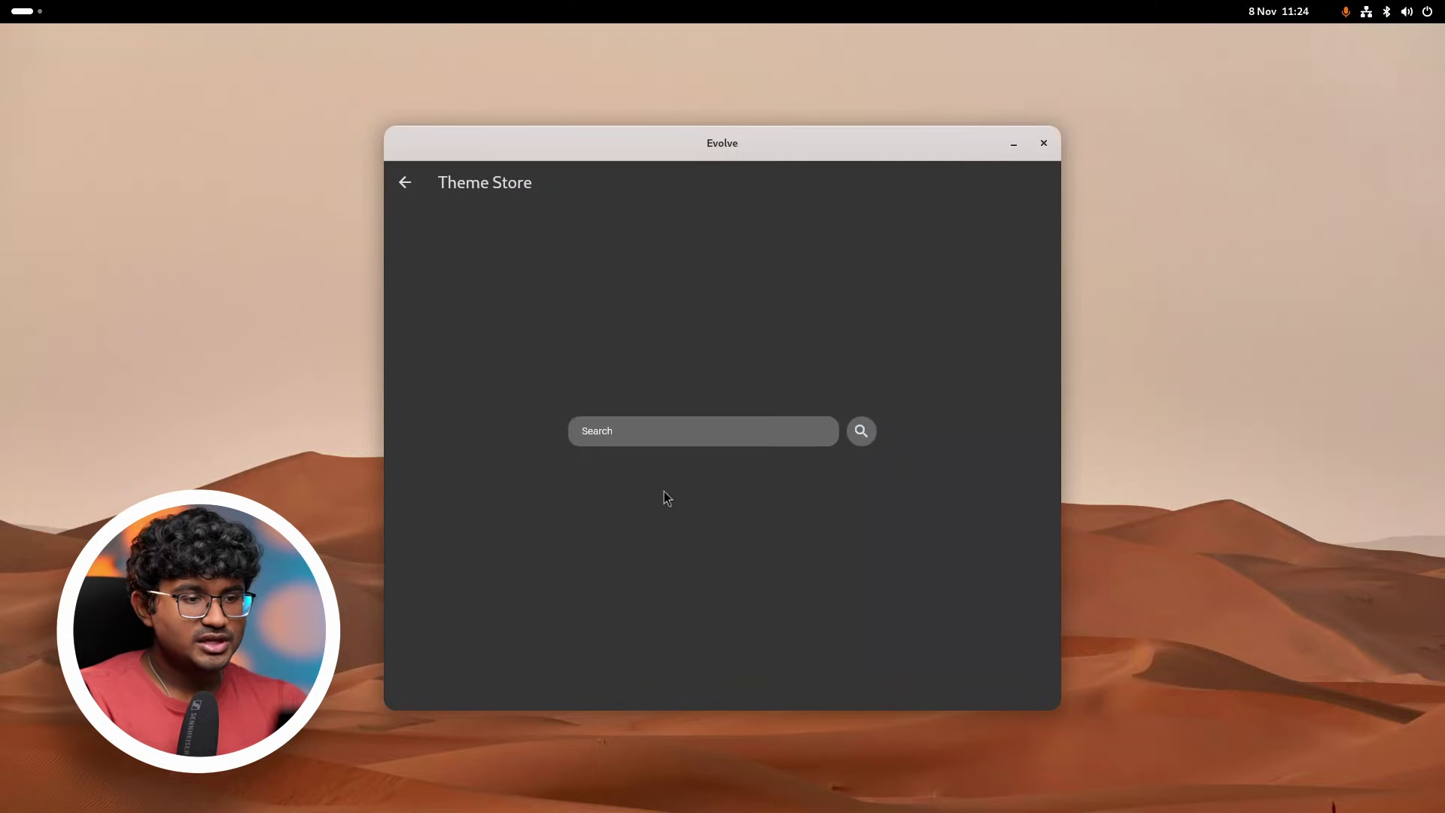
Search the Theme Store for 'gruvbox' and open the Gruvbox GTK Theme's advanced installer.
type("gruvbox")
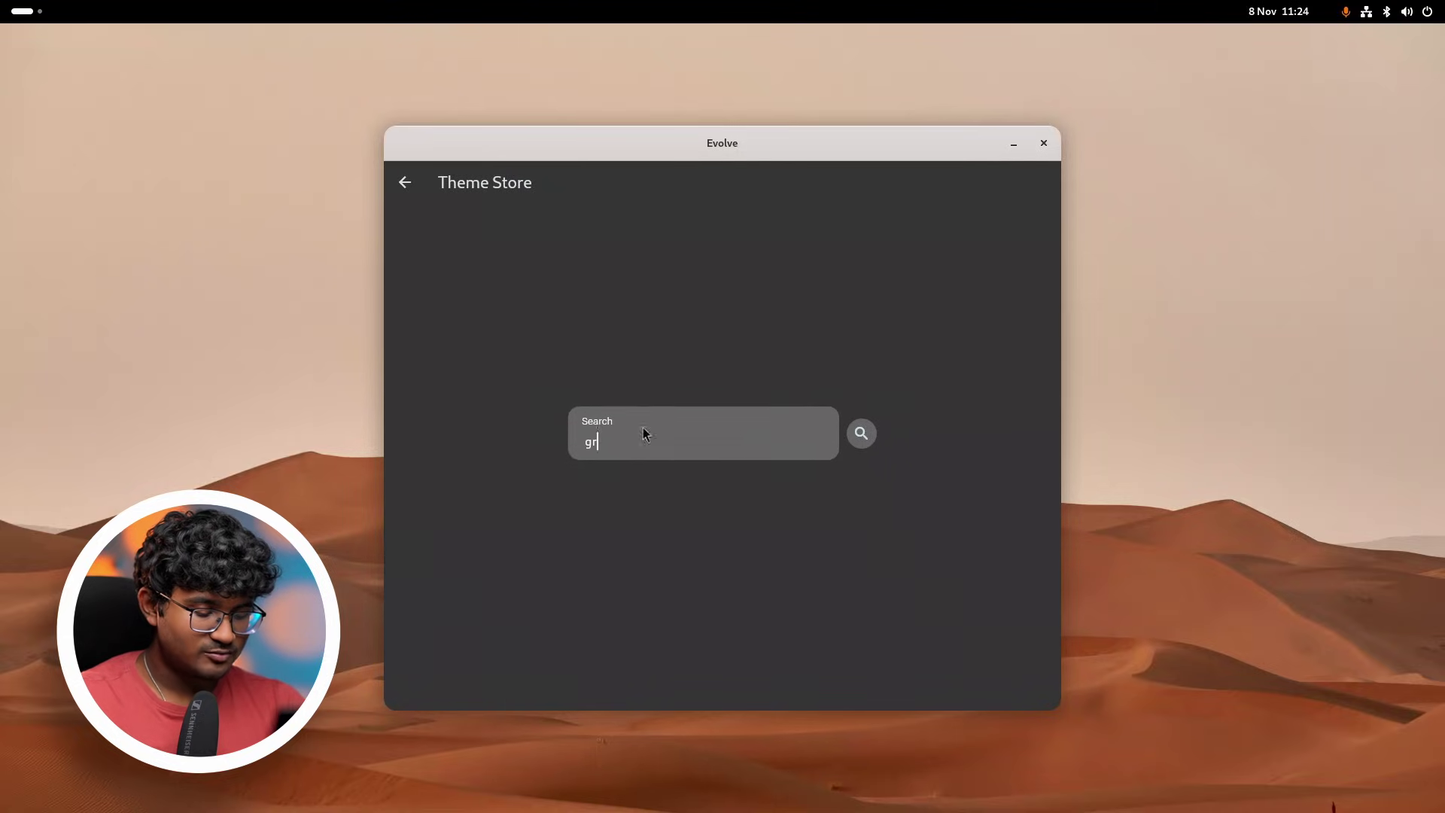
key("Return")
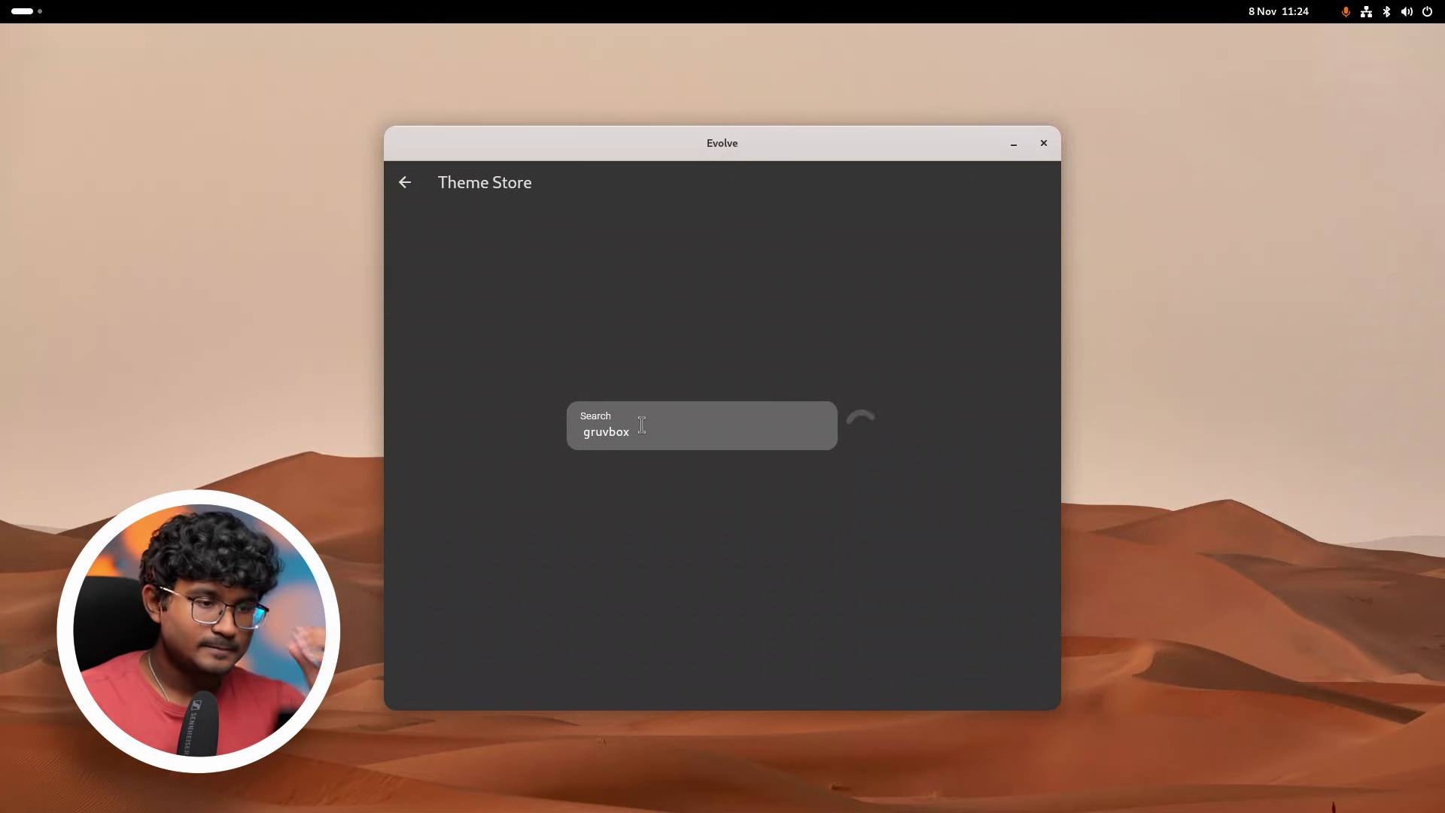
left_click(480, 378)
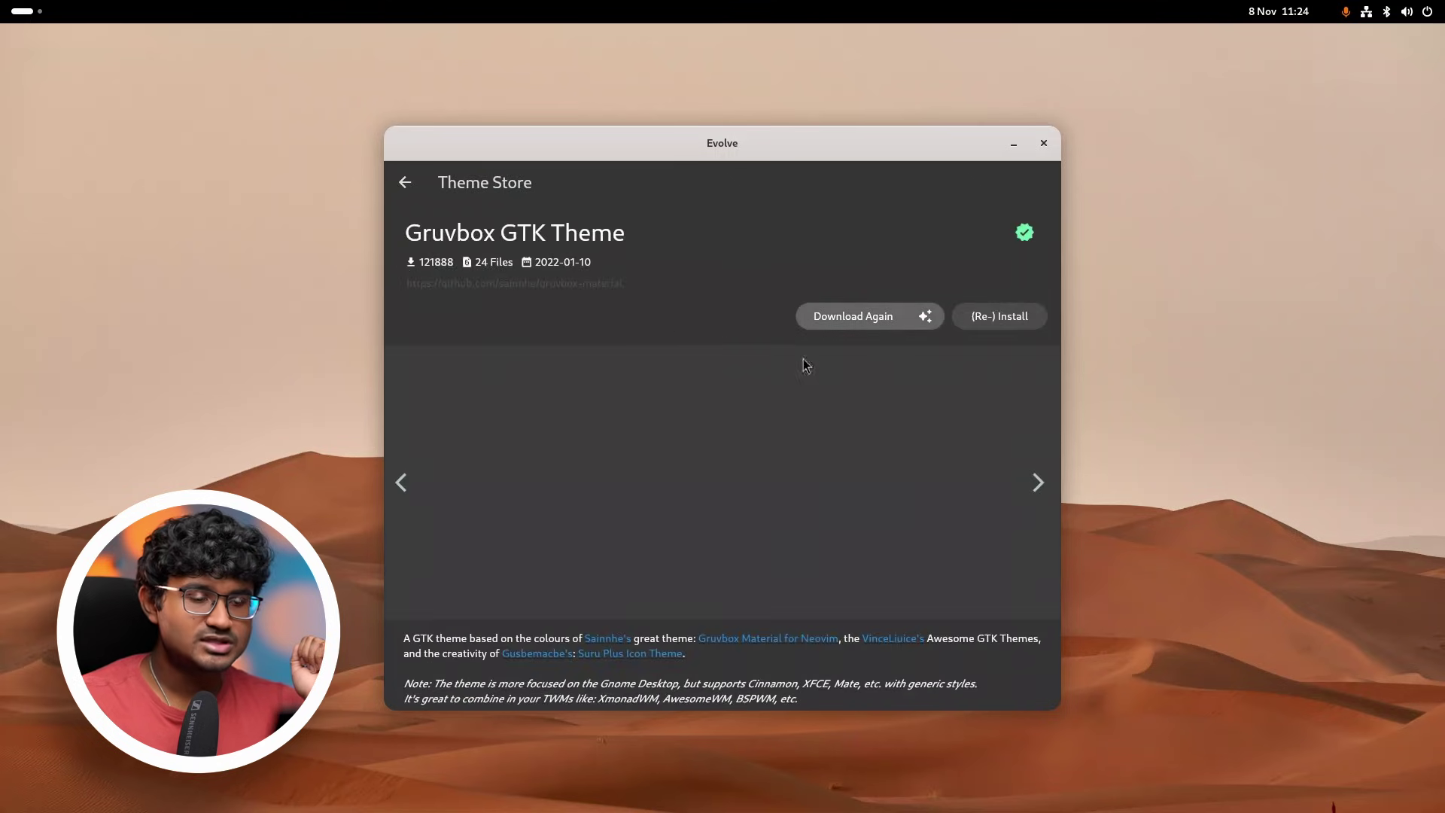
left_click(924, 316)
left_click(722, 548)
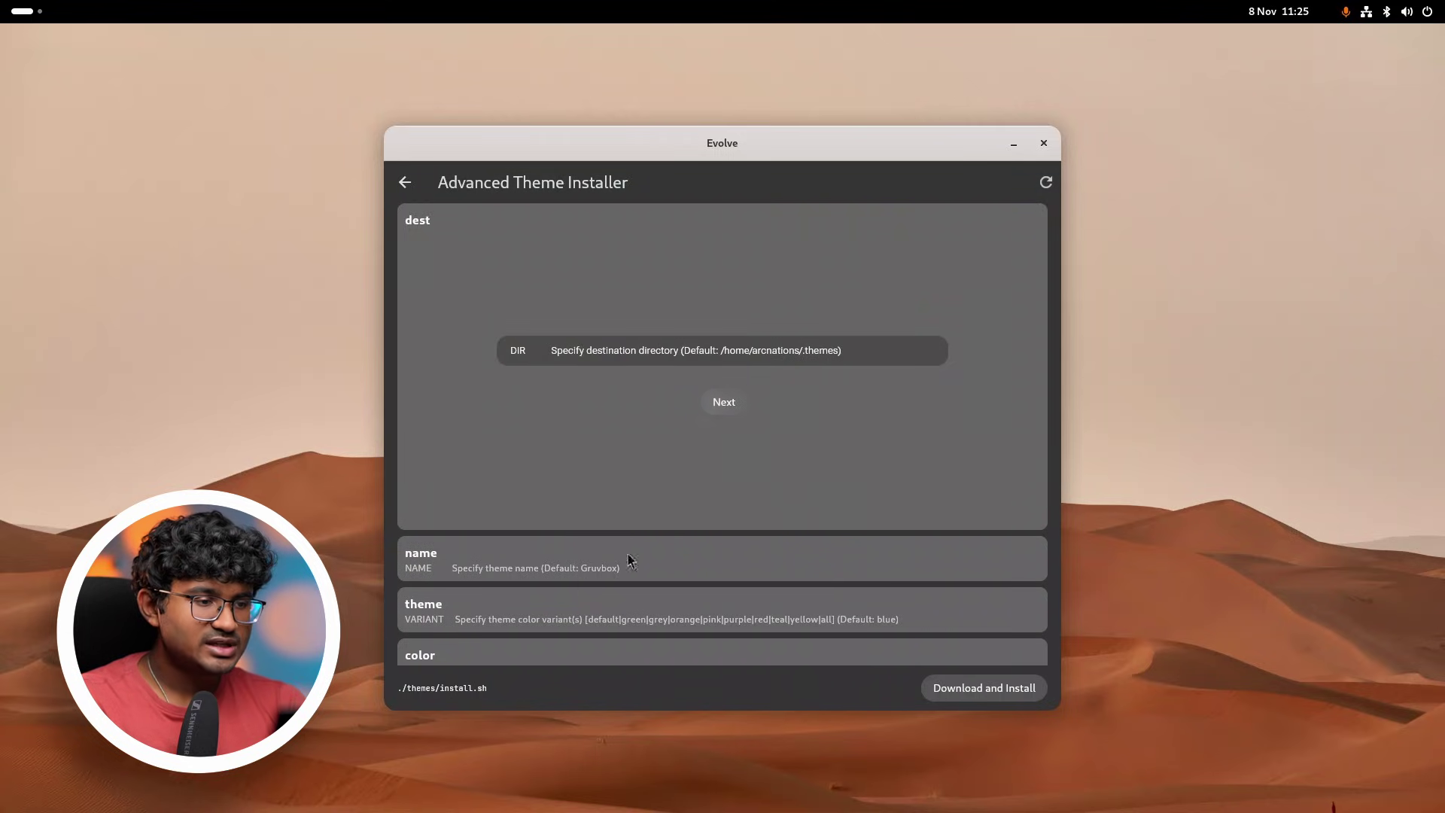
Pick the orange colour variant so the command reads --theme orange, then start the install.
scroll(629, 561, "down", 5)
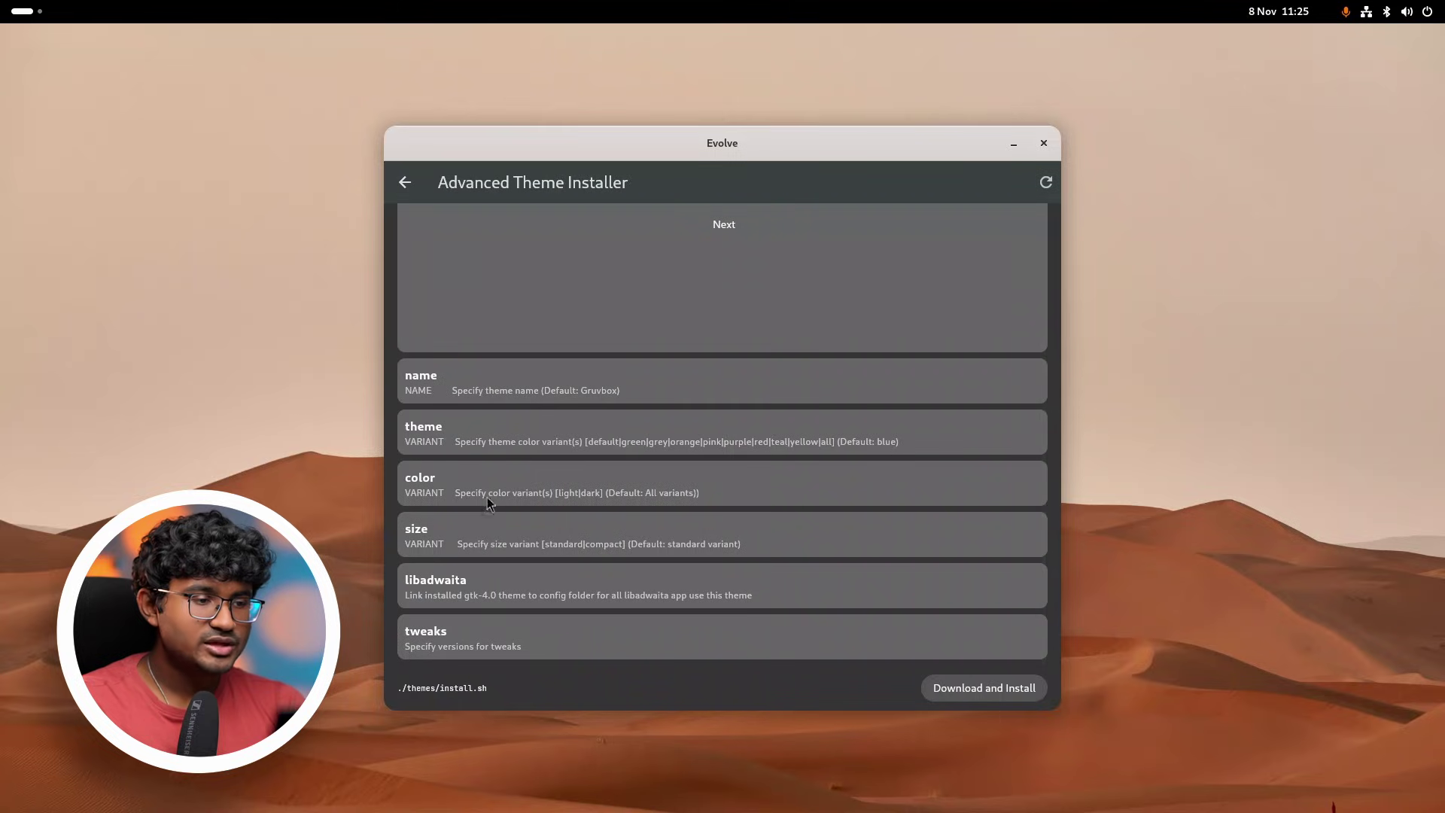
left_click(665, 499)
scroll(664, 497, "up", 3)
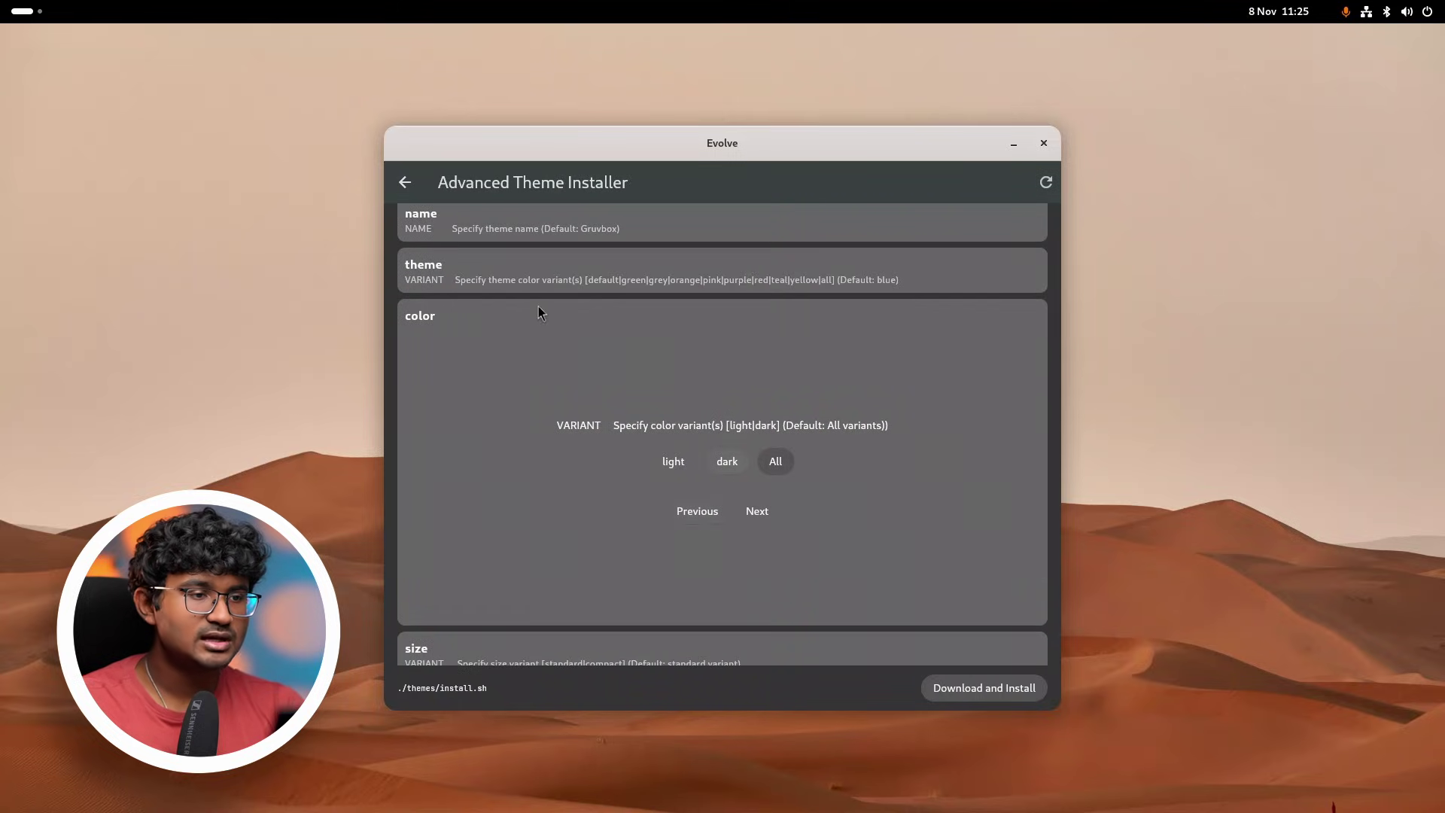
left_click(540, 276)
left_click(627, 406)
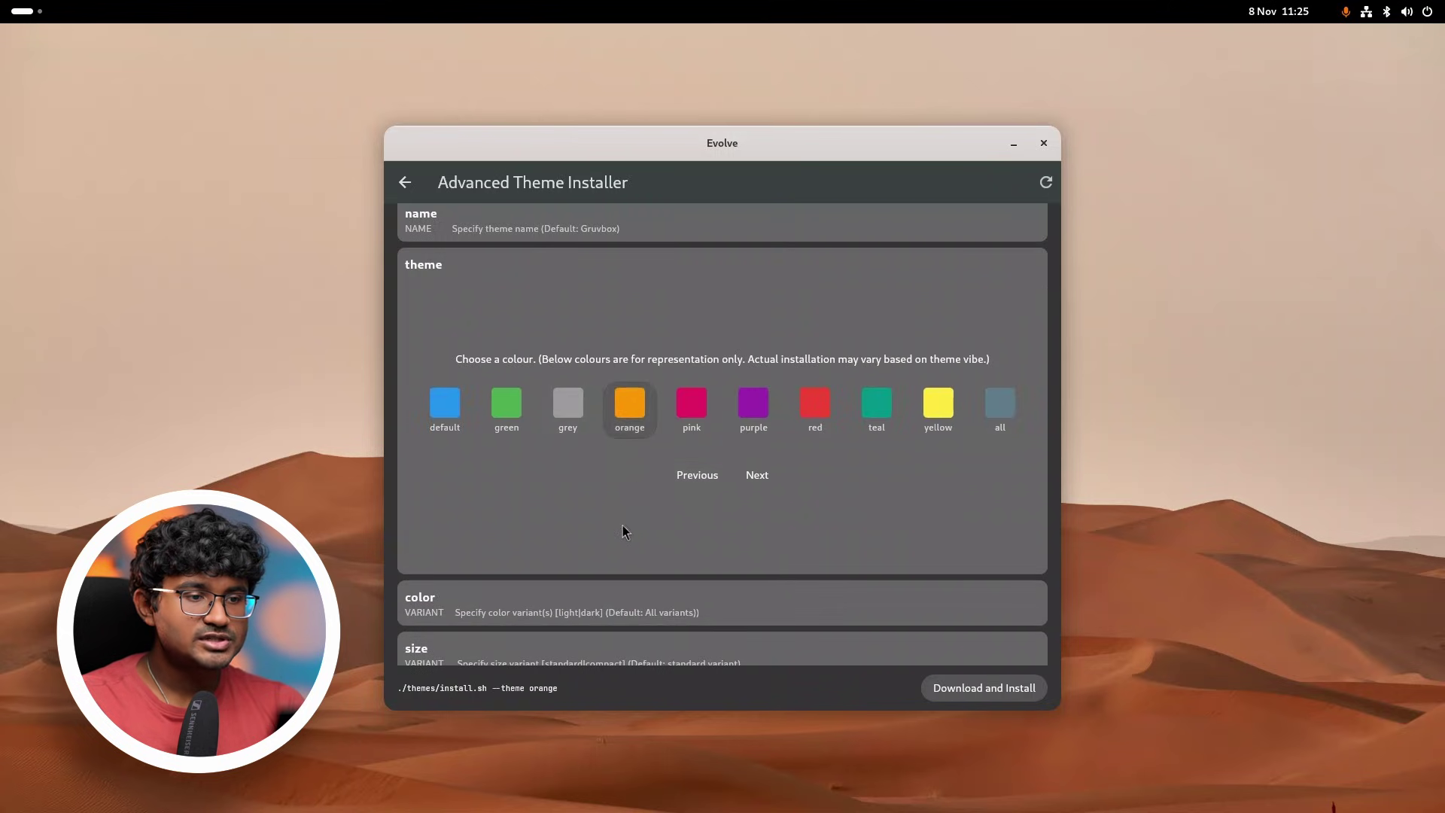
scroll(632, 511, "down", 3)
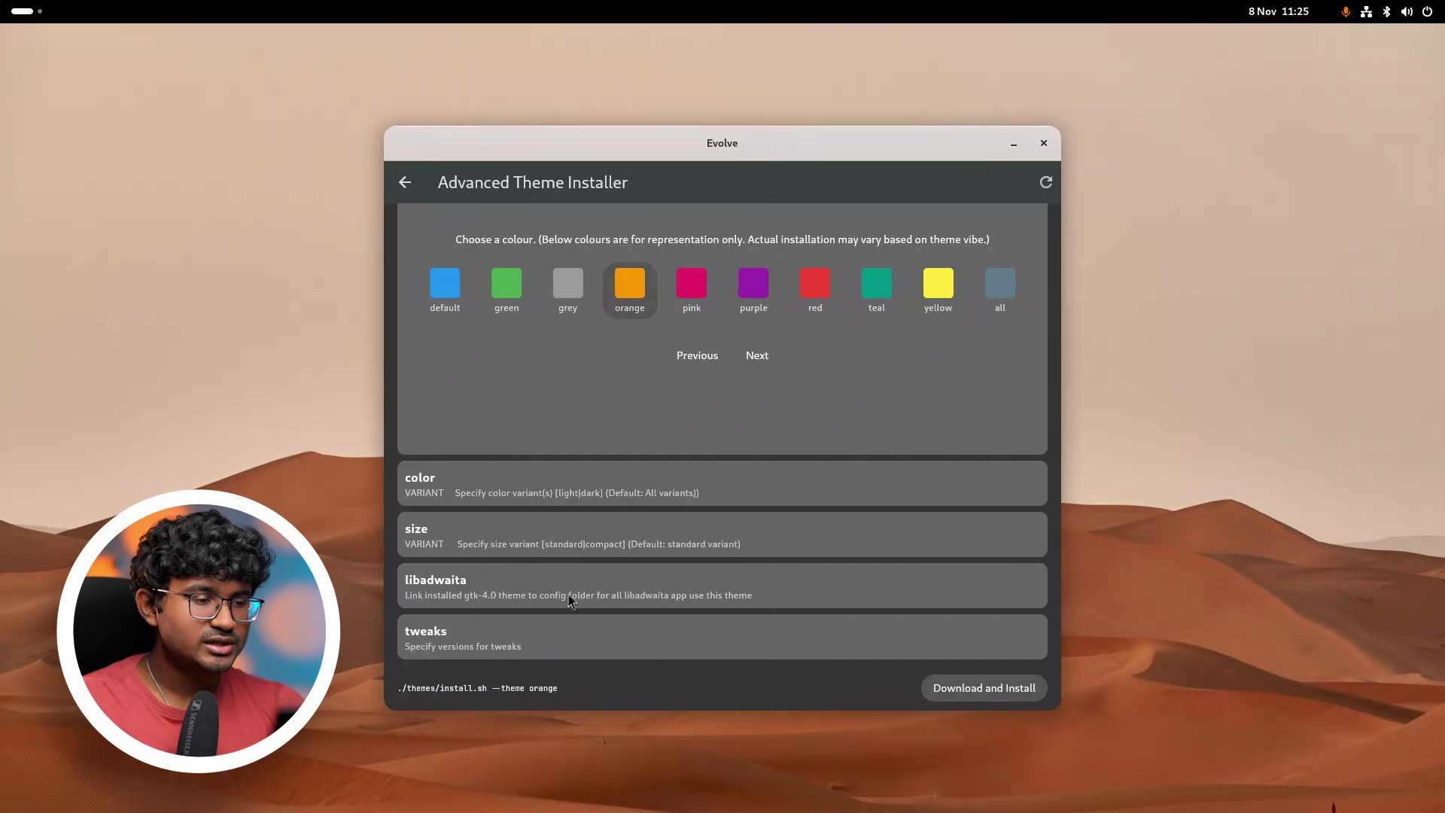
scroll(740, 598, "up", 3)
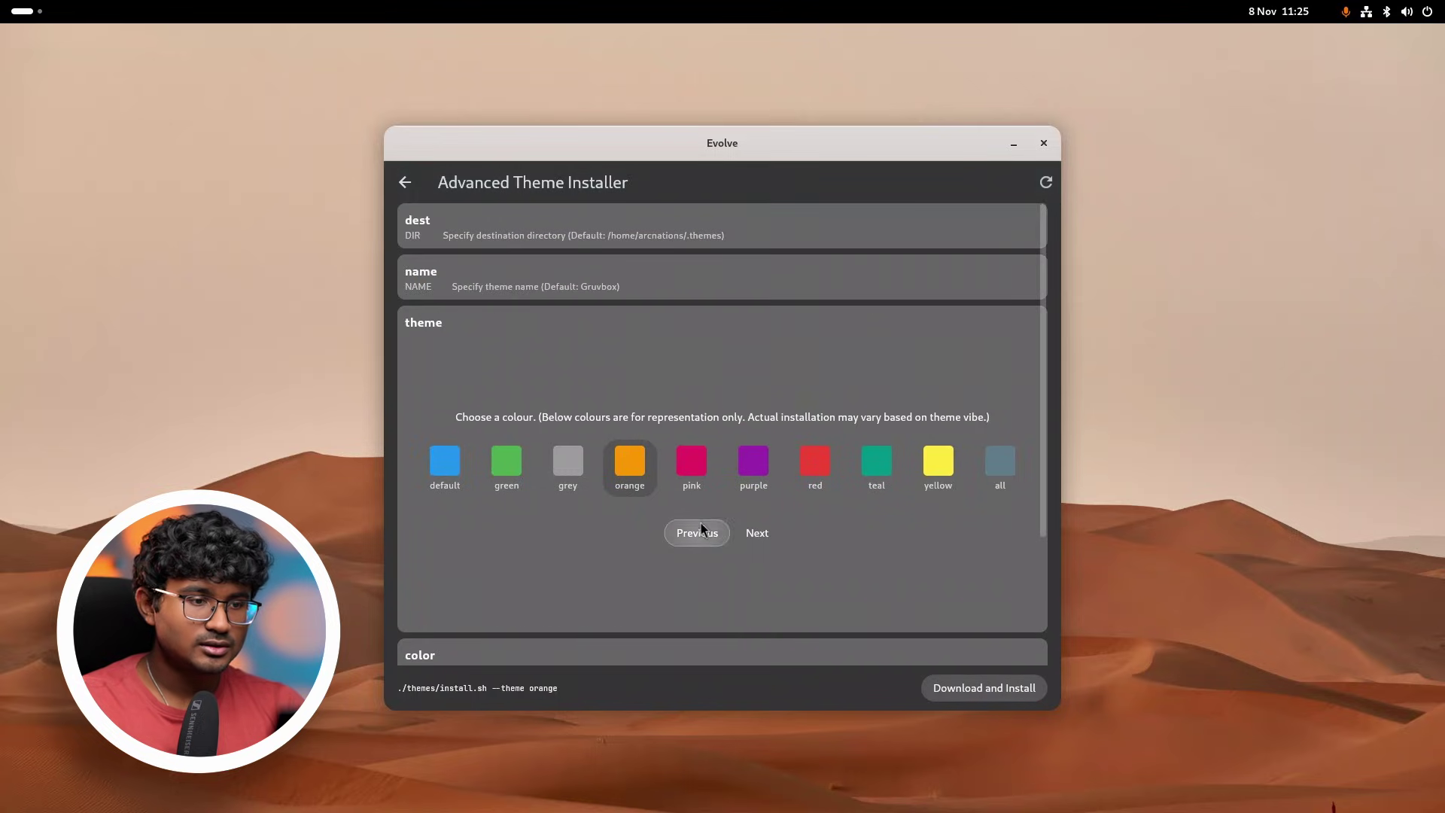
left_click(971, 688)
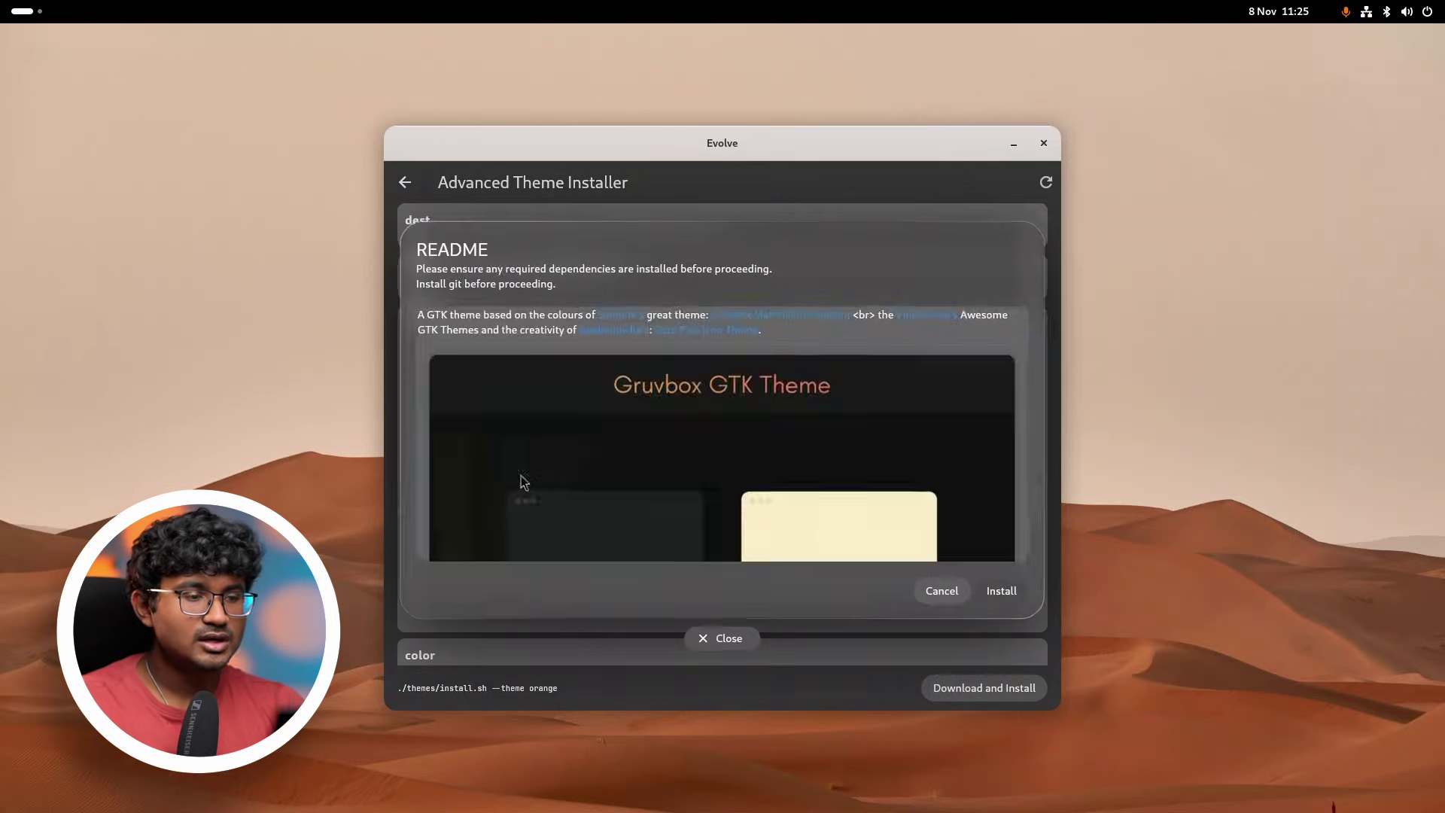
Read the theme README and select the Fedora dependency install command.
scroll(528, 478, "down", 10)
scroll(865, 521, "down", 5)
scroll(842, 511, "up", 5)
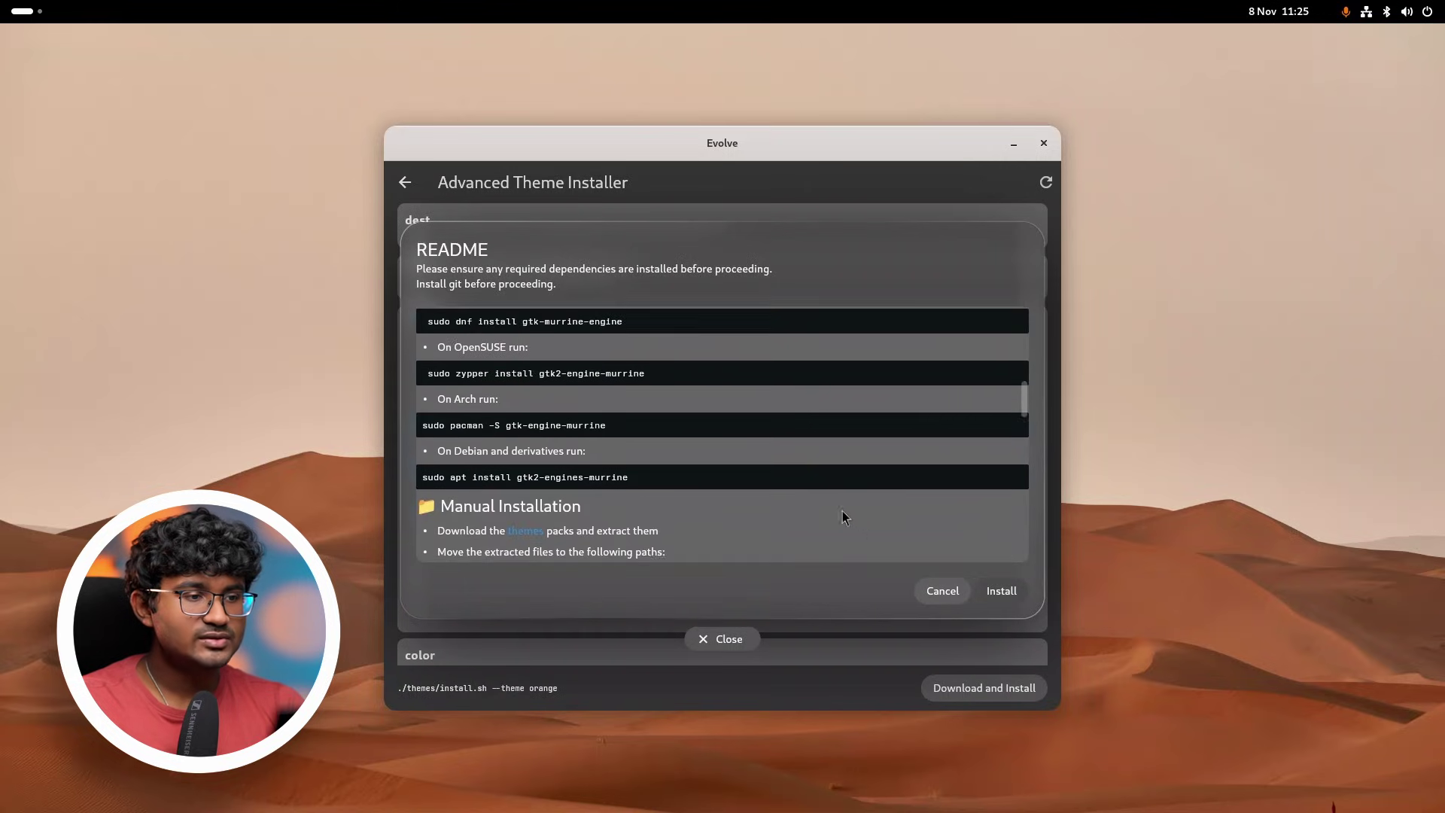
scroll(758, 444, "up", 2)
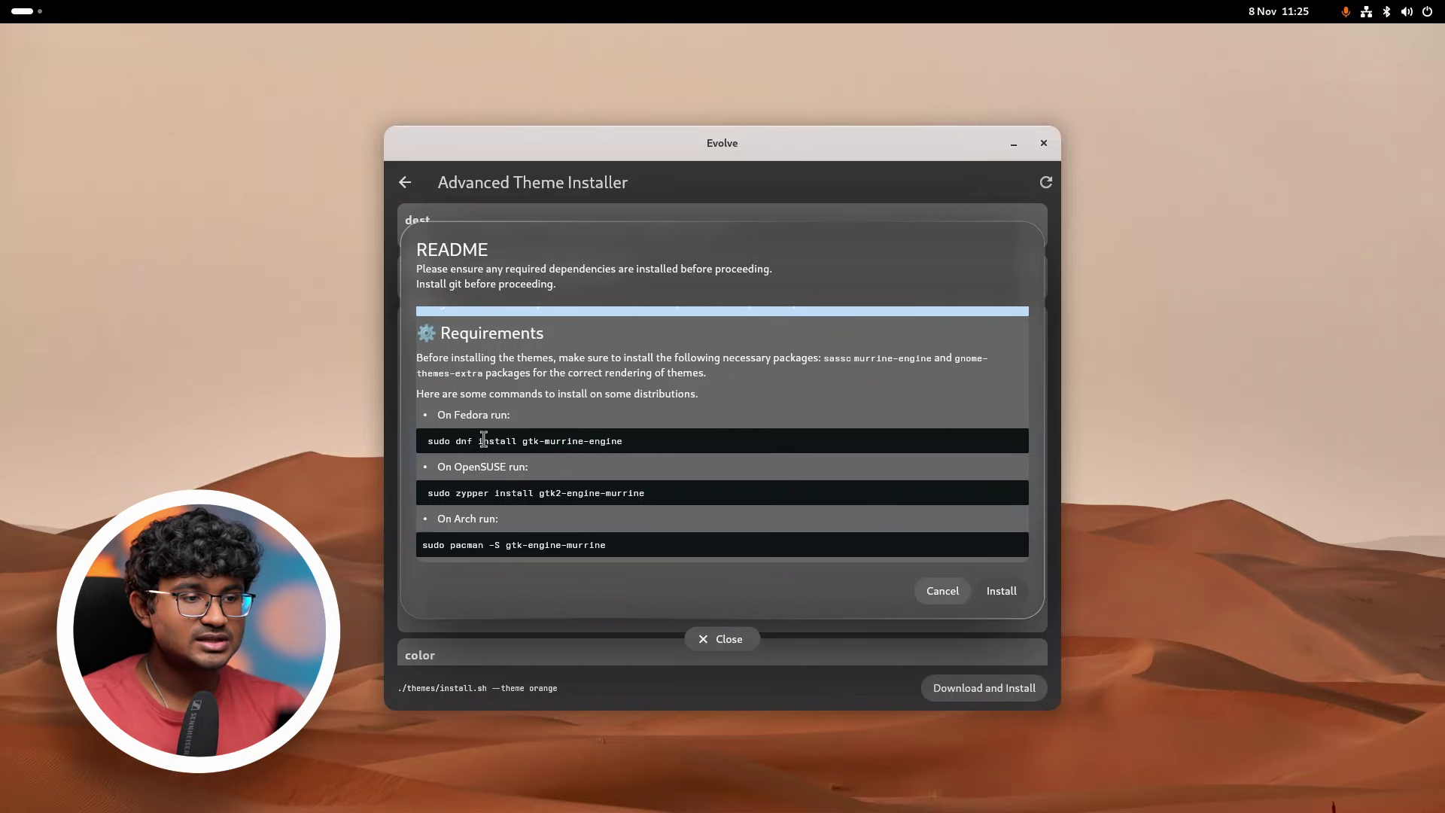
triple_click(575, 442)
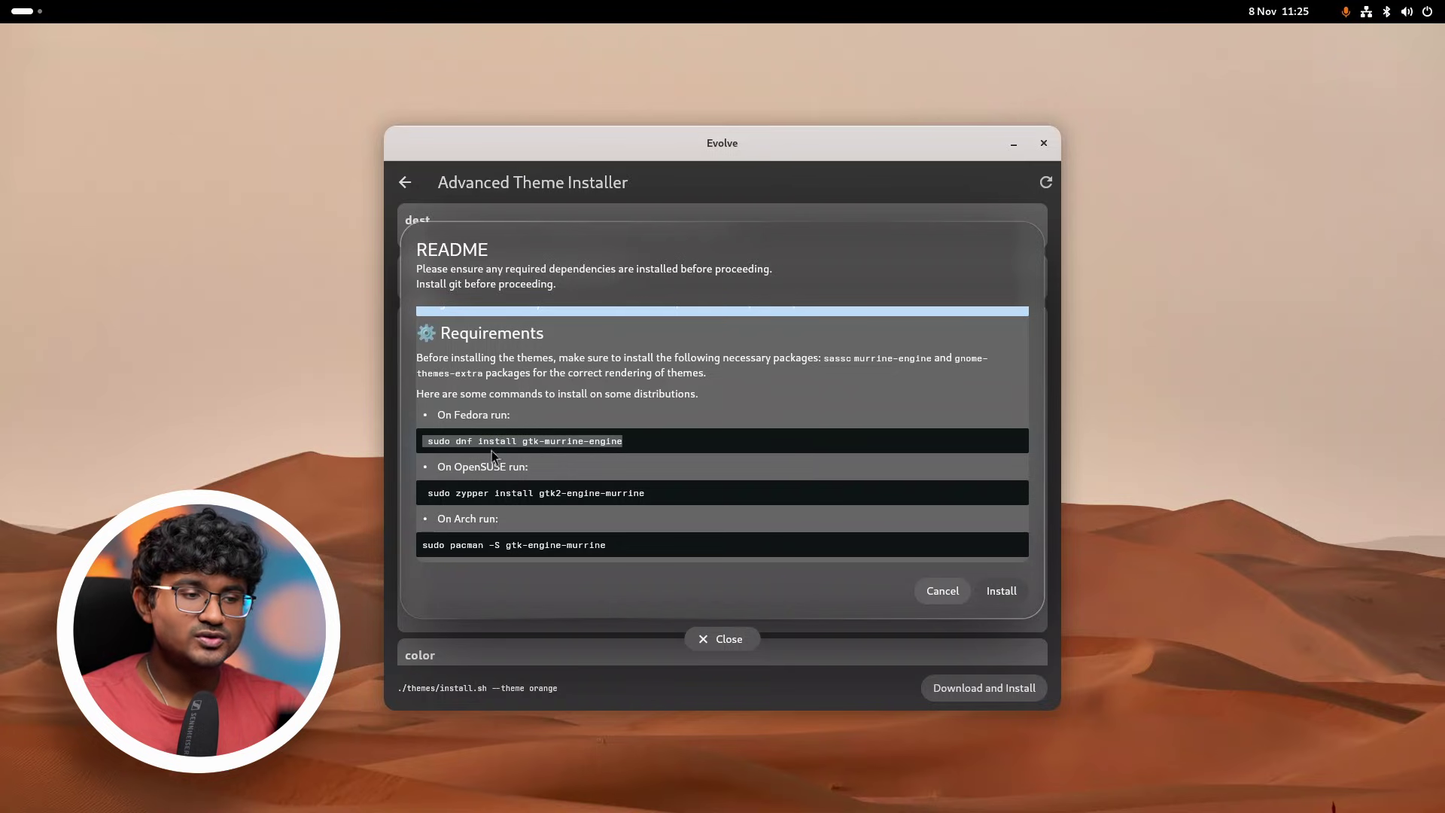
Finish reviewing the README and confirm installing the orange Gruvbox GTK theme.
scroll(539, 458, "down", 2)
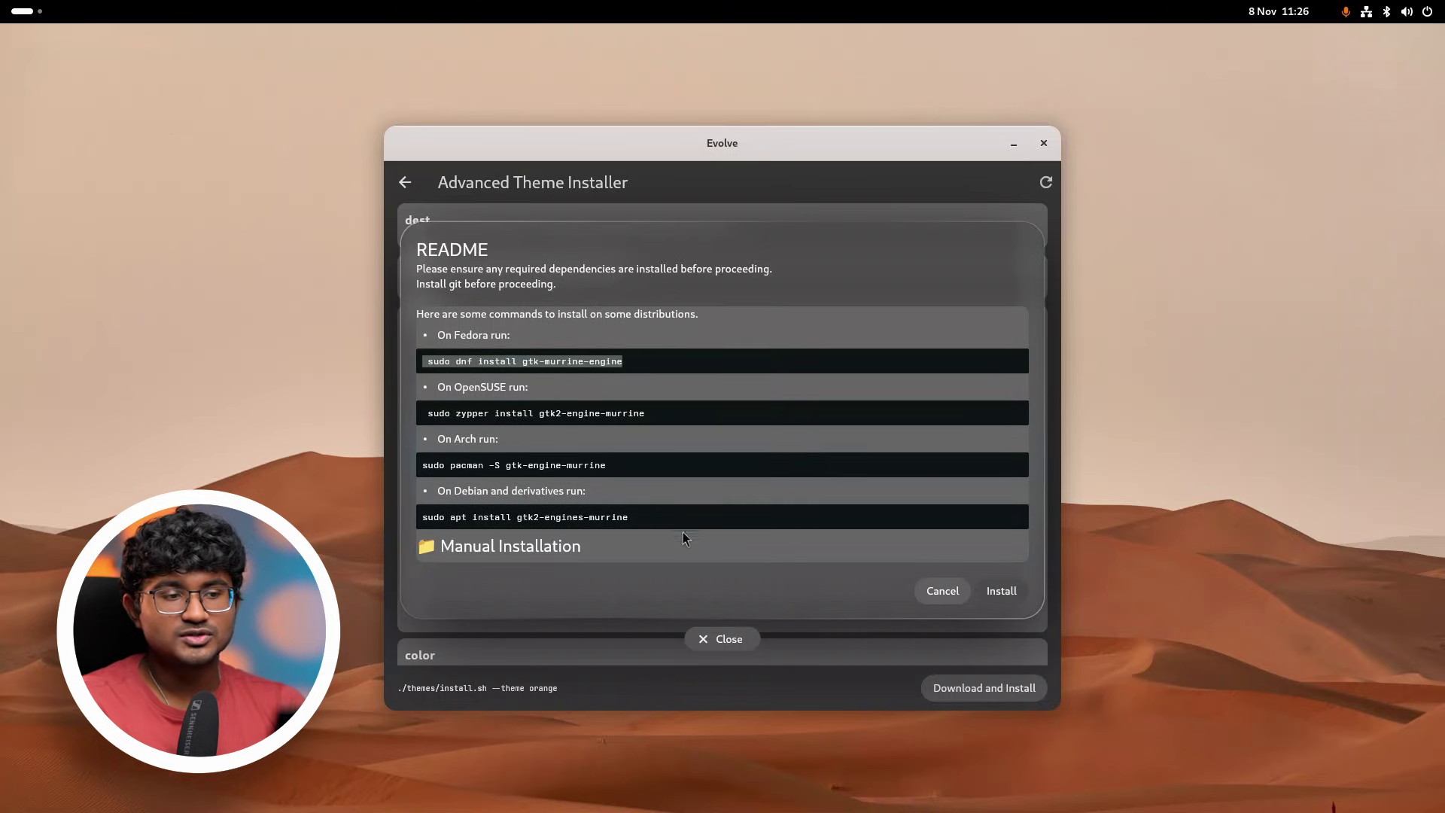
scroll(685, 537, "down", 2)
scroll(629, 413, "up", 3)
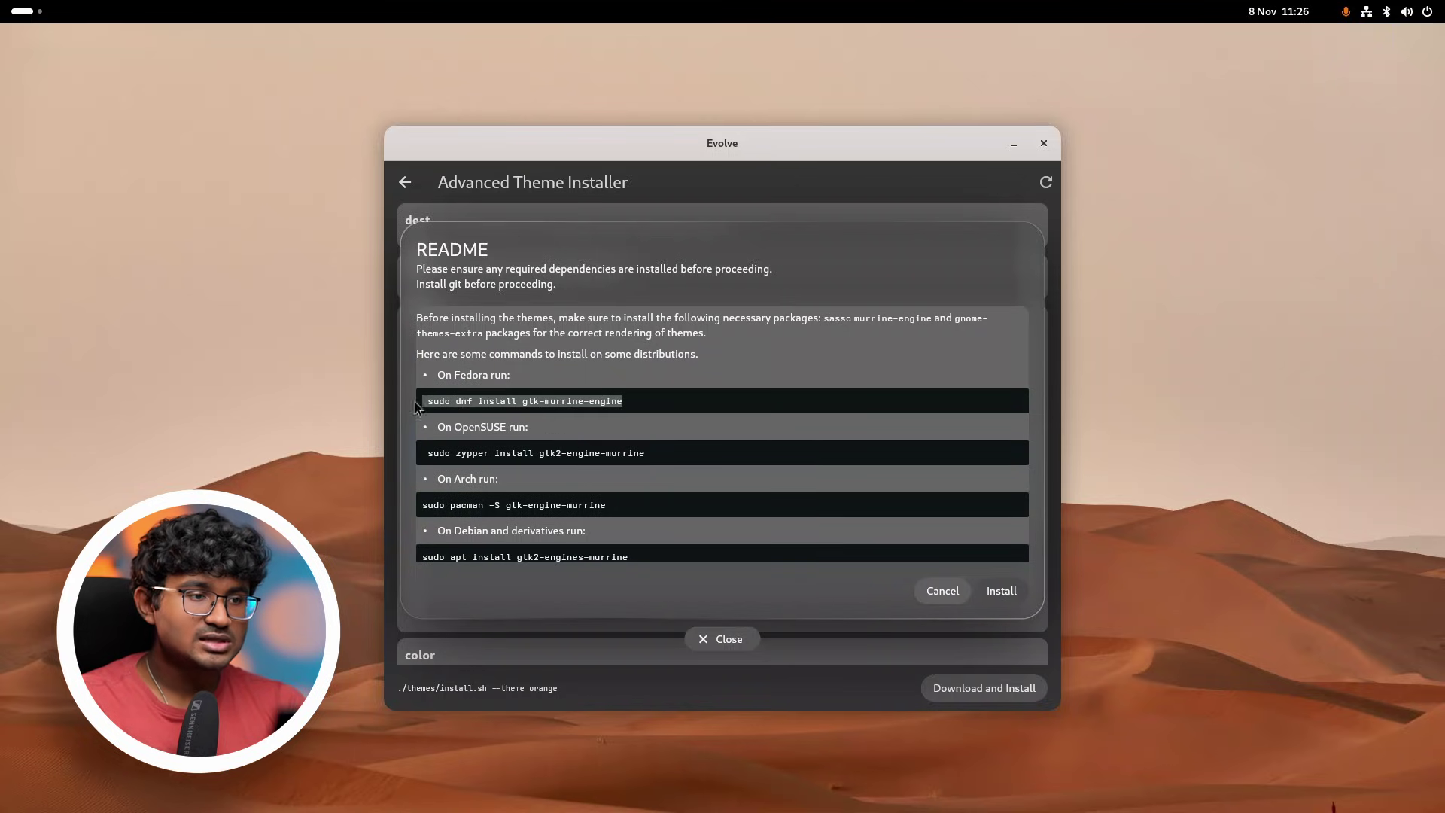
left_click(1003, 594)
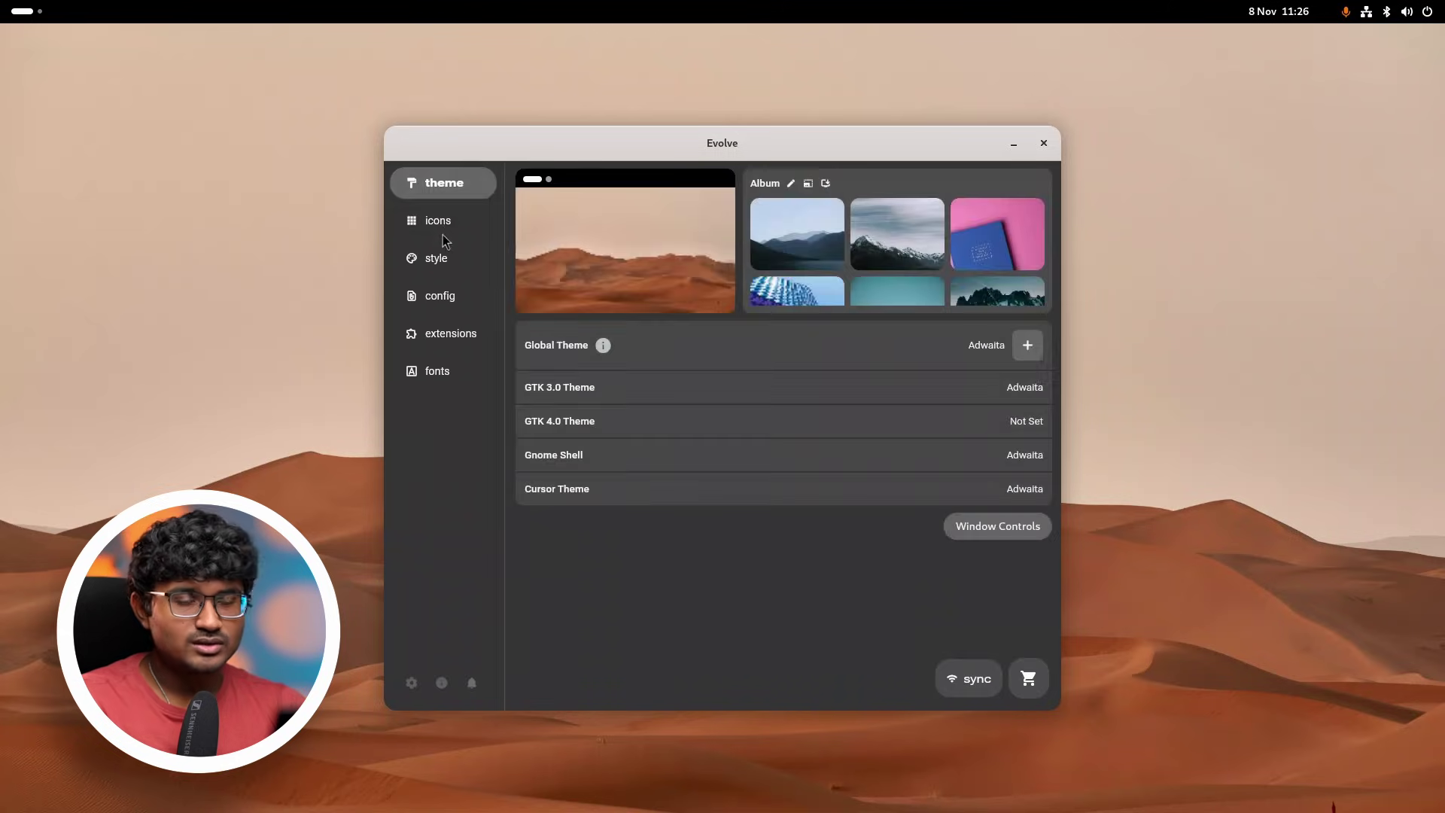
Apply Gruvbox-Orange-Dark as the global theme.
left_click(984, 350)
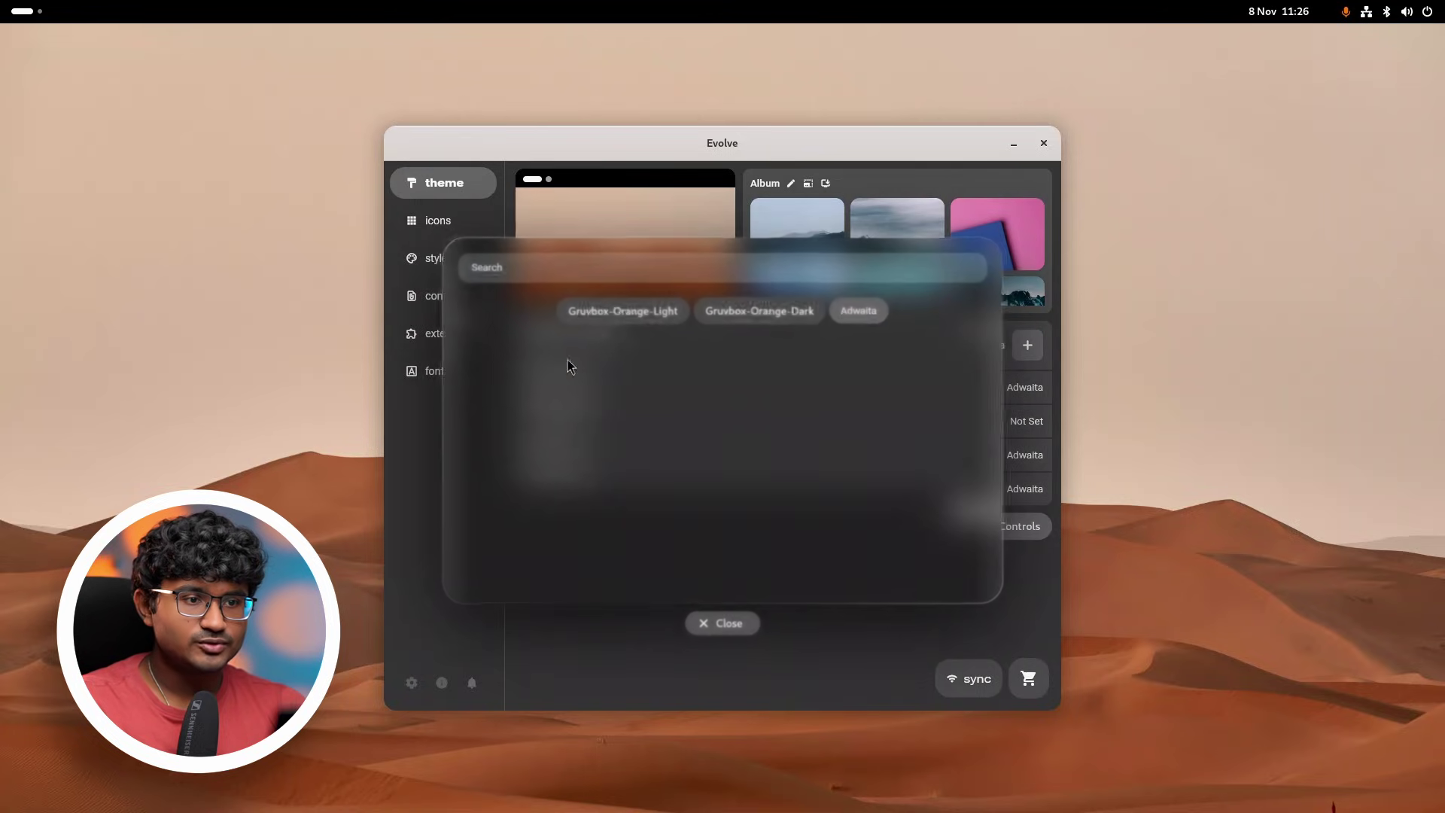
left_click(760, 310)
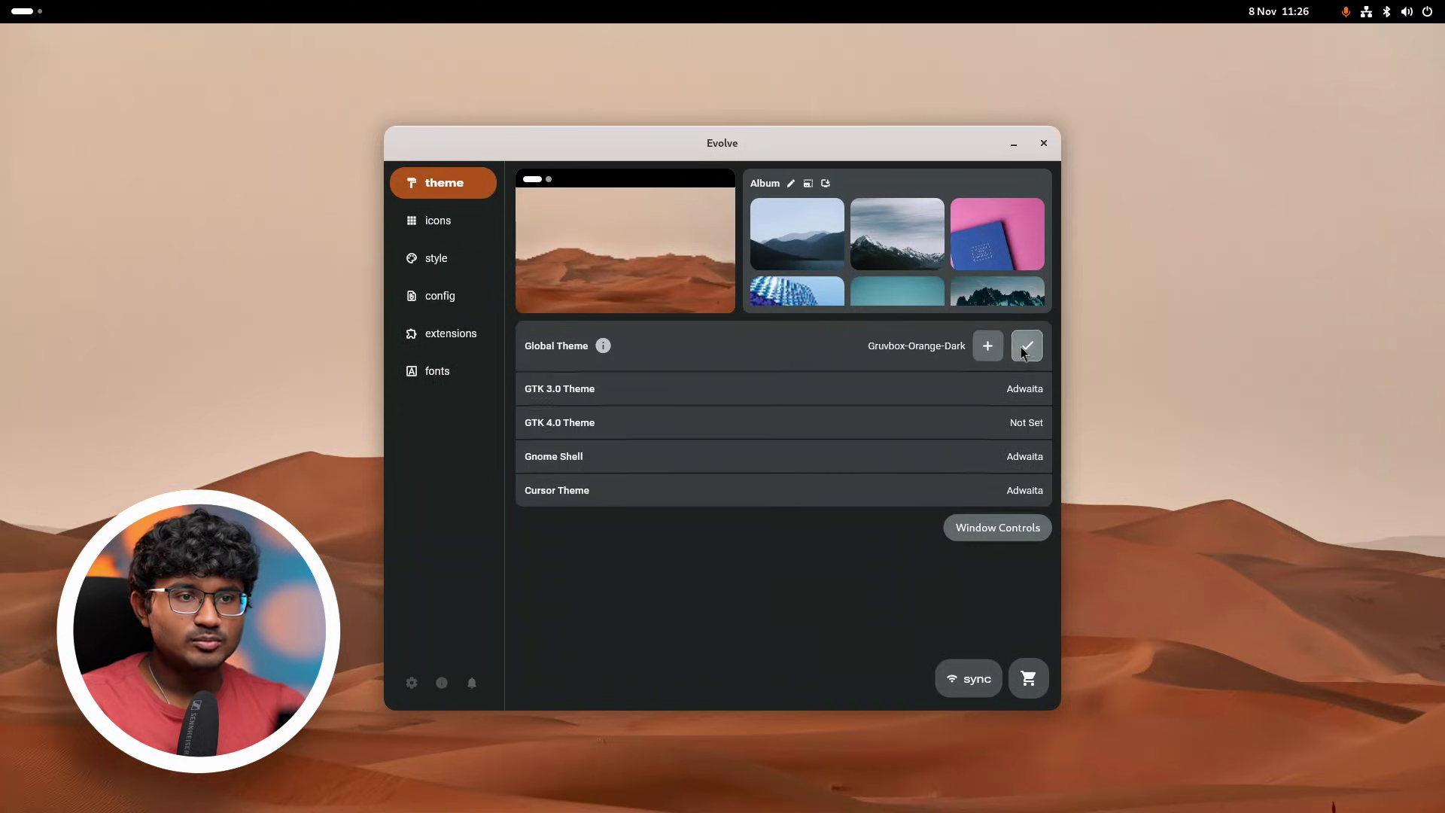
left_click(1025, 347)
Go to the GNOME extensions list and browse the extension store.
left_click_drag(681, 155, 756, 133)
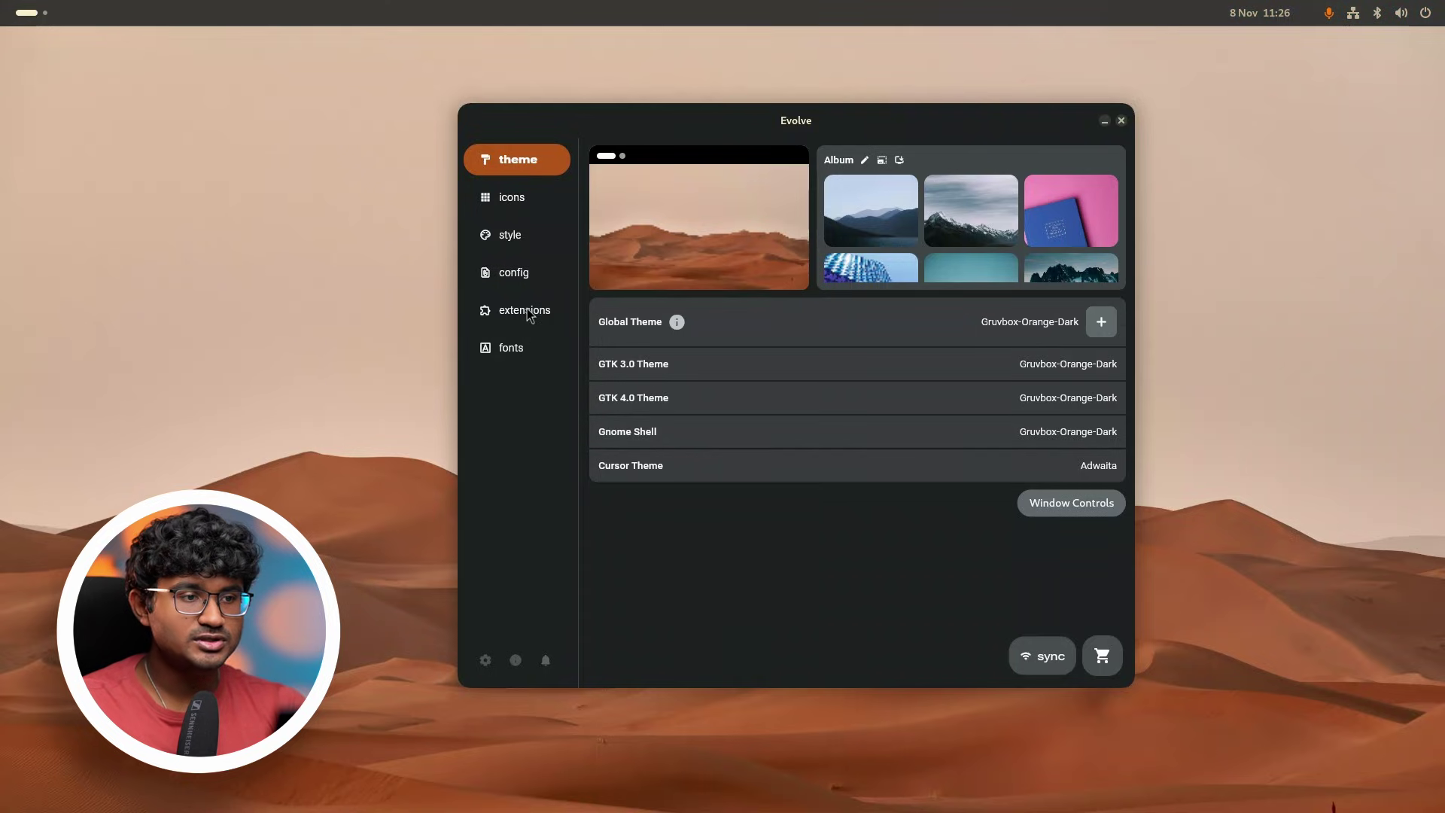
left_click(527, 310)
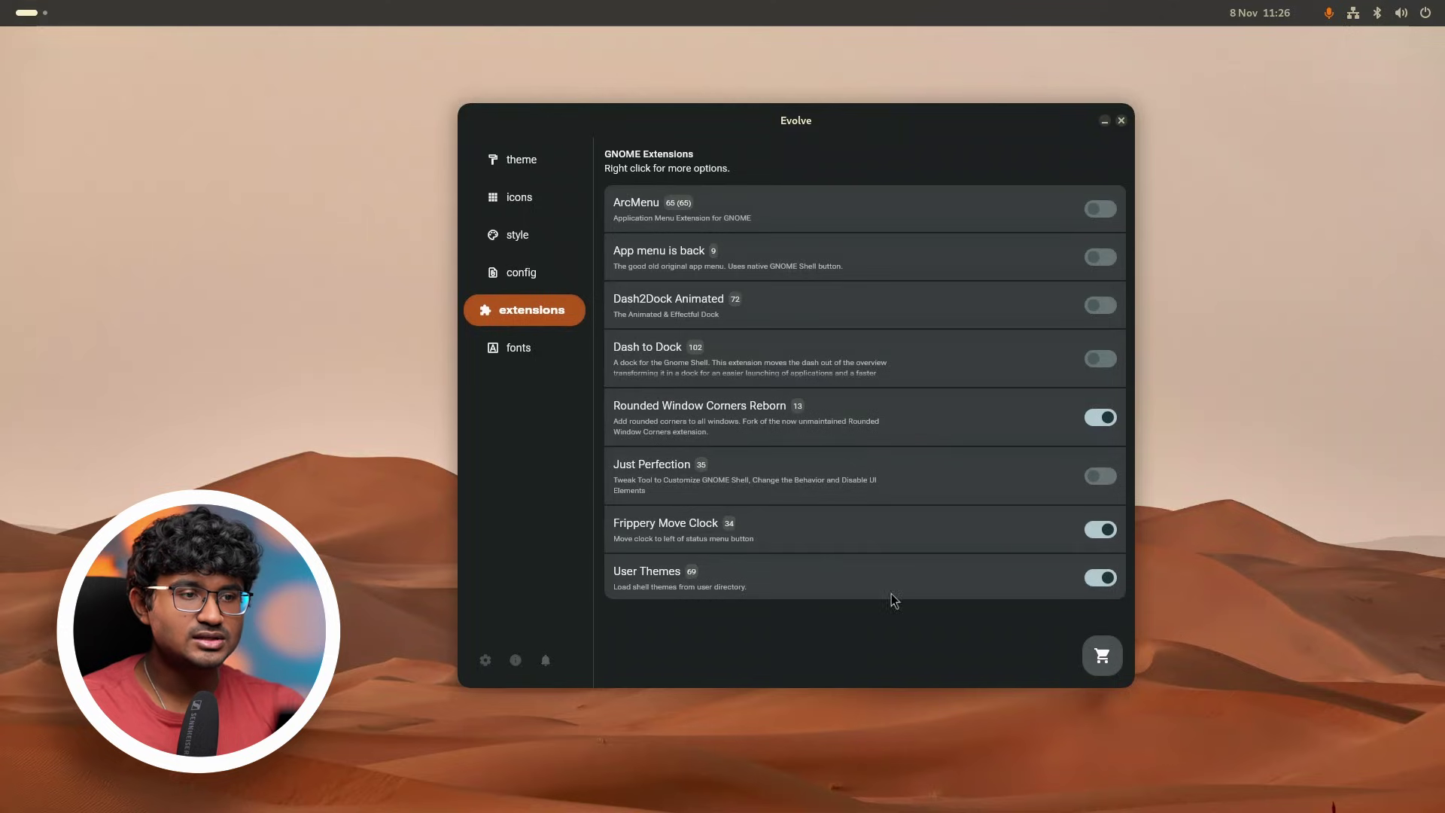
left_click(1102, 655)
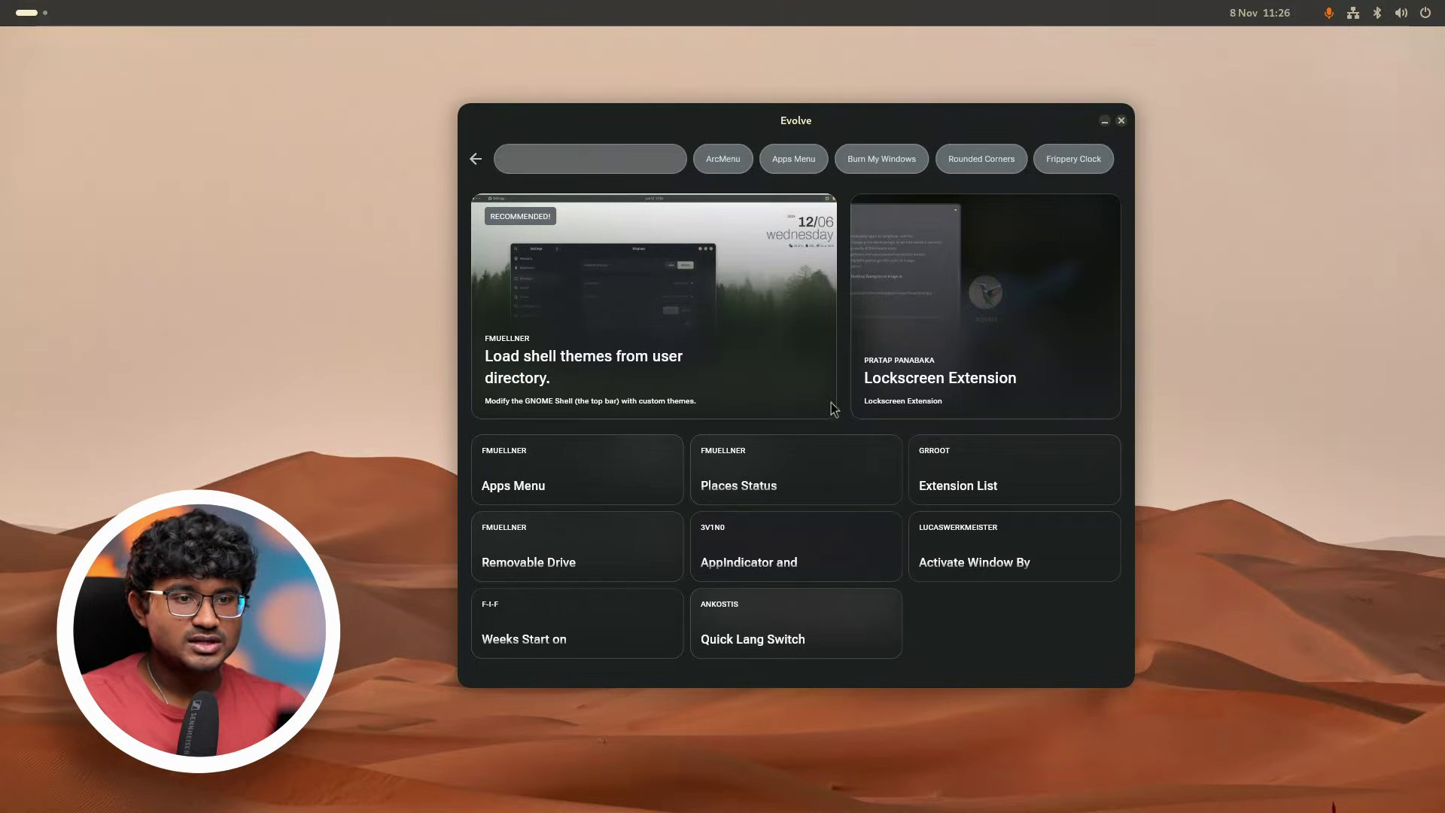
Uninstall and reinstall the User Themes extension, then go back to the main view.
left_click(568, 320)
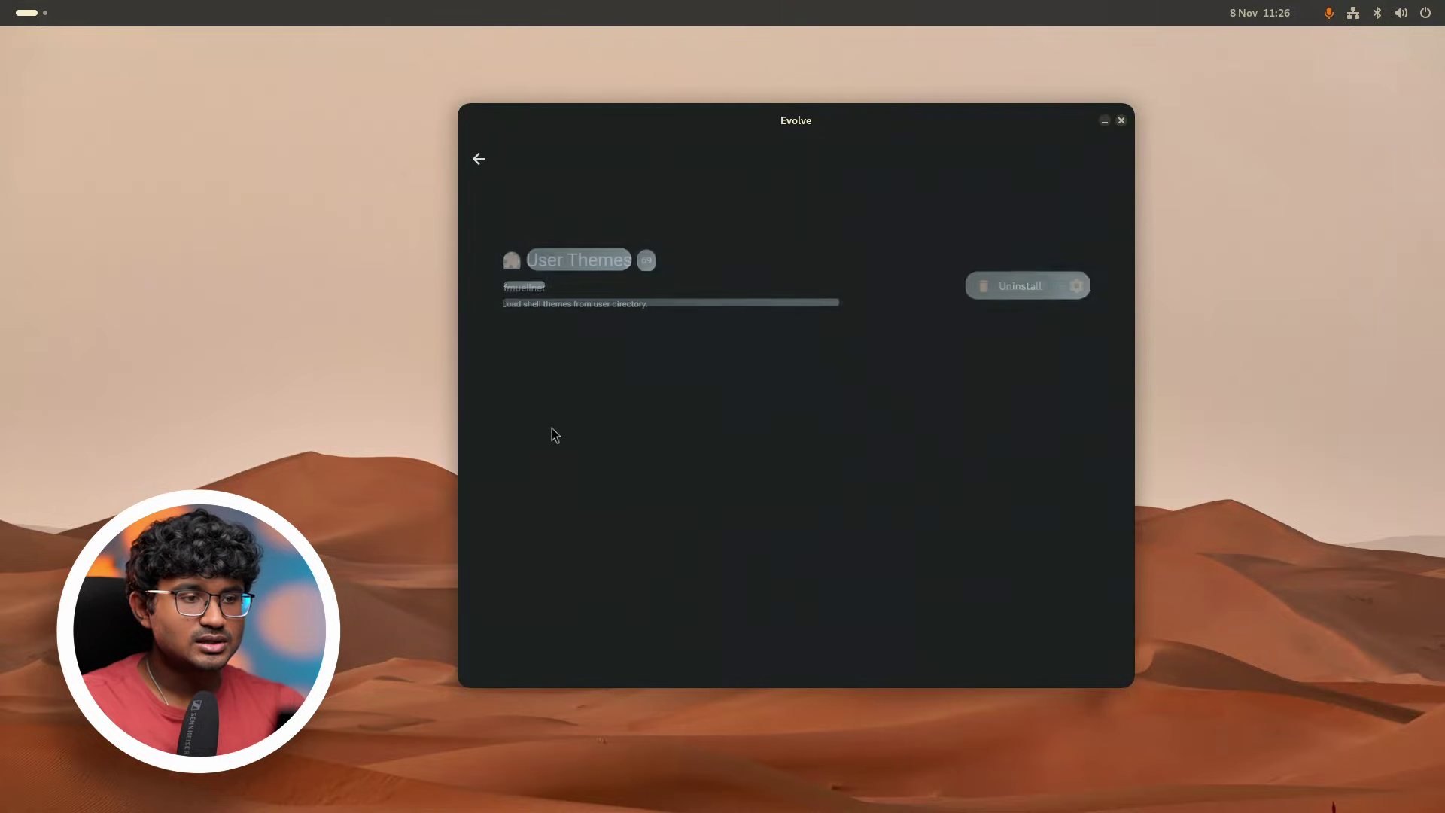
left_click(982, 287)
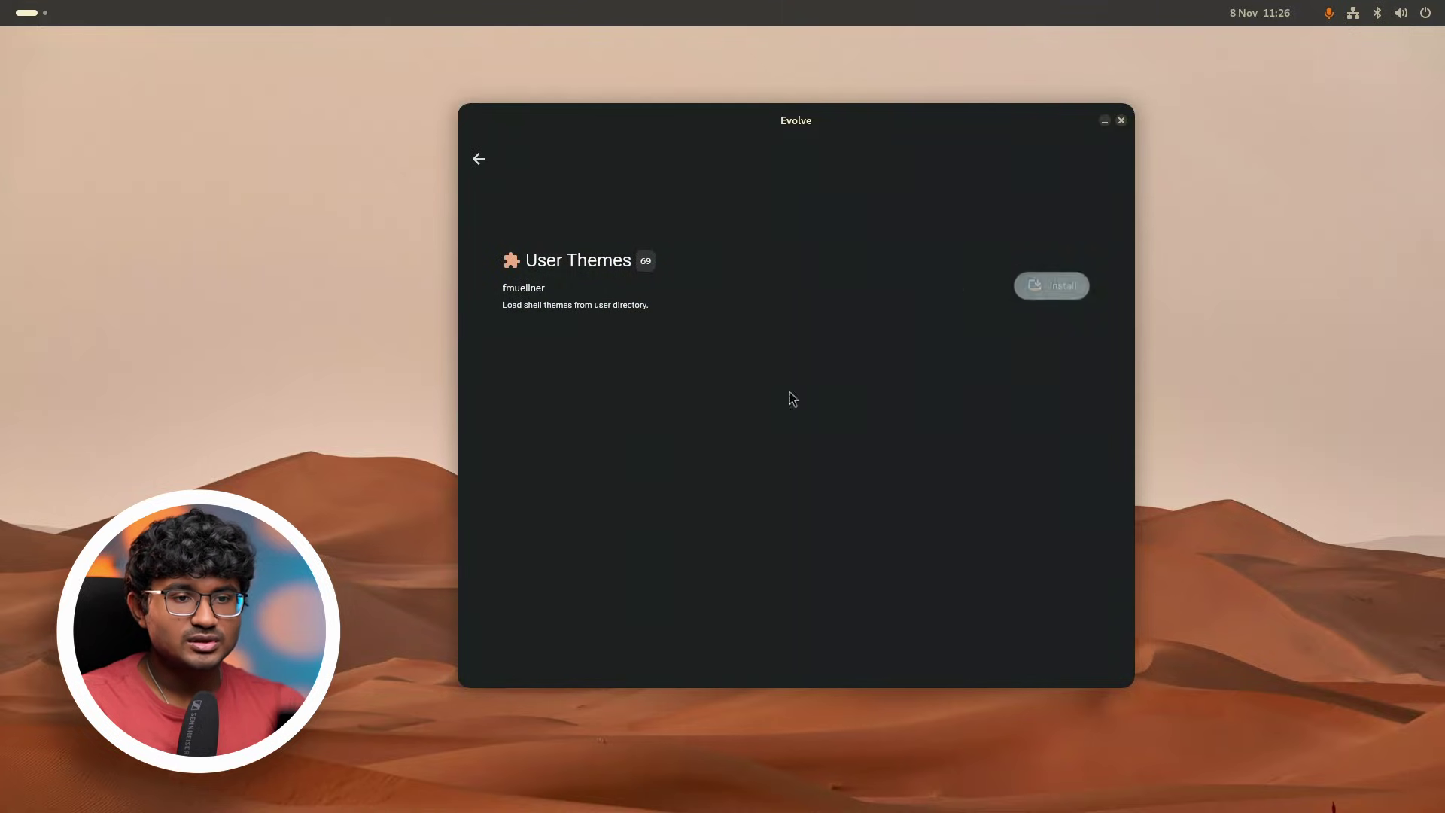
left_click(1052, 286)
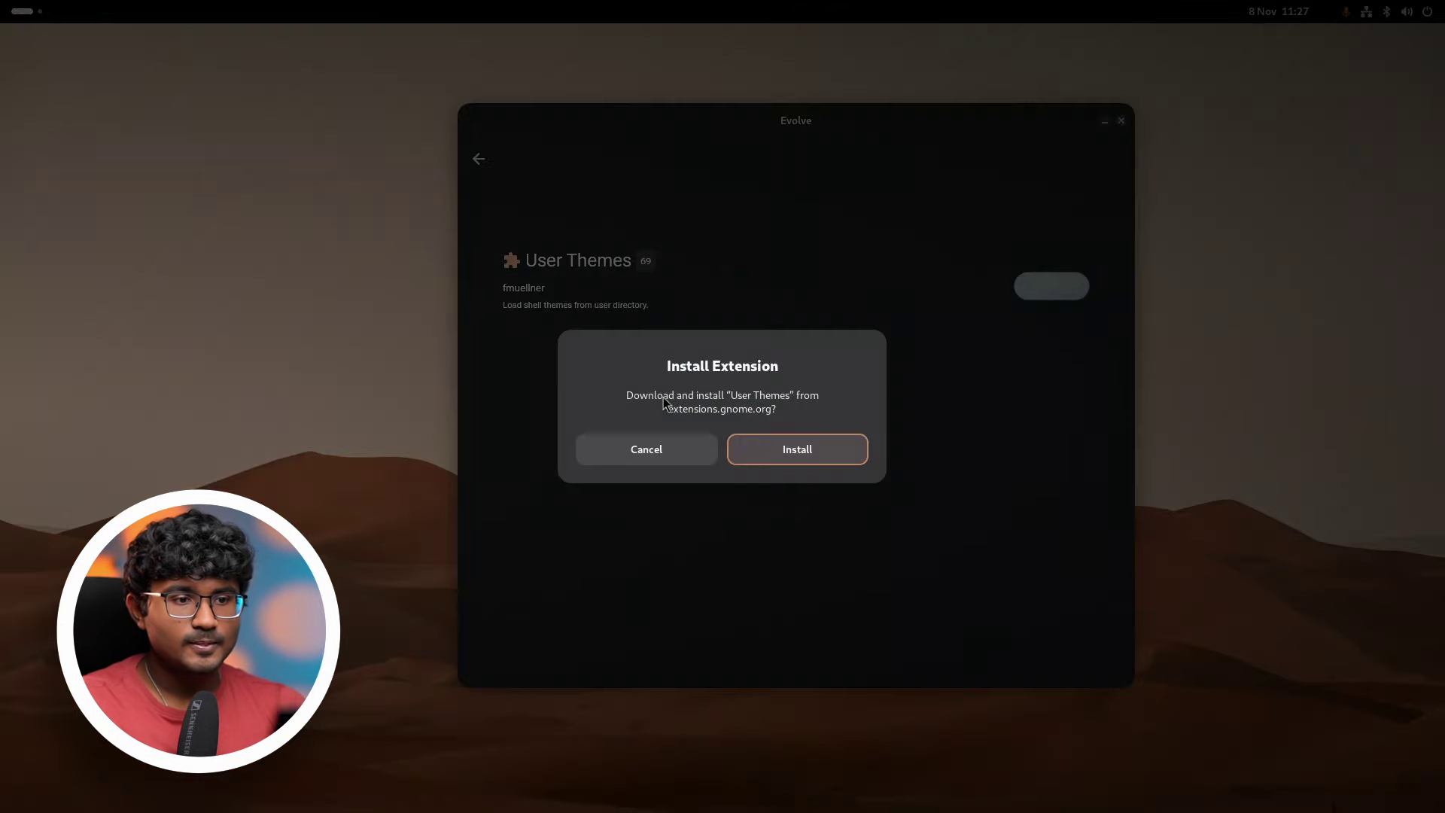
left_click(820, 450)
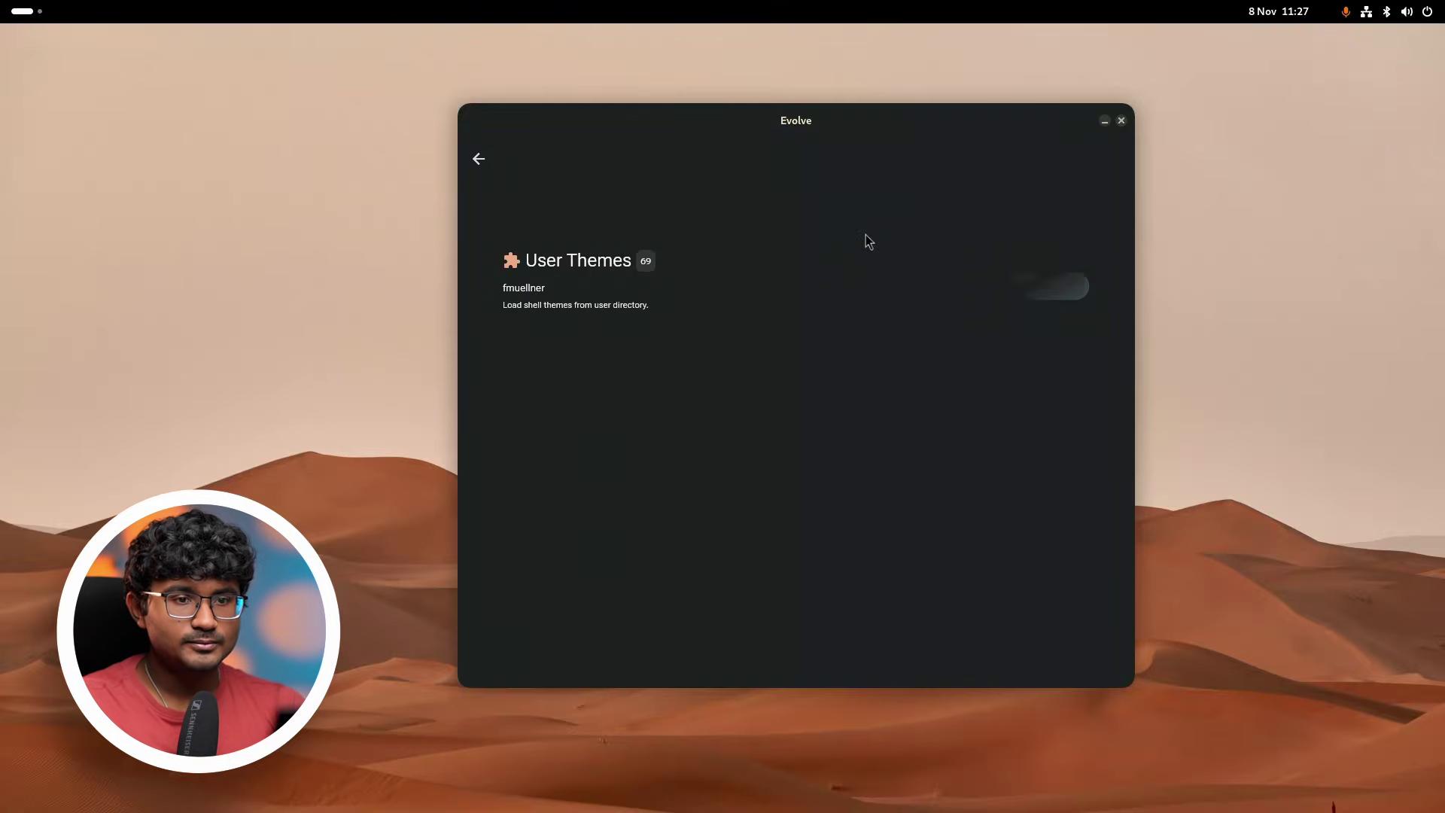
left_click(478, 159)
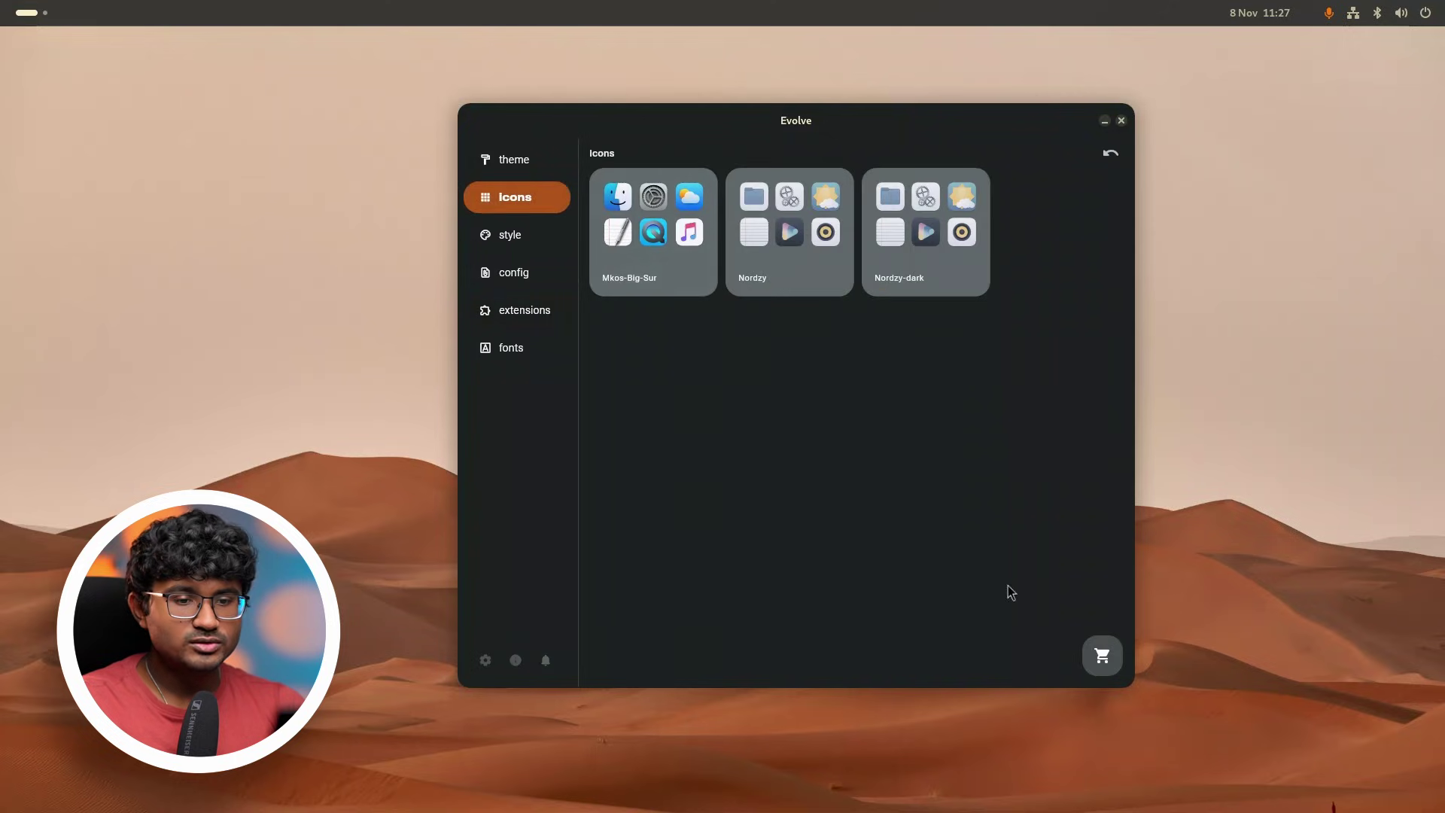
Search the Theme Store for 'gruv' and open the Gruvbox Plus Icon Pack details.
left_click(1103, 655)
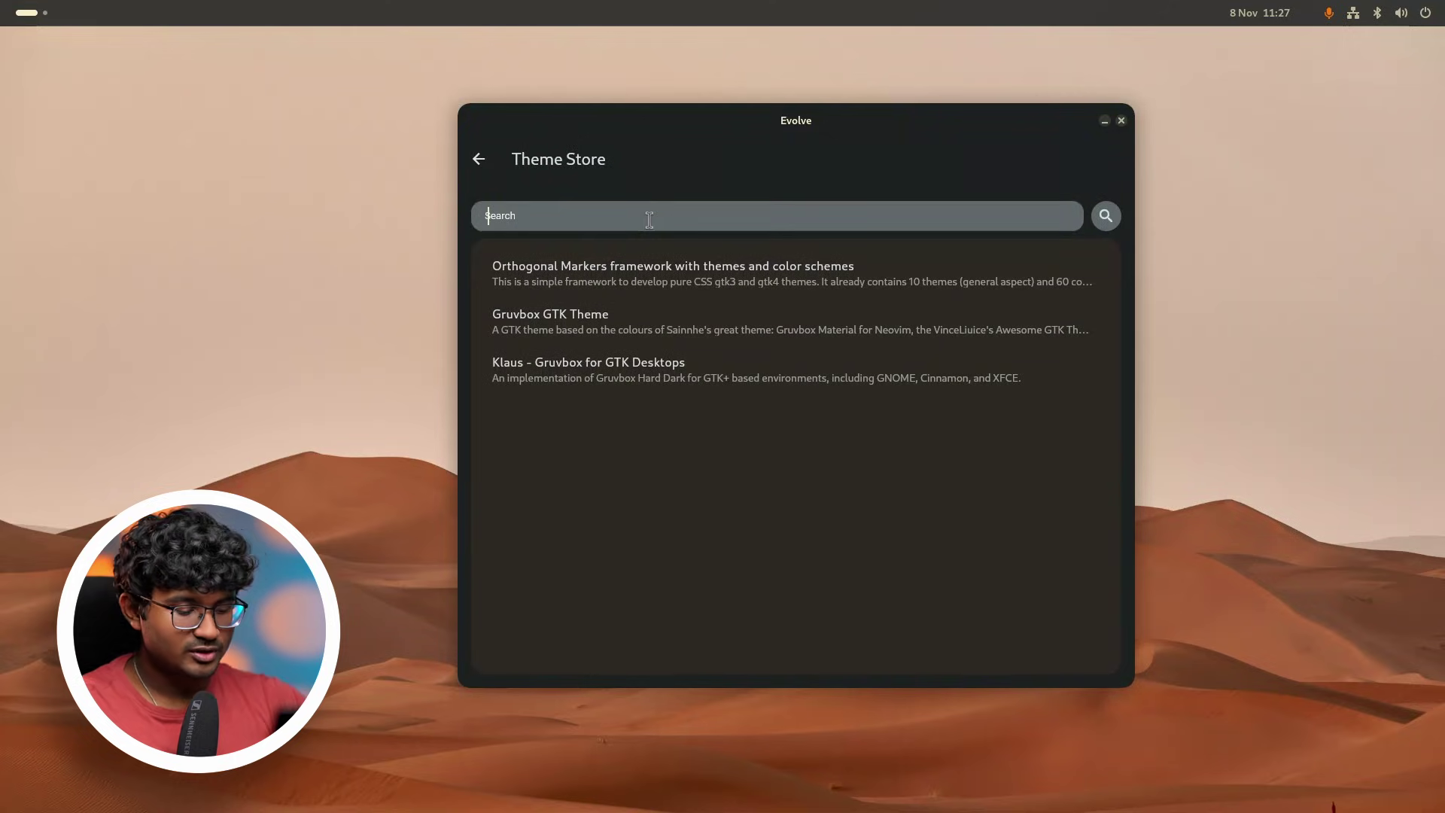
type("gruvbox")
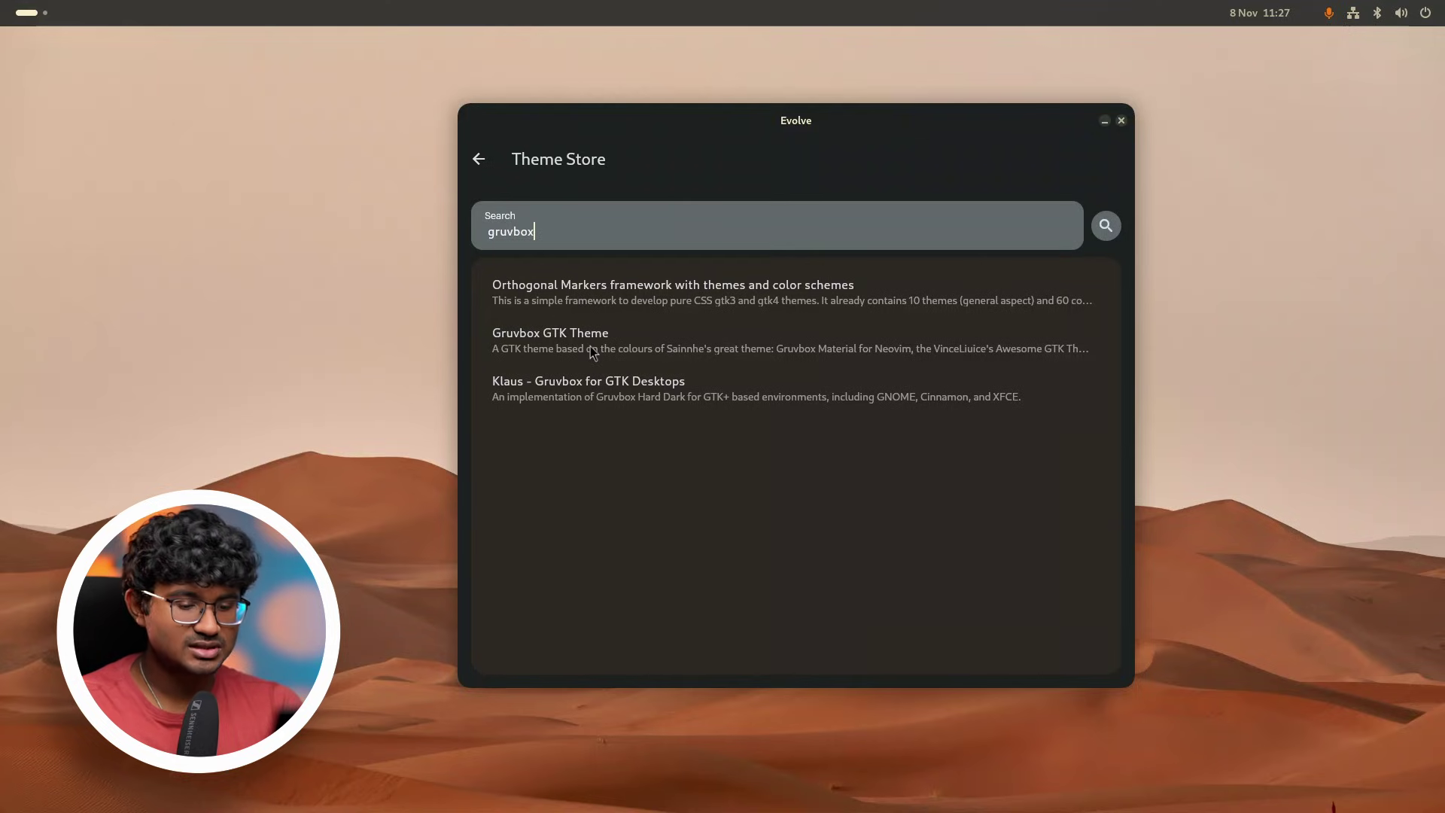
key("Return")
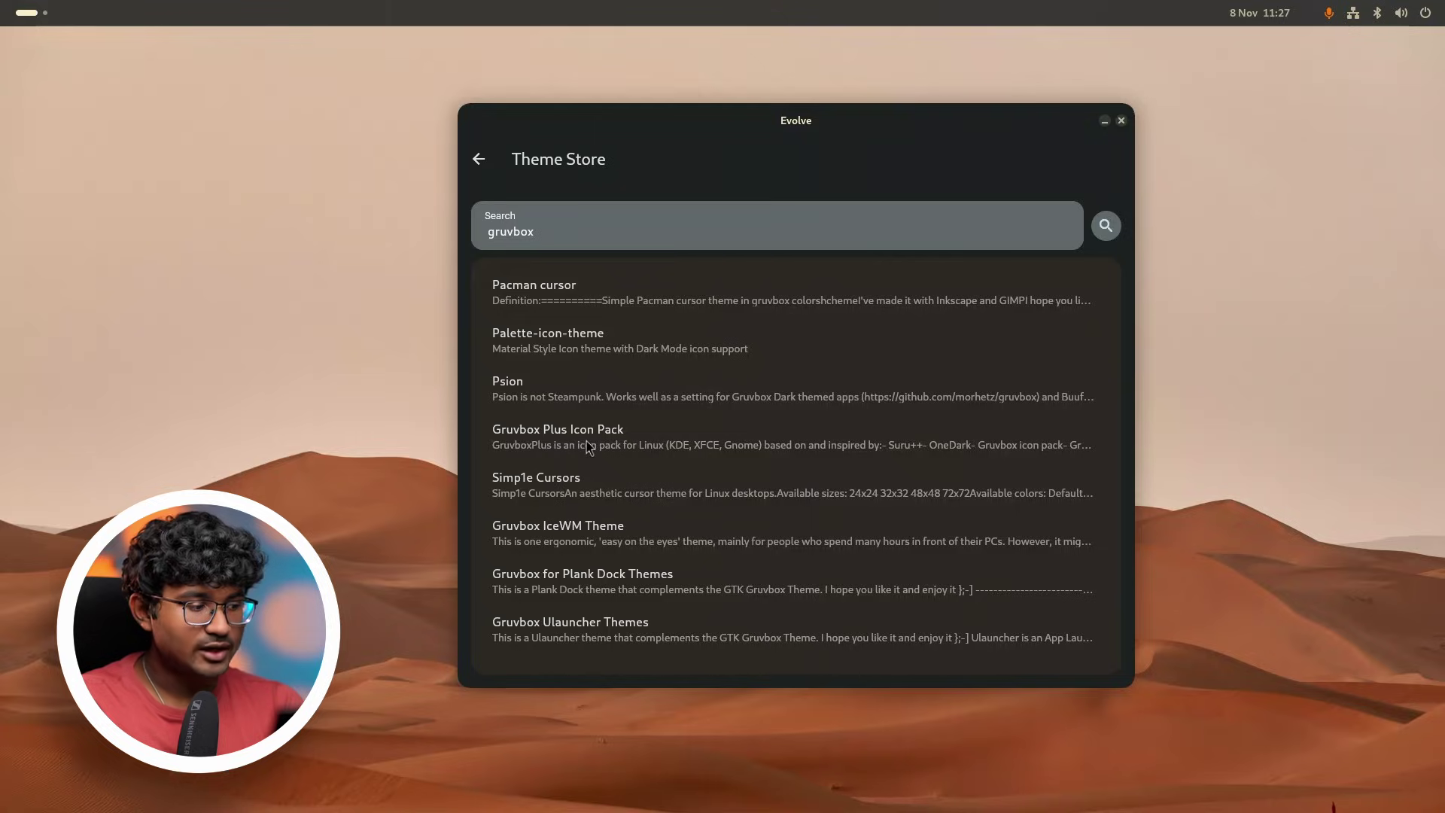
left_click(589, 448)
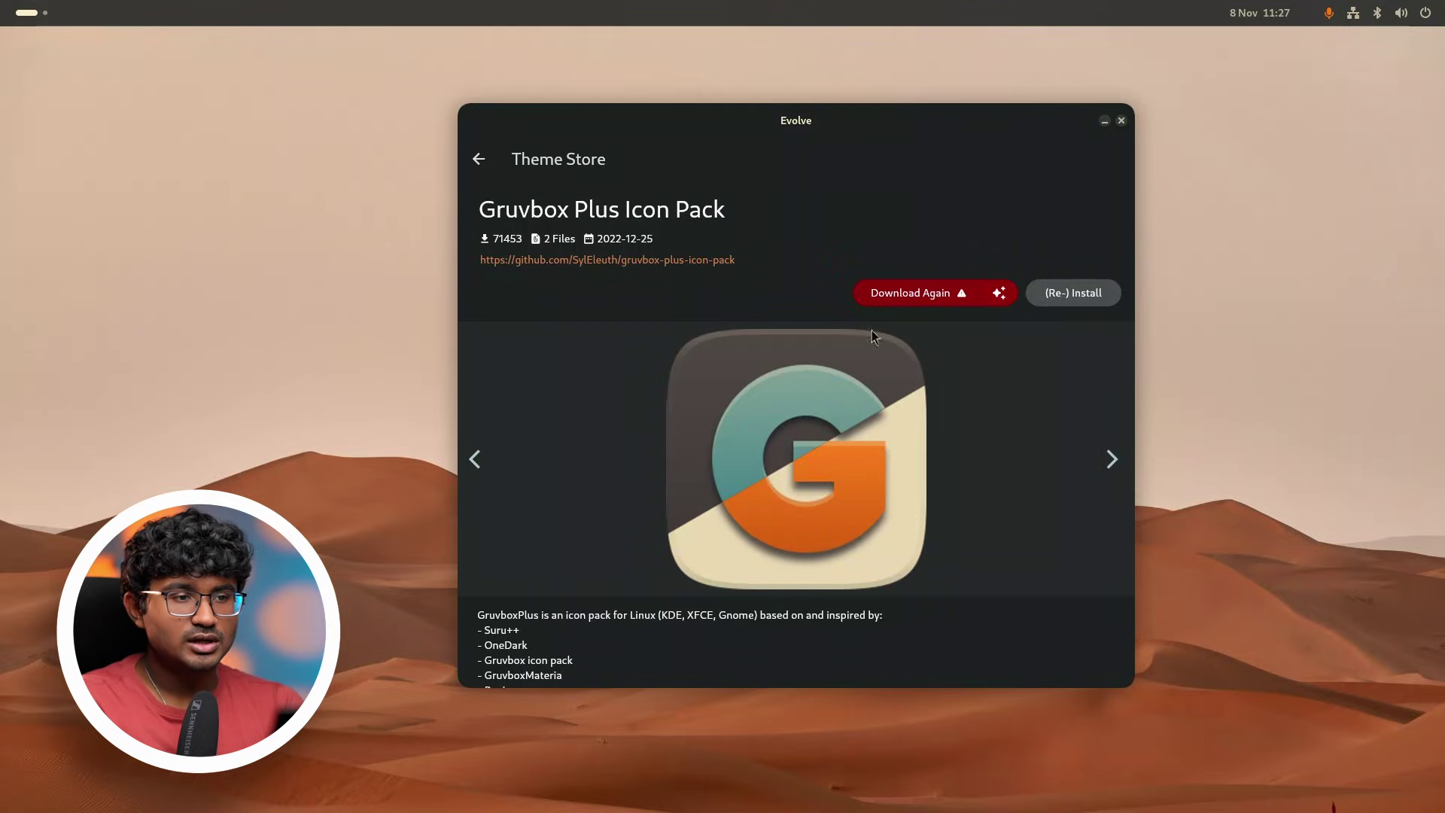
Download gruvbox-plus-icon-pack-6.3.0.tar.gz from the Theme Store past the warning and start its installer.
scroll(751, 581, "down", 3)
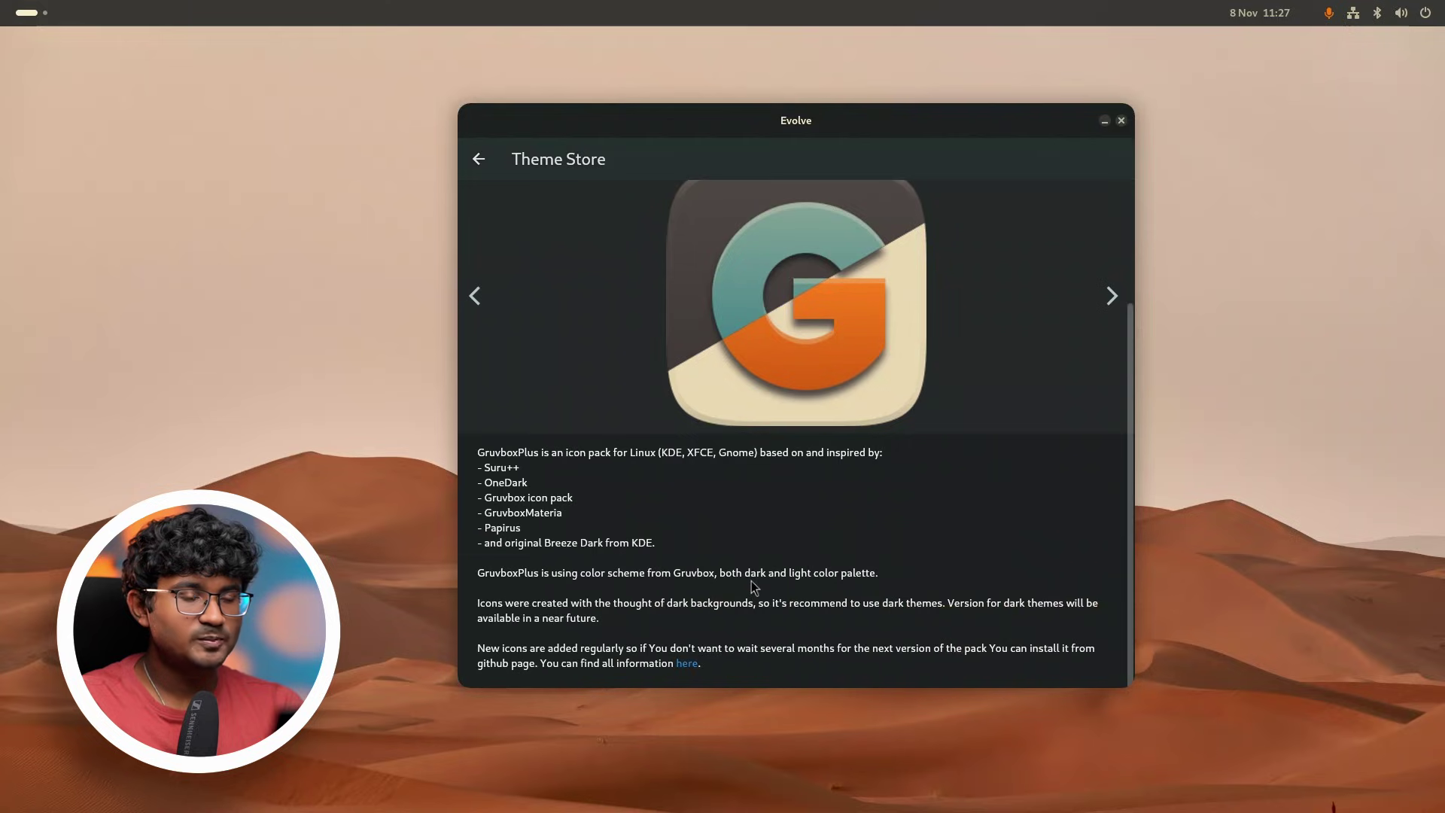
scroll(751, 580, "up", 3)
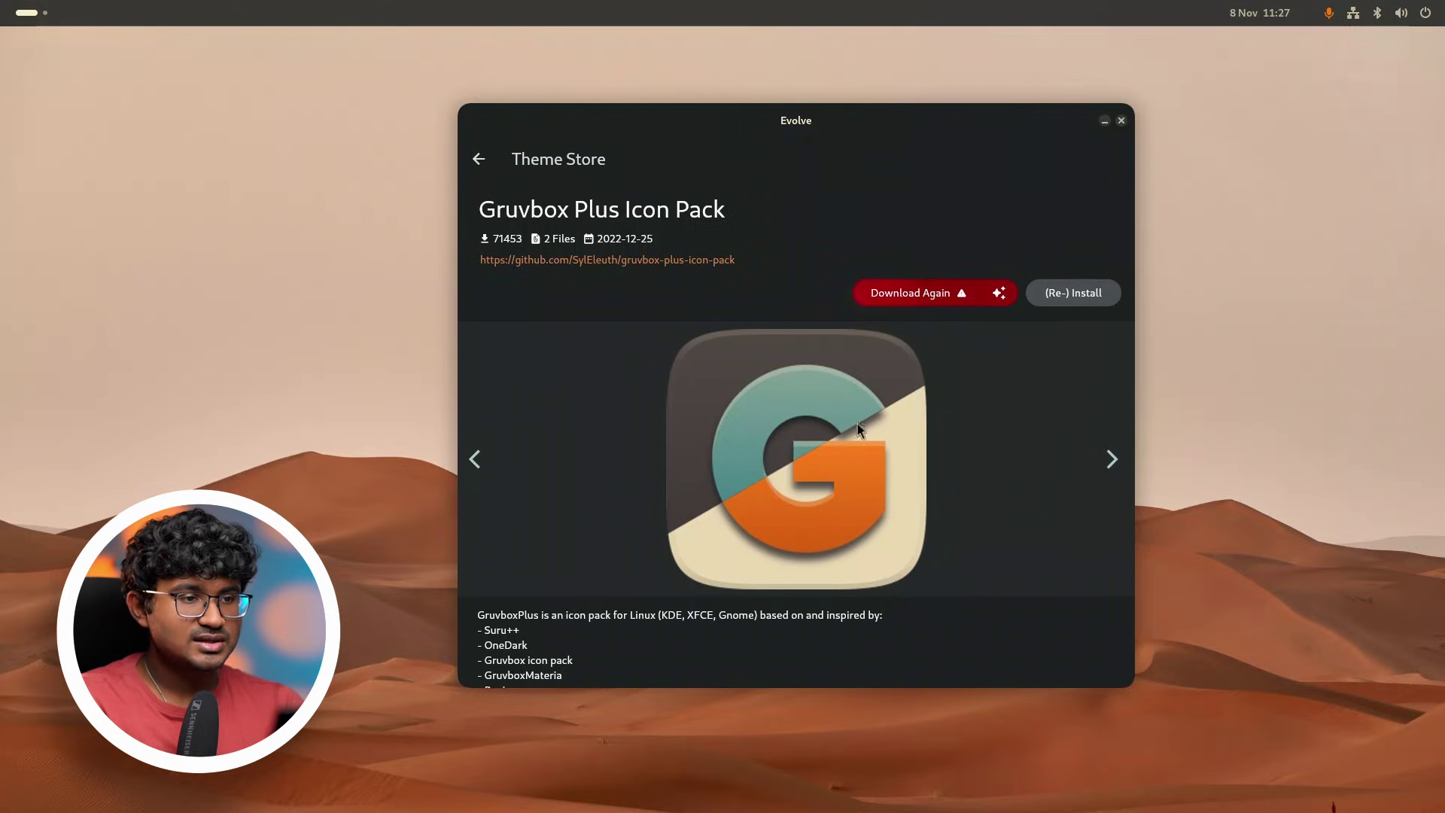
scroll(856, 423, "down", 3)
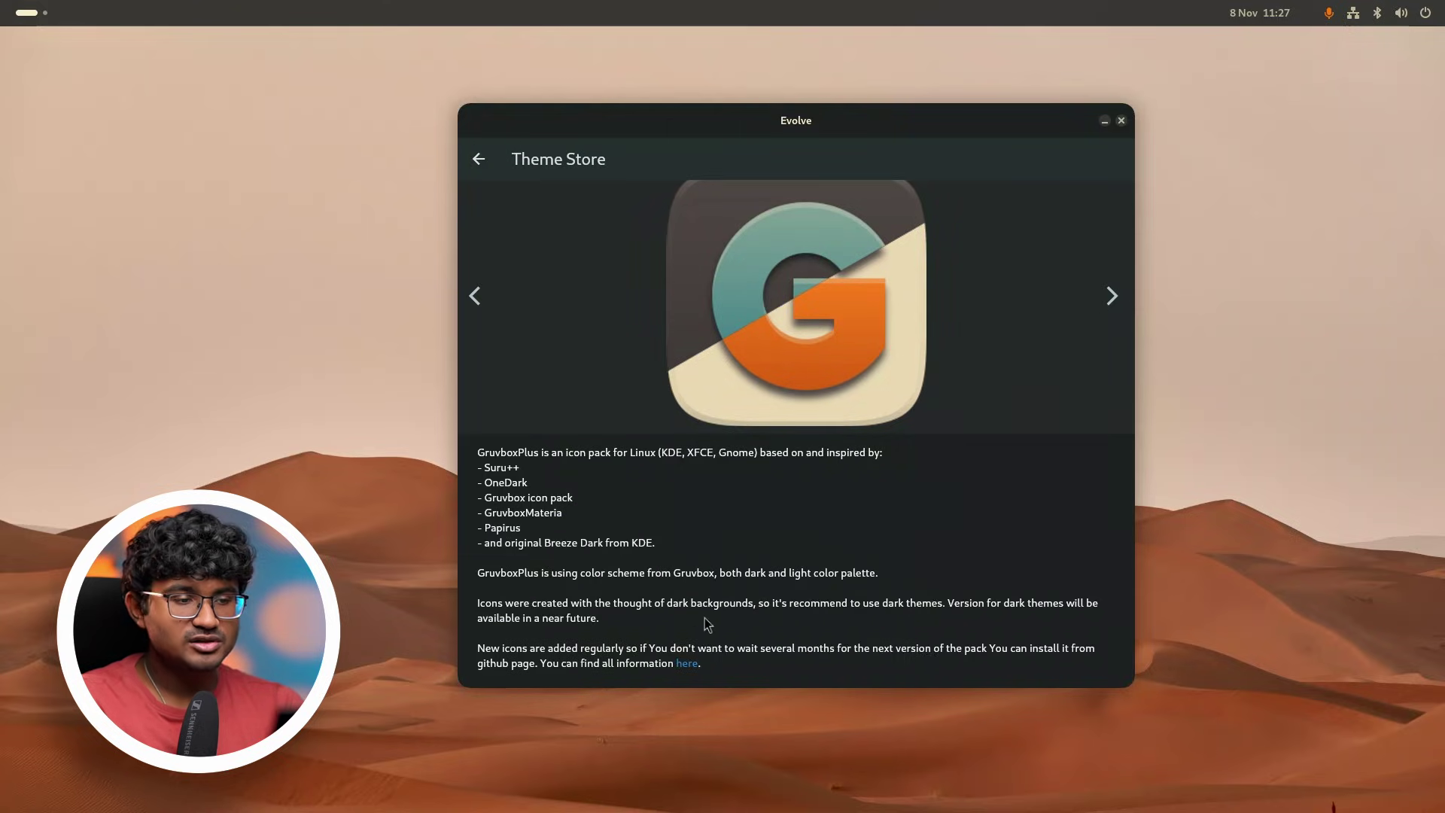
scroll(663, 430, "up", 3)
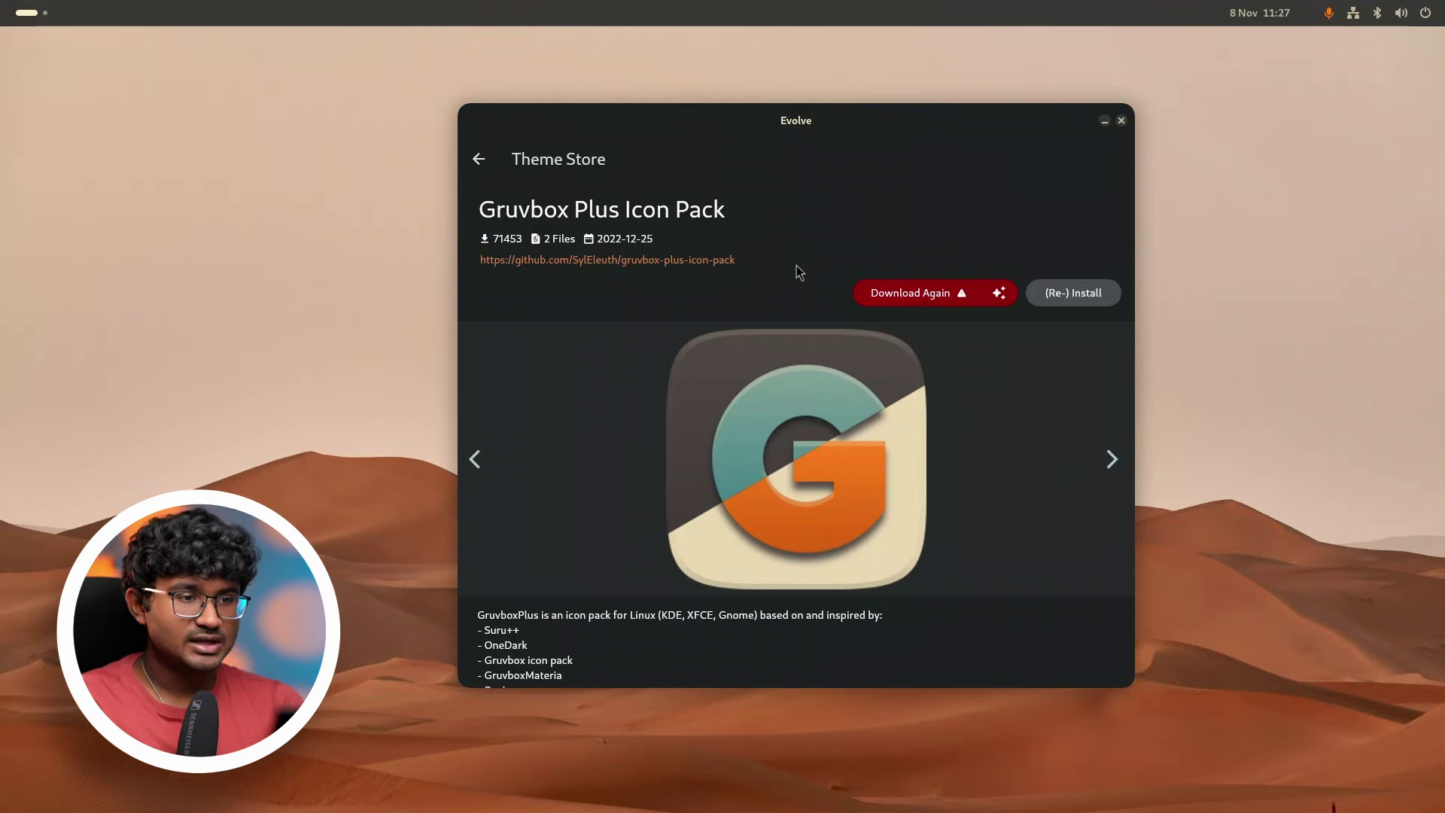
left_click(915, 293)
left_click(854, 535)
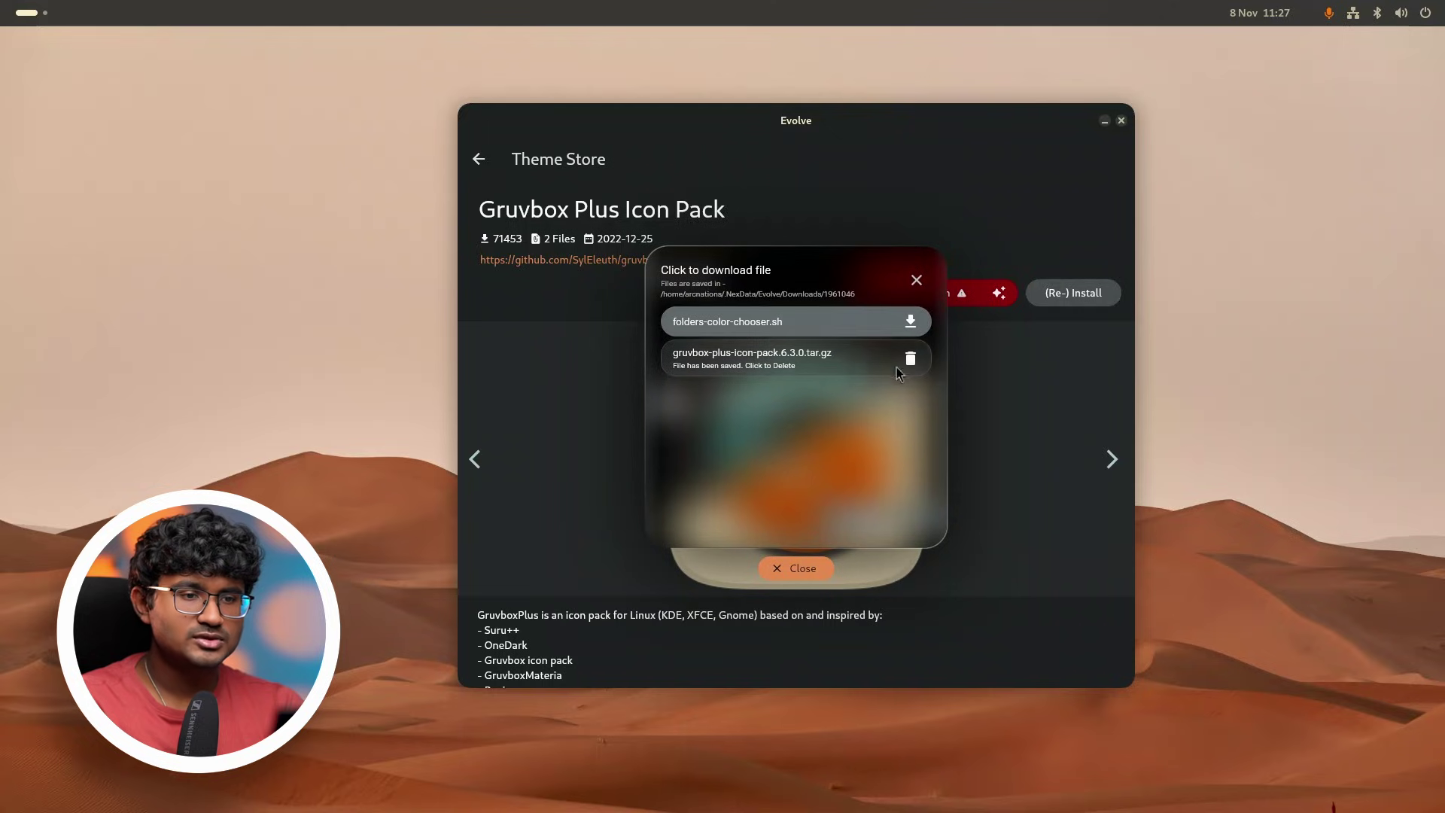
left_click(915, 280)
left_click(908, 289)
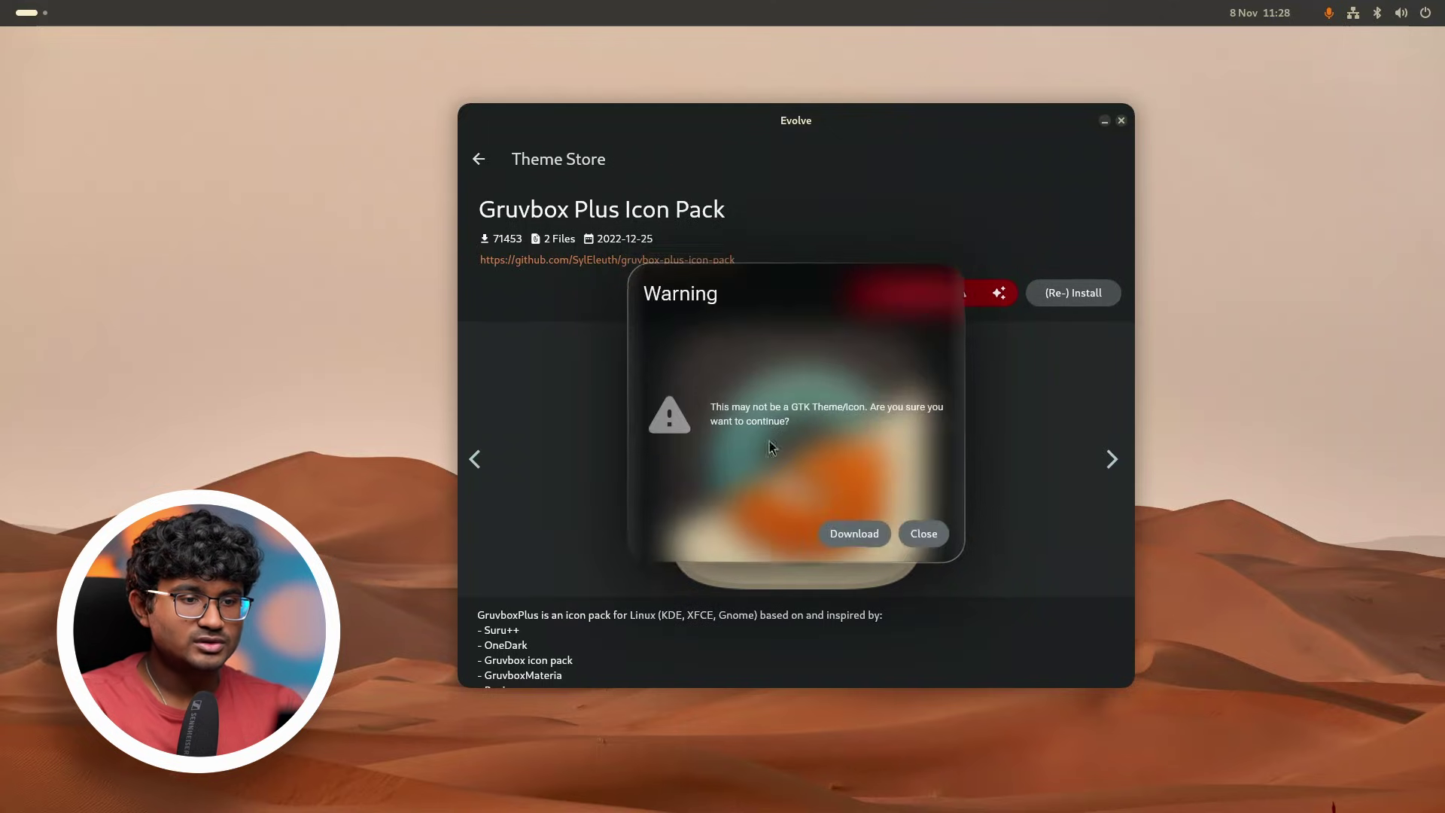
left_click(871, 536)
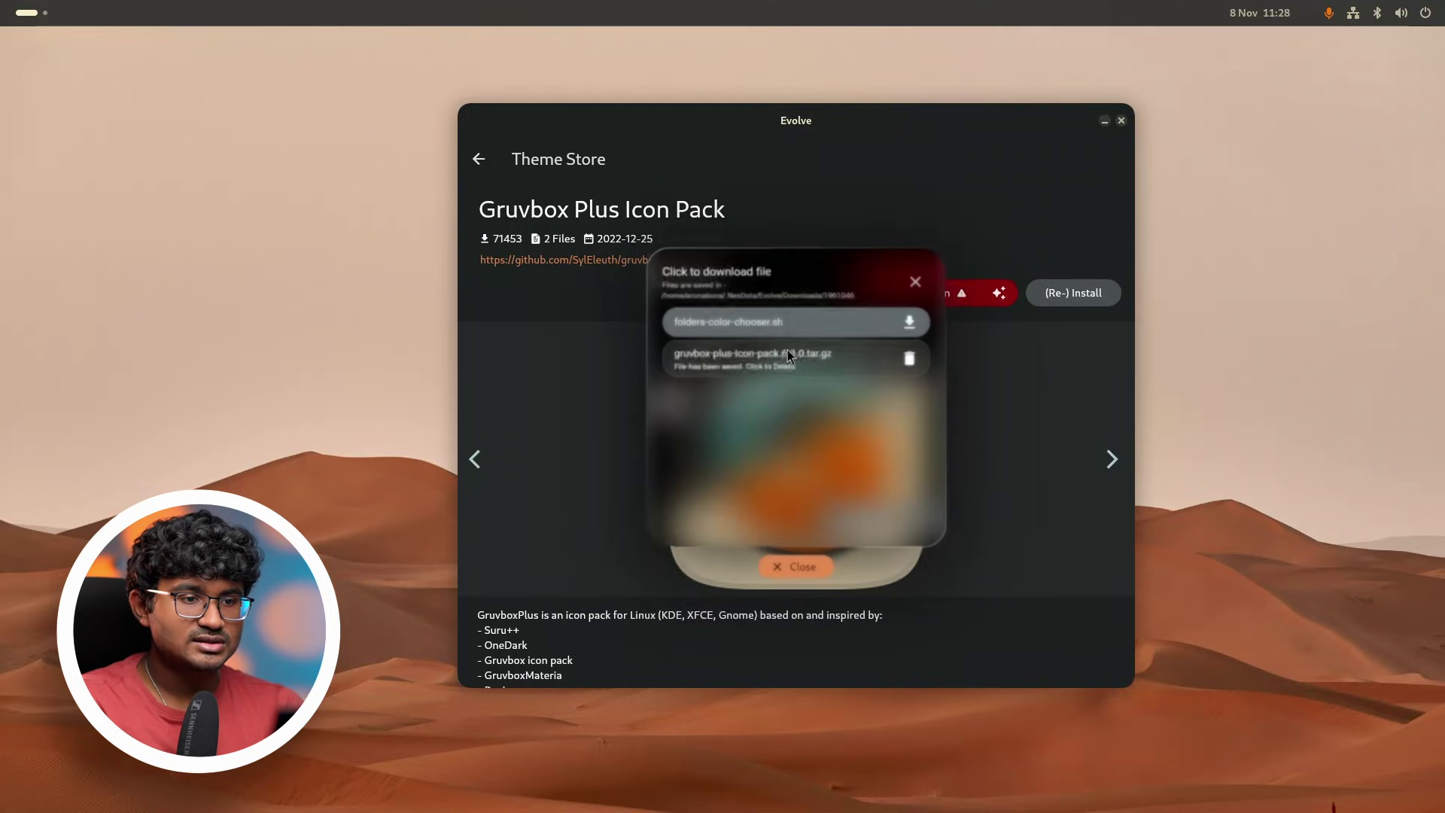
left_click(918, 281)
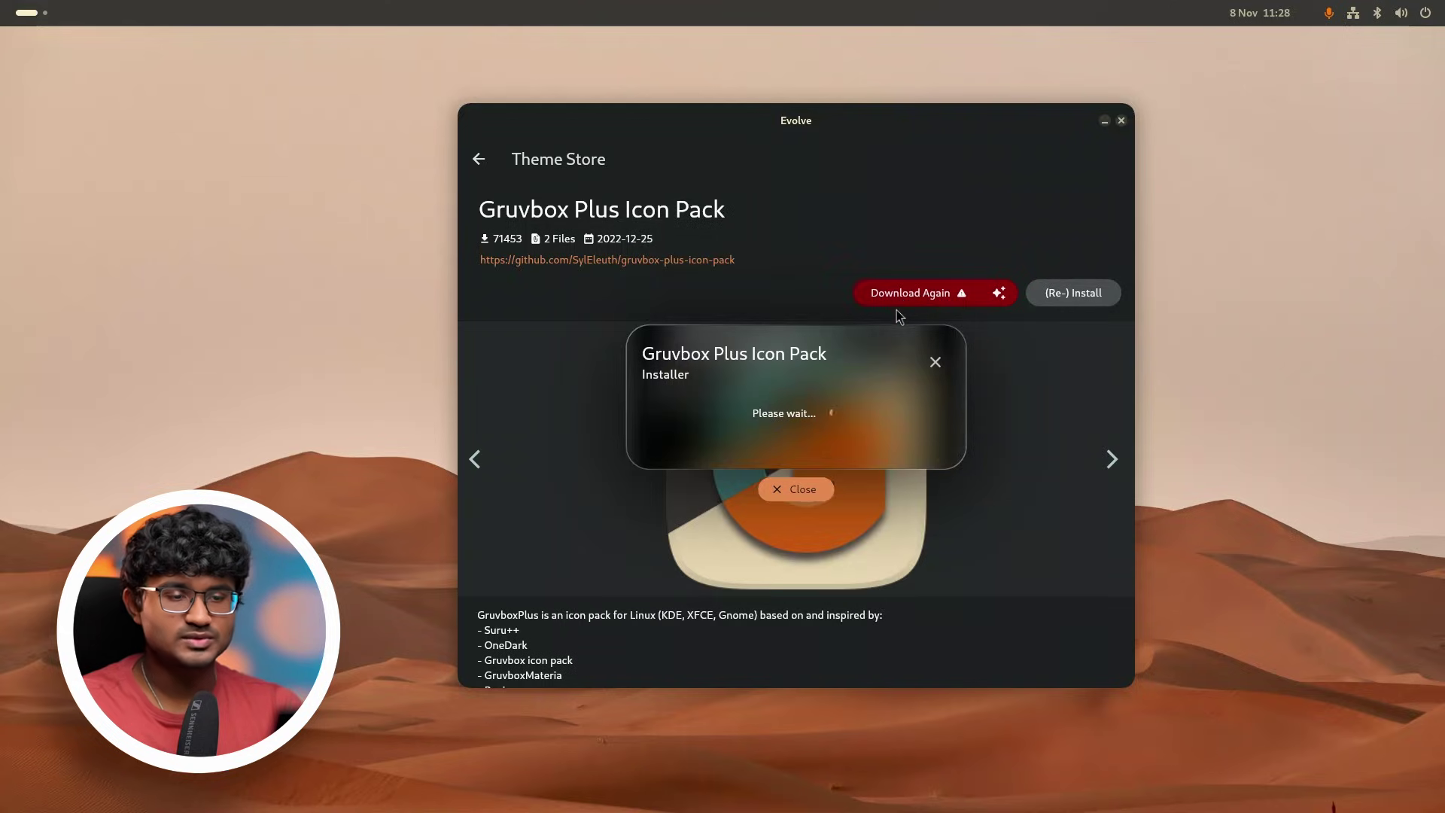
left_click(54, 15)
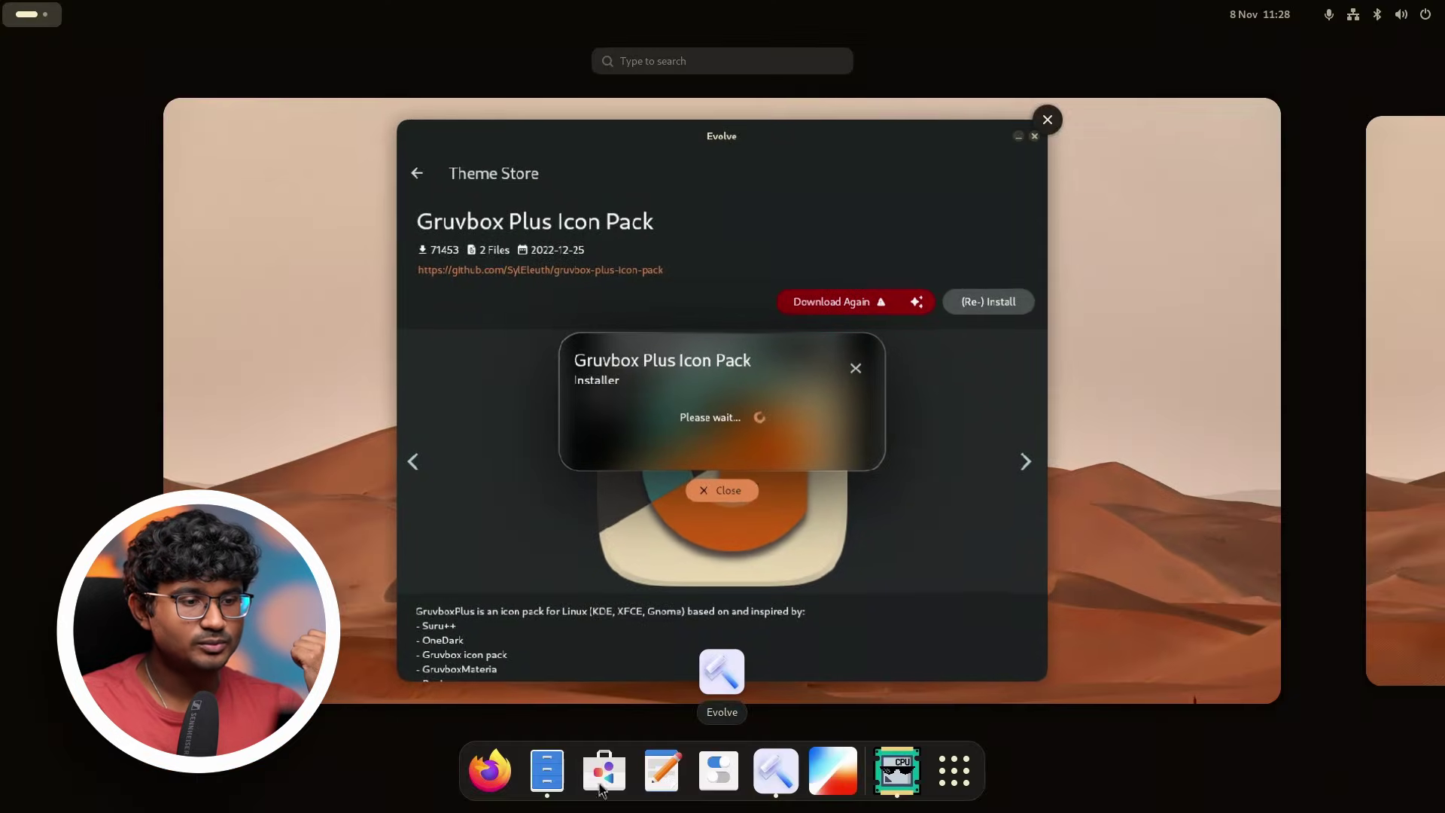
Open gnome-shell.css from .themes/Gruvbox-Orange-Dark/gnome-shell in the text editor.
right_click(547, 770)
left_click(531, 593)
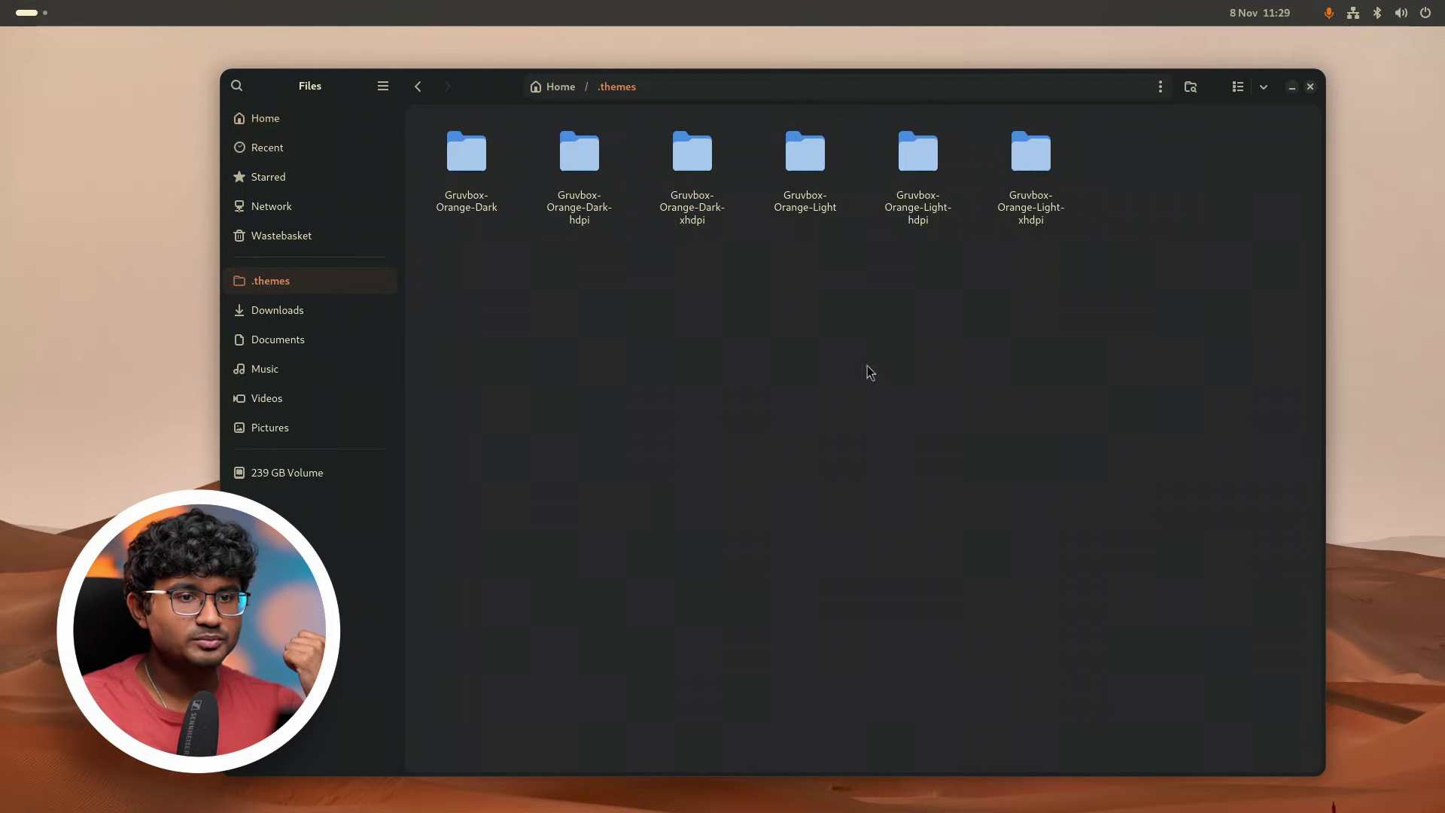
double_click(494, 206)
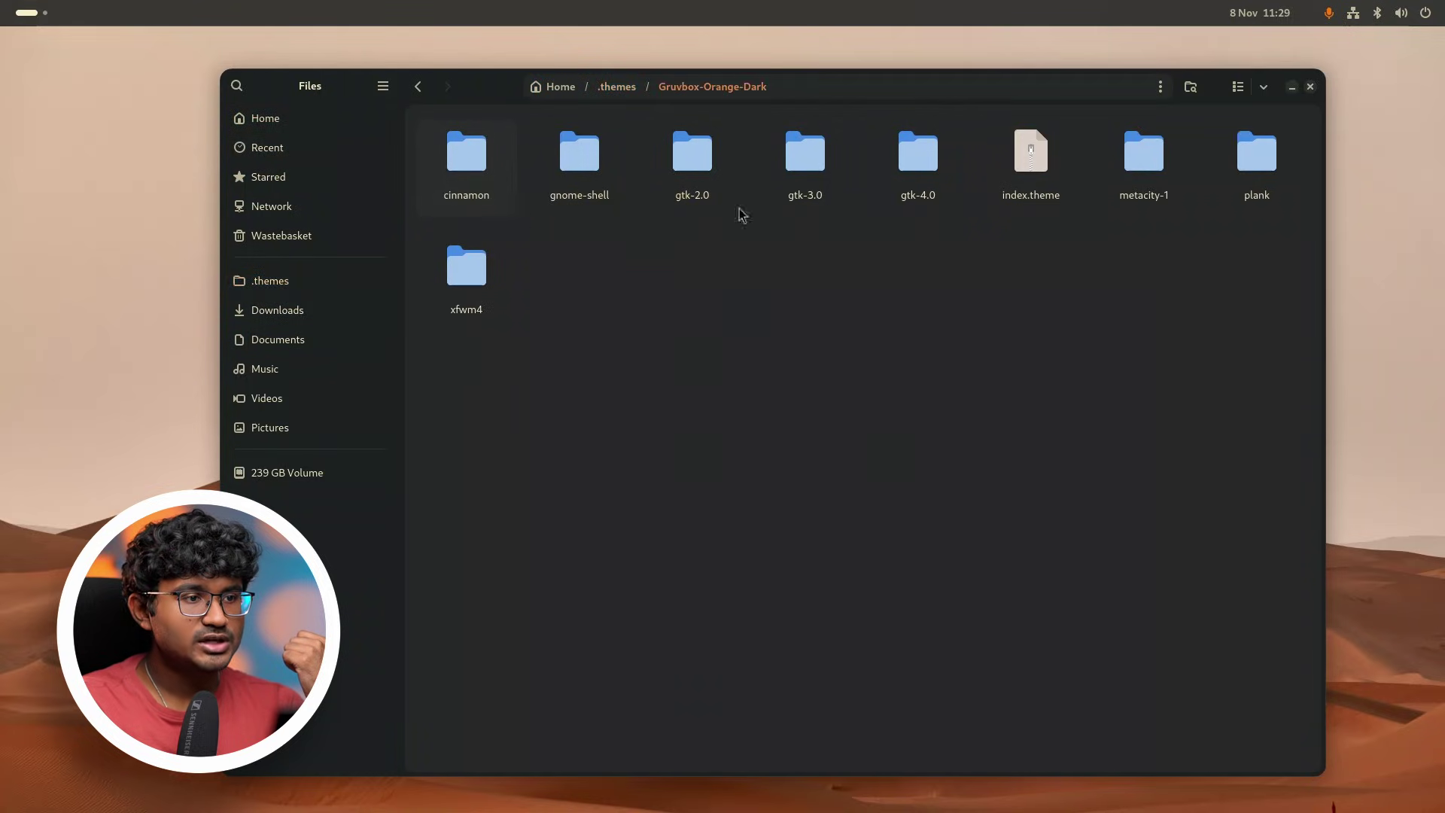
double_click(588, 184)
double_click(607, 206)
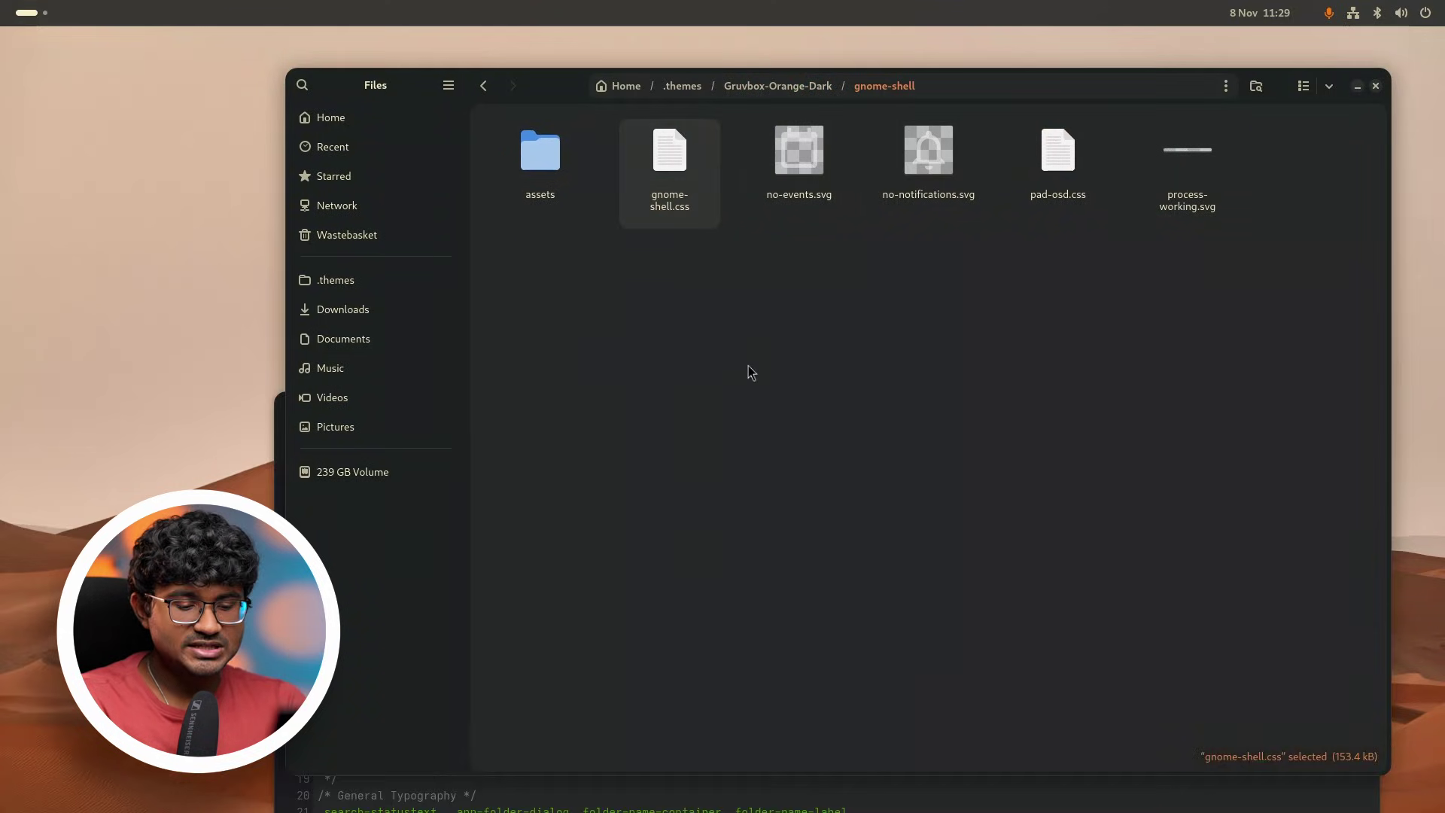
Find the Top Bar rules, set the #panel background alpha to 0, and save gnome-shell.css.
left_click_drag(758, 427, 619, 130)
scroll(432, 555, "down", 15)
scroll(439, 562, "up", 6)
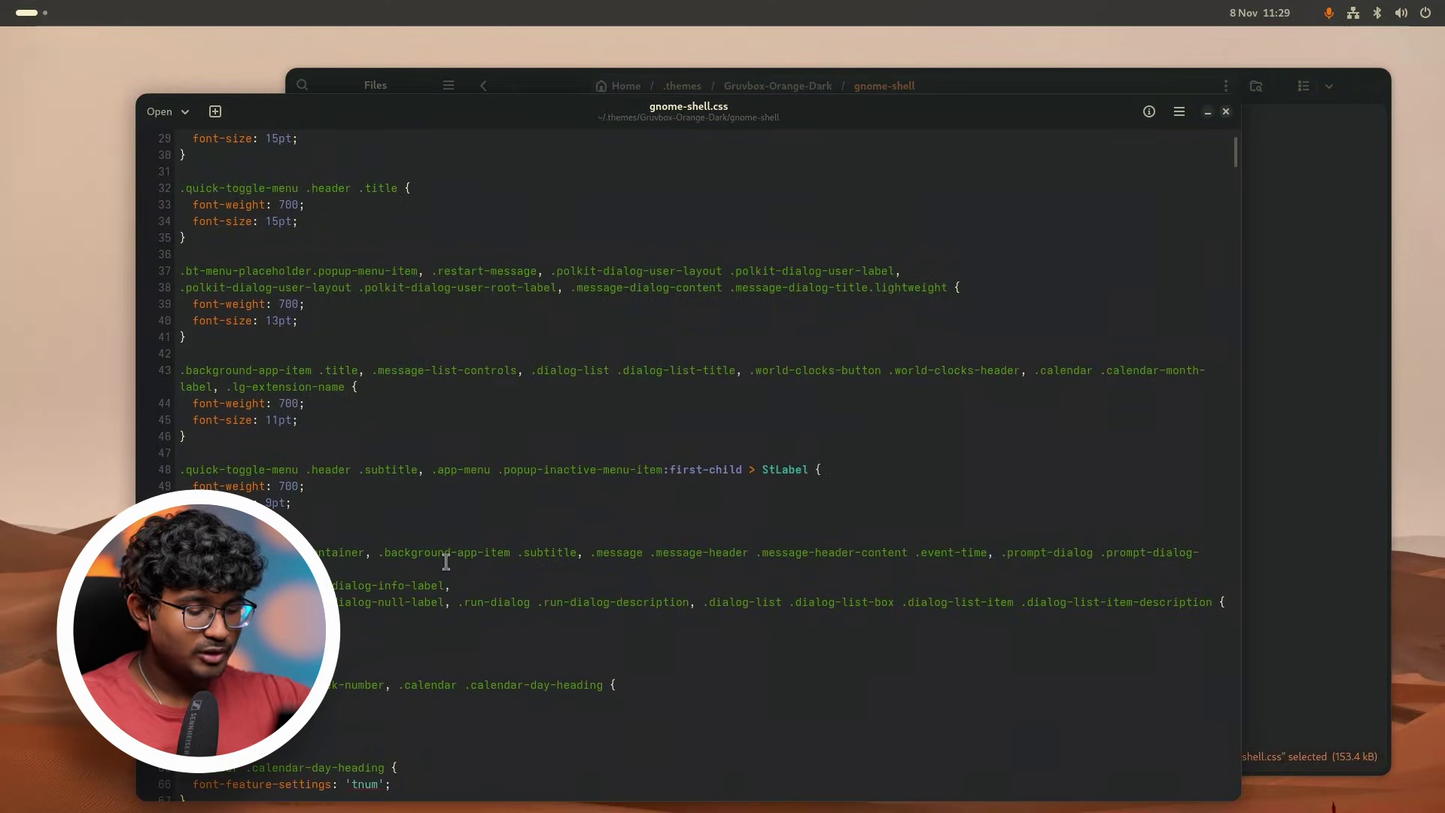
key("ctrl+f")
type("top bar")
left_click(335, 425)
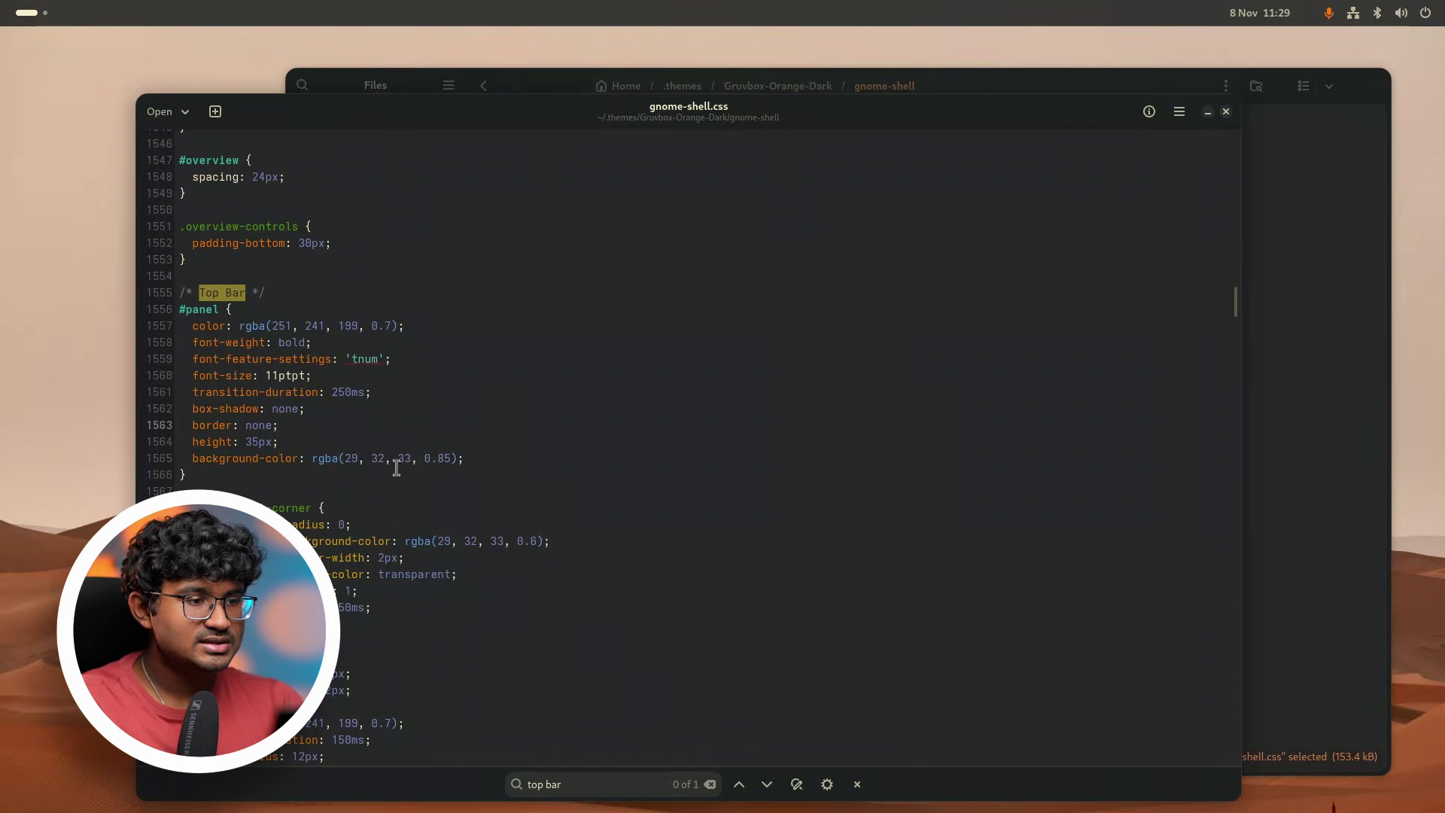
left_click(442, 459)
type("0")
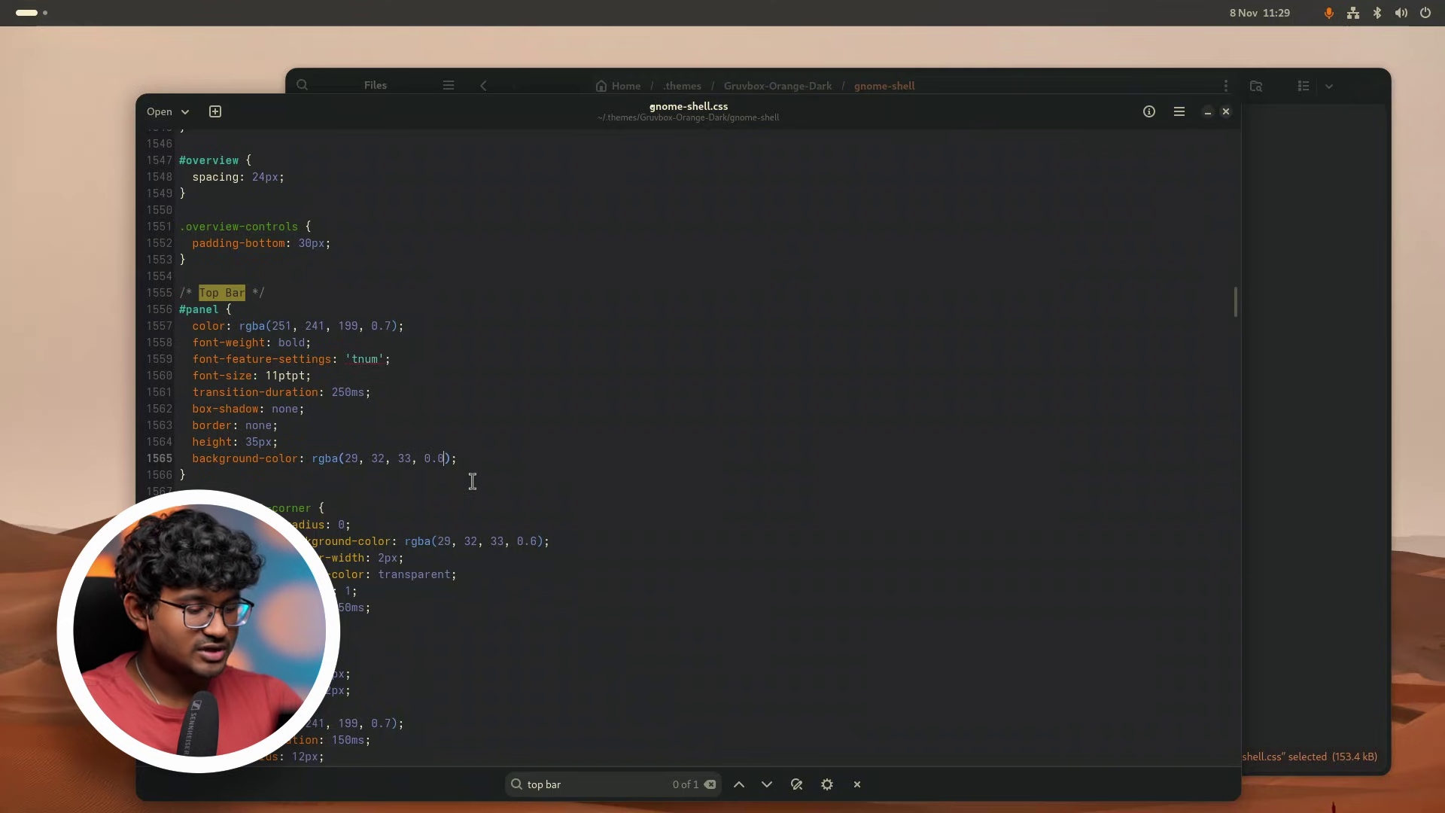
key("ctrl+s")
key("super")
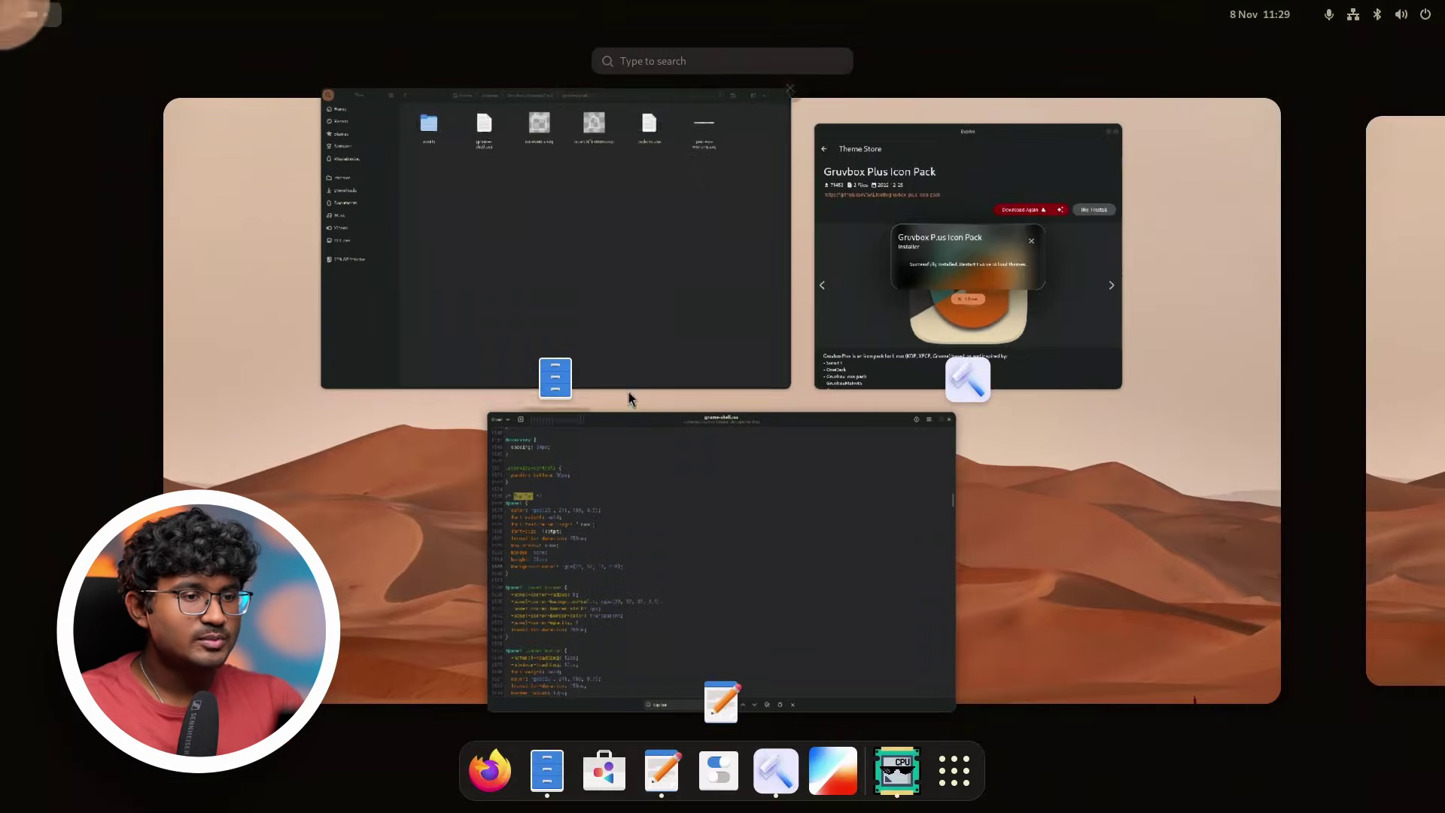
Dismiss the finished installer and navigate back from the icon pack's store page.
left_click(858, 226)
left_click_drag(860, 139, 467, 181)
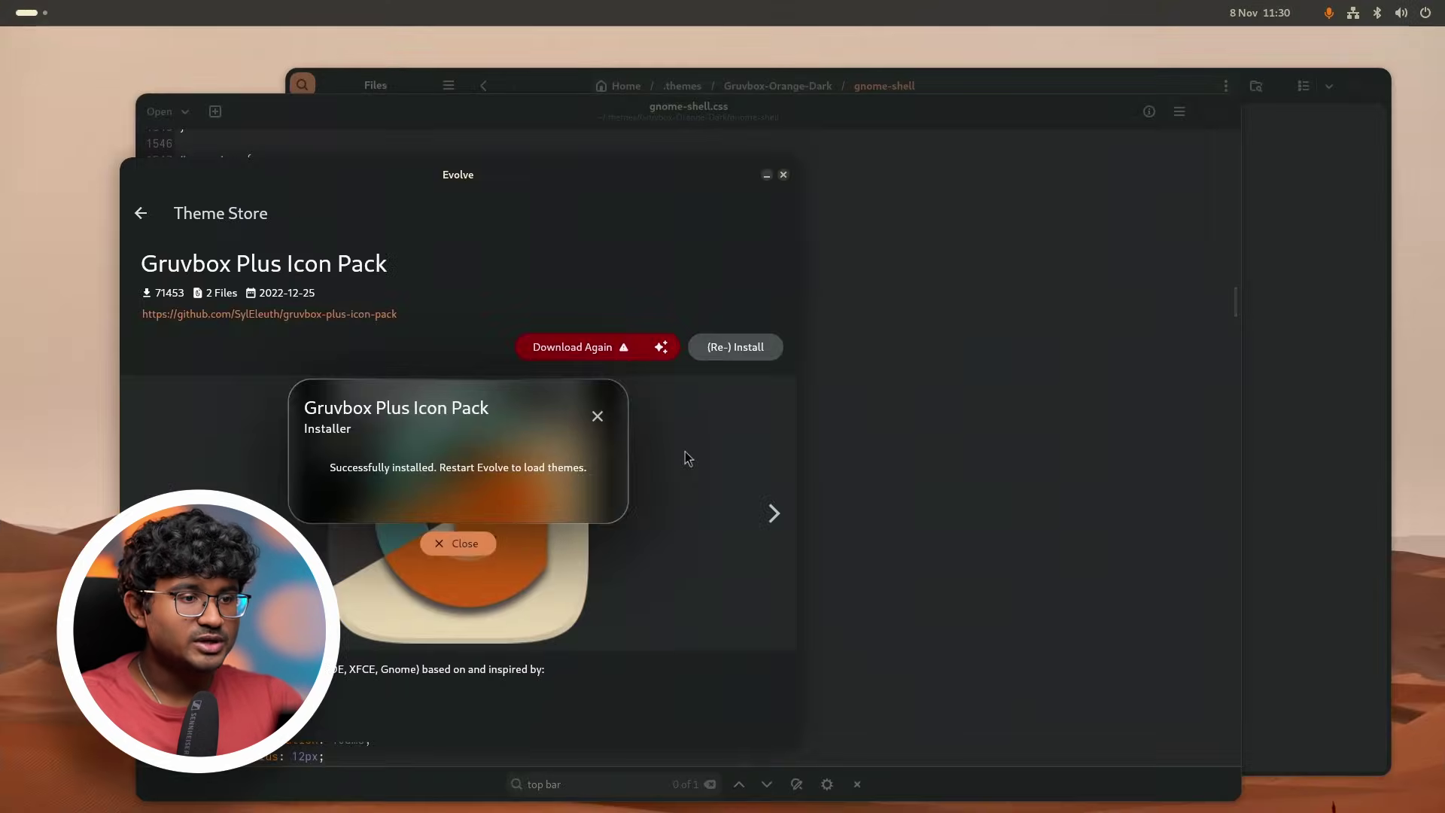
left_click(596, 416)
left_click(140, 213)
left_click(140, 213)
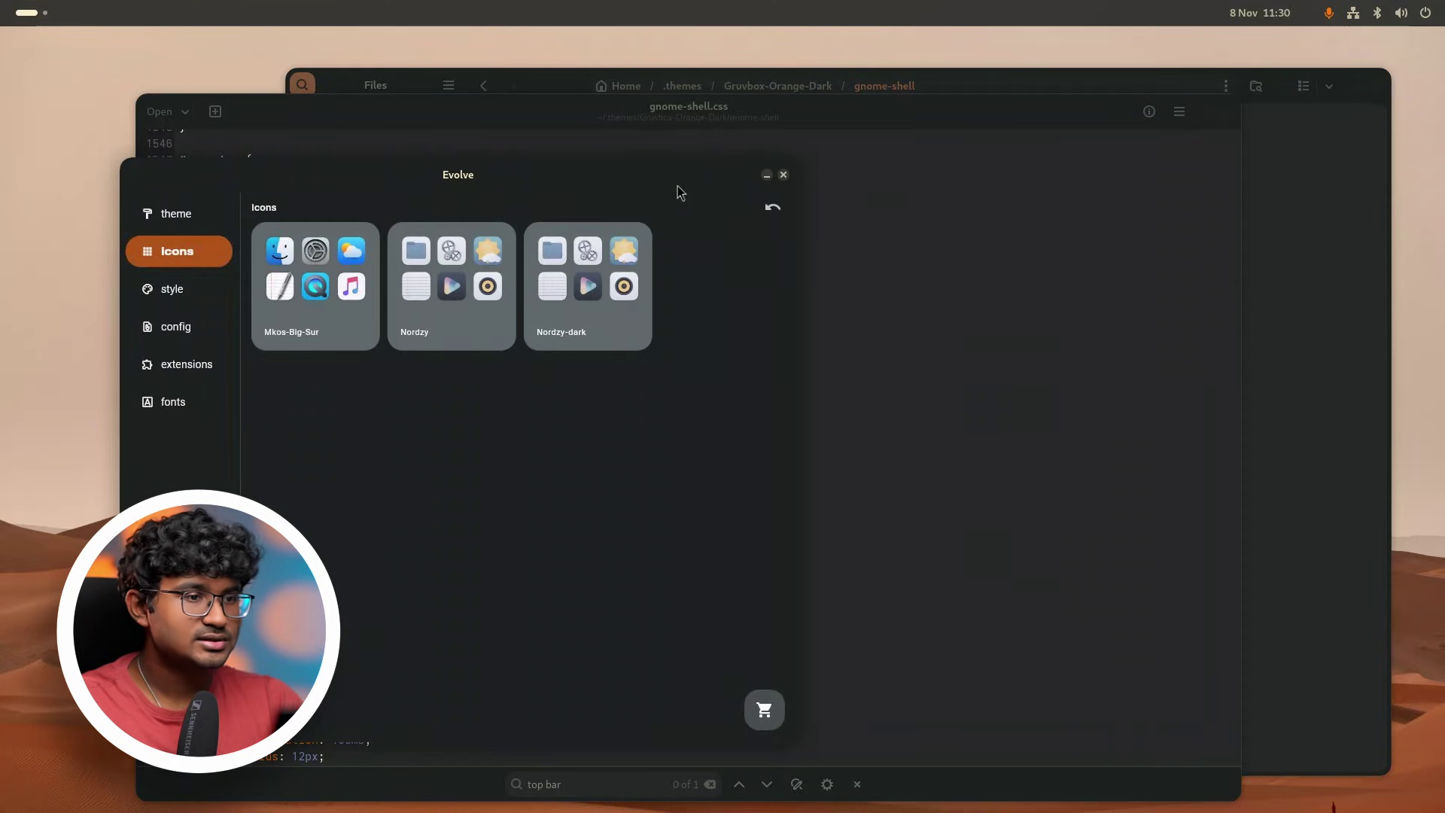
Apply the Gruvbox-Plus-Dark icon pack from Evolve's installed icons.
mouse_move(3, 8)
left_click(474, 579)
left_click(442, 222)
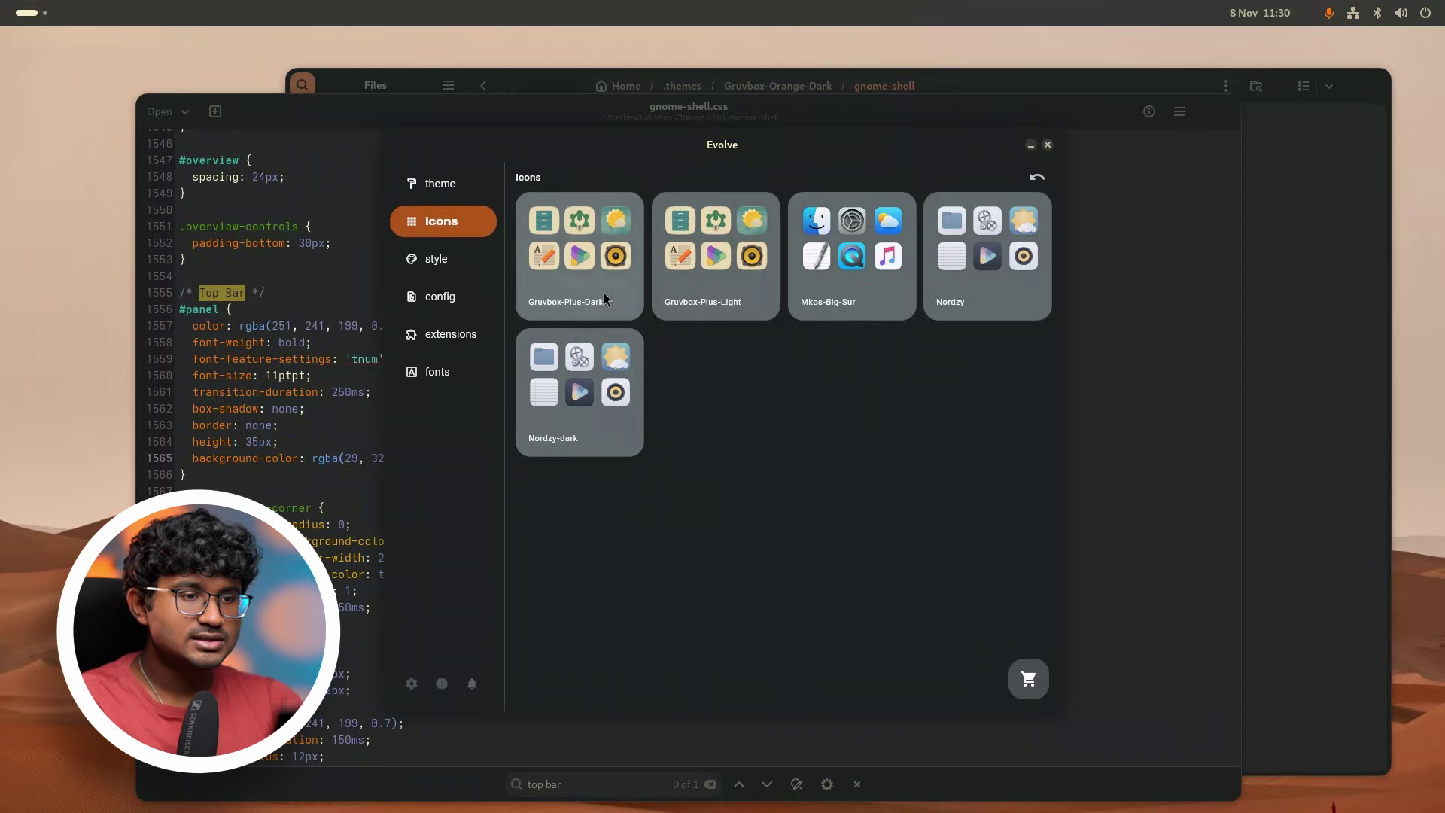
left_click(545, 280)
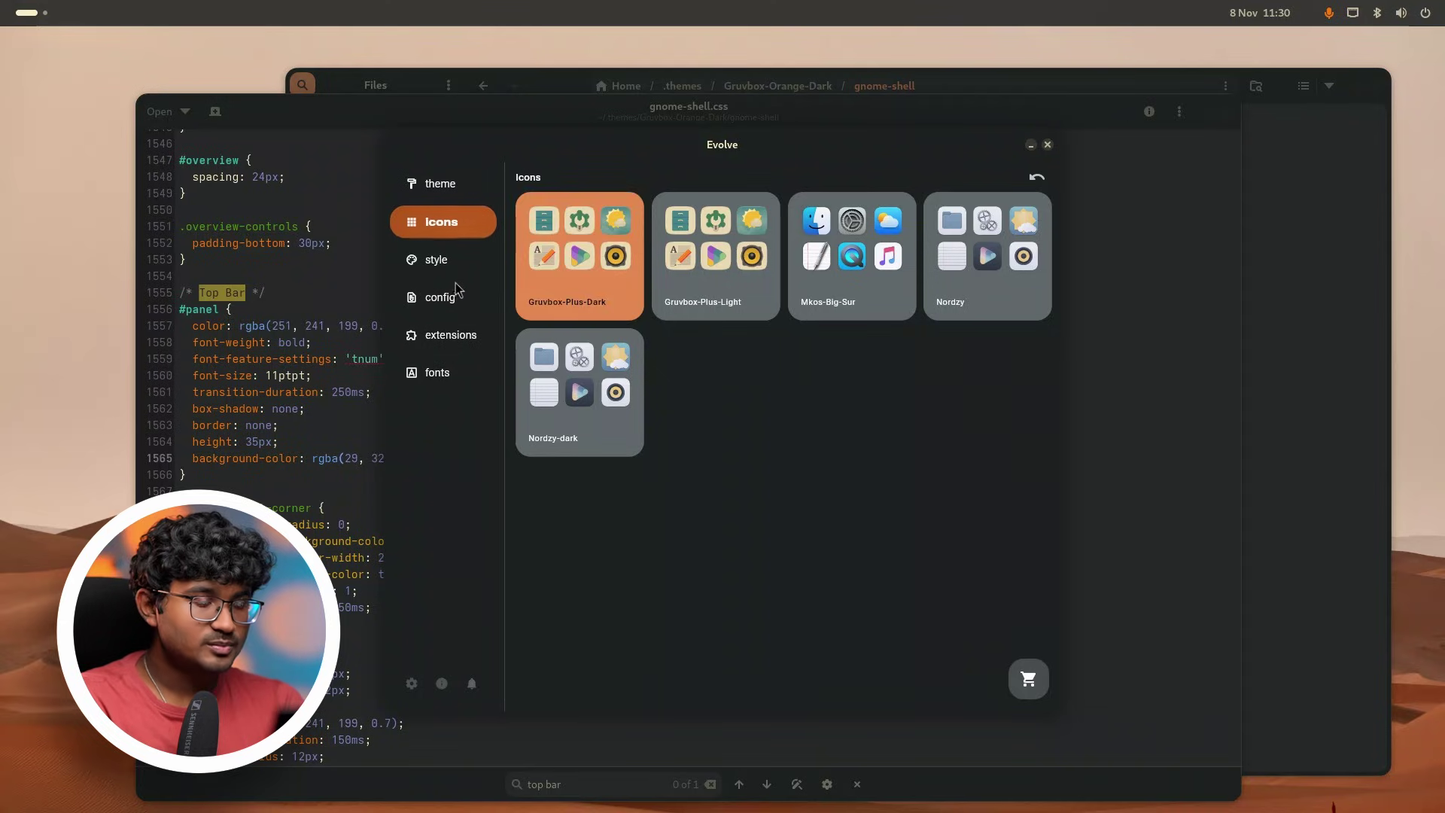
left_click(438, 261)
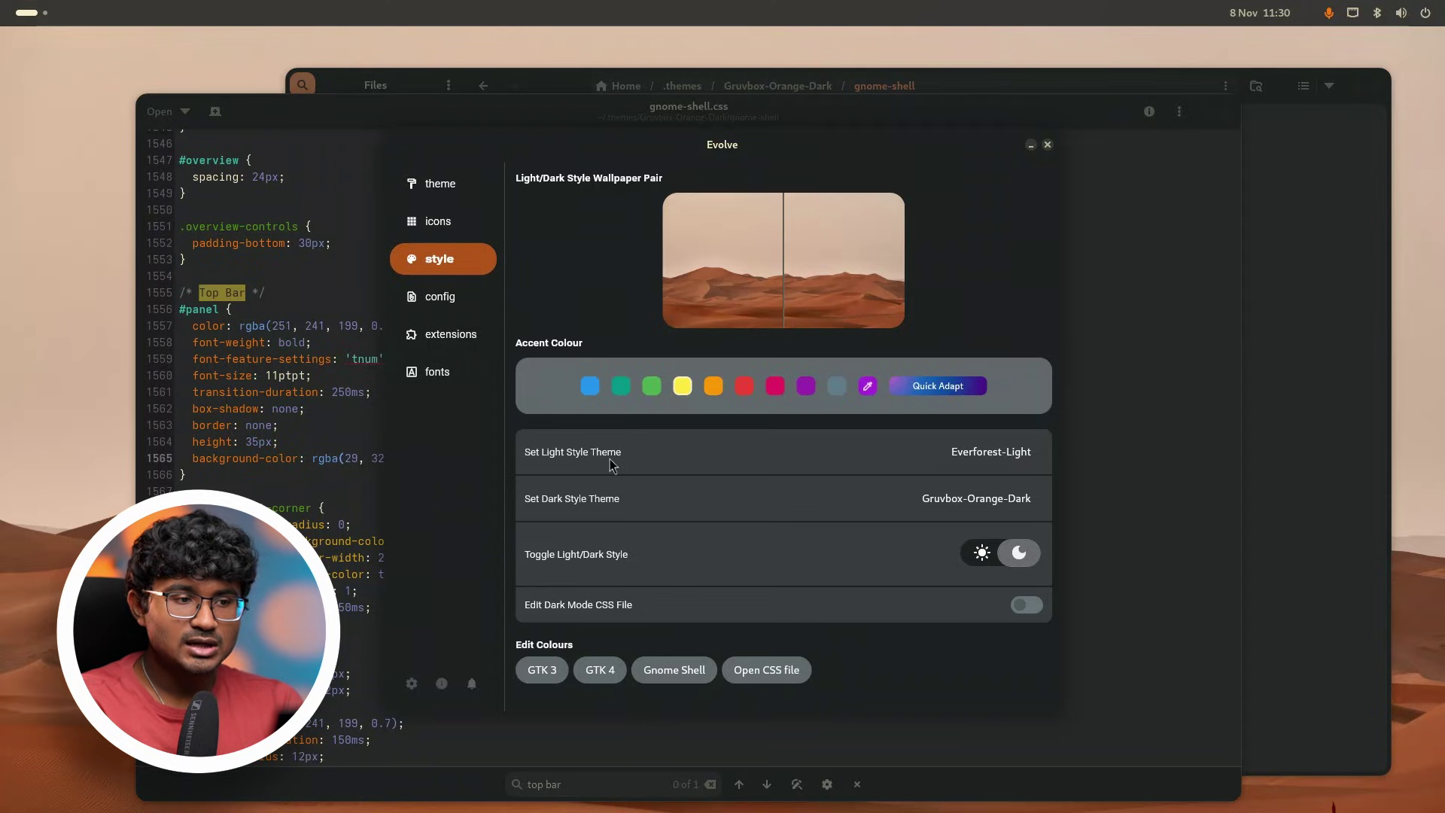
Choose Gruvbox-Orange-Light as the light style theme and switch the desktop to light style.
left_click(1001, 459)
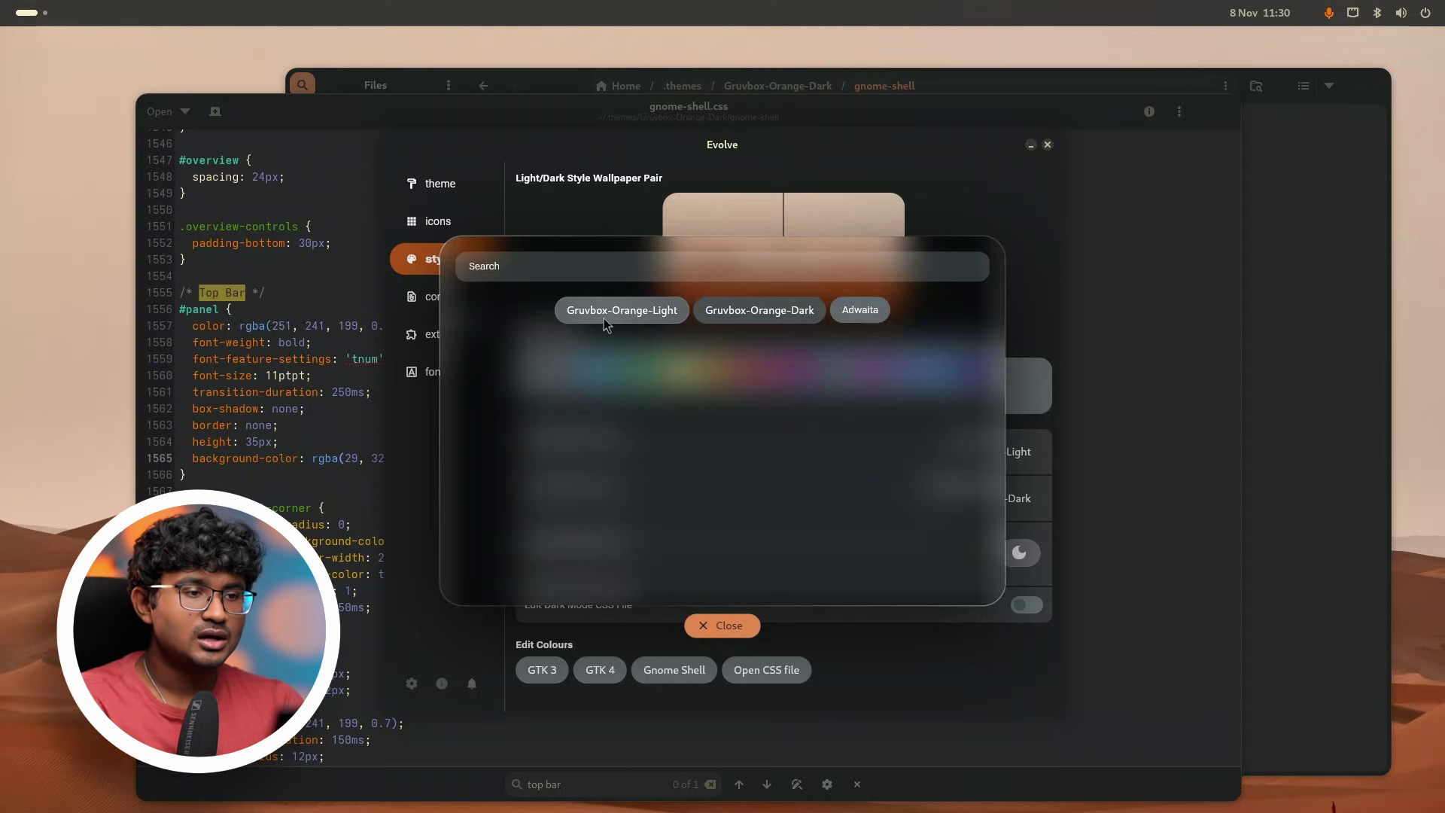
left_click(630, 323)
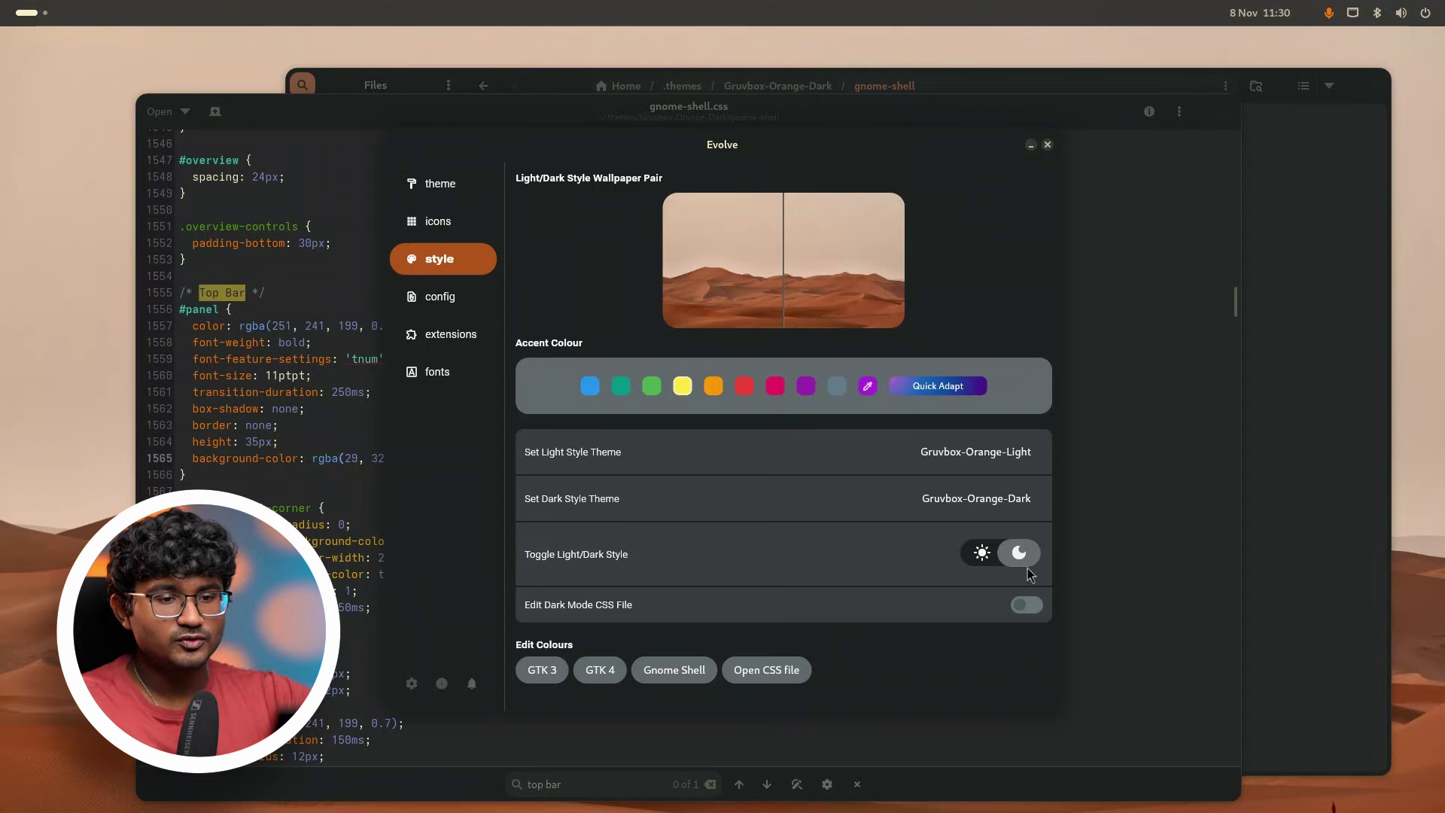
left_click(981, 561)
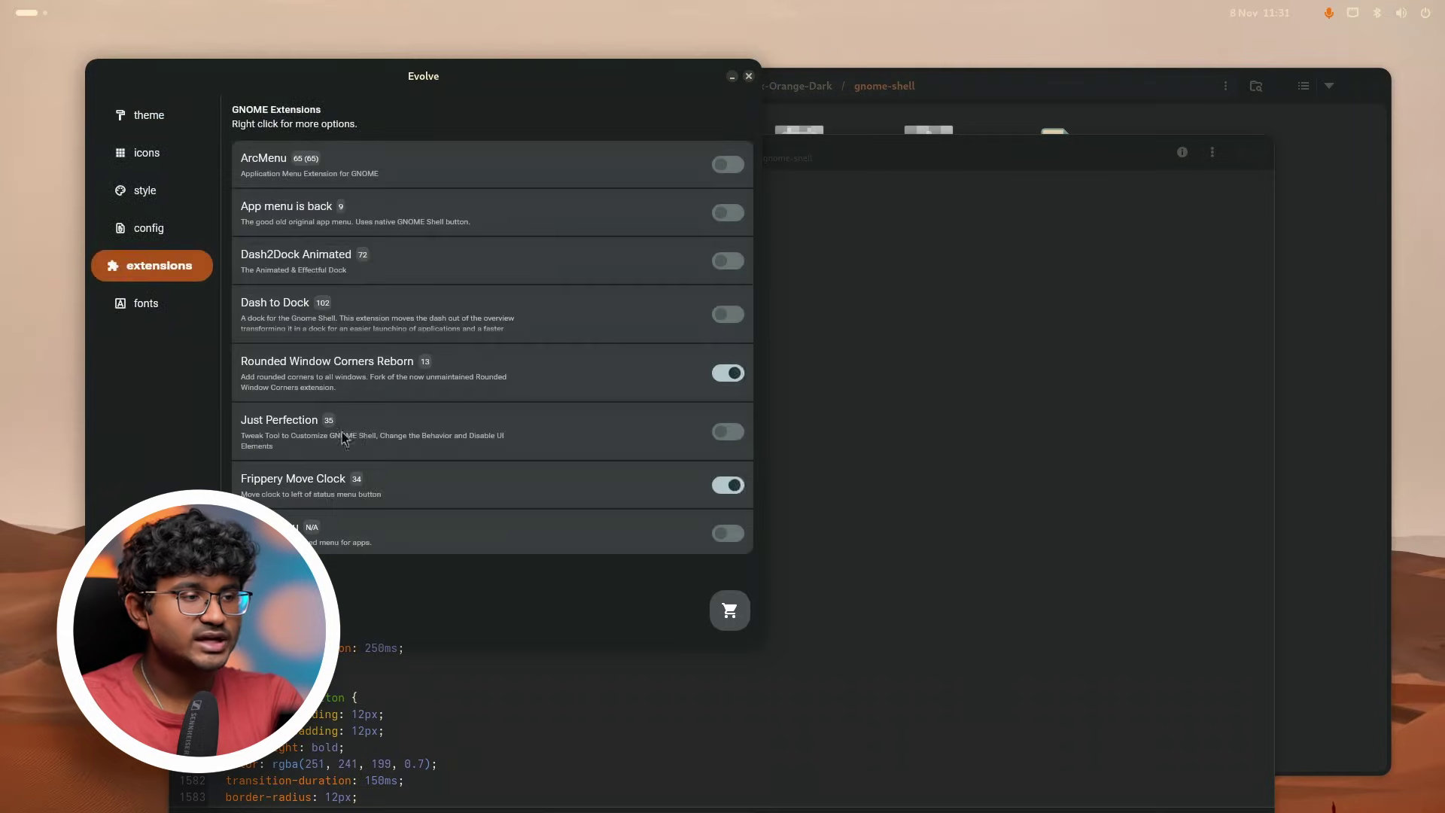
Uninstall and reinstall Frippery Move Clock from the extension store, confirming the install.
scroll(419, 467, "down", 5)
scroll(527, 444, "up", 5)
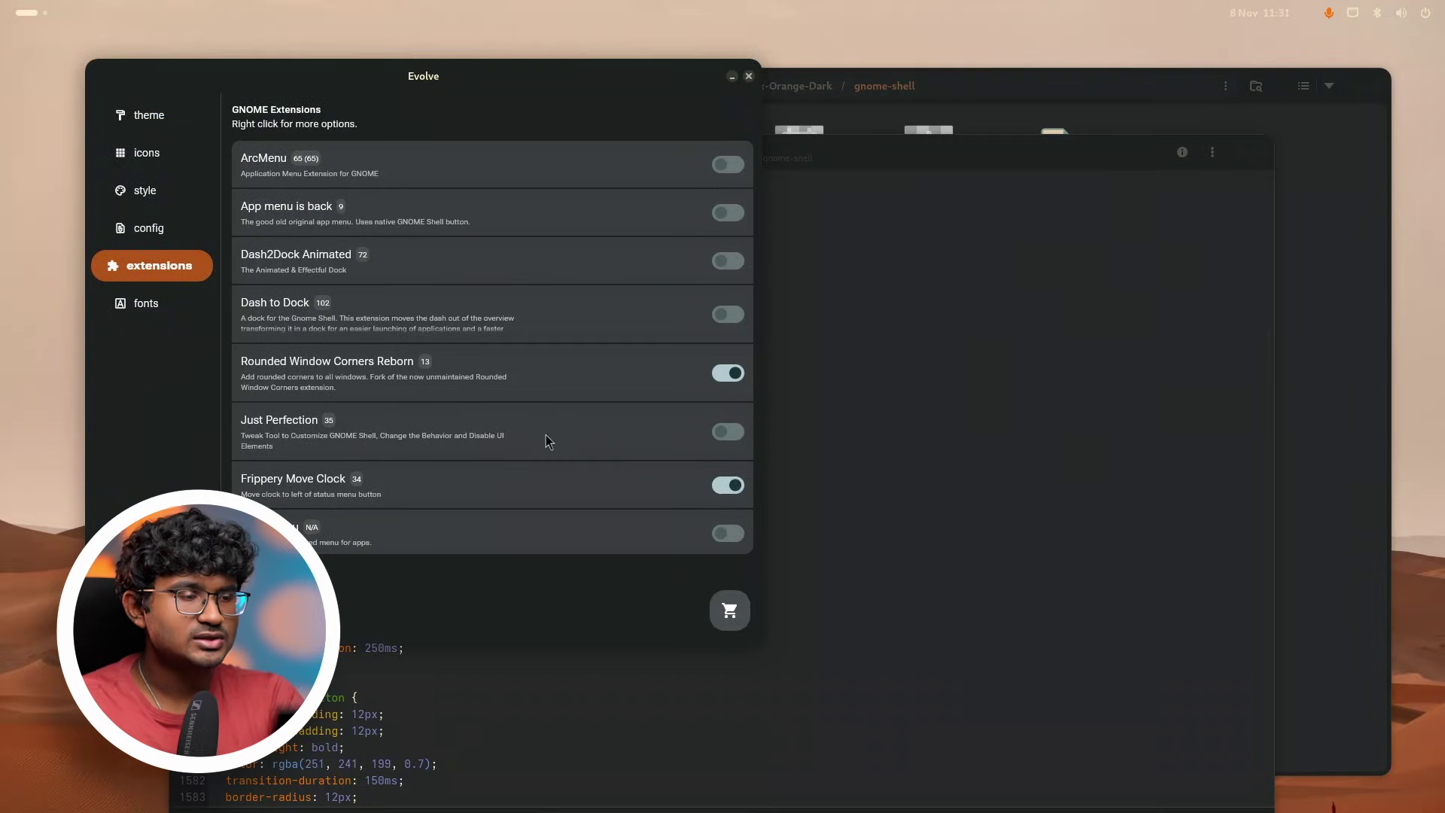
scroll(549, 445, "down", 2)
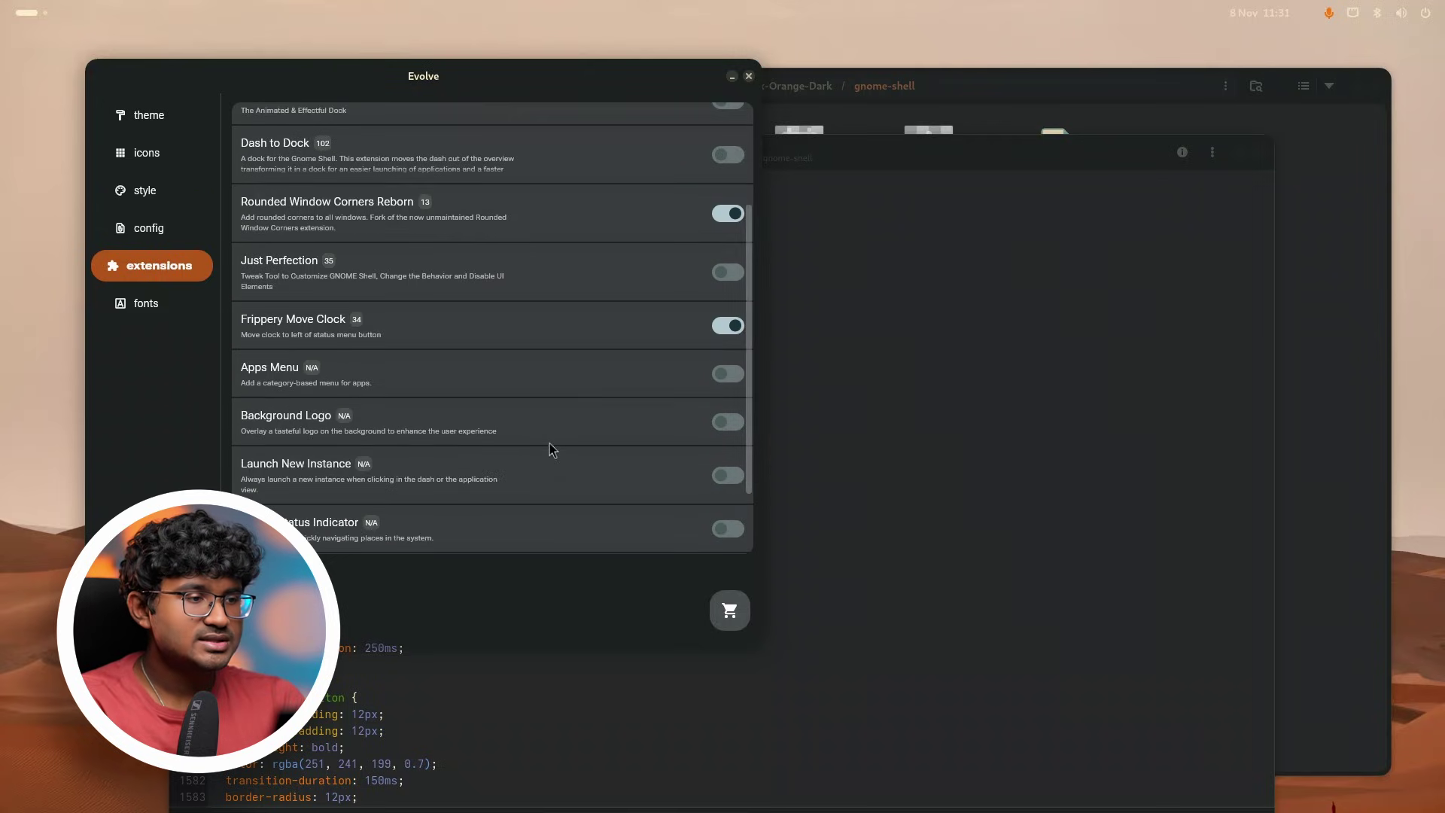
scroll(549, 446, "up", 1)
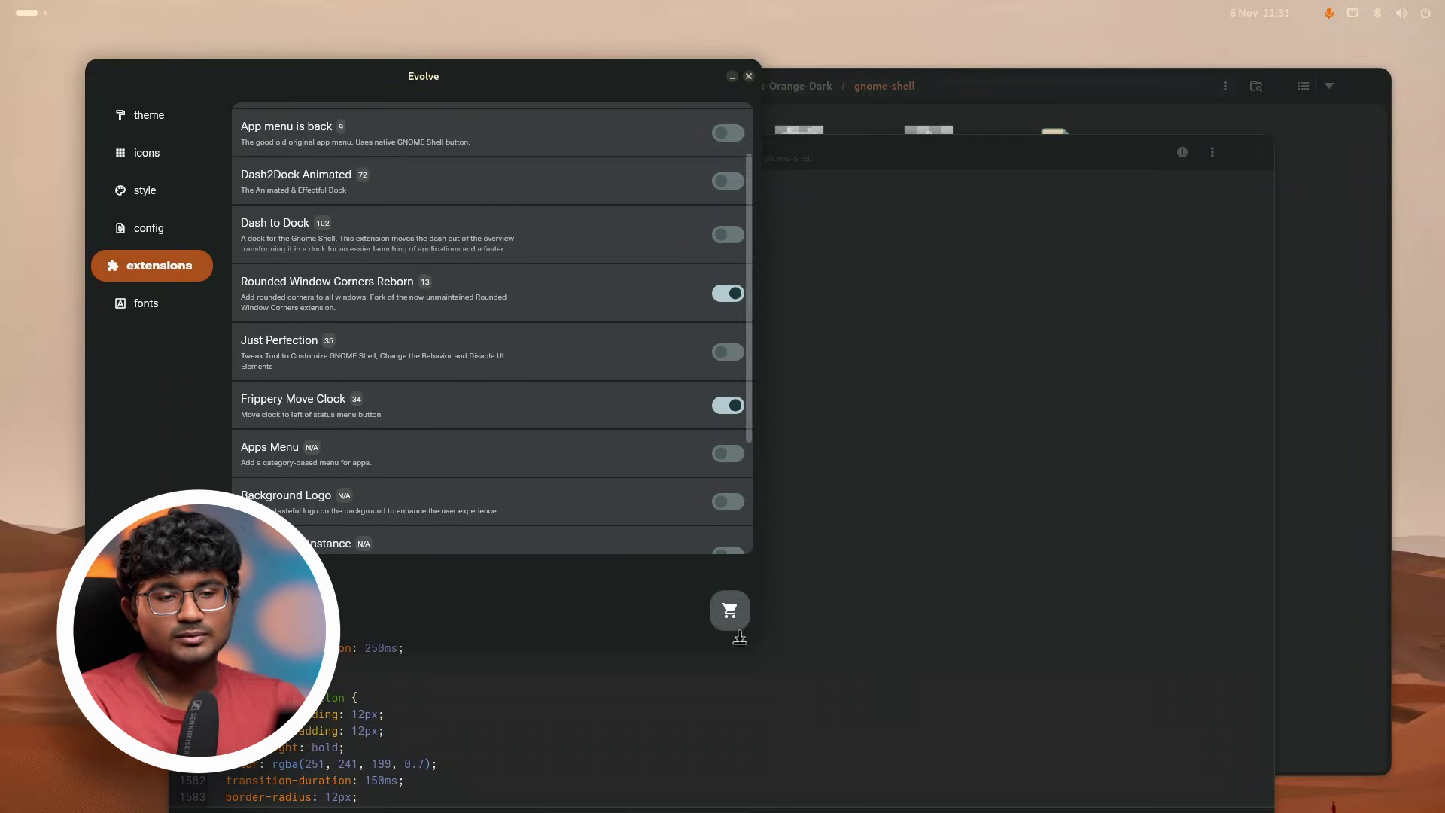
left_click(733, 623)
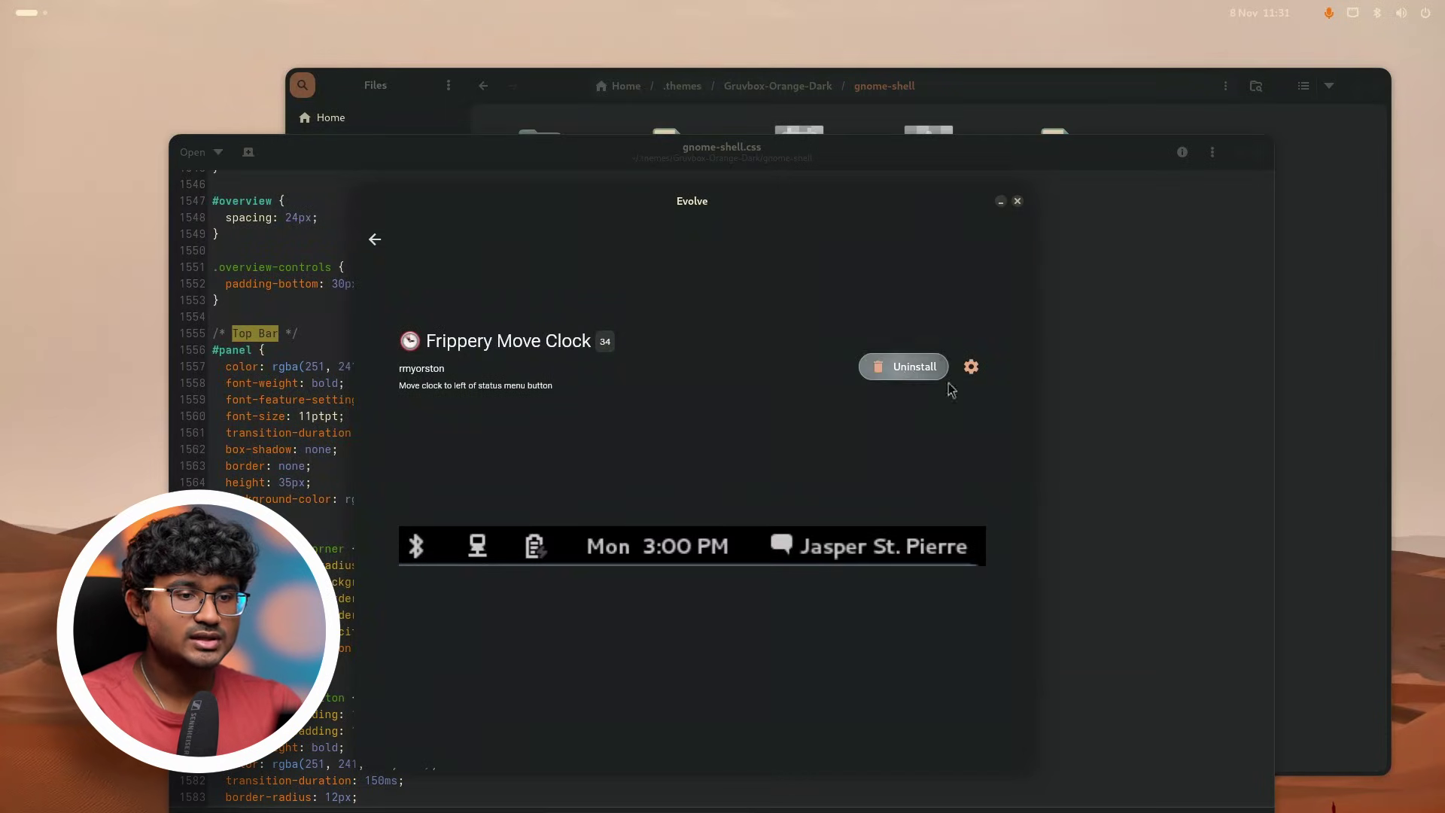
left_click(945, 380)
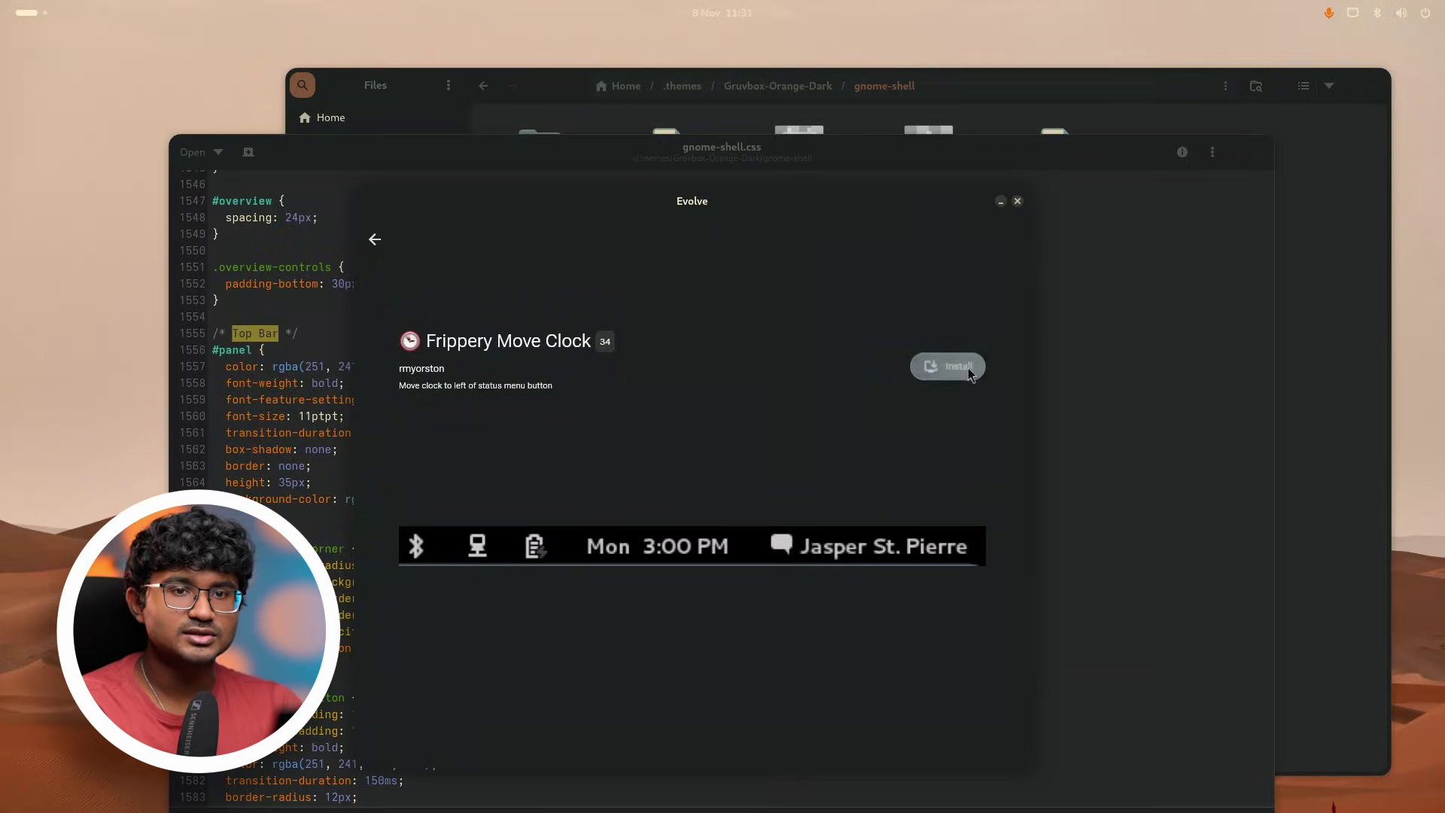
left_click(969, 372)
left_click(792, 467)
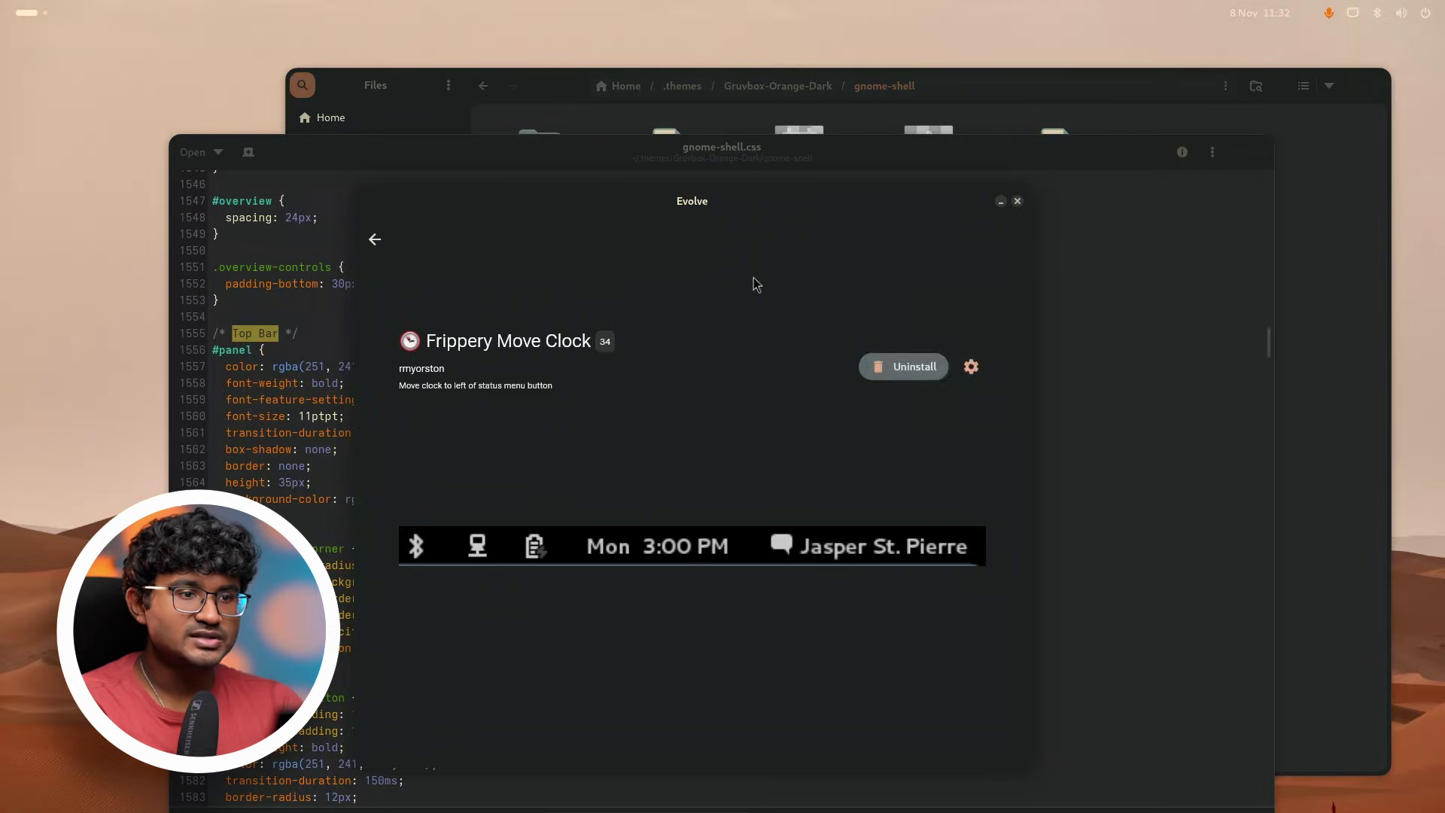
Return to Evolve's installed extensions list and move the window aside.
left_click_drag(749, 204, 526, 225)
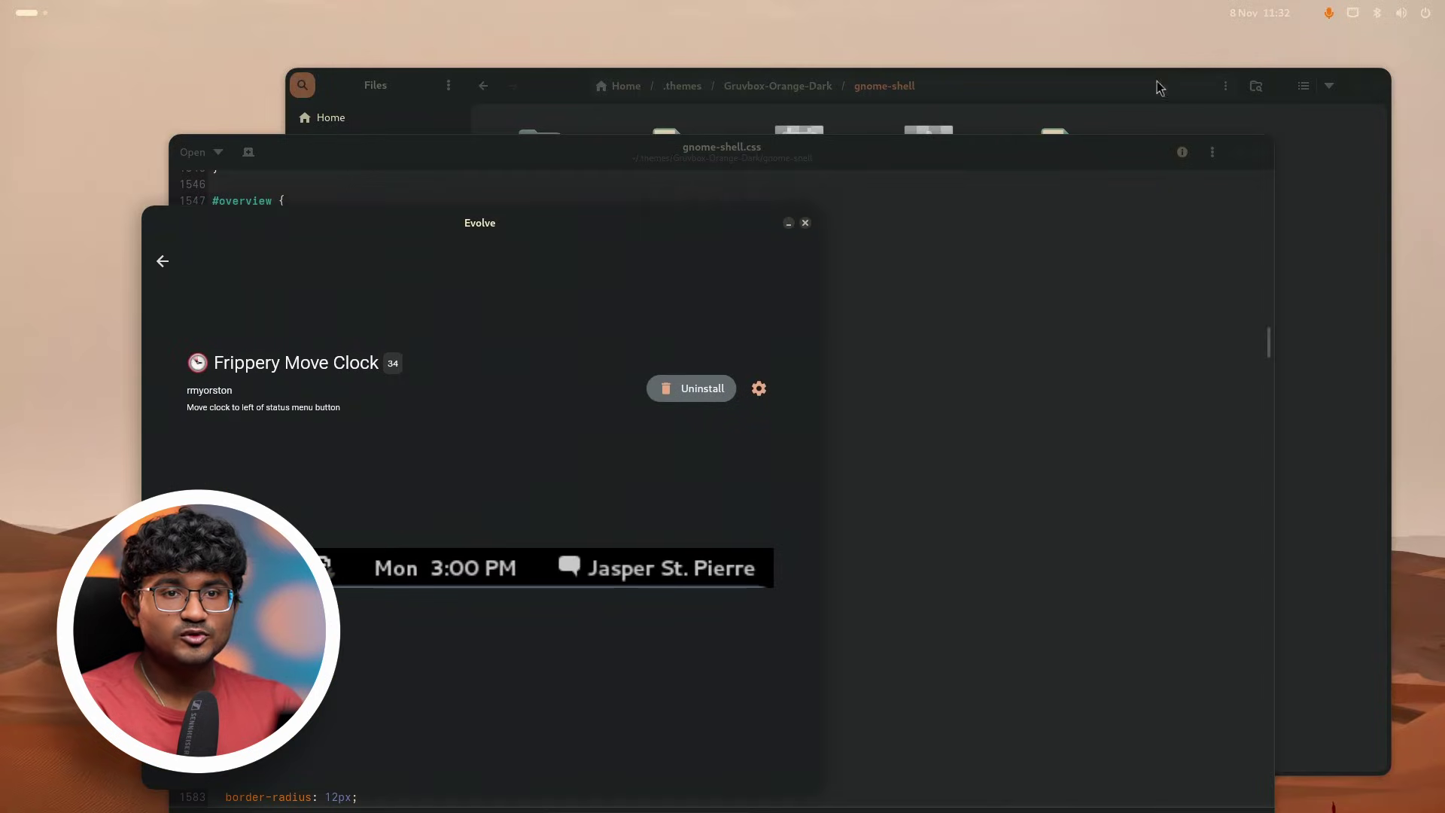
left_click(162, 261)
left_click(162, 256)
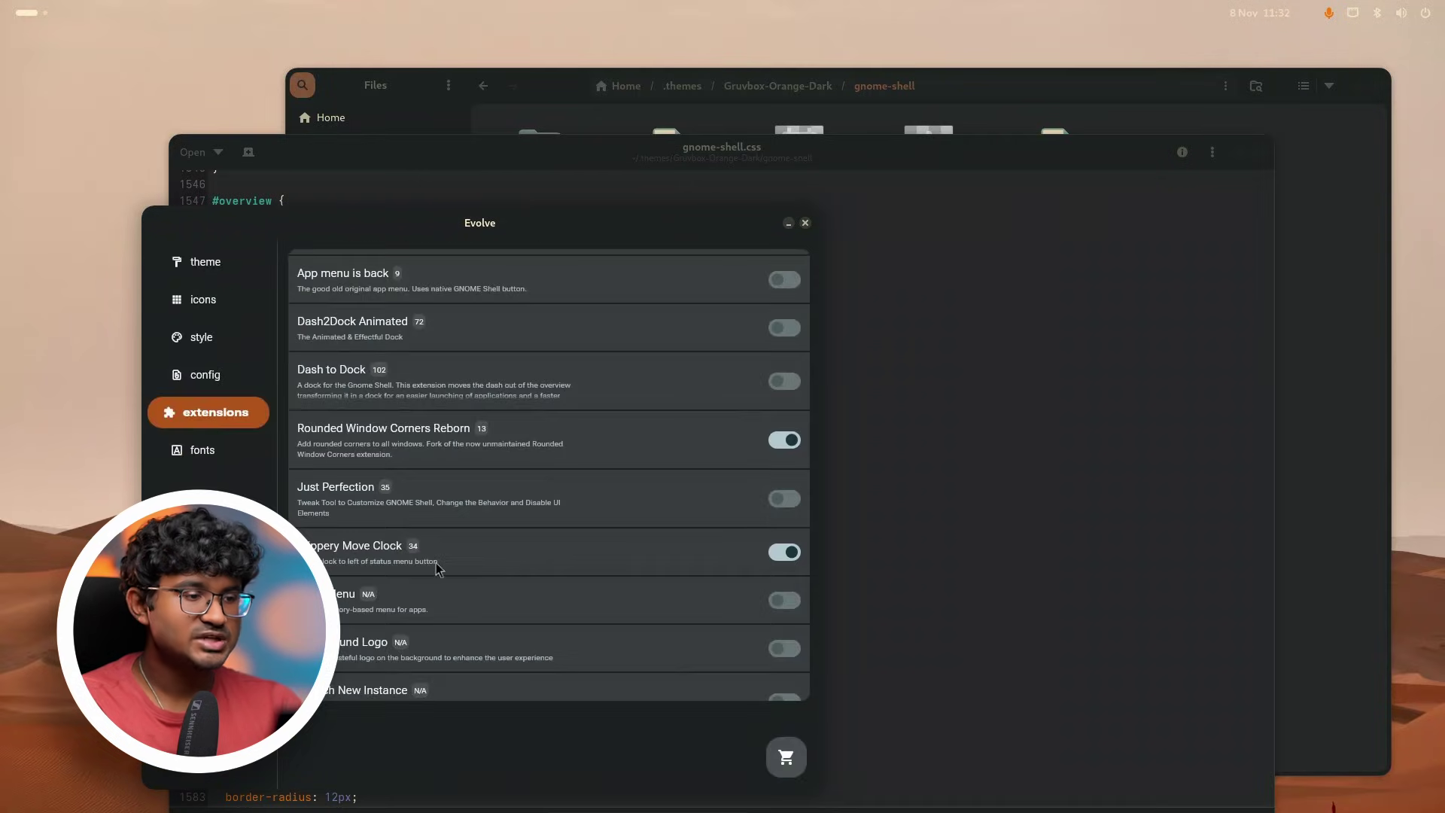
scroll(487, 660, "down", 2)
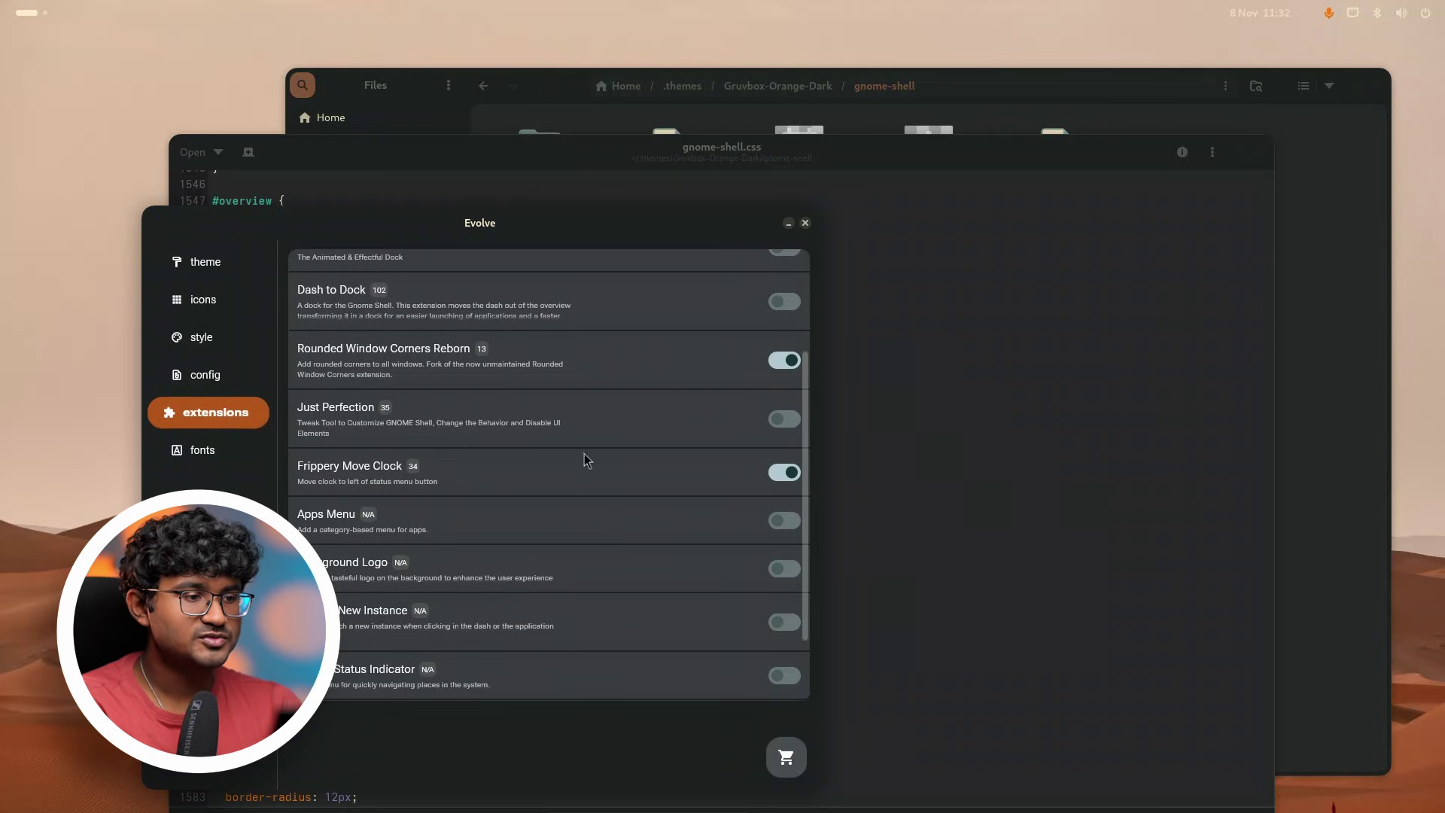
scroll(583, 496, "down", 2)
left_click_drag(519, 226, 278, 118)
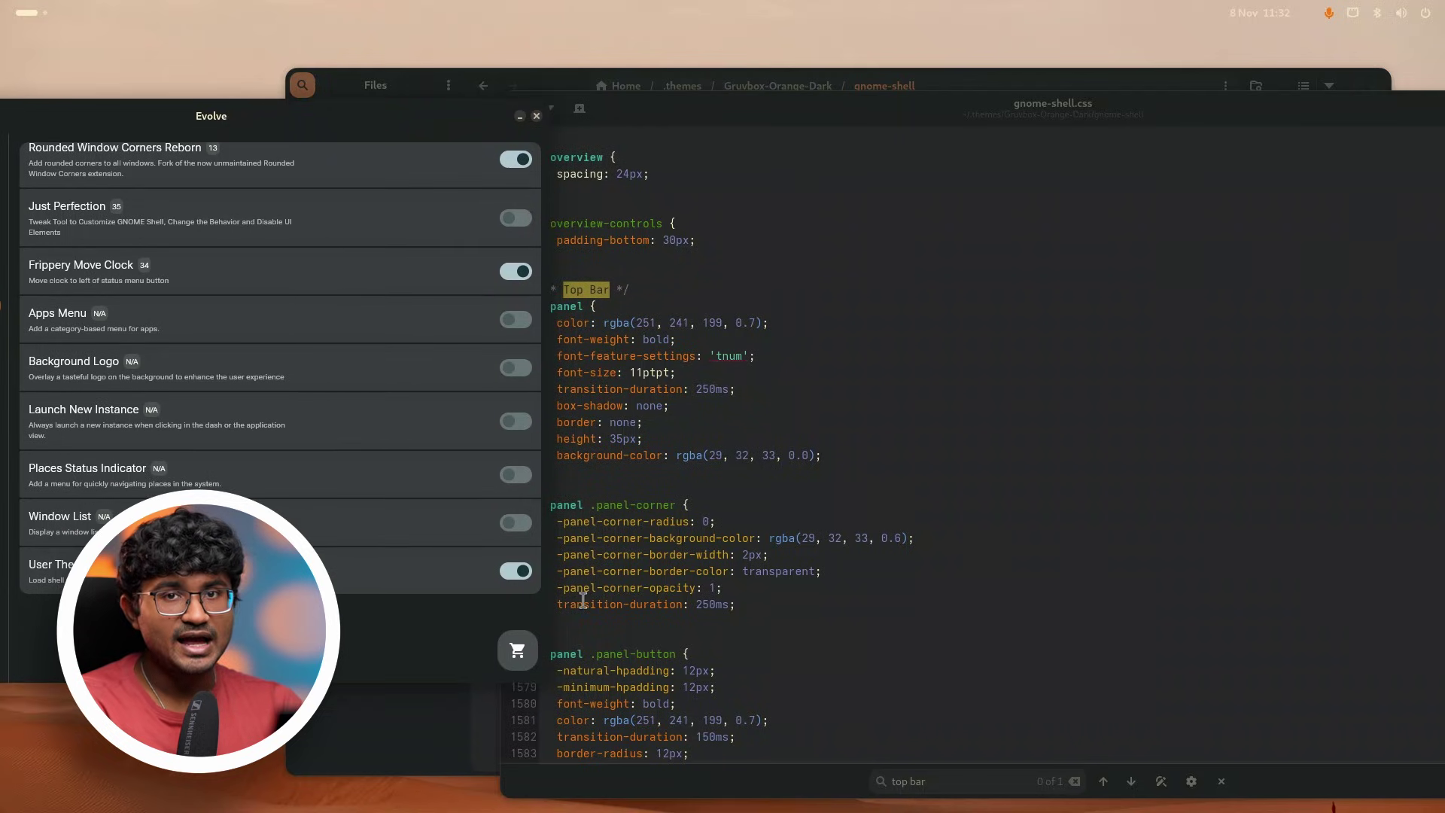
Copy the #panel background-color line into the .panel-button rule.
left_click(677, 439)
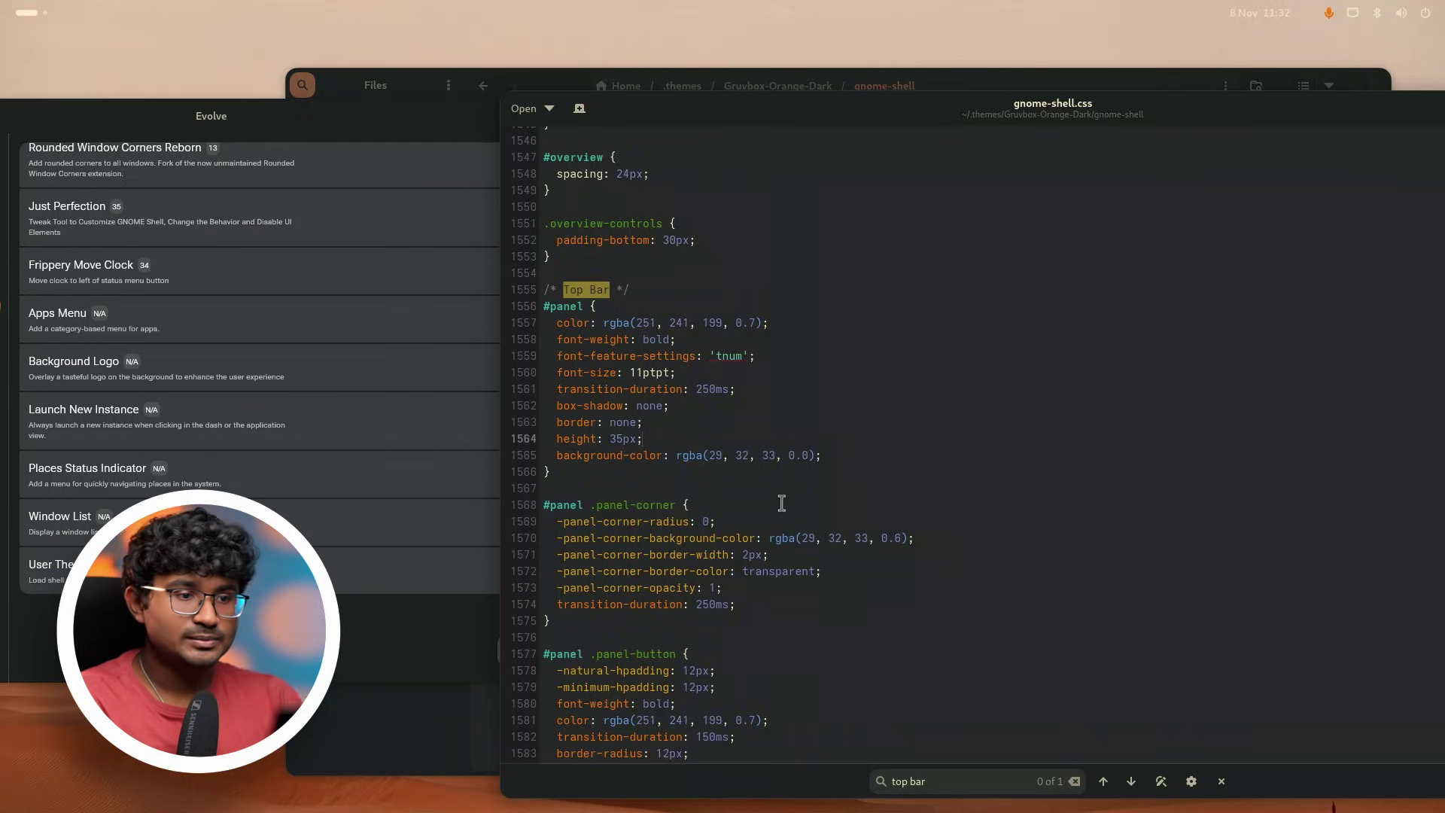
scroll(654, 463, "down", 4)
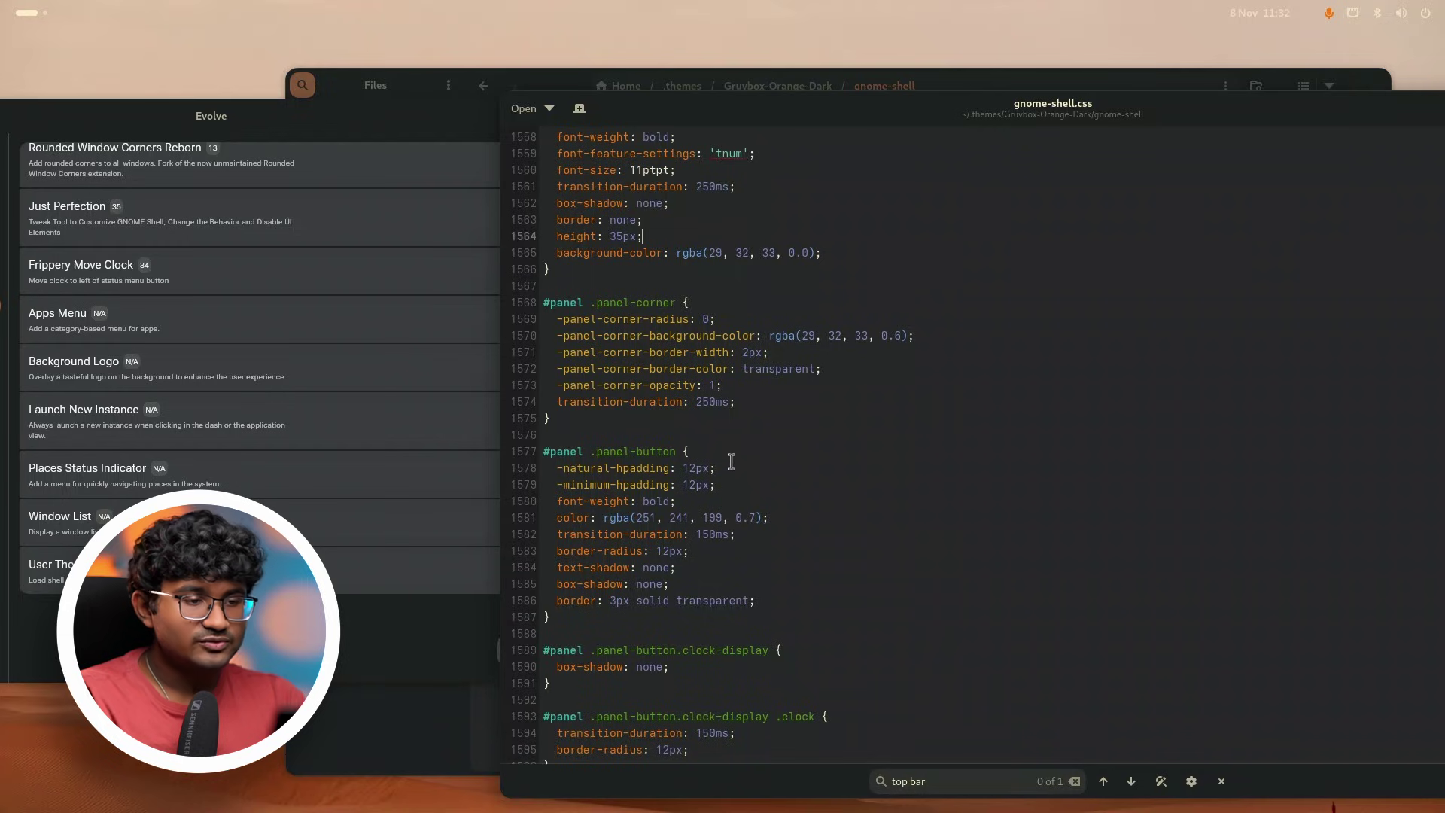
left_click(732, 455)
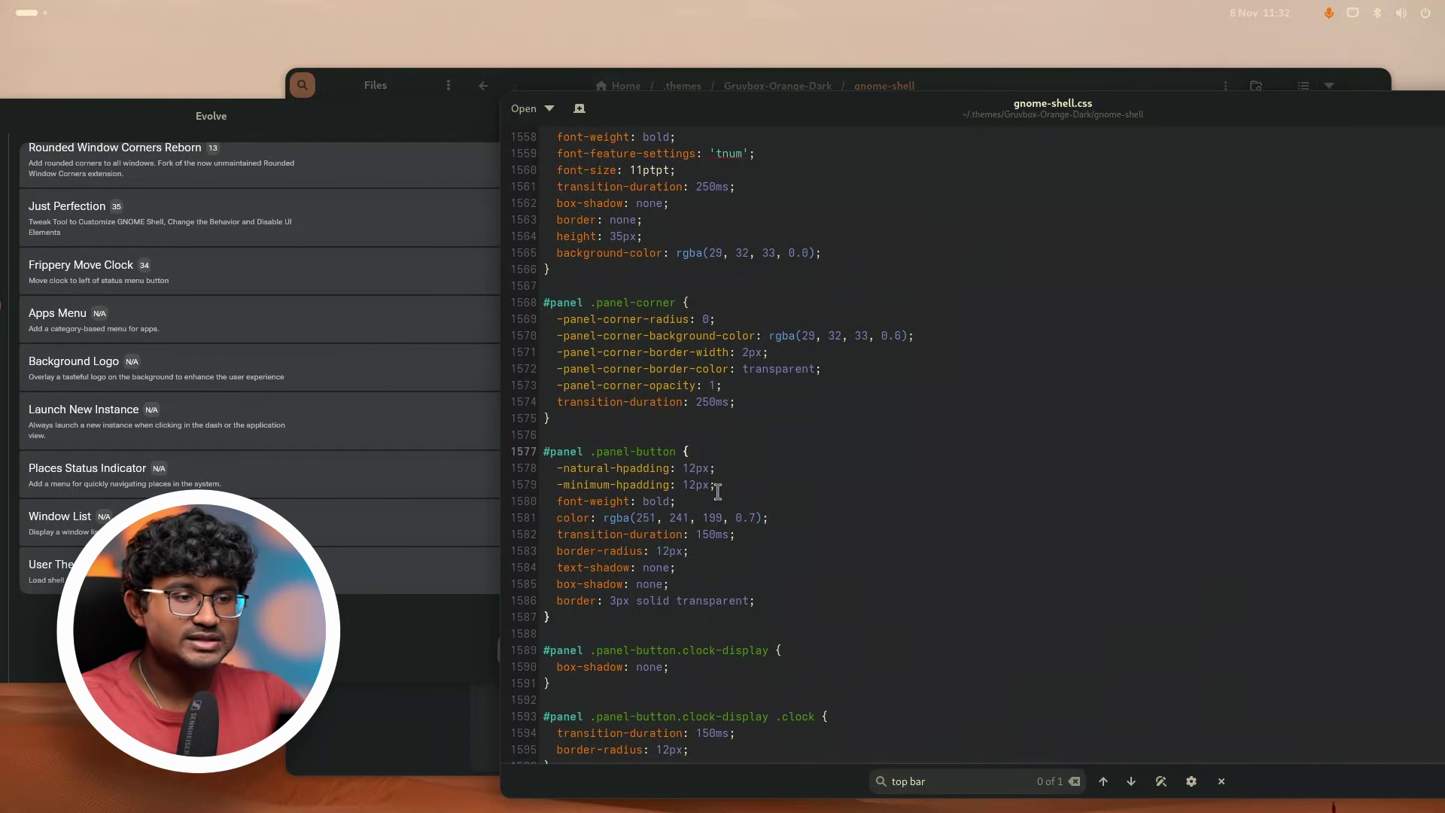
scroll(717, 492, "down", 1)
scroll(763, 425, "up", 3)
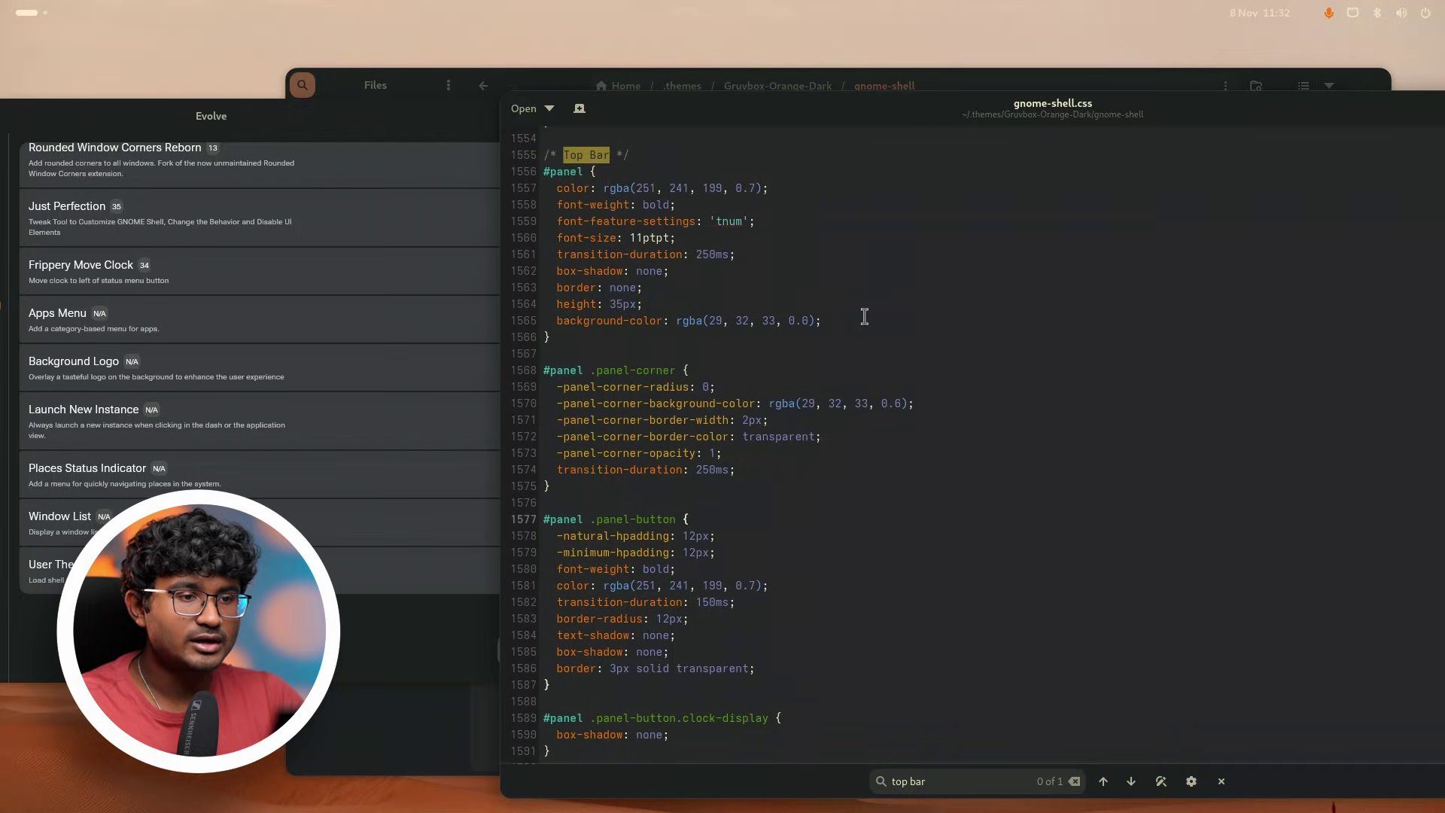
left_click_drag(864, 316, 477, 325)
key("ctrl+c")
scroll(803, 398, "down", 3)
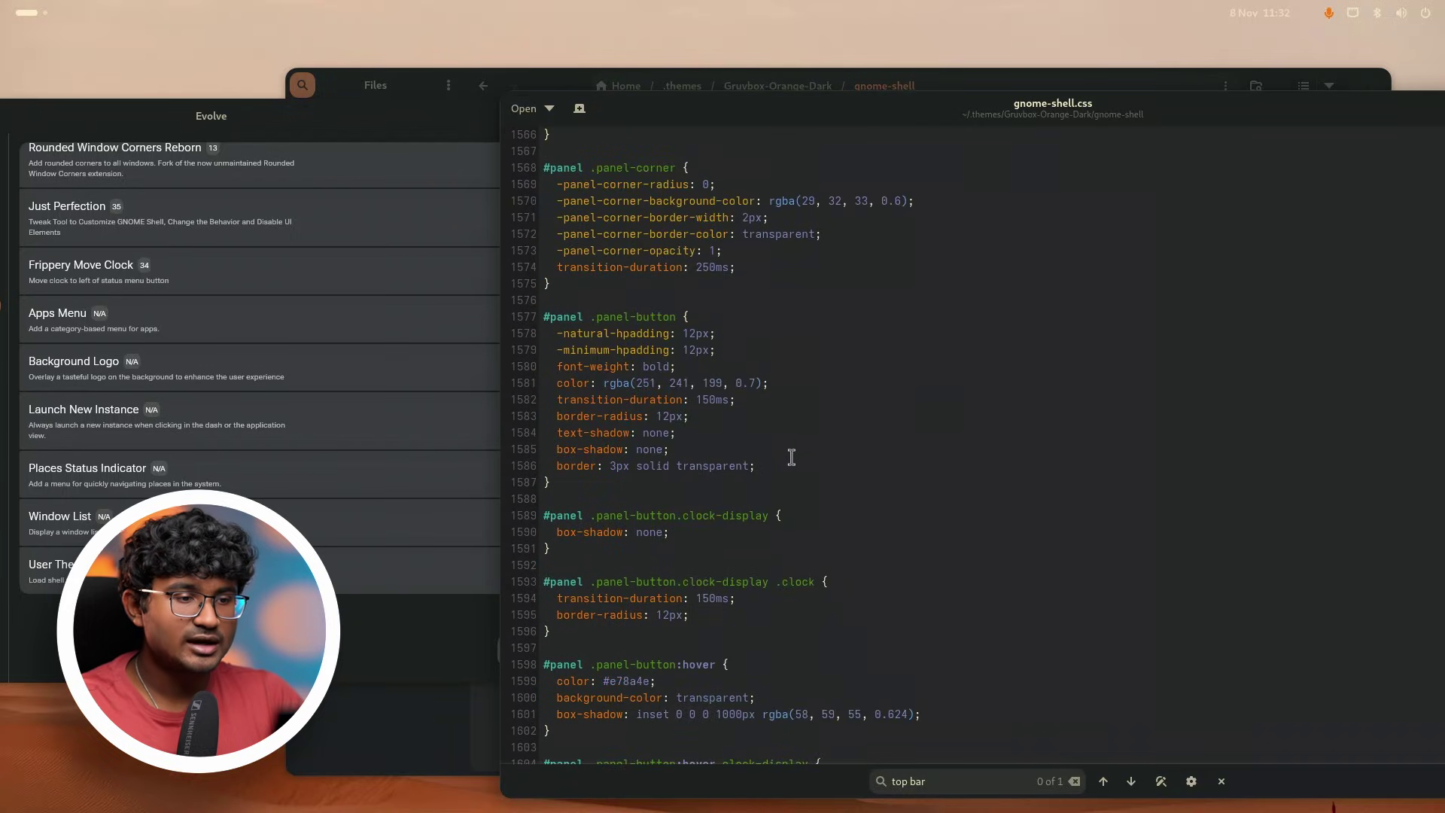
key("Return")
key("ctrl+v")
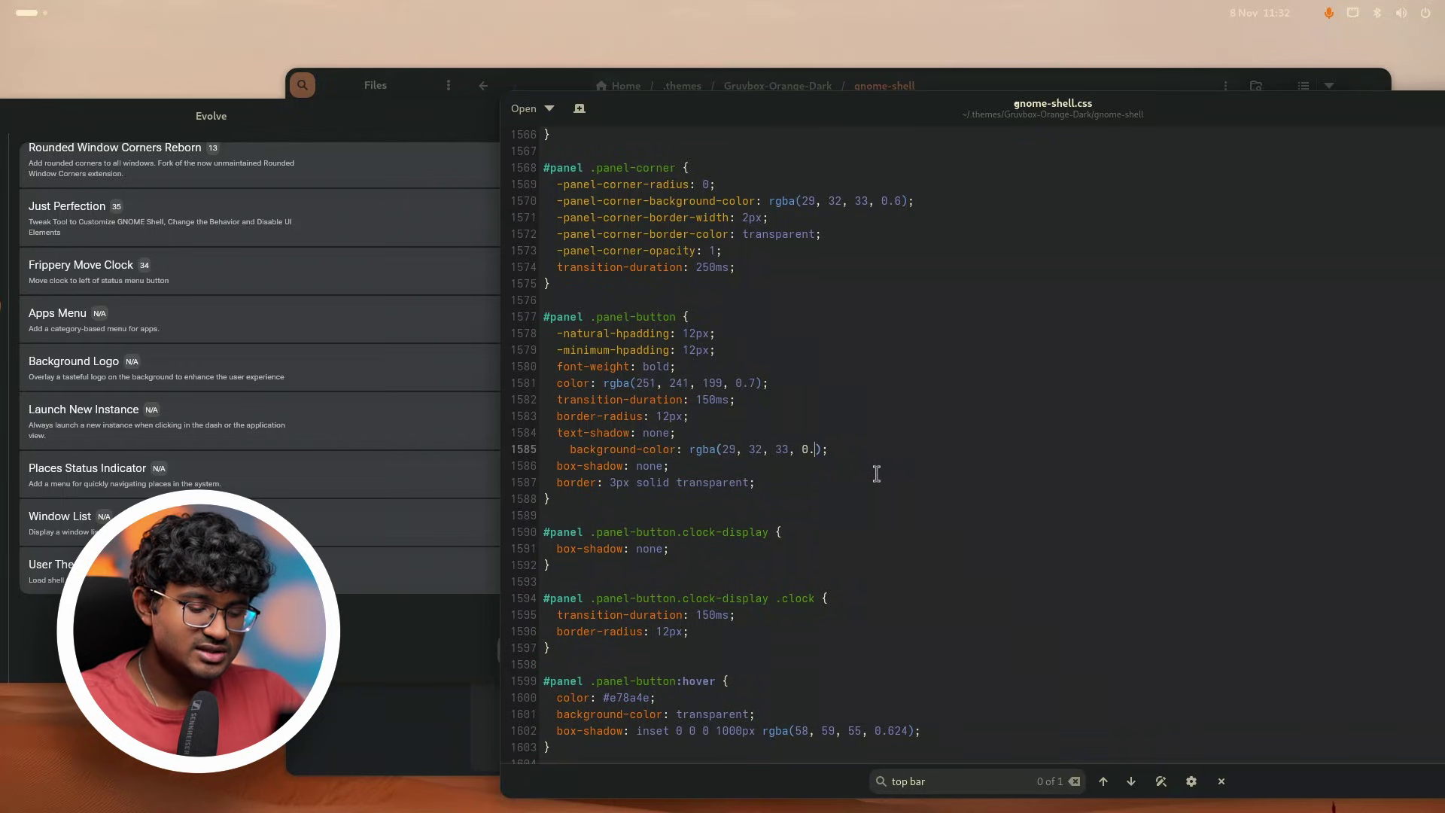
Paste the rgba(29, 32, 33, 0.9) background-color line into the .clock-display rule and check the bar.
left_click_drag(850, 450, 522, 450)
key("ctrl+c")
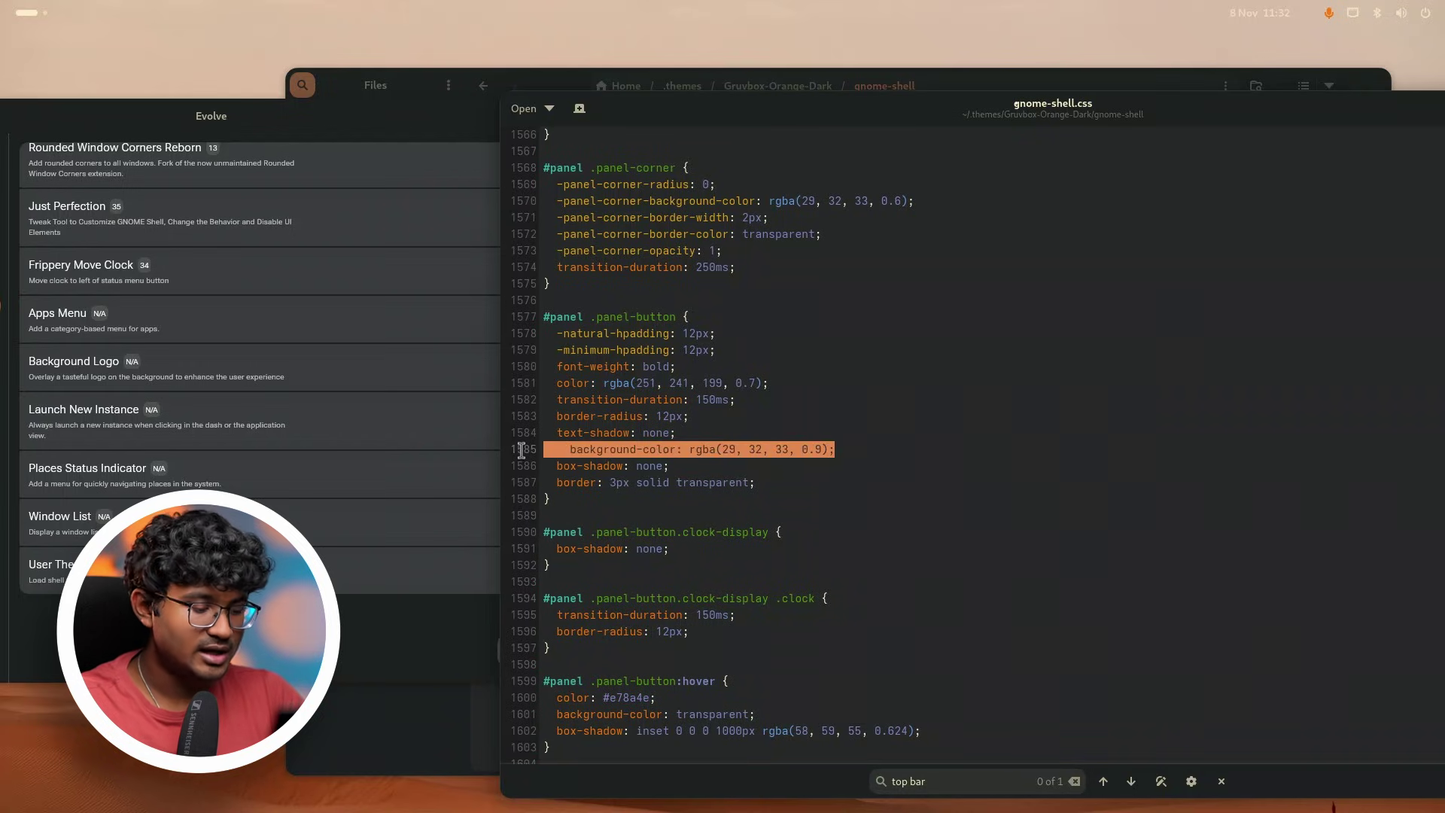
scroll(805, 493, "down", 2)
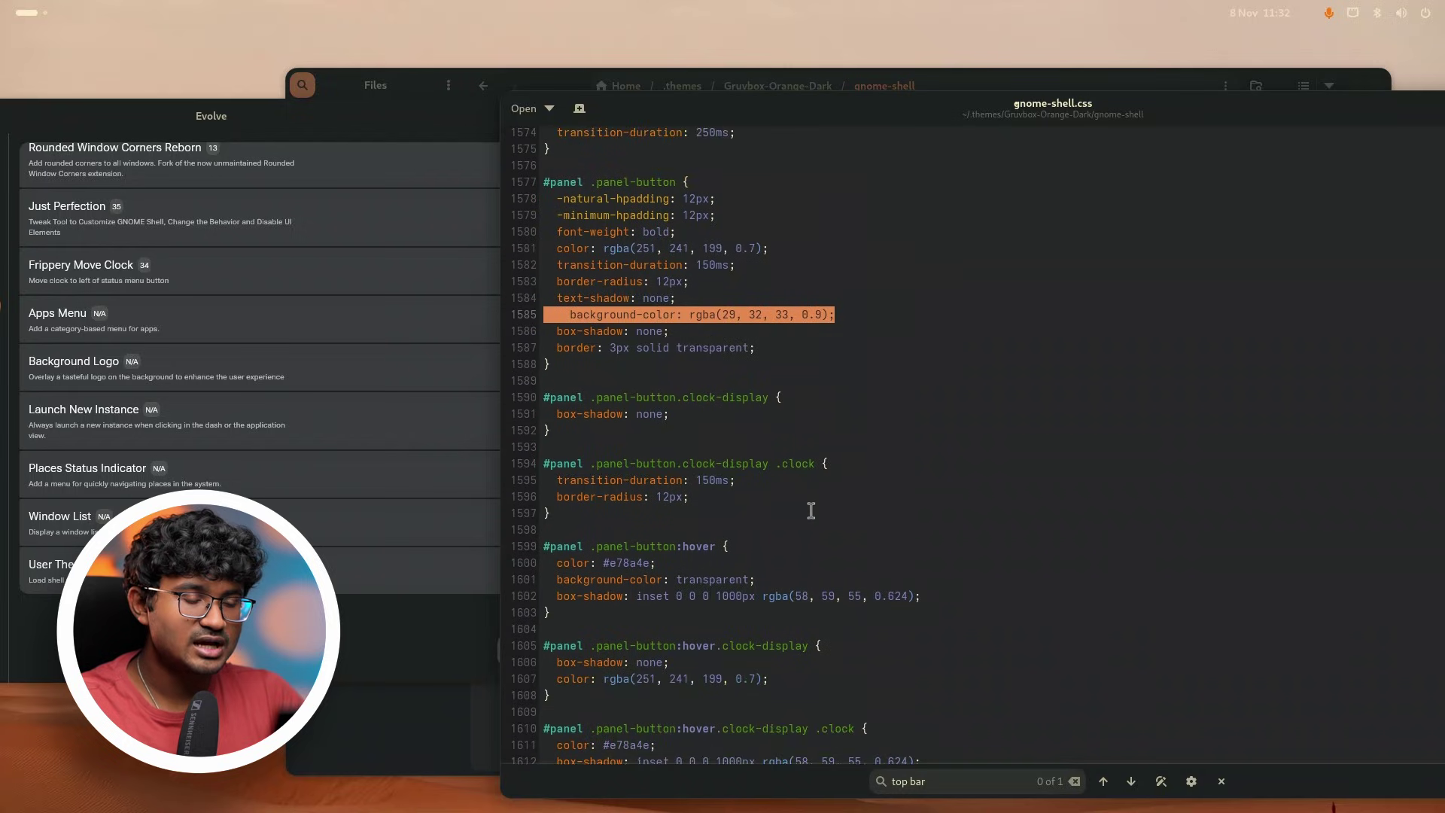
scroll(810, 510, "down", 2)
scroll(809, 451, "up", 2)
left_click(802, 396)
key("Return")
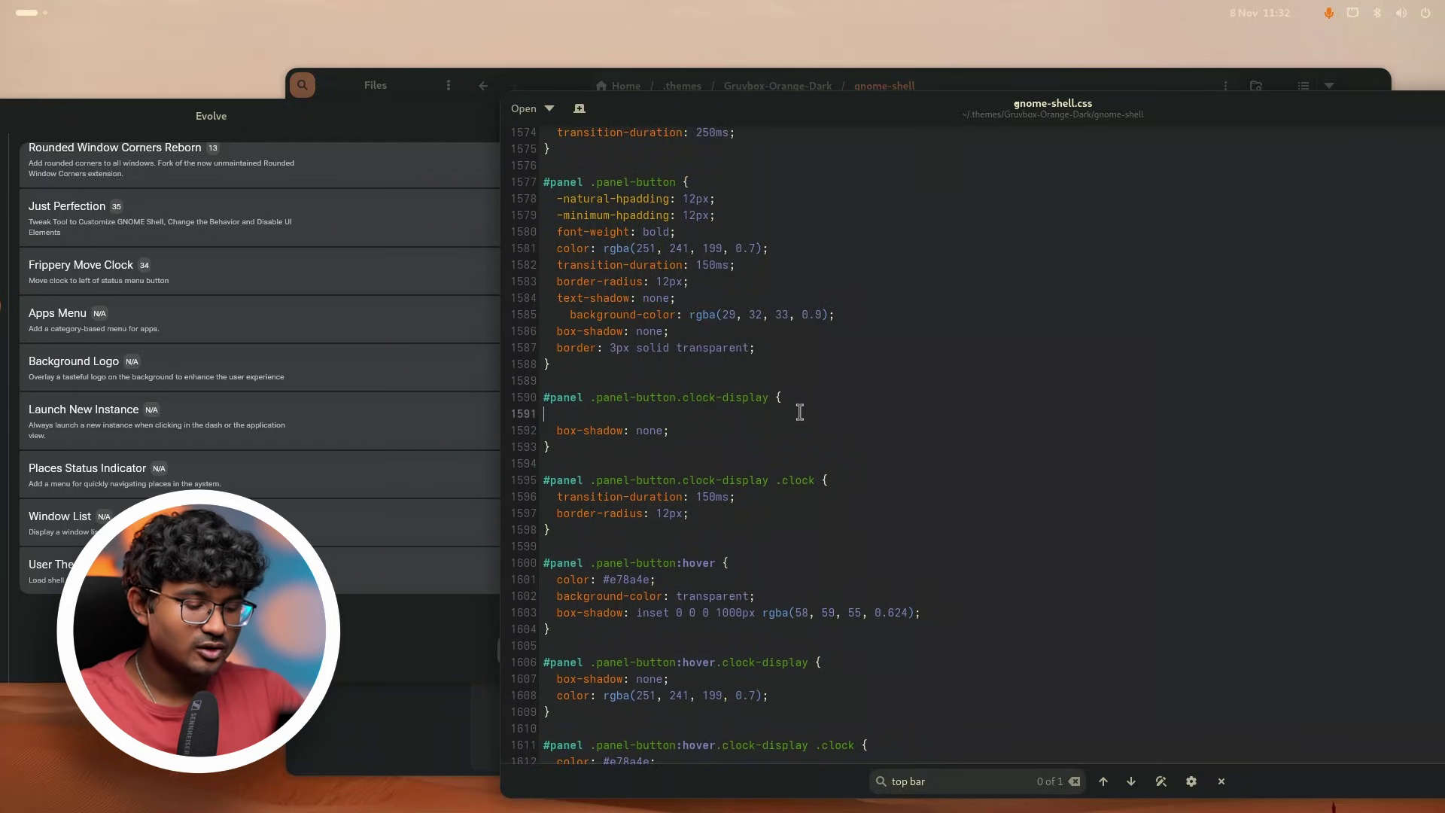
key("ctrl+v")
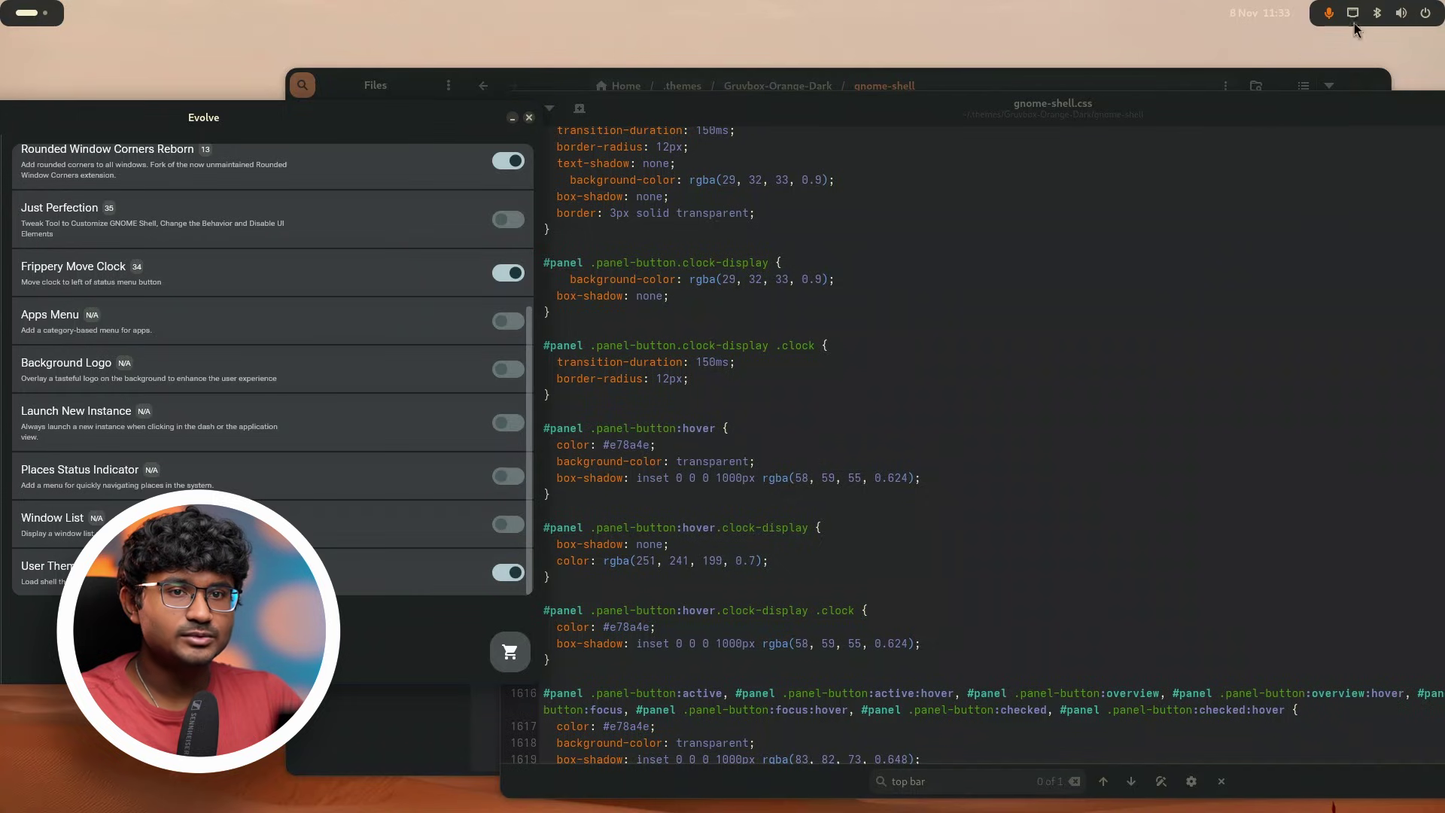
left_click(1386, 11)
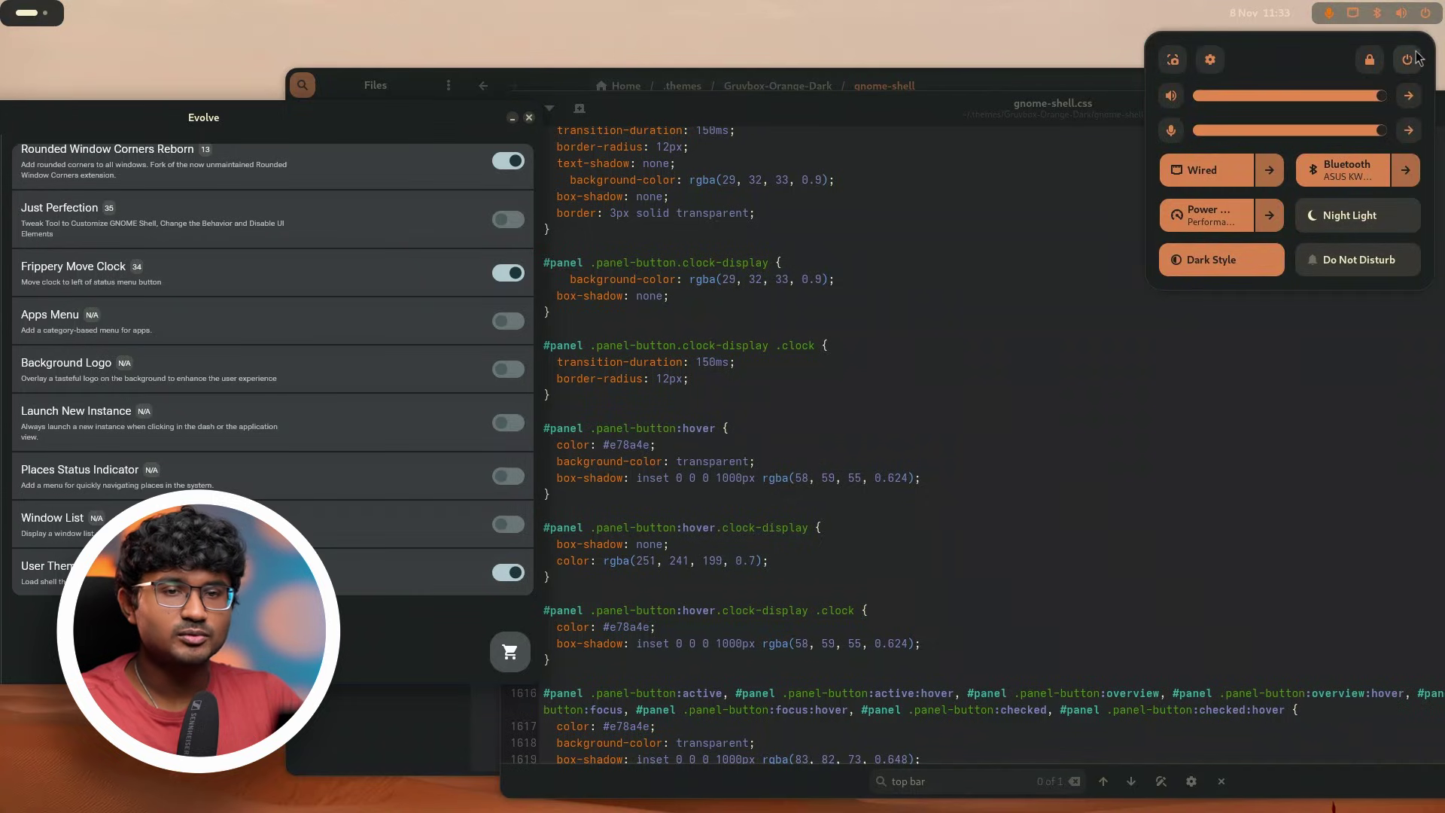
left_click(715, 503)
Move that background-color line into the .clock-display .clock rule.
left_click_drag(856, 416, 566, 419)
left_click_drag(720, 413, 692, 447)
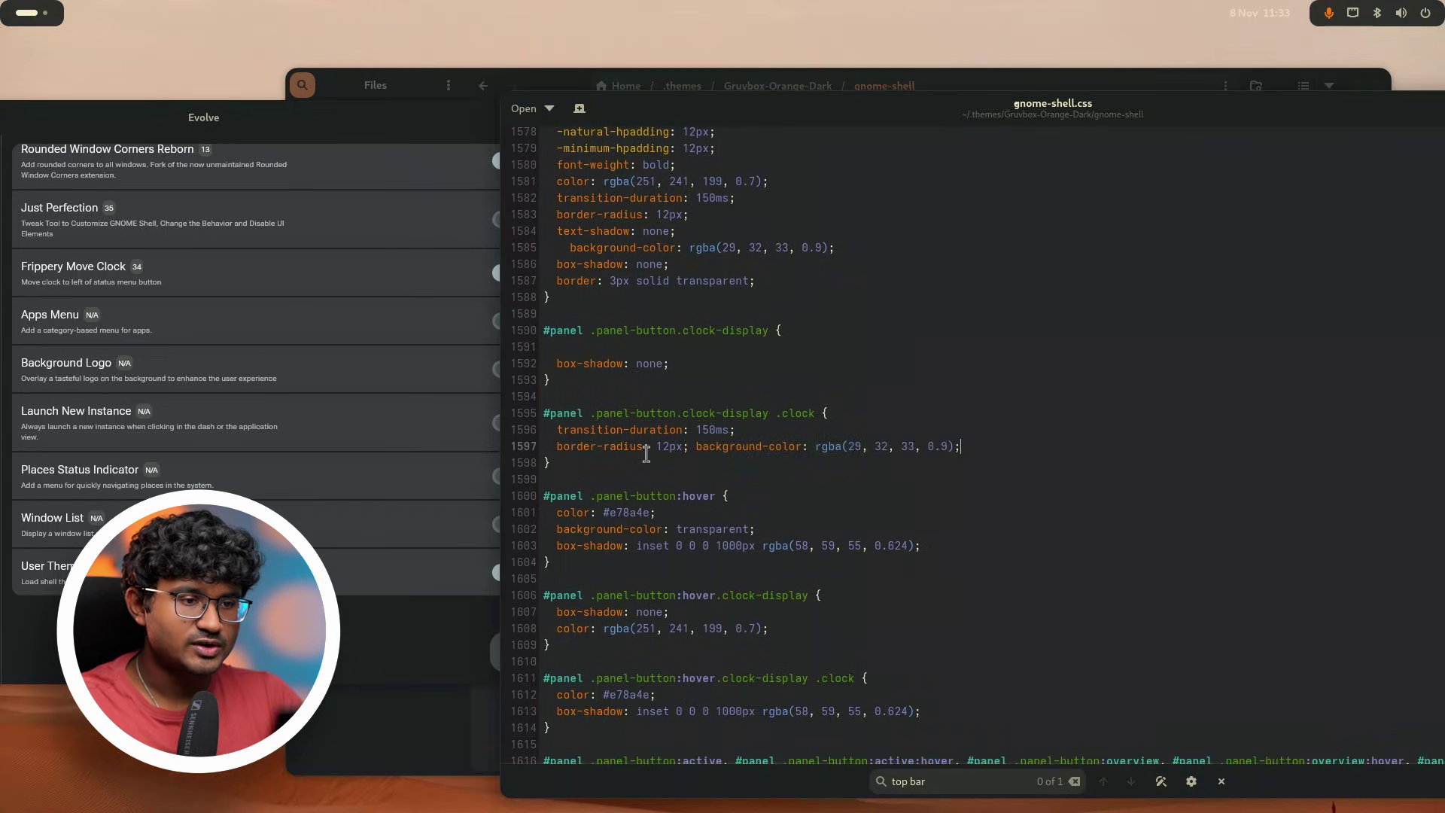
scroll(604, 405, "up", 7)
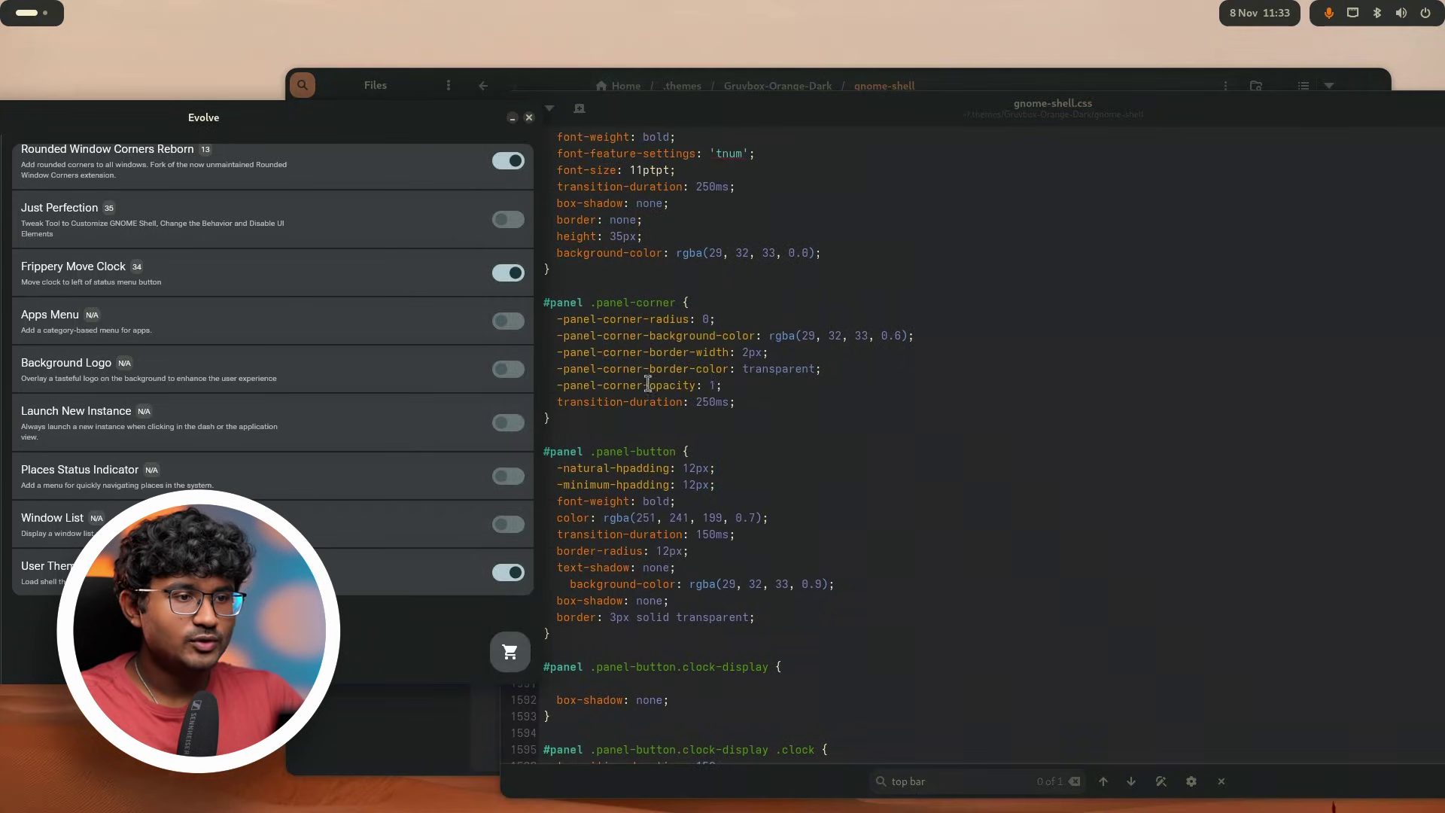
scroll(603, 405, "up", 4)
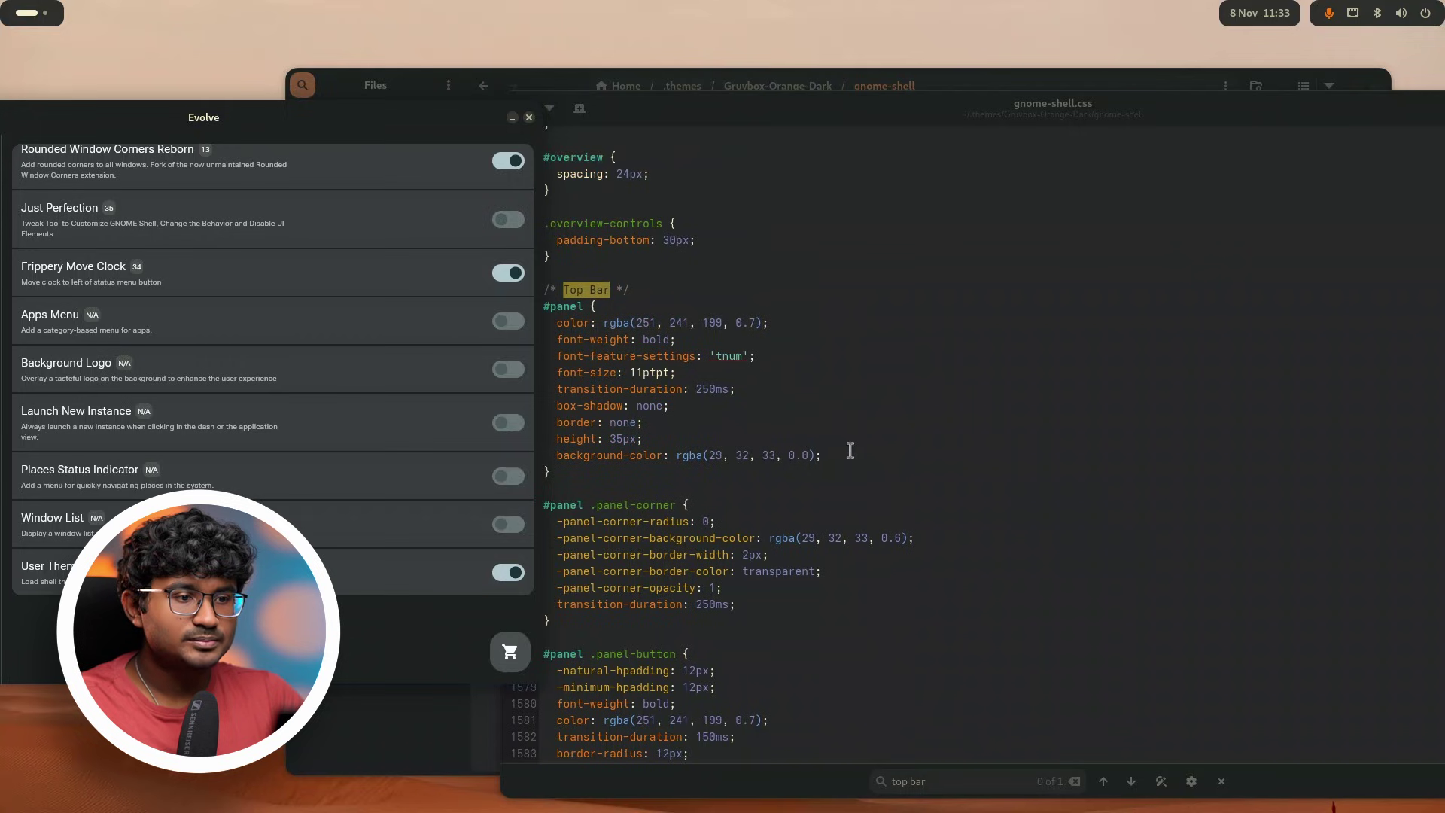
left_click(865, 450)
Add 'padding : 12px;' to the #panel rule and toggle User Themes off and on to reload.
key("Return")
type("padding : 12px")
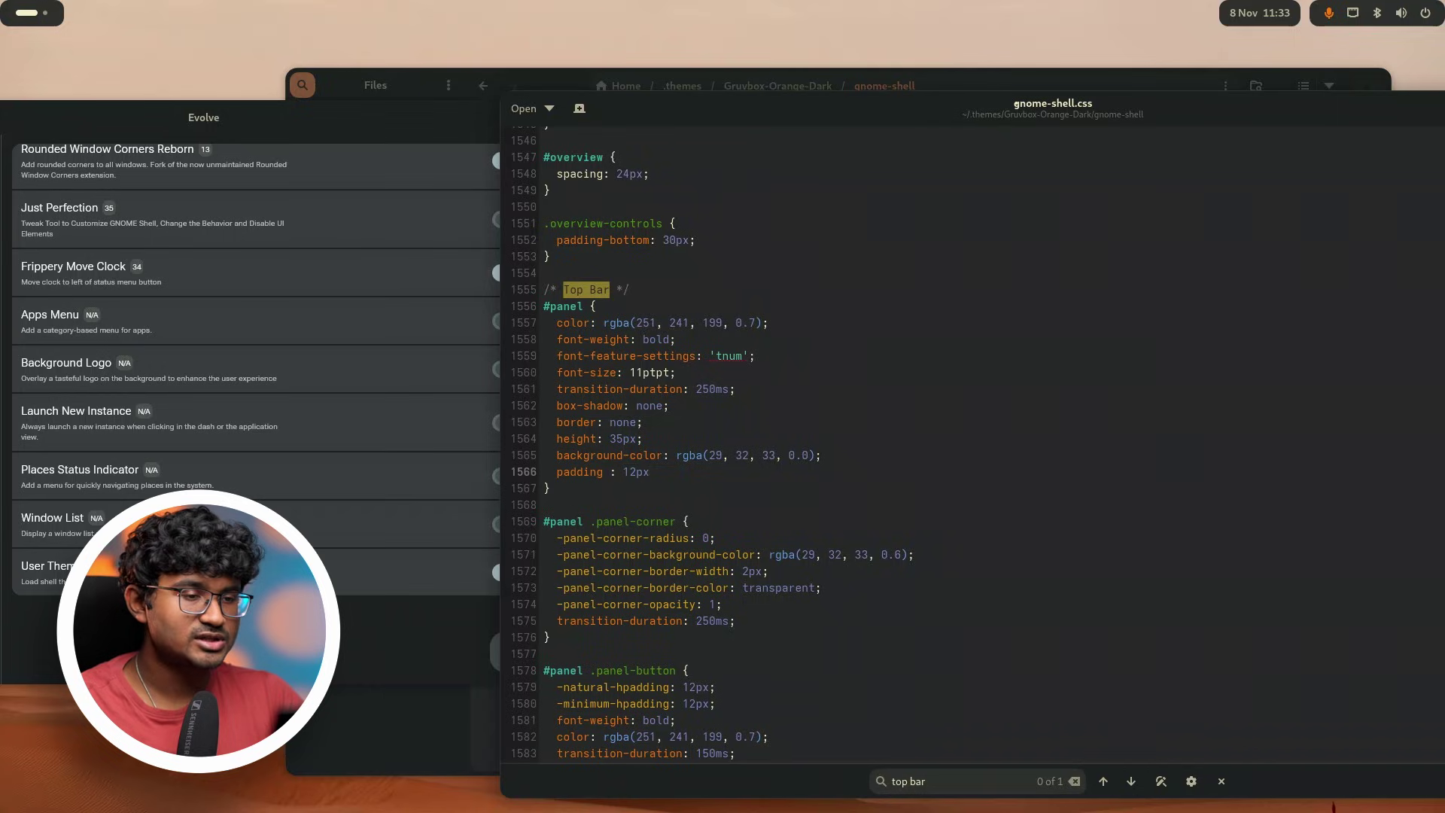
type(";")
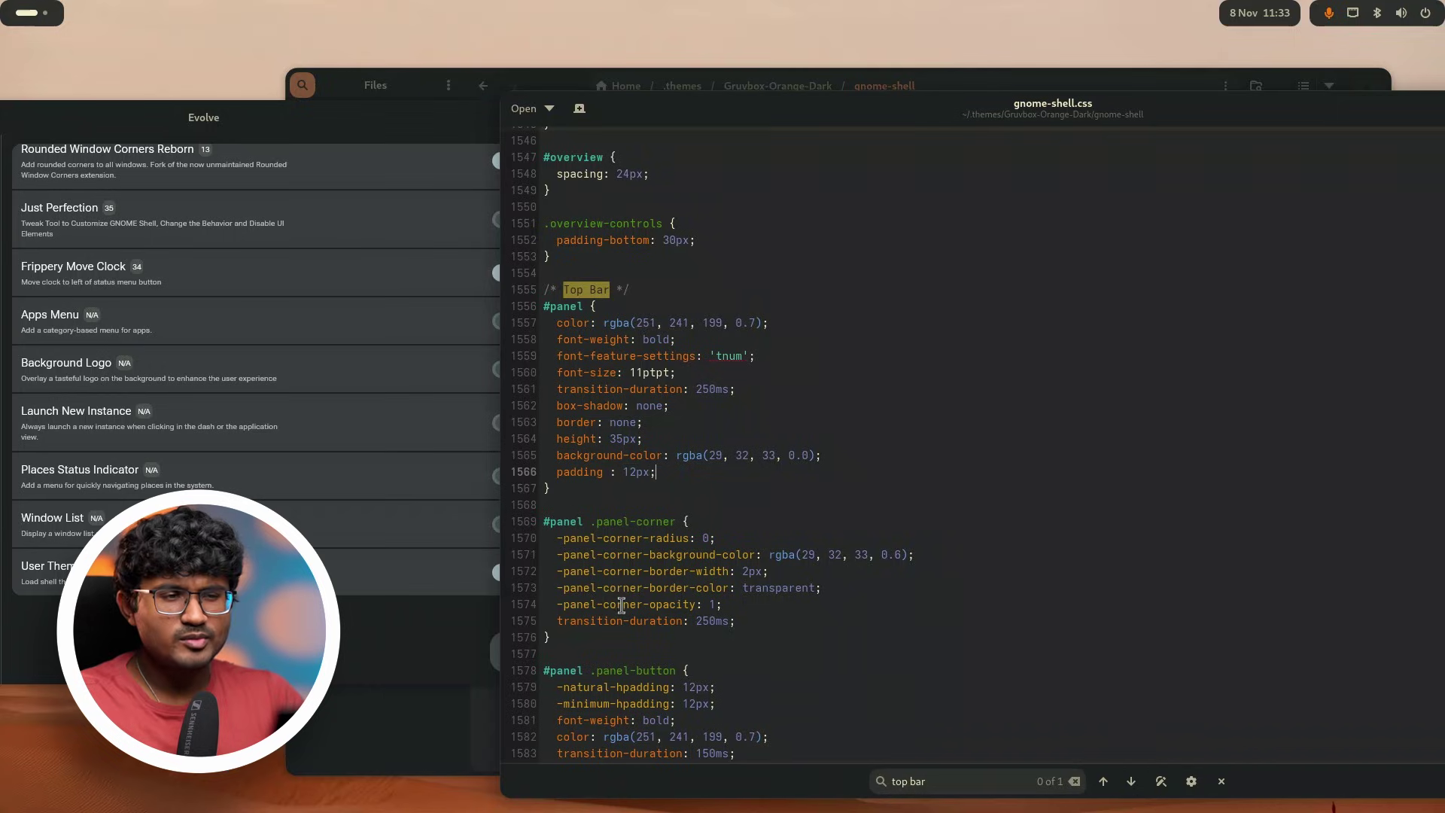
left_click(387, 587)
left_click(508, 573)
left_click(508, 573)
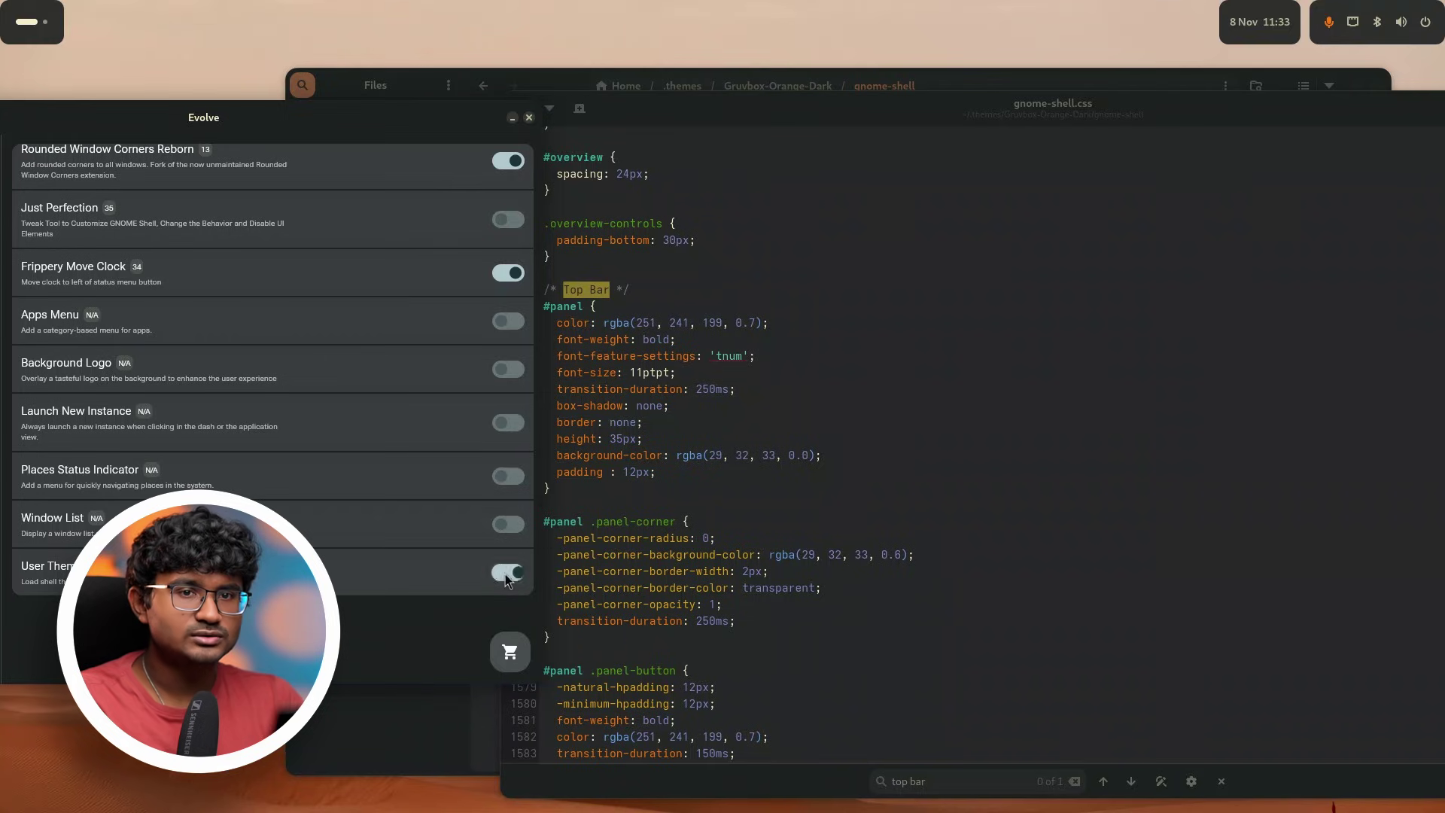
left_click(673, 474)
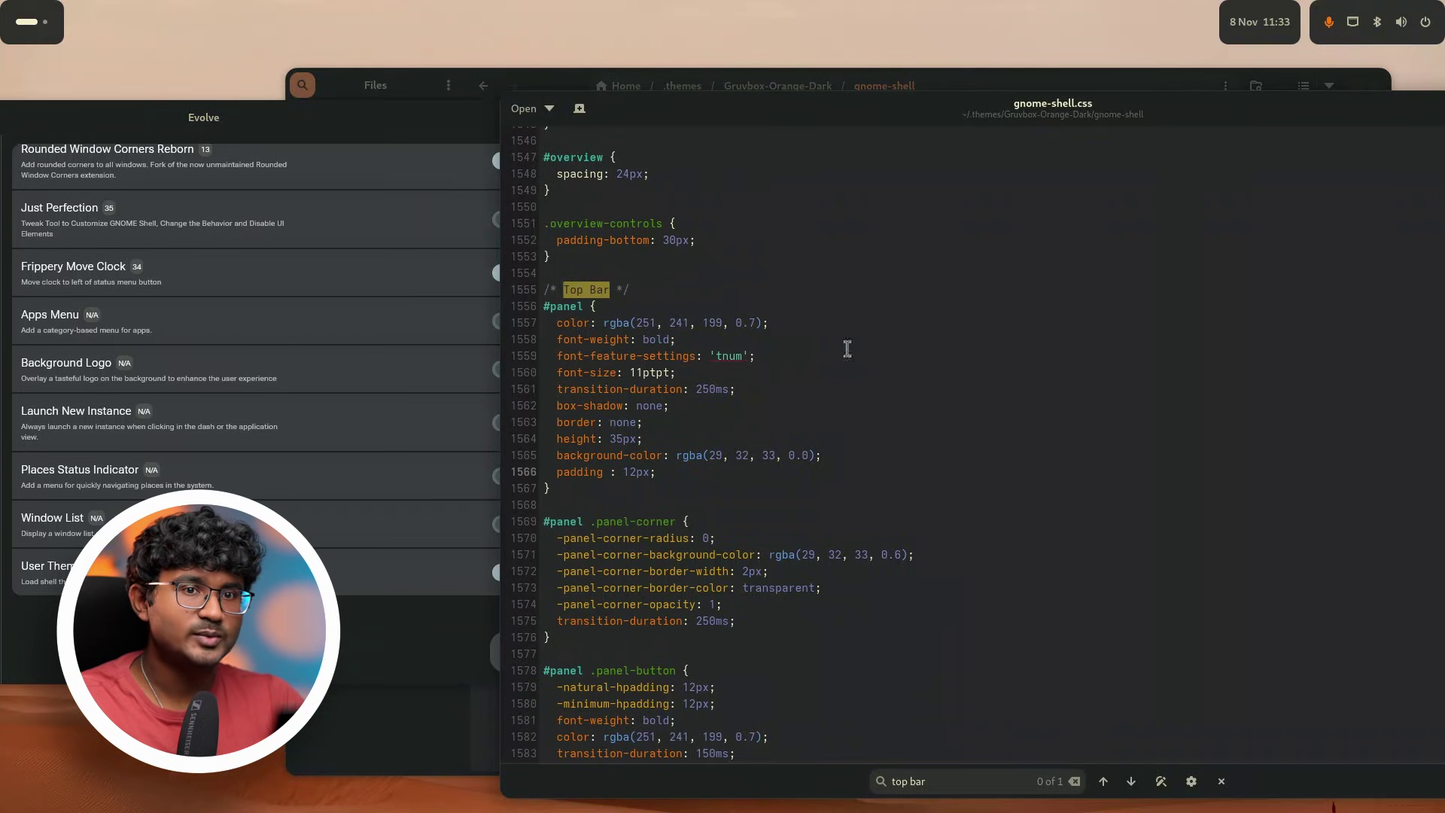
Change padding to margin in the #panel rule, save, and reload User Themes.
double_click(579, 471)
type("margin")
key("ctrl+s")
left_click(508, 573)
left_click(508, 573)
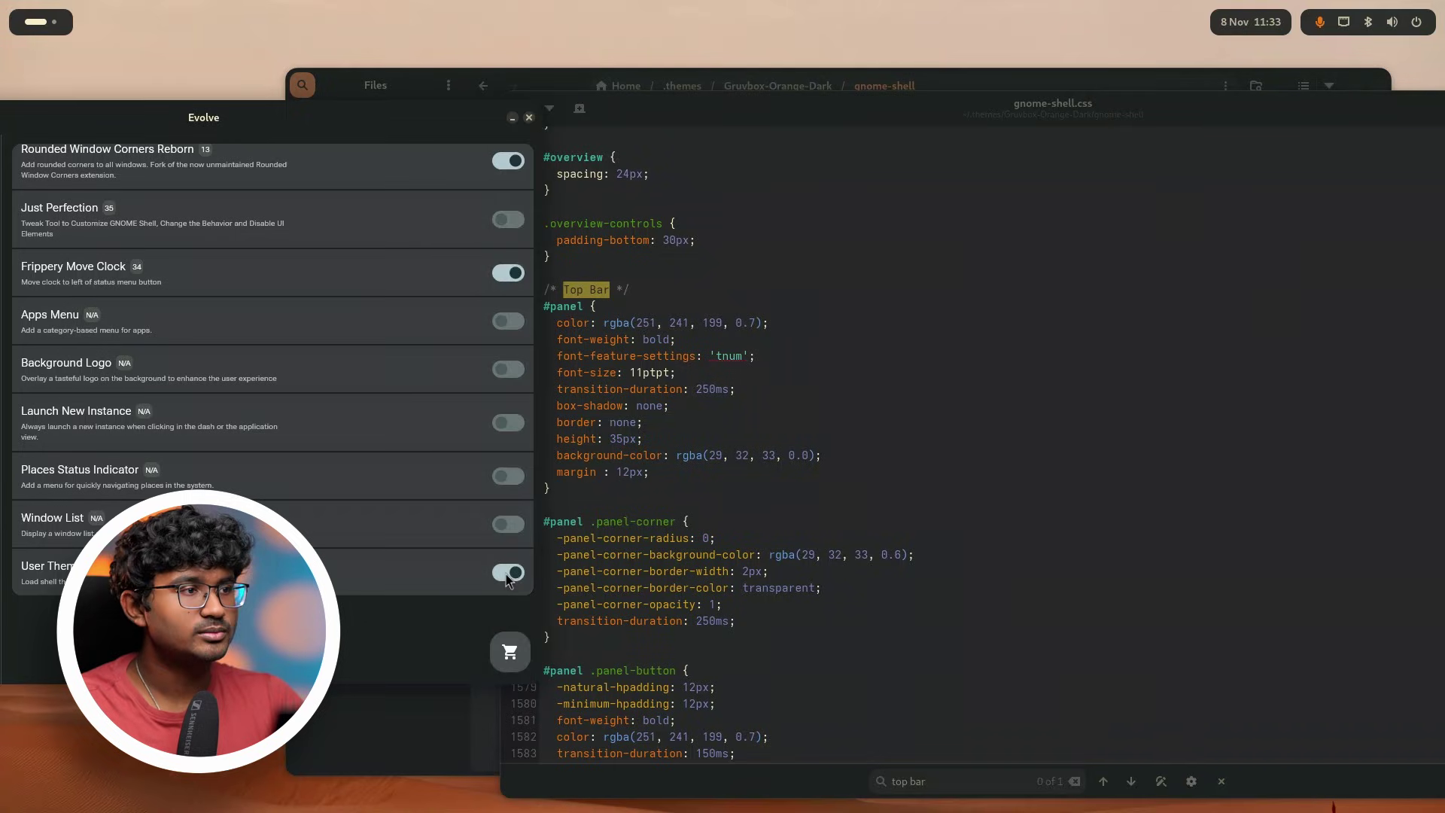
Replace the hover rule's box-shadow and transparent background with the copied dark background-color line.
scroll(796, 580, "down", 4)
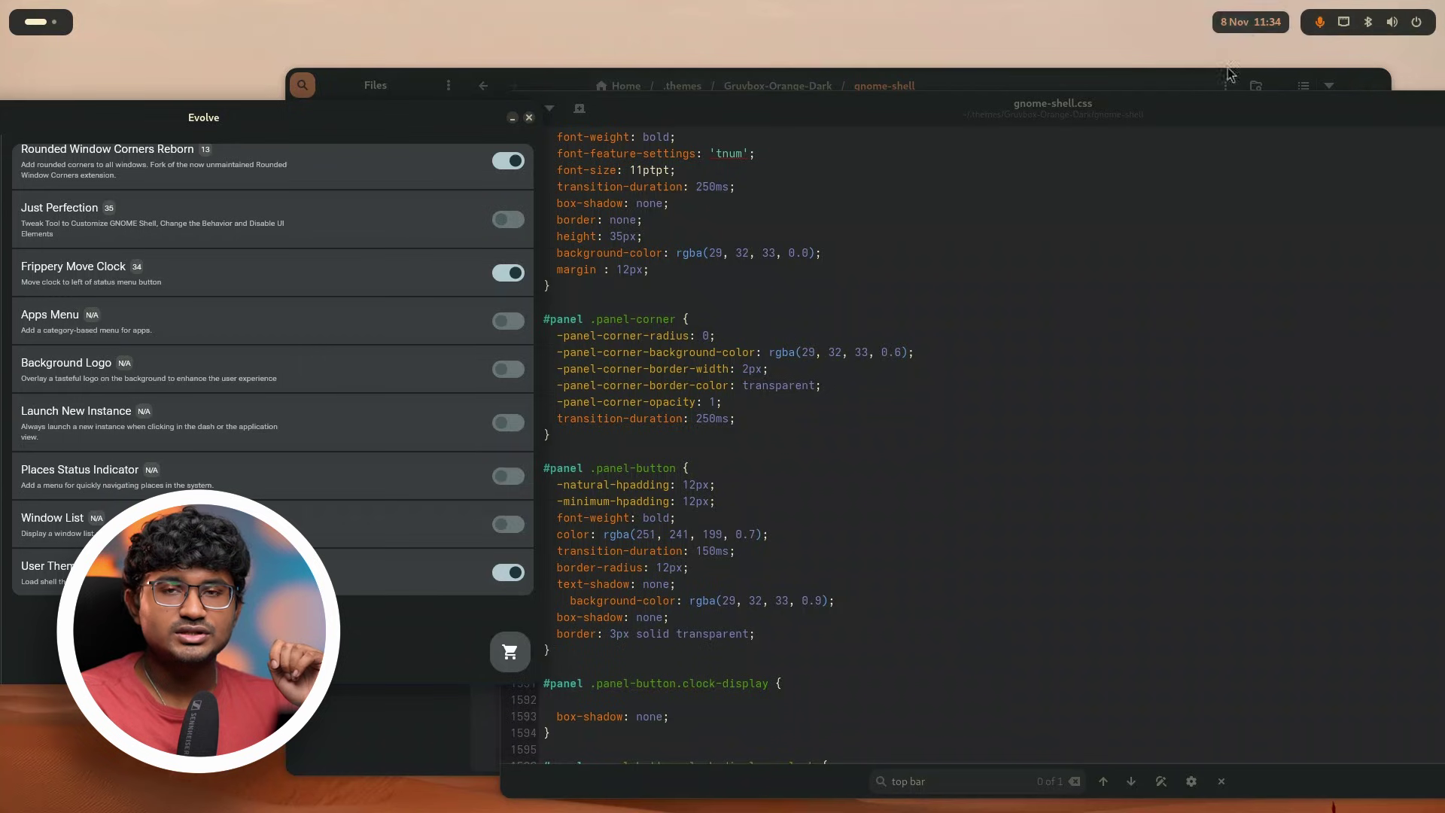
scroll(778, 427, "down", 1)
scroll(765, 567, "down", 1)
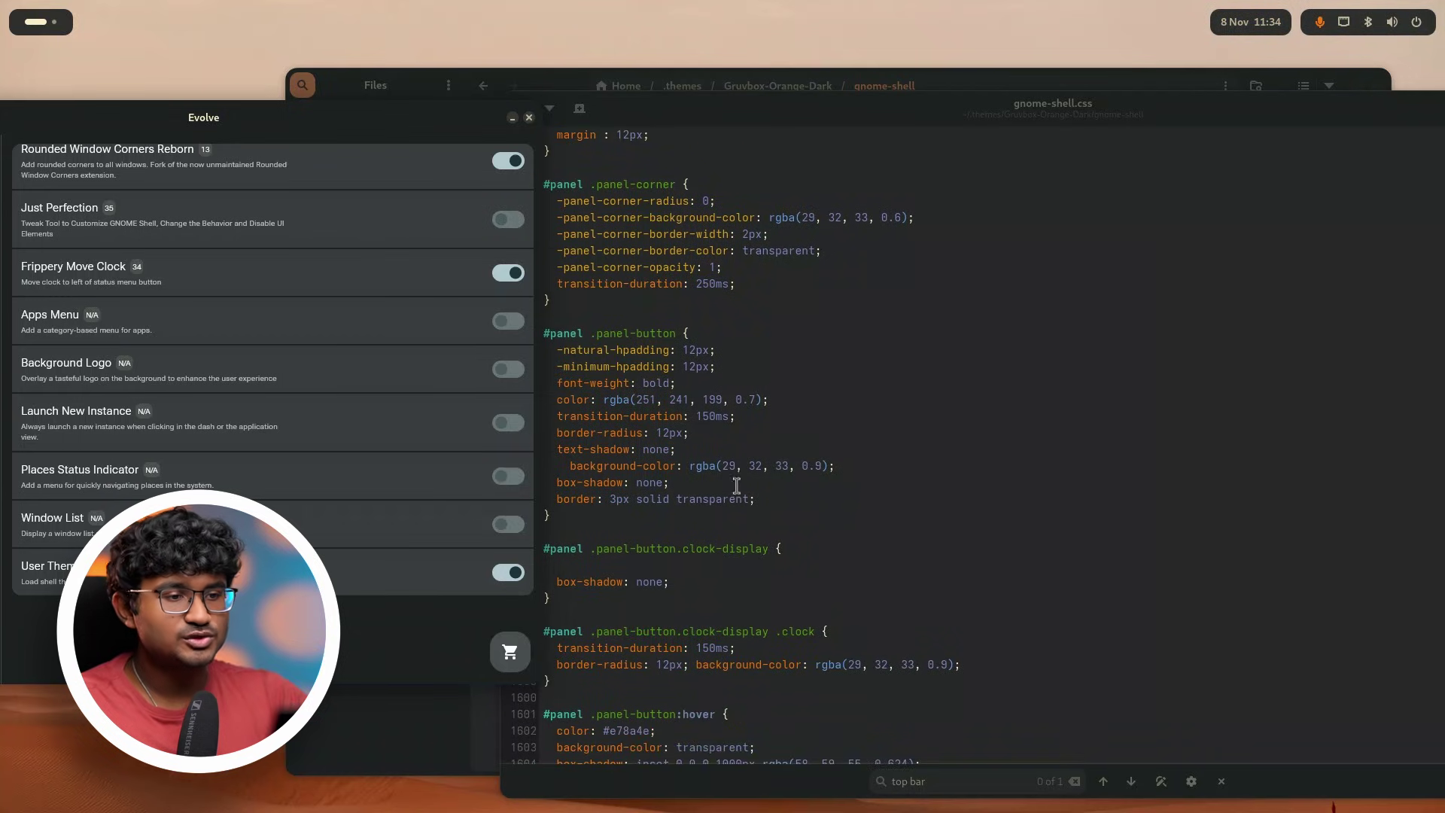
left_click(845, 471)
left_click_drag(845, 471, 569, 465)
key("ctrl+c")
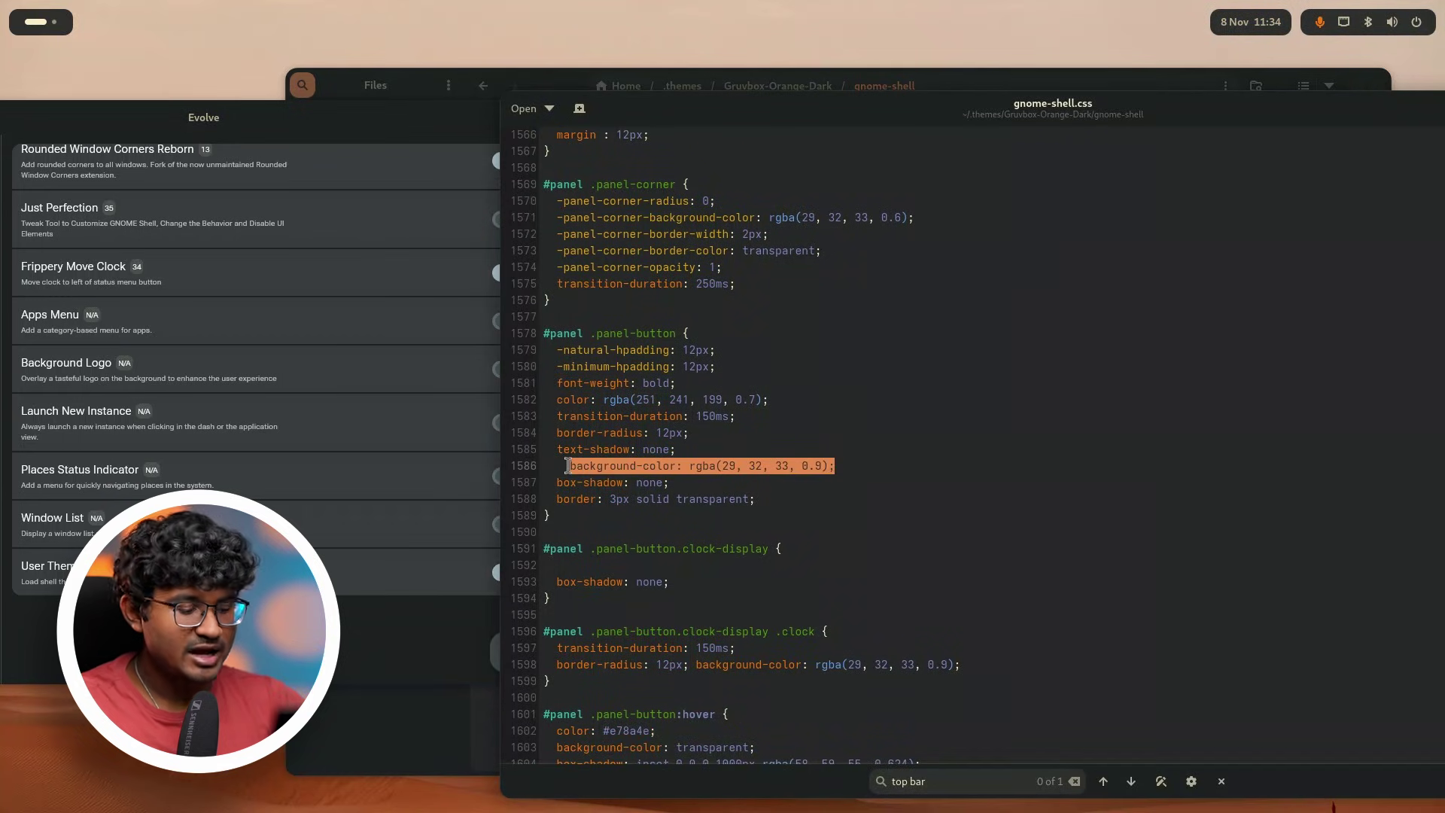
scroll(816, 503, "down", 5)
left_click_drag(966, 427, 969, 407)
key("BackSpace")
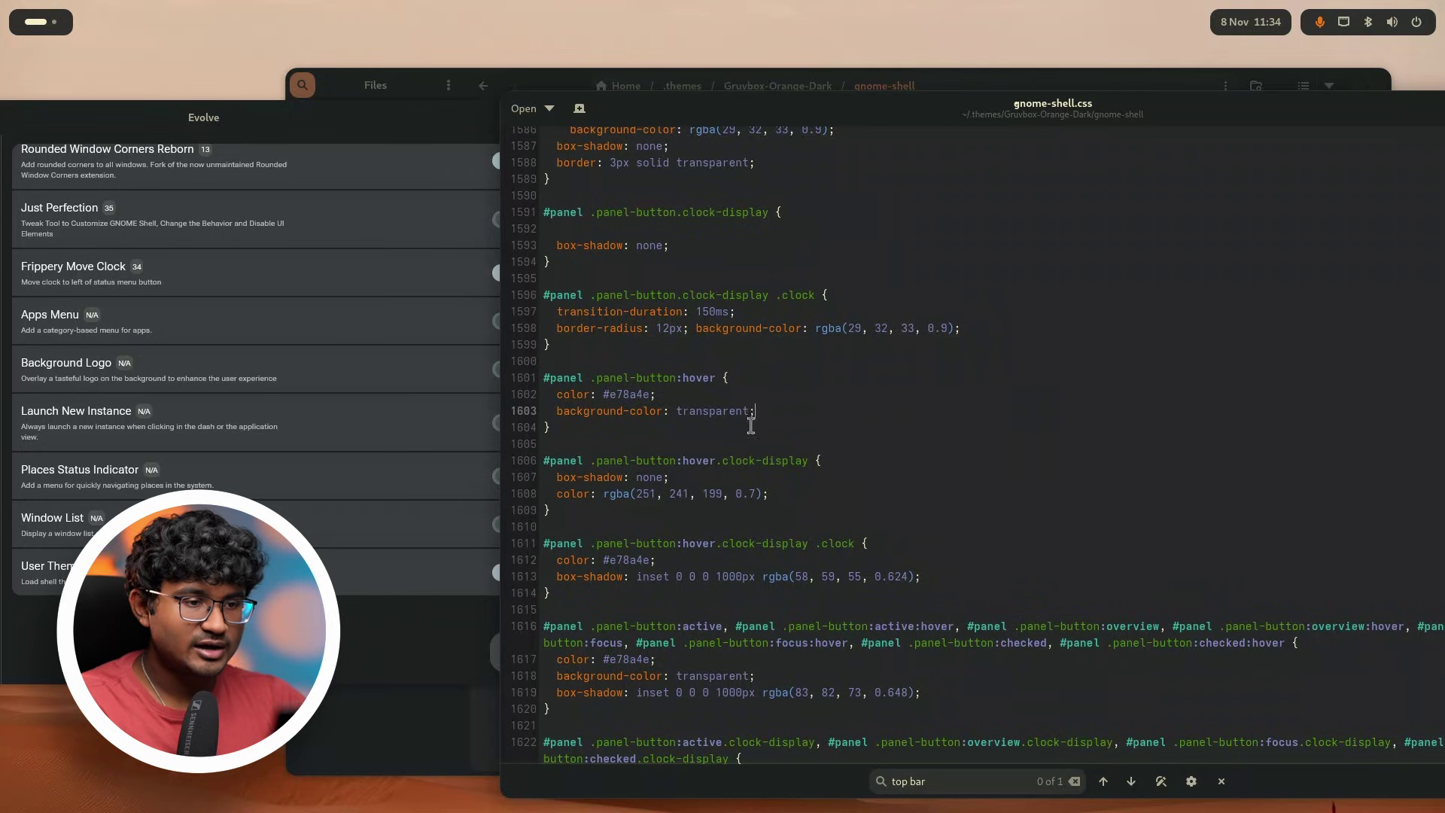
left_click_drag(756, 413, 550, 412)
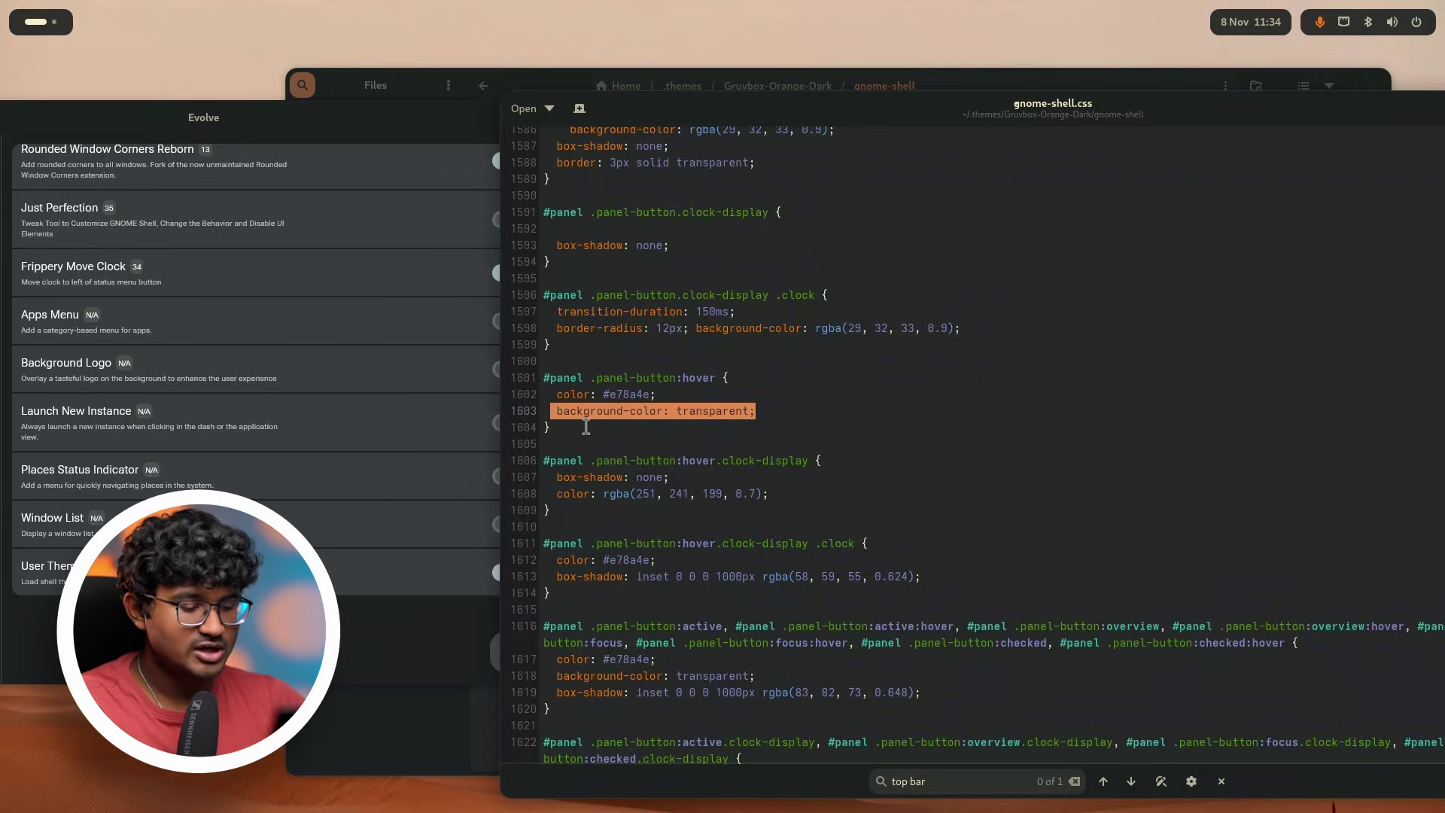
key("ctrl+v")
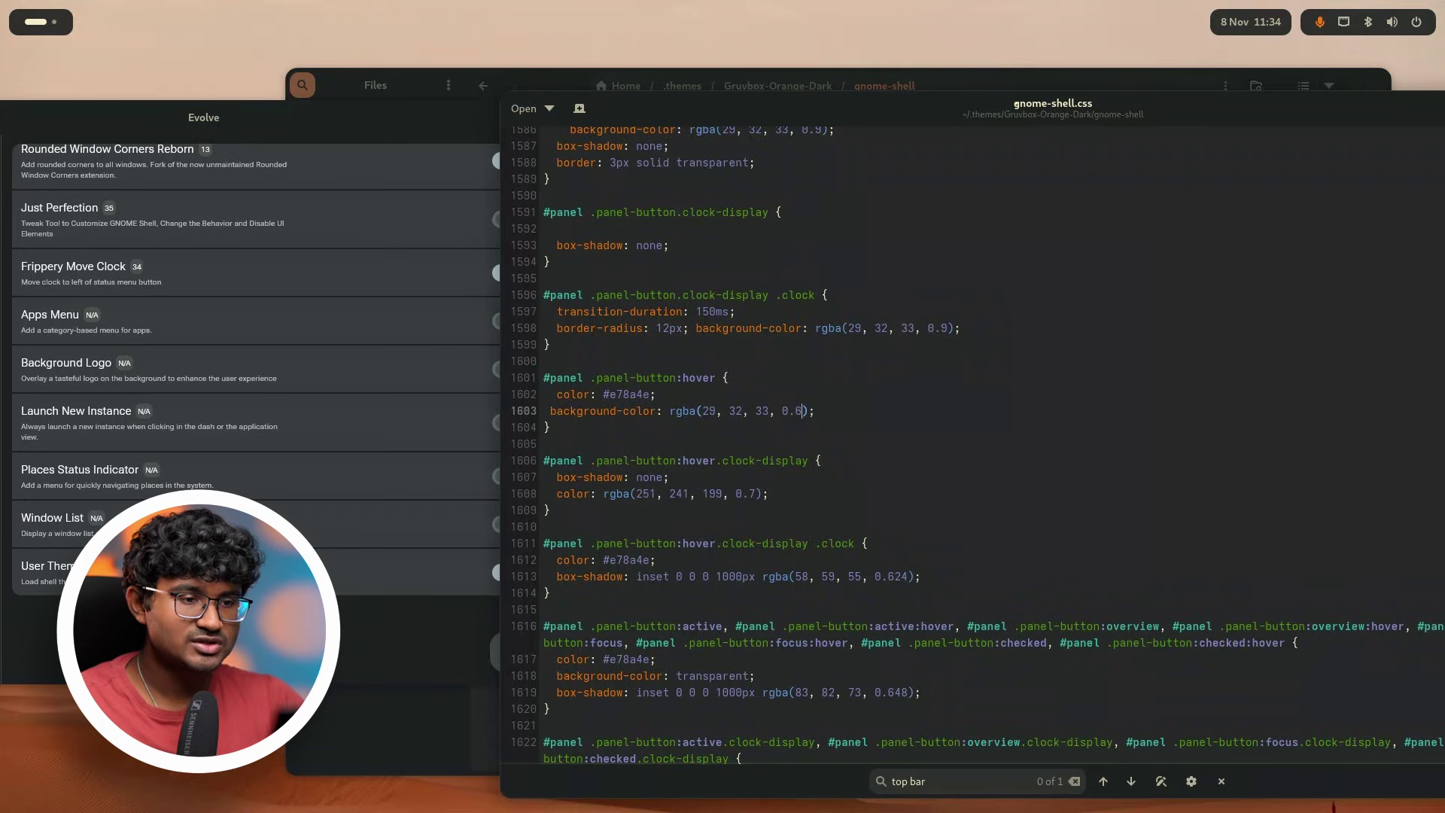
Reload User Themes in Evolve and inspect the restyled top bar via quick settings.
left_click(474, 580)
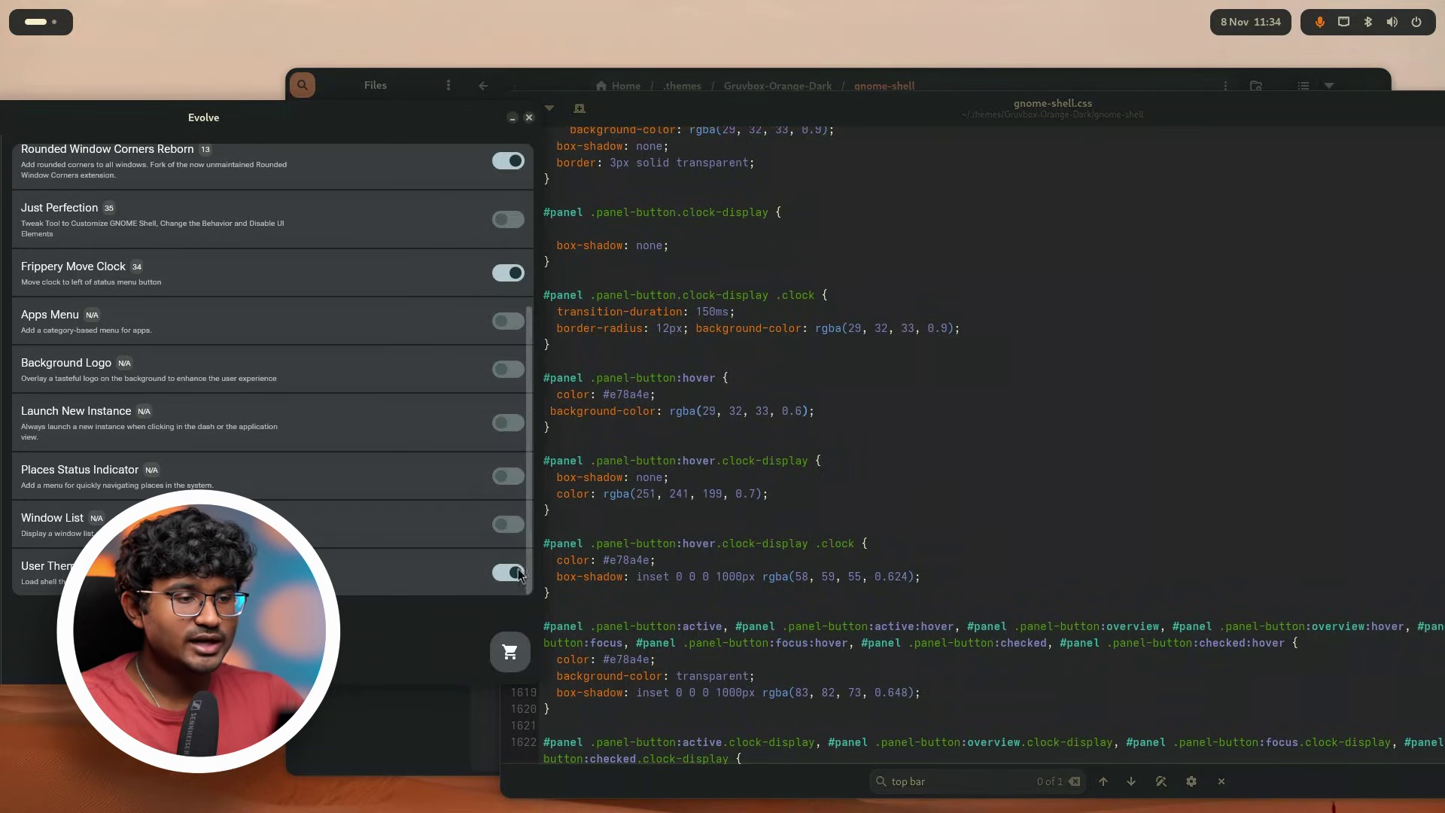
left_click(509, 574)
left_click(509, 573)
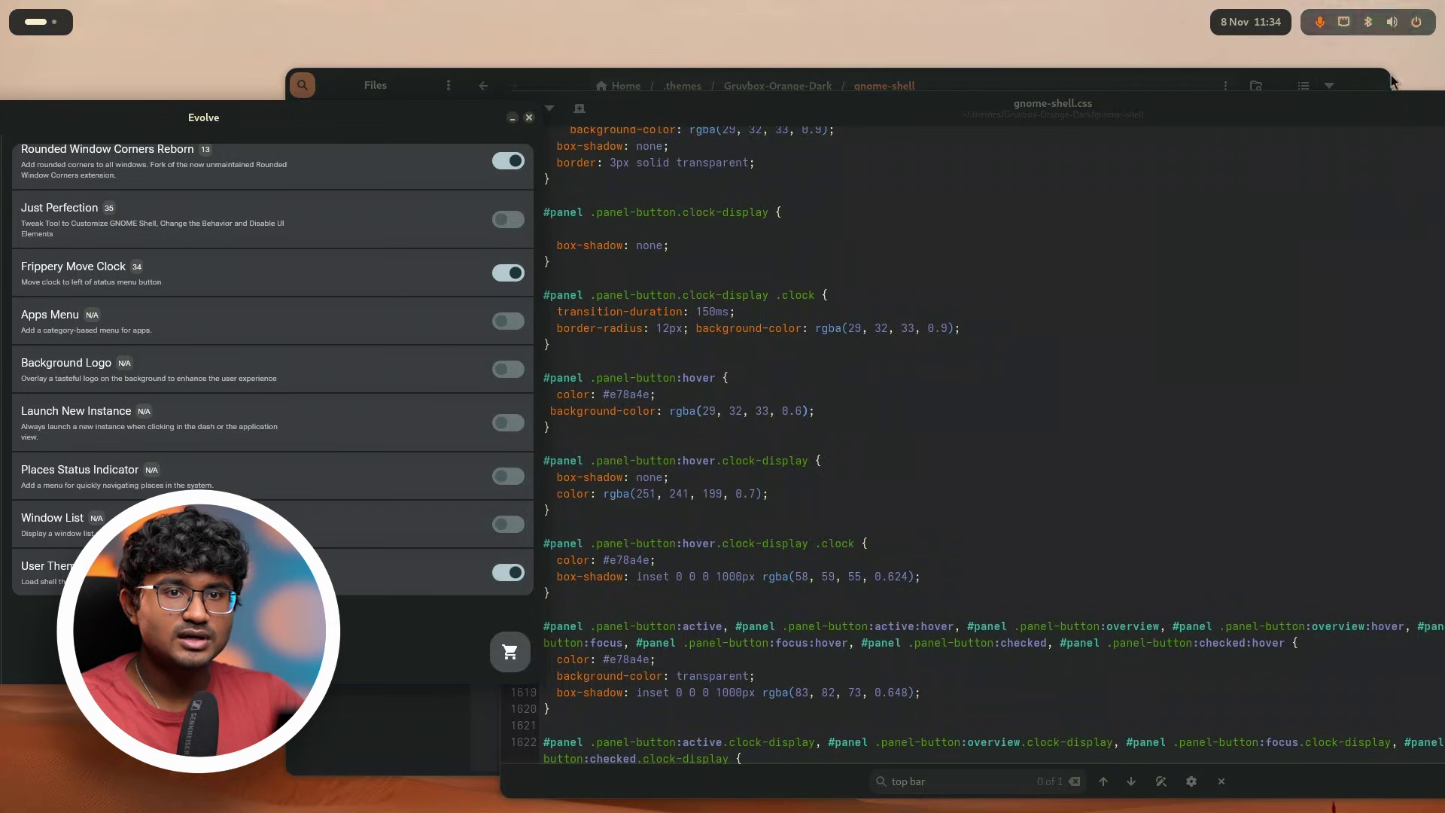
left_click(1392, 30)
left_click(1393, 30)
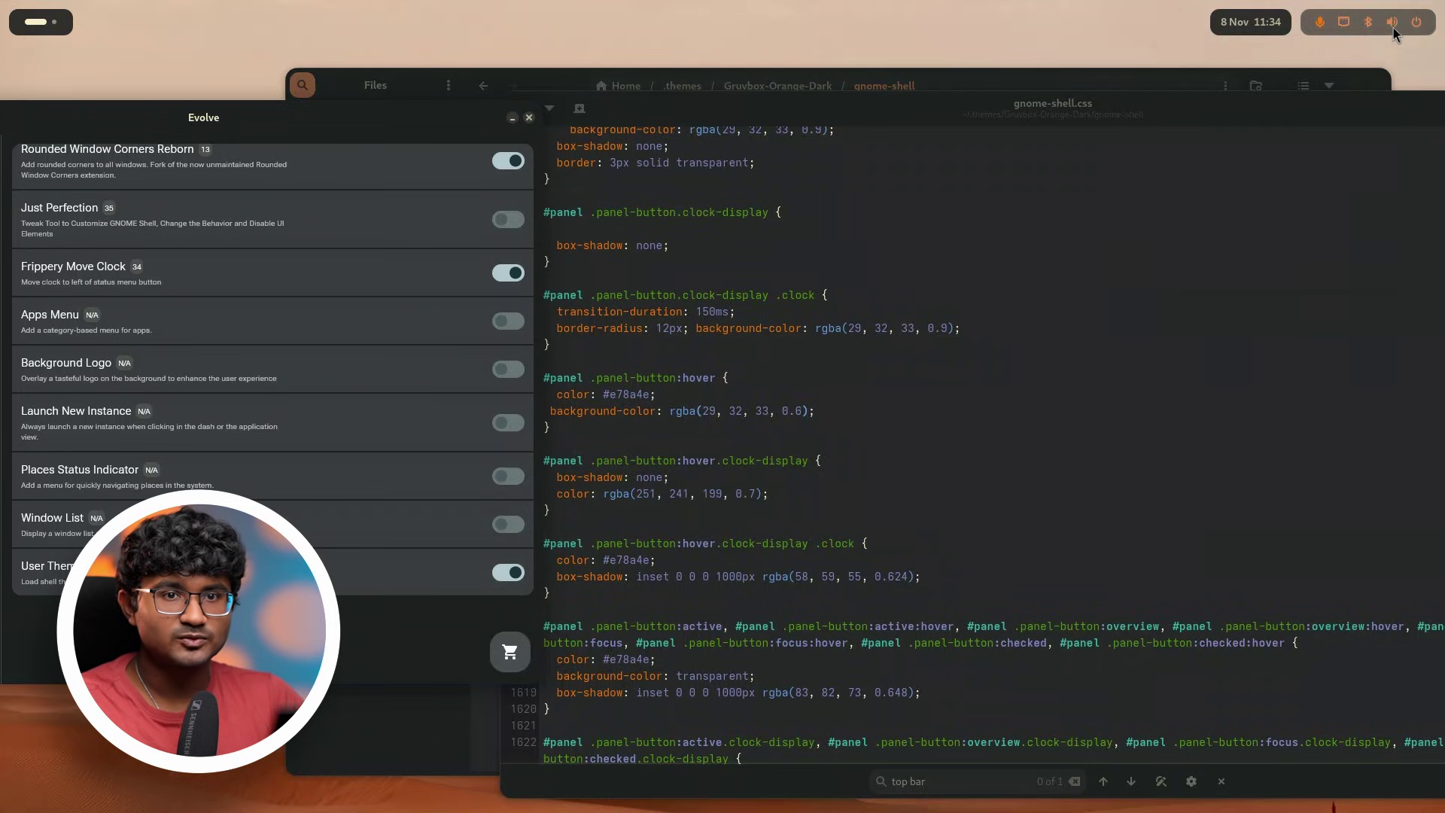
left_click(1393, 29)
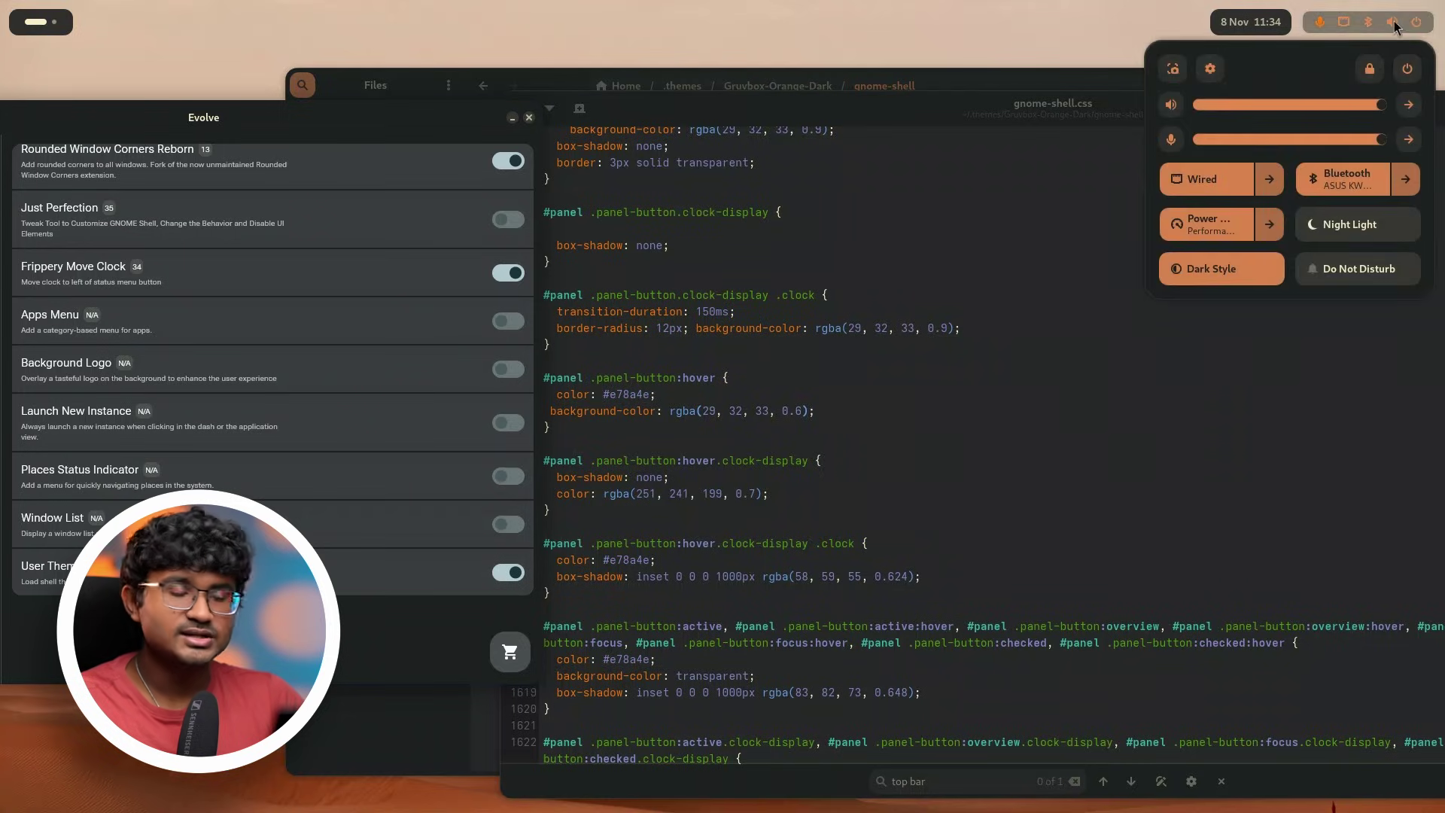
scroll(928, 396, "down", 2)
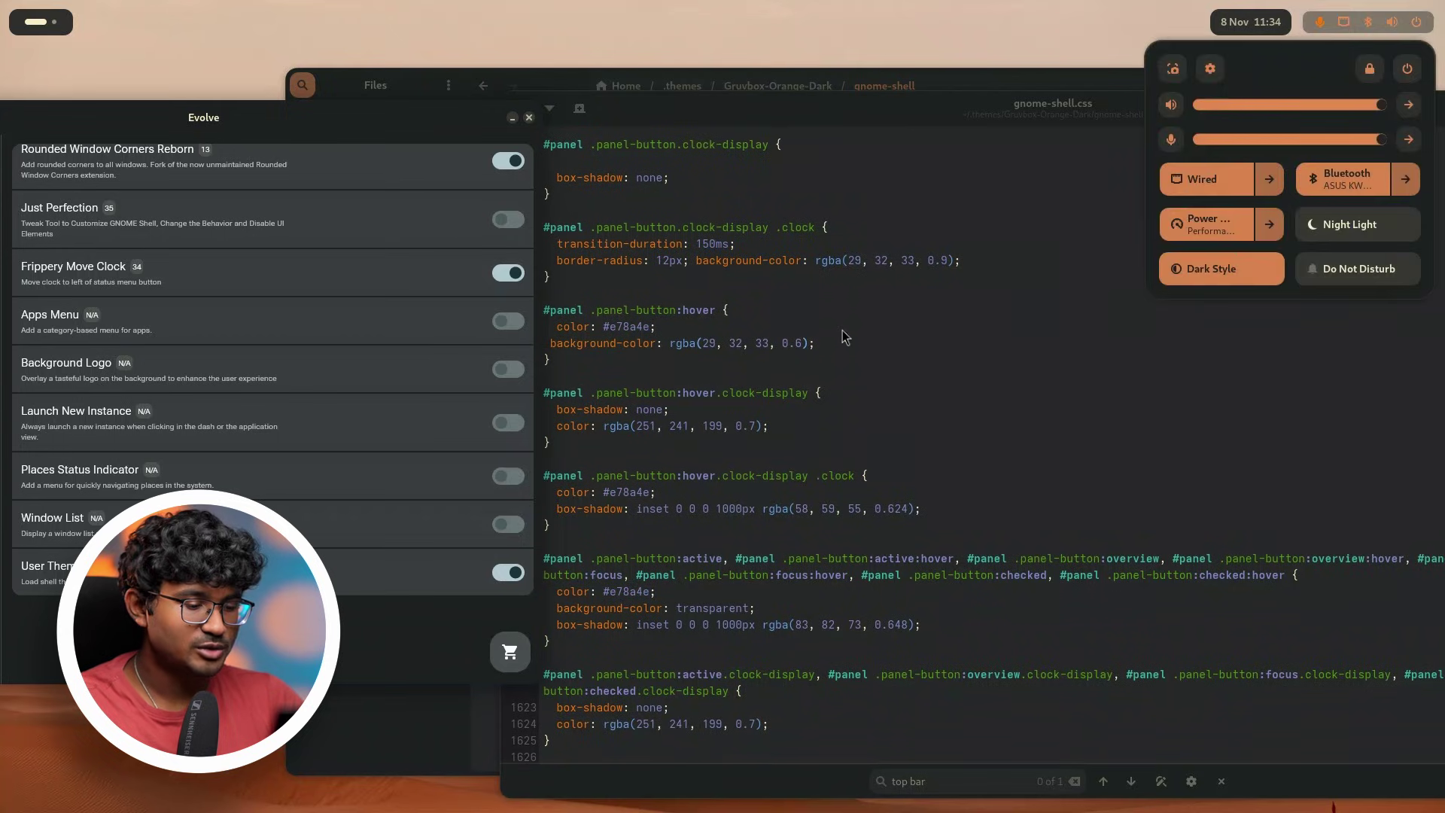
left_click(842, 337)
Replace the active rule's transparent background with rgba(29, 32, 33, 0.9).
left_click(711, 483)
scroll(703, 550, "down", 2)
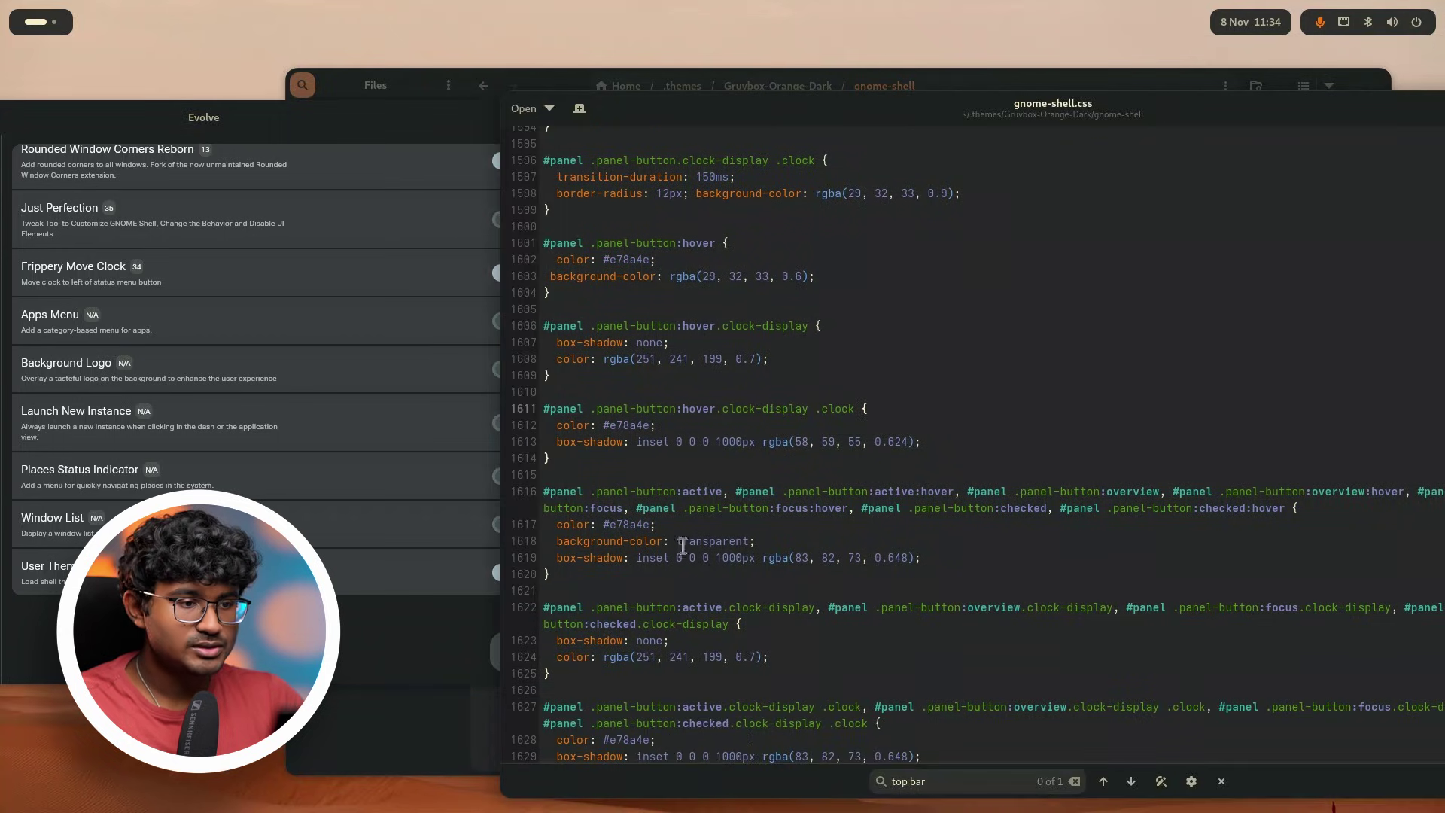
left_click_drag(923, 557, 676, 540)
type("rgba(29, 32, 33, 0.9);")
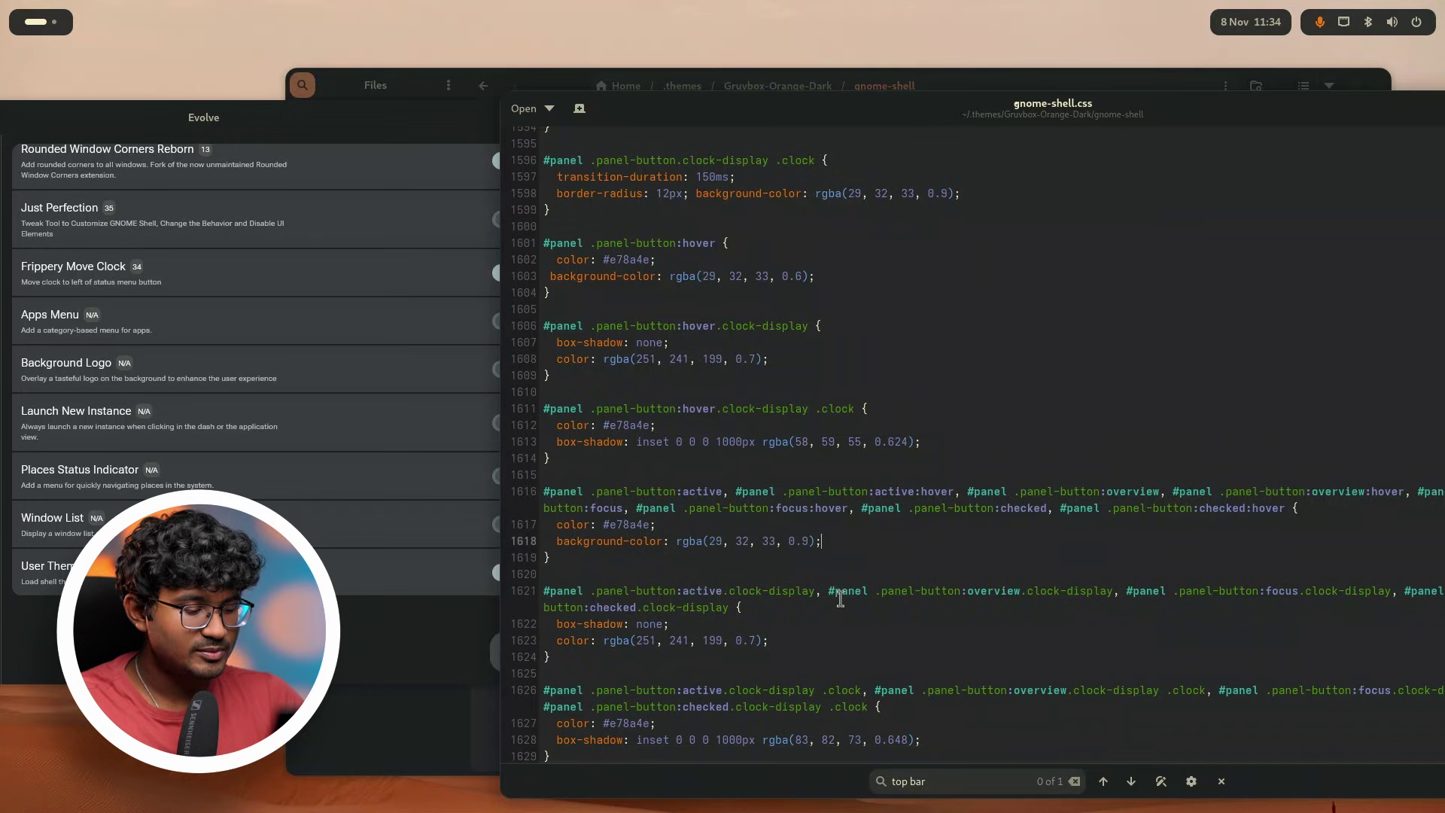
key("alt+Tab")
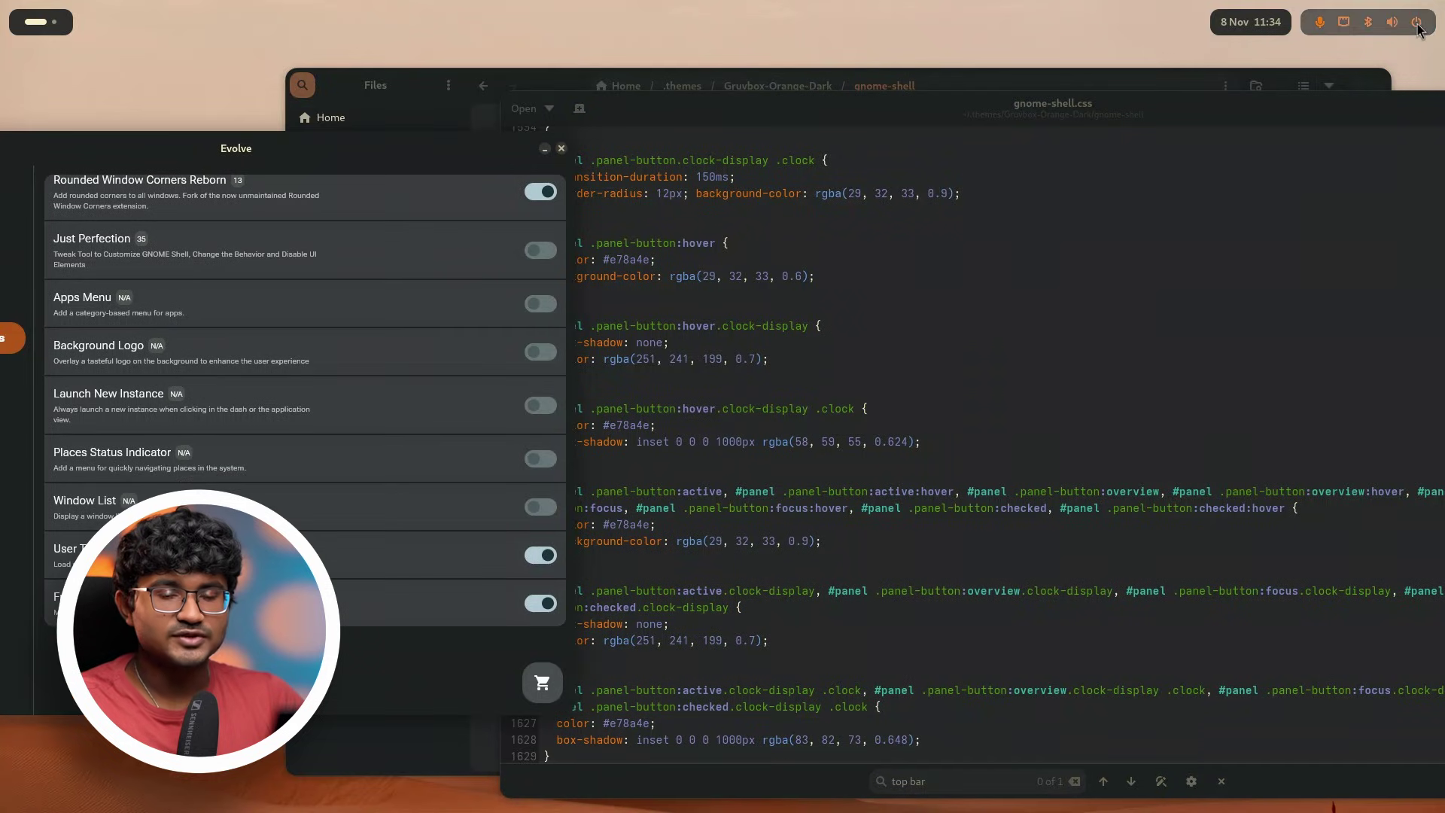
left_click(963, 392)
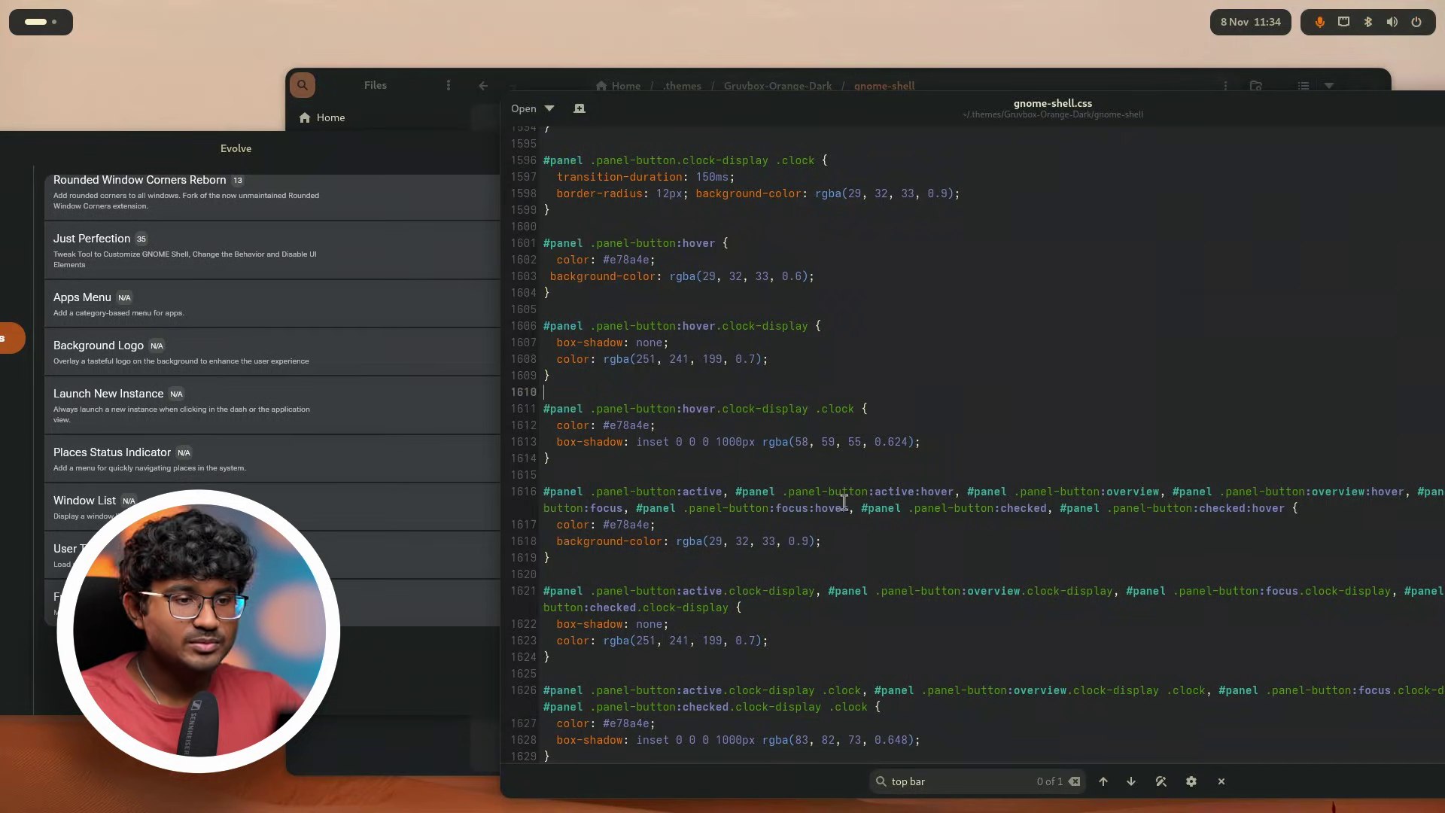
Add a dark background-color declaration to the hover clock-display rule and preview the calendar.
triple_click(943, 441)
type("background-color: rgba(29, 32, 33, 0.7);")
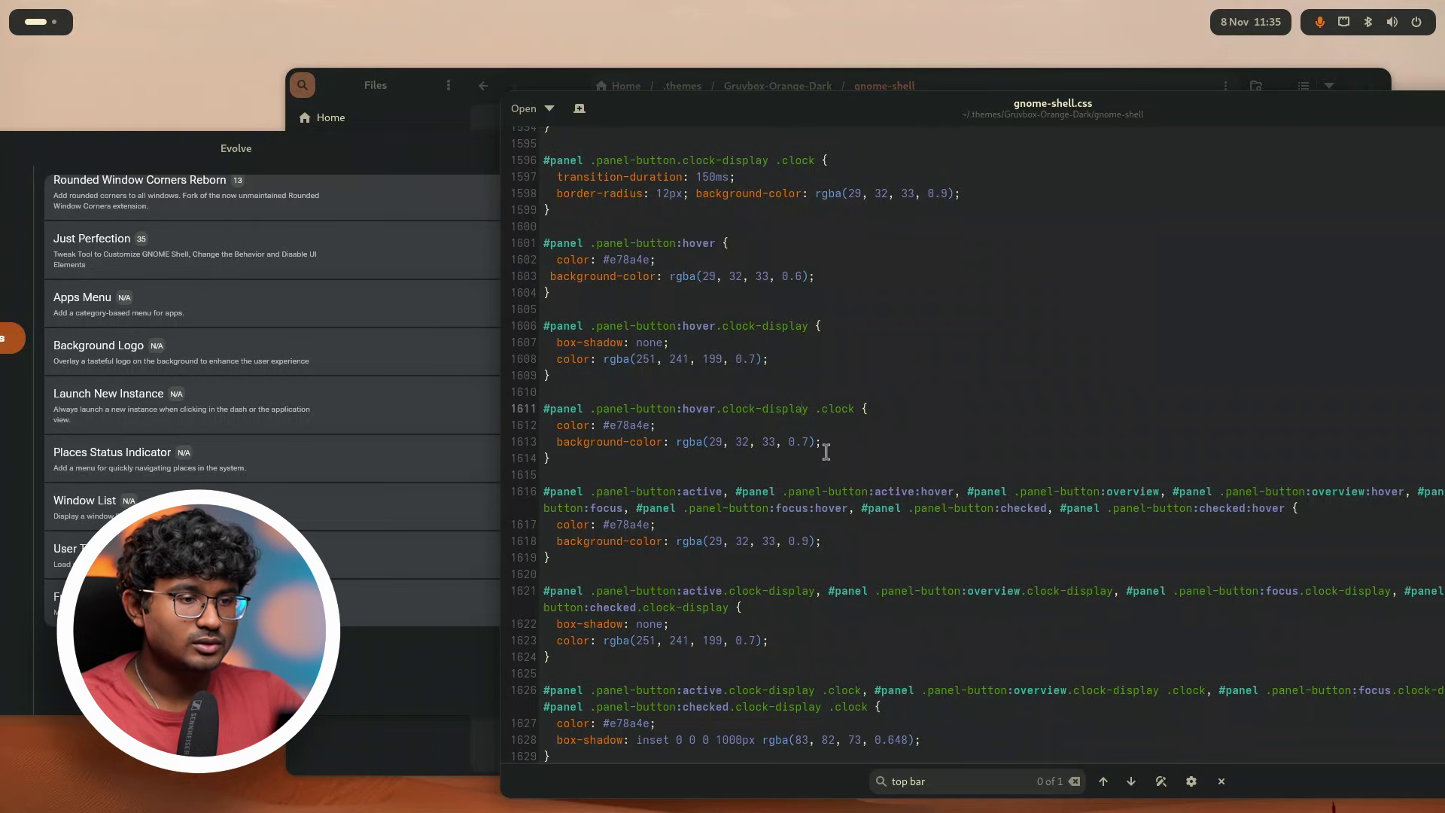
key("ctrl+z")
scroll(895, 483, "down", 3)
scroll(997, 489, "up", 4)
left_click(771, 426)
key("Return")
type("background-color: rgba(29, 32, 33, 0.9);")
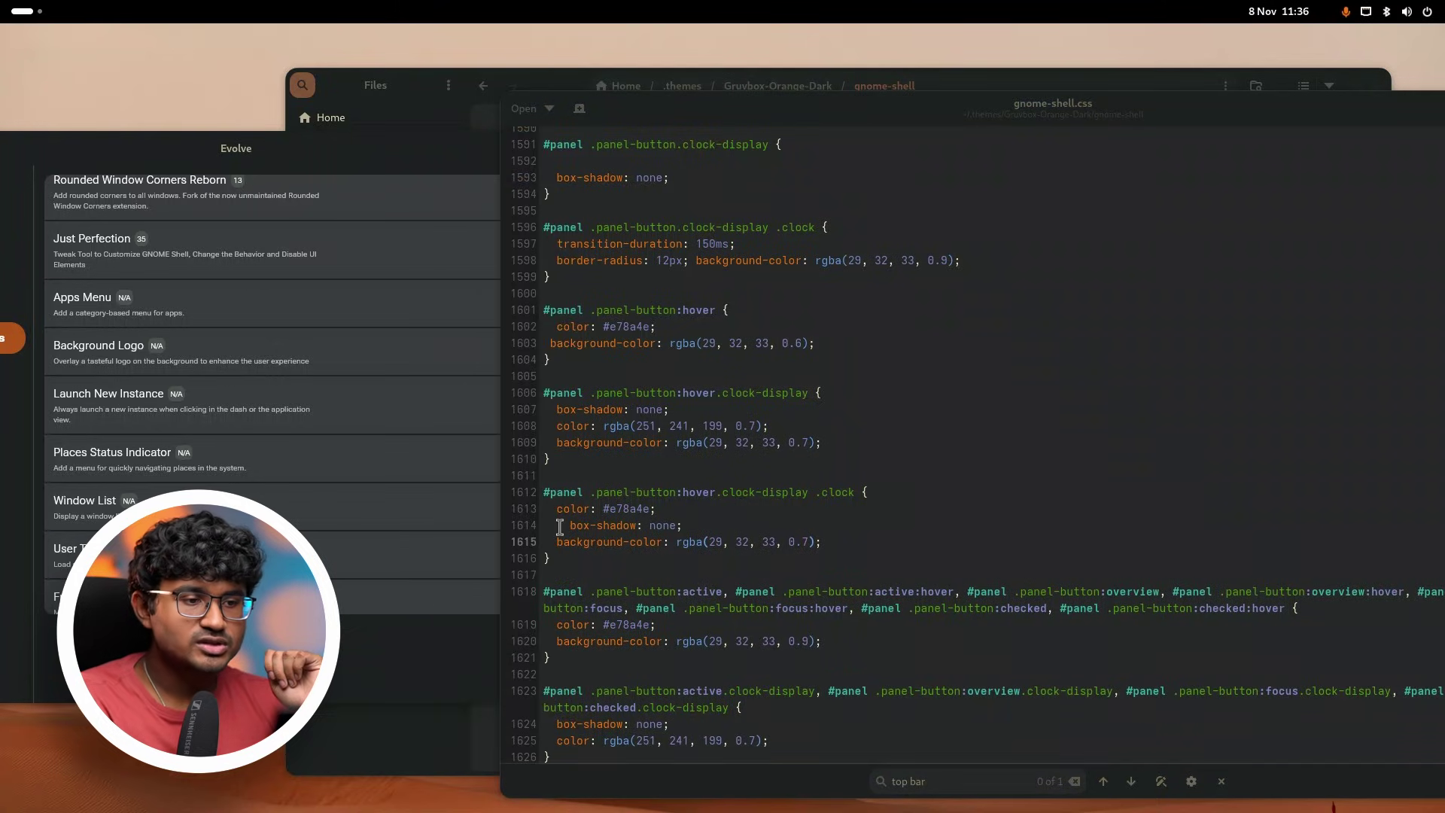
left_click(733, 525)
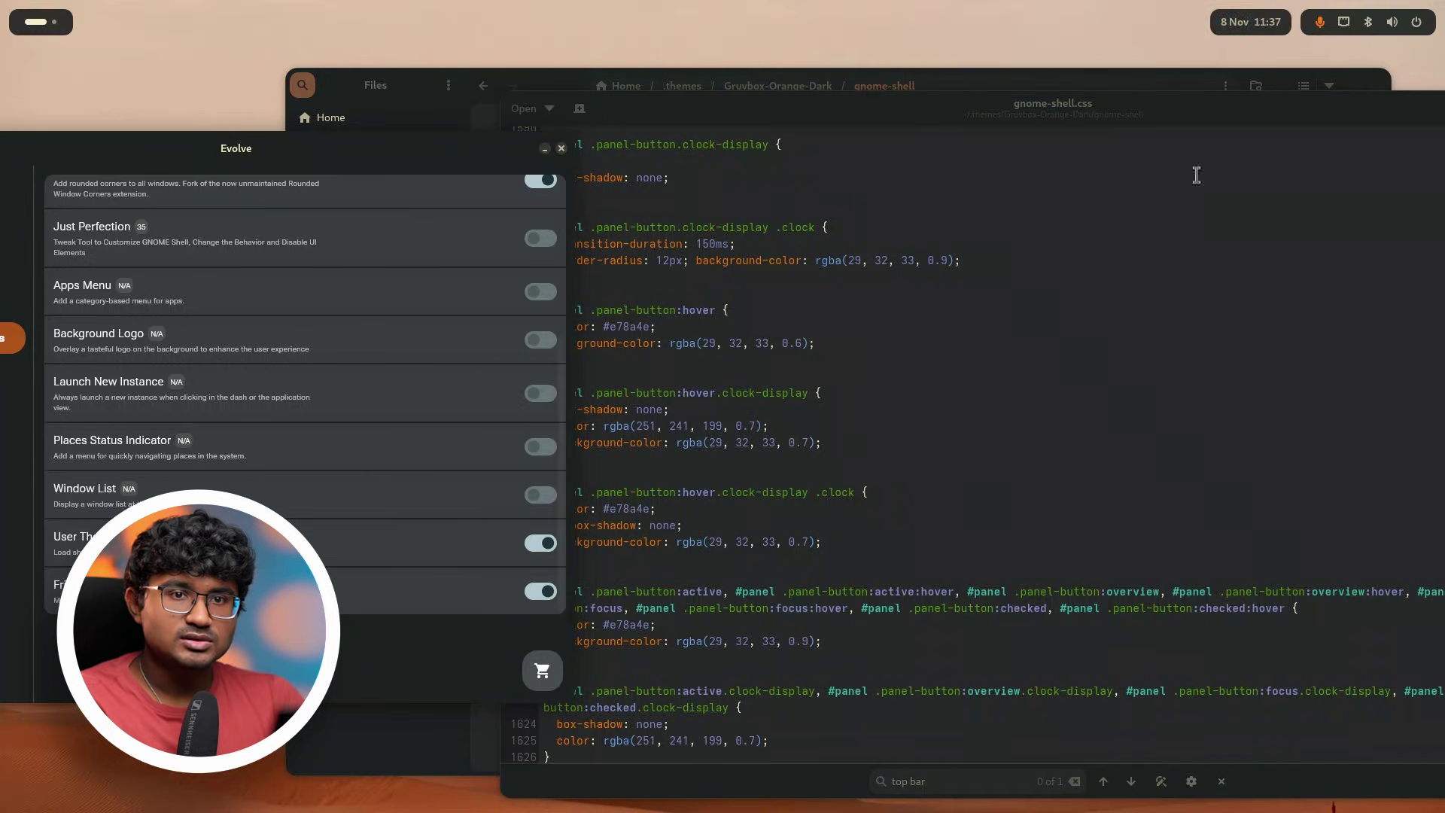
left_click(1248, 22)
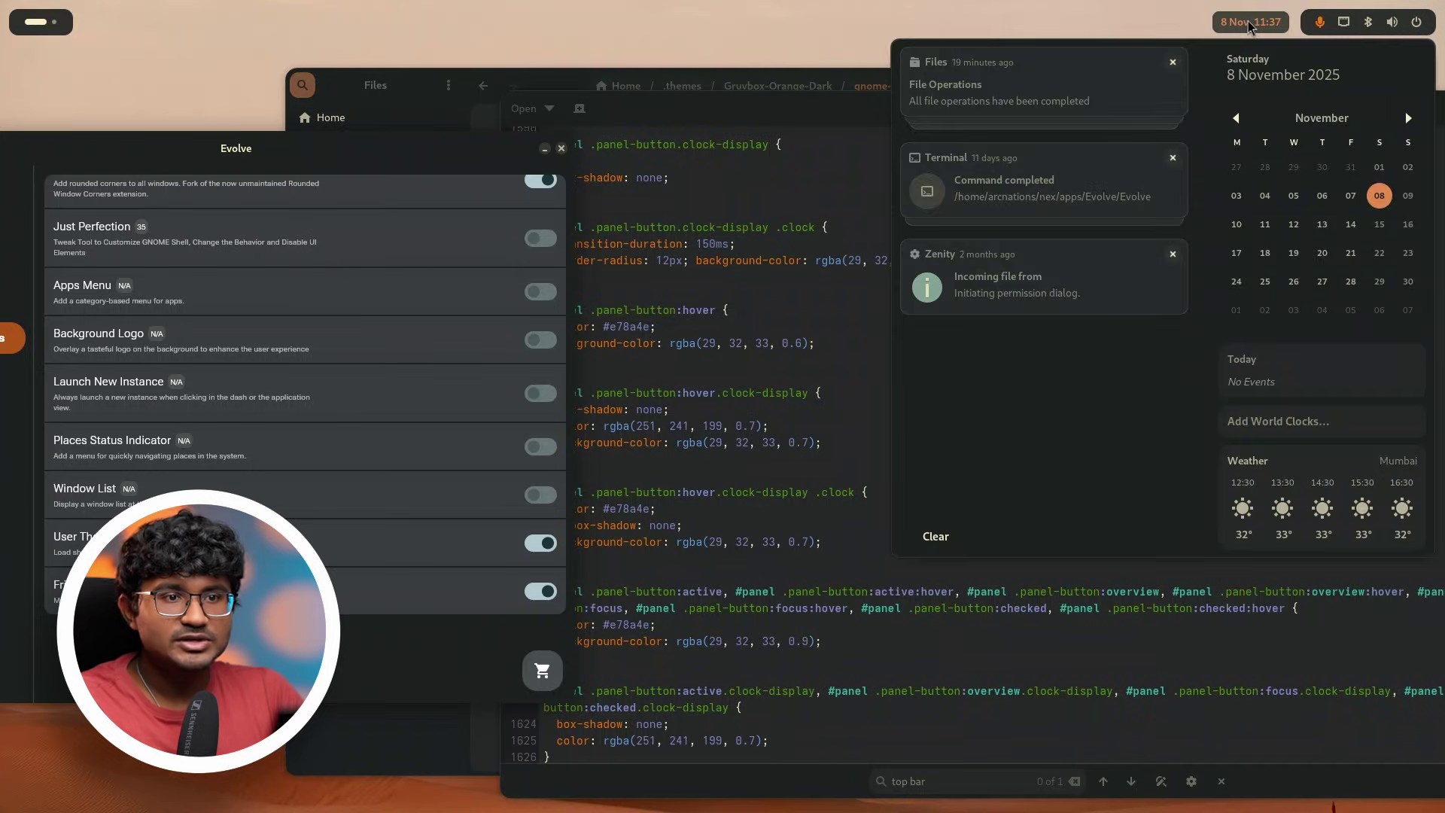
left_click(1248, 21)
Replace the active clock's inset box-shadow with box-shadow: none and the dark background, then save.
scroll(777, 483, "down", 4)
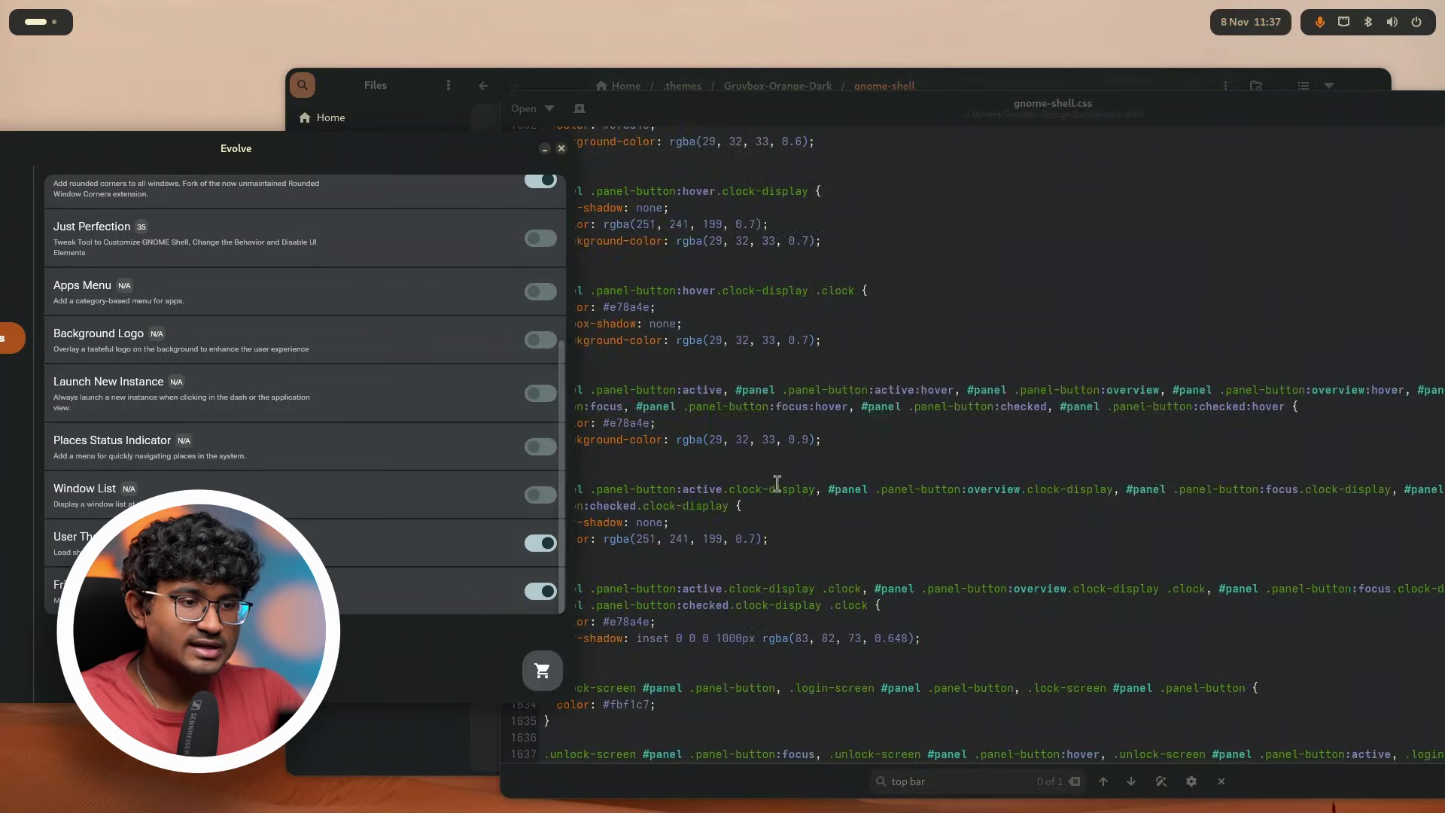
left_click(762, 406)
scroll(836, 367, "up", 2)
left_click_drag(834, 405, 557, 395)
key("ctrl+c")
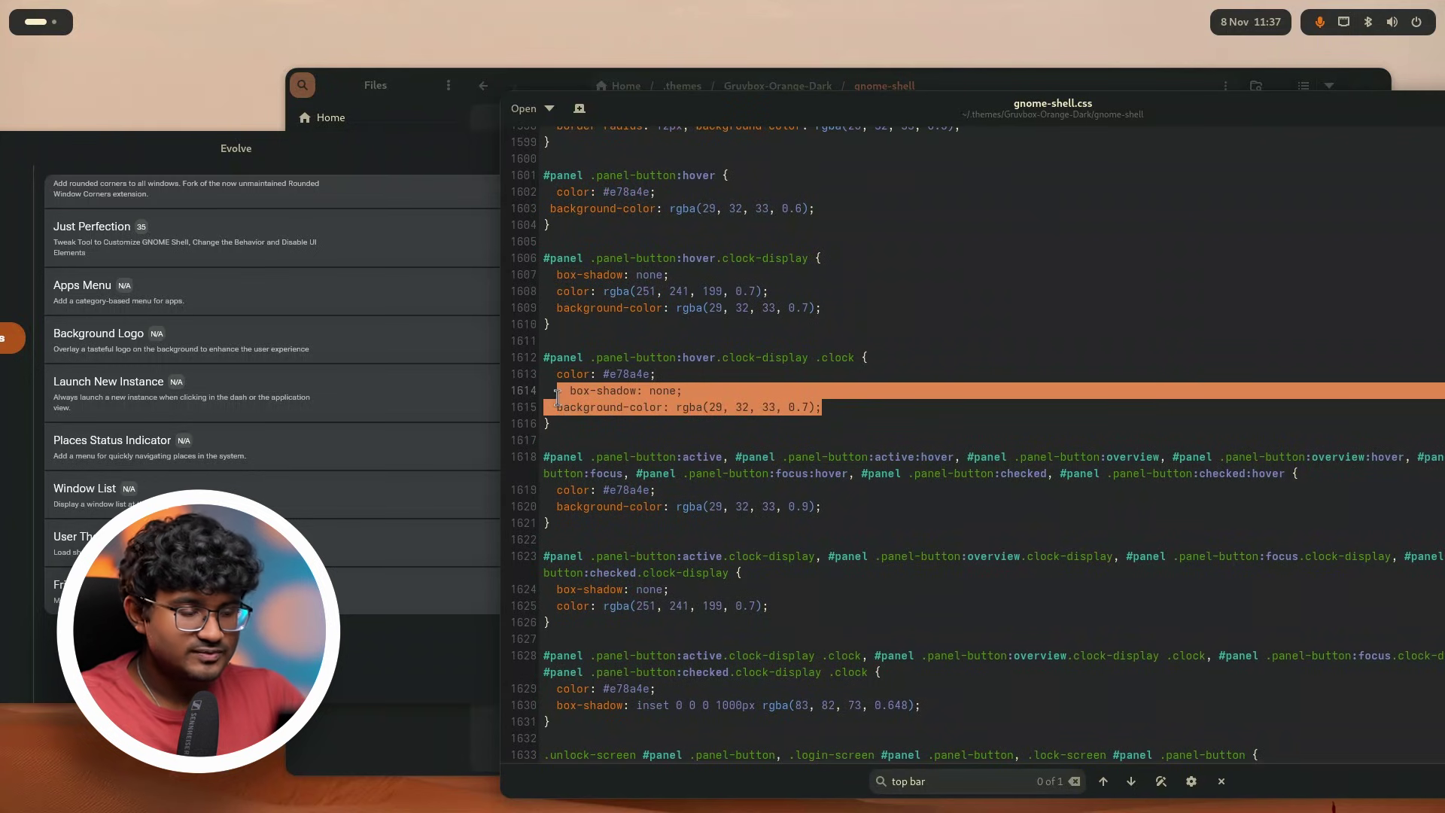
scroll(835, 507, "down", 2)
left_click(690, 481)
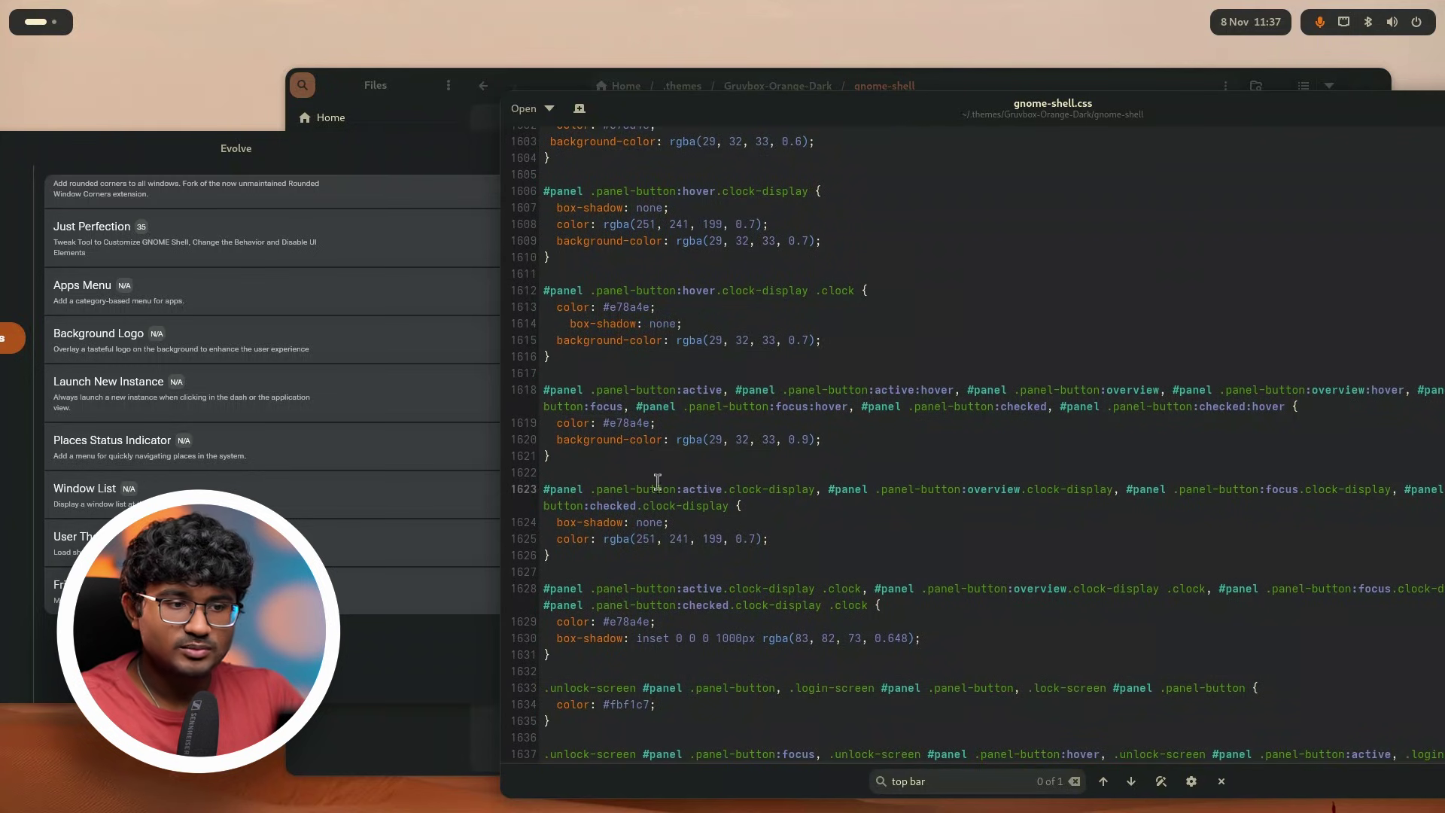
scroll(903, 572, "down", 2)
left_click_drag(919, 569, 549, 569)
key("ctrl+v")
key("ctrl+s")
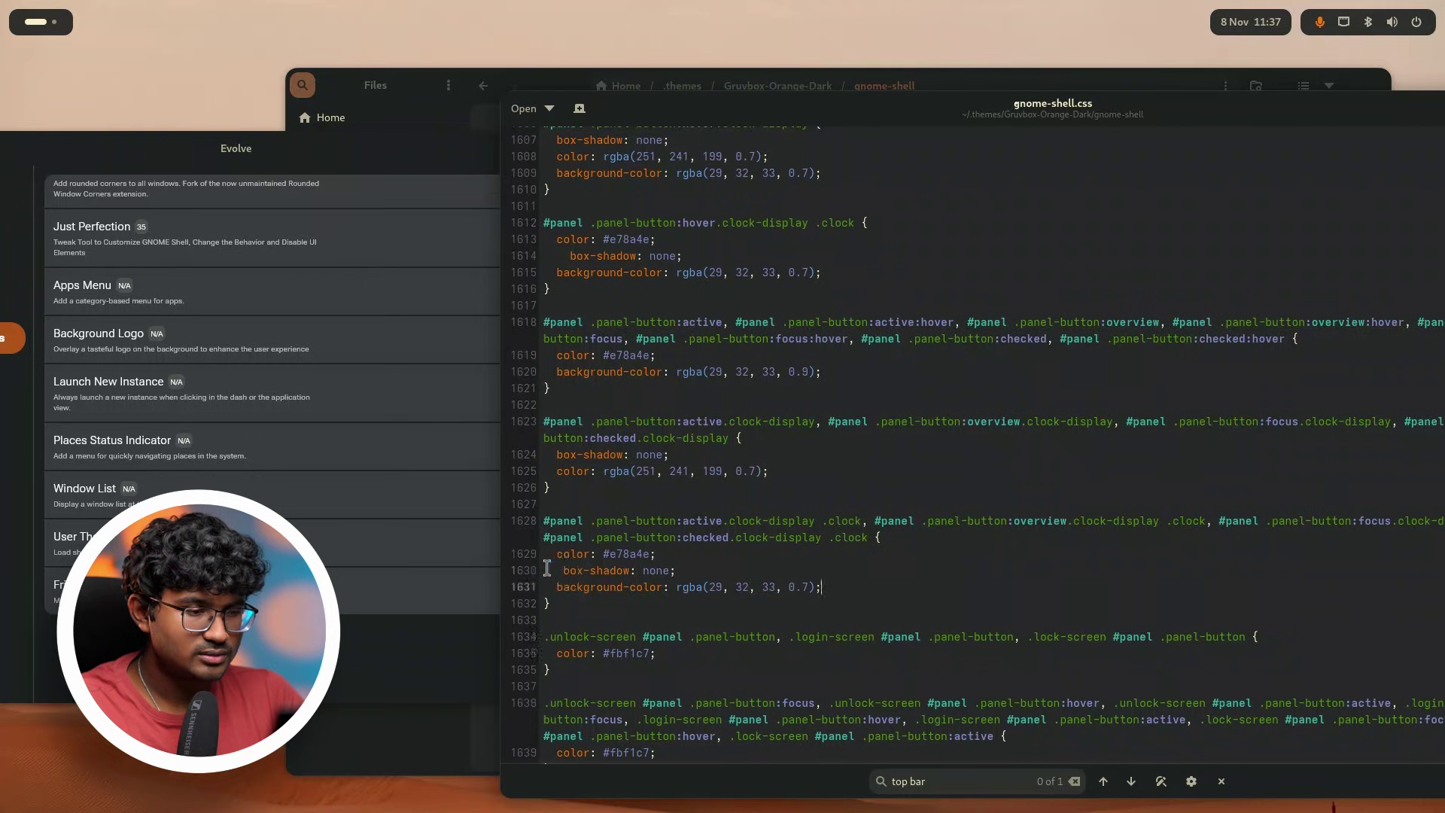
left_click(1249, 22)
left_click(1023, 122)
left_click_drag(993, 114, 716, 115)
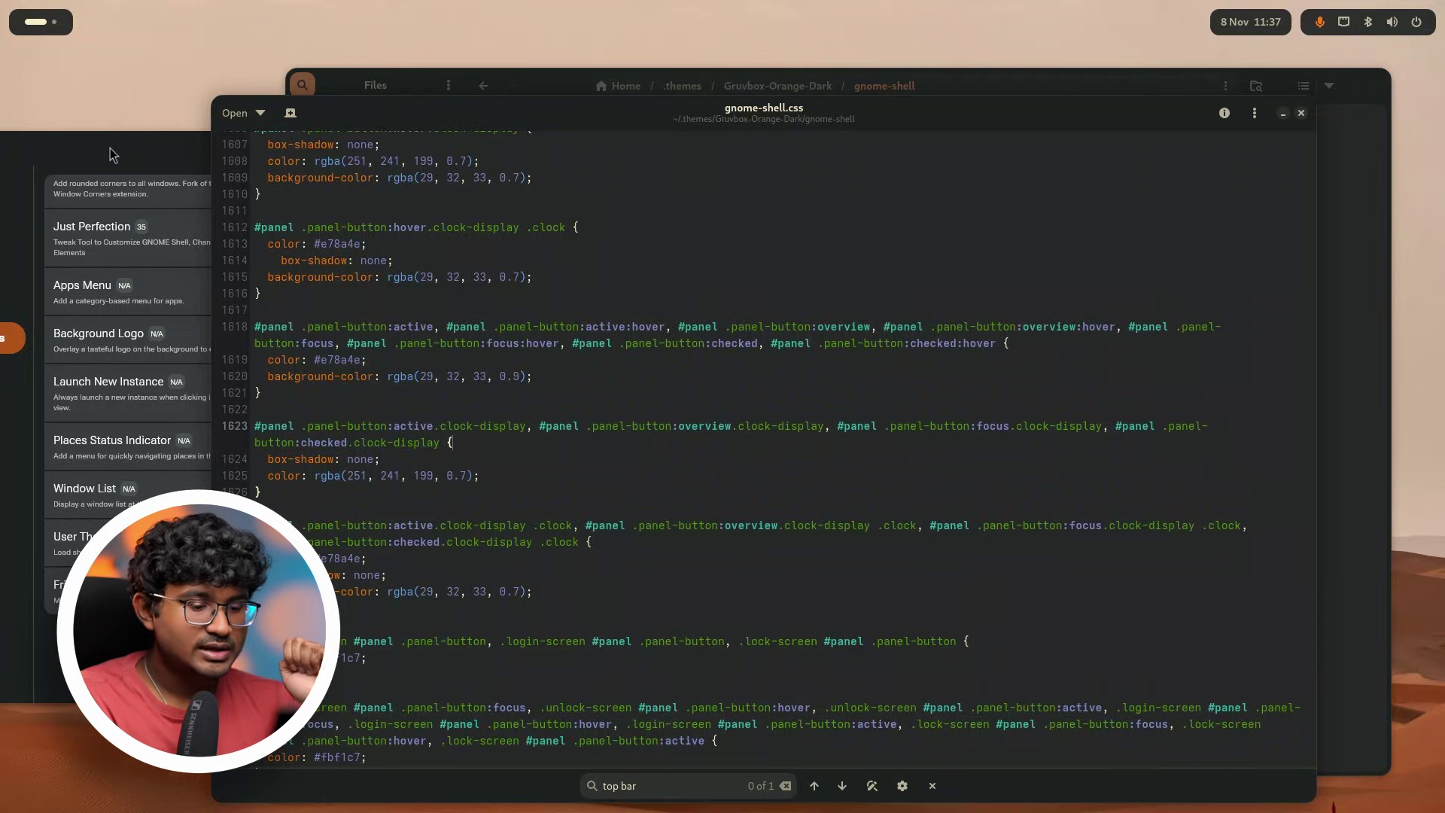
left_click_drag(109, 147, 534, 147)
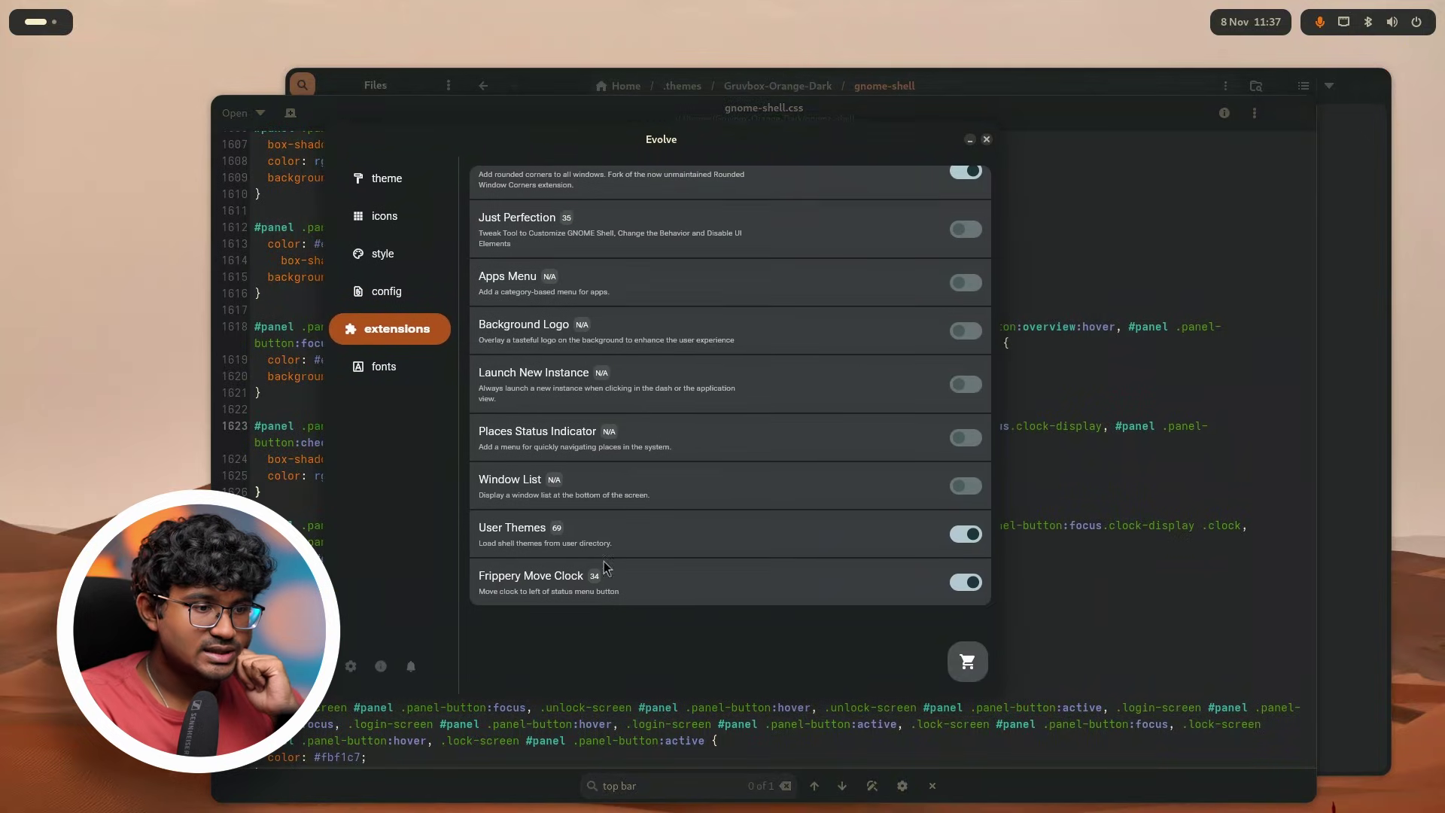
scroll(561, 444, "up", 3)
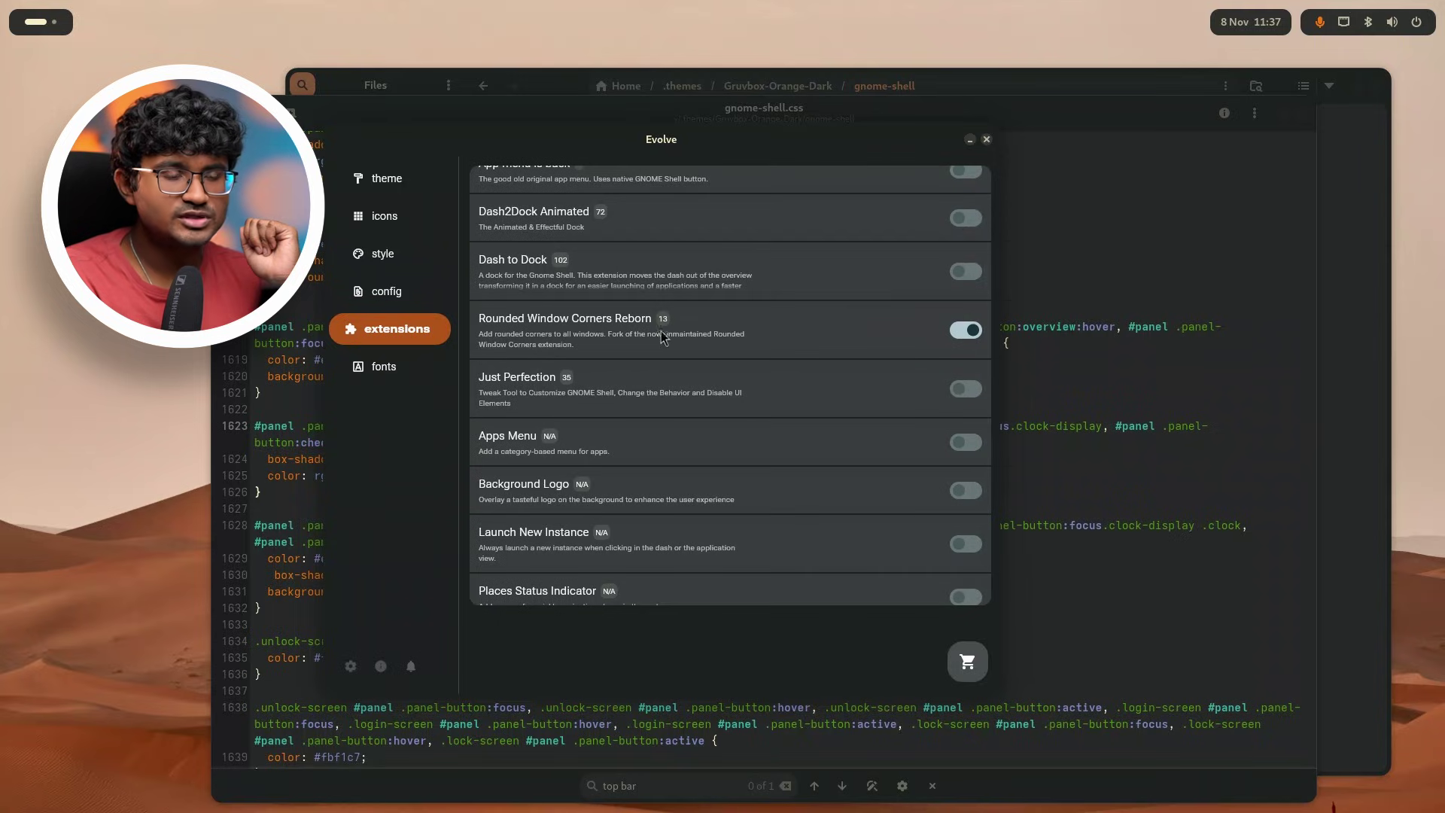
left_click_drag(642, 155, 403, 92)
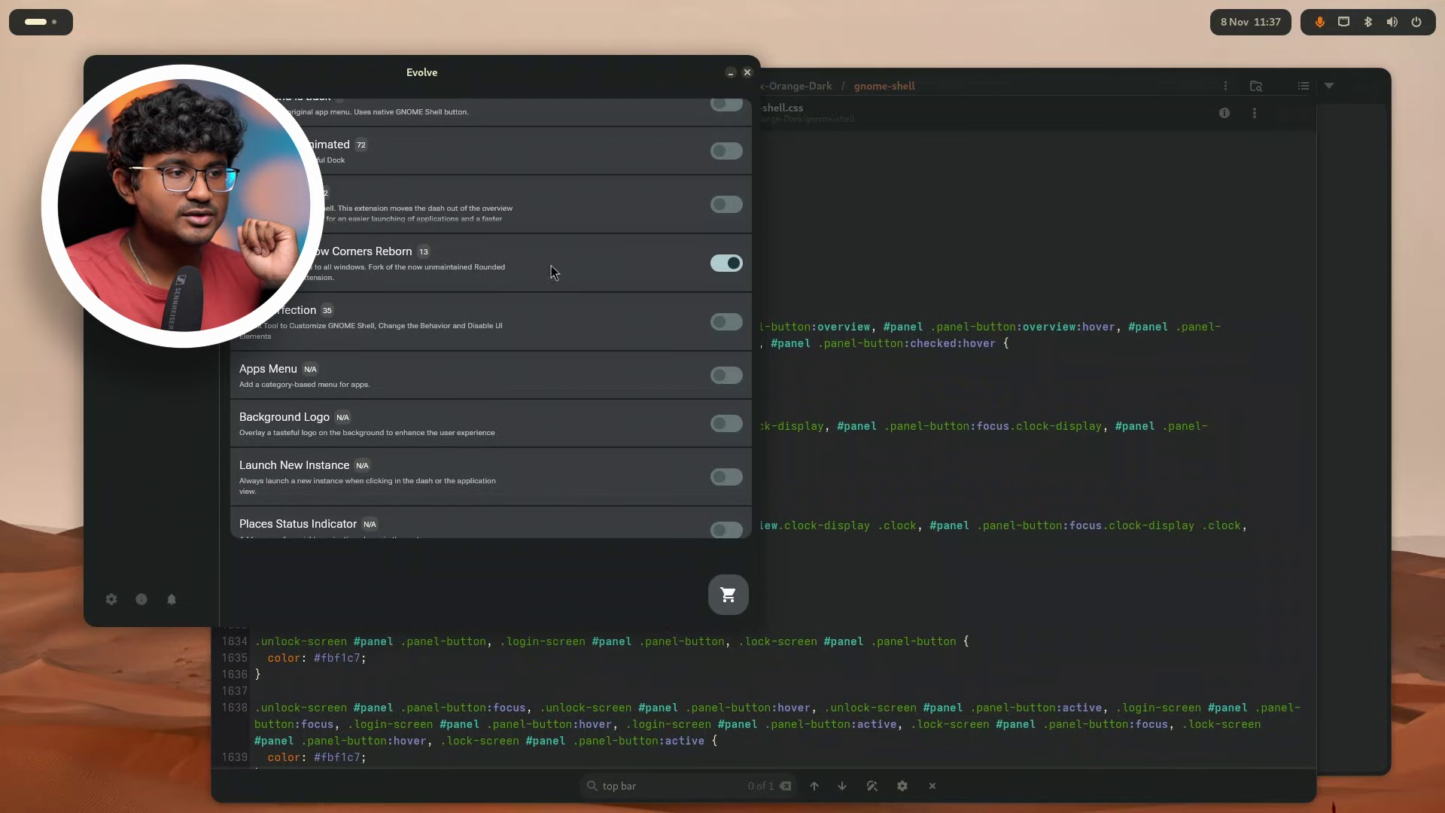
left_click(726, 264)
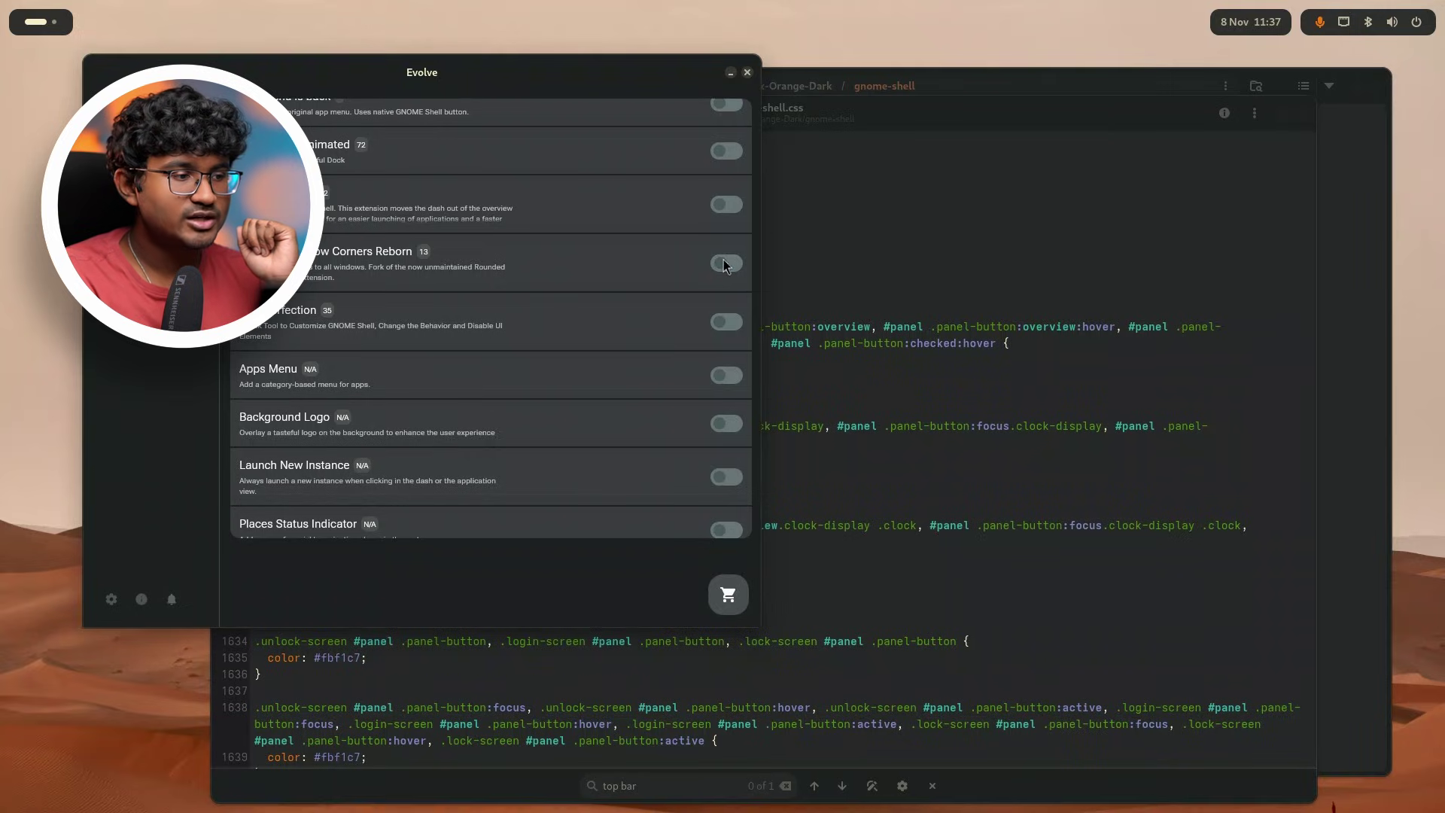
left_click_drag(318, 78, 294, 80)
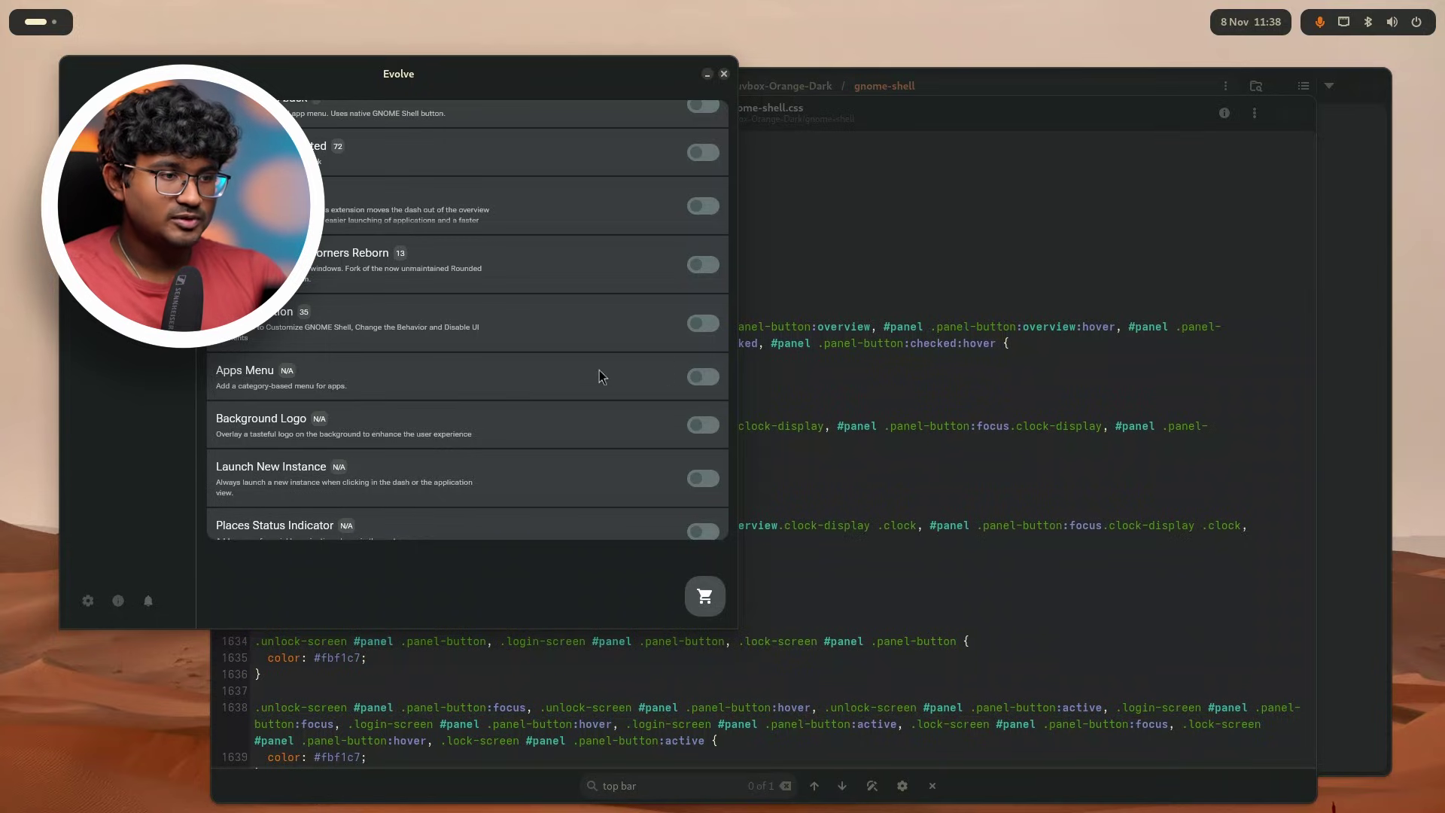
left_click(701, 265)
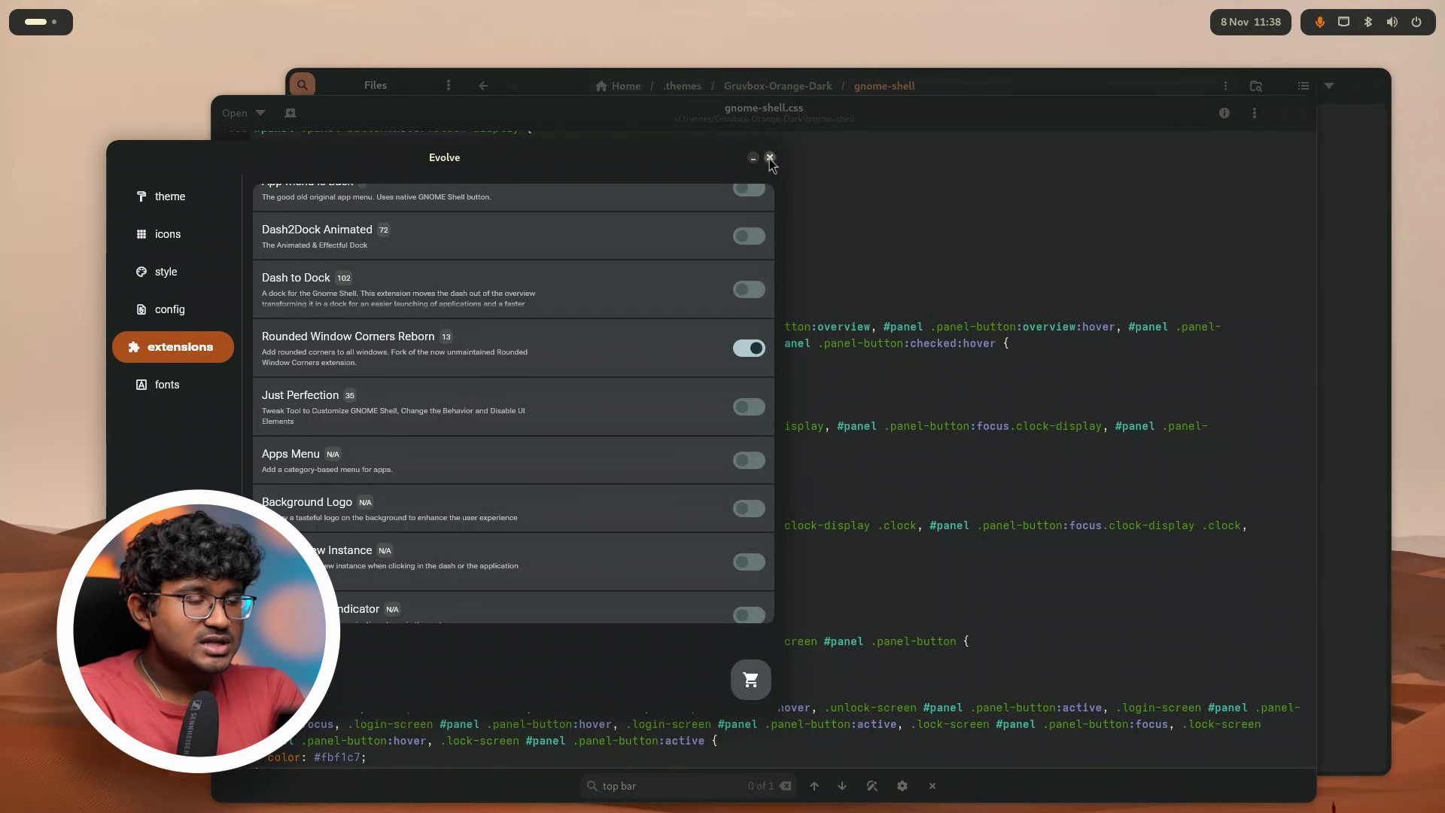
left_click(769, 157)
Open Firefox and search the web for 'clash display variable'.
left_click(30, 22)
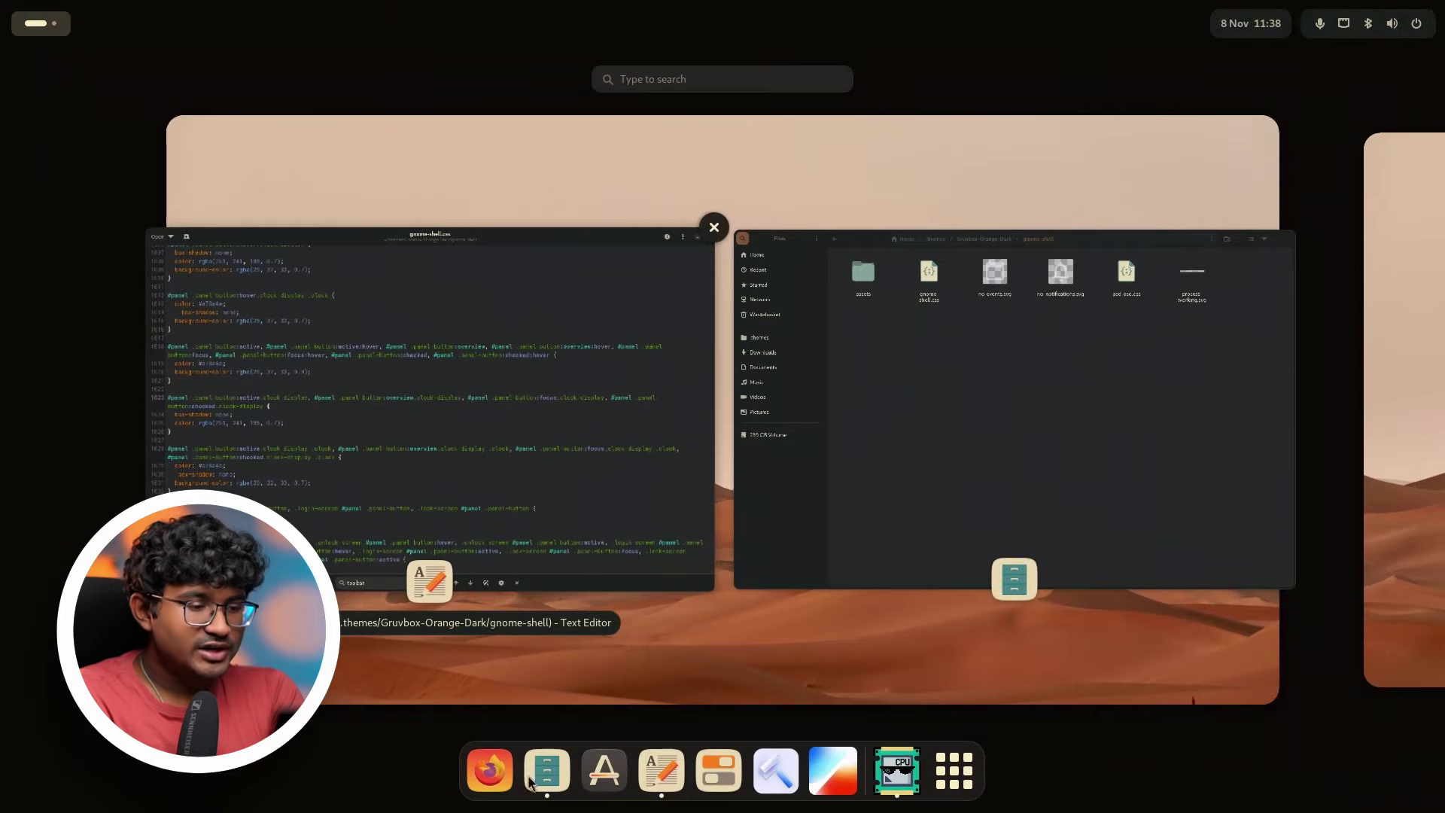
left_click(489, 769)
type("clashfedoraproject.org/start/")
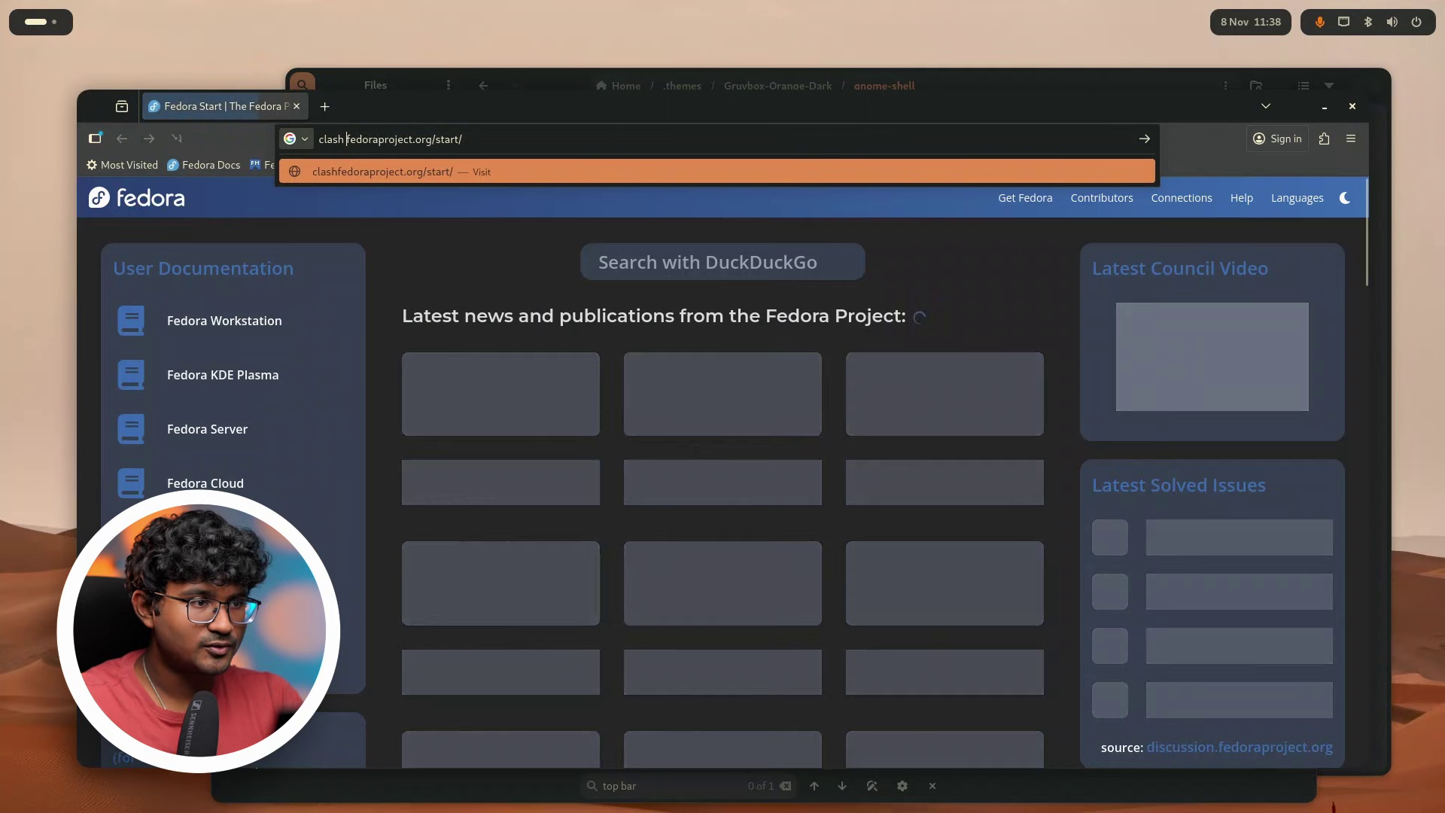
key("shift+End")
key("Delete")
type("sh")
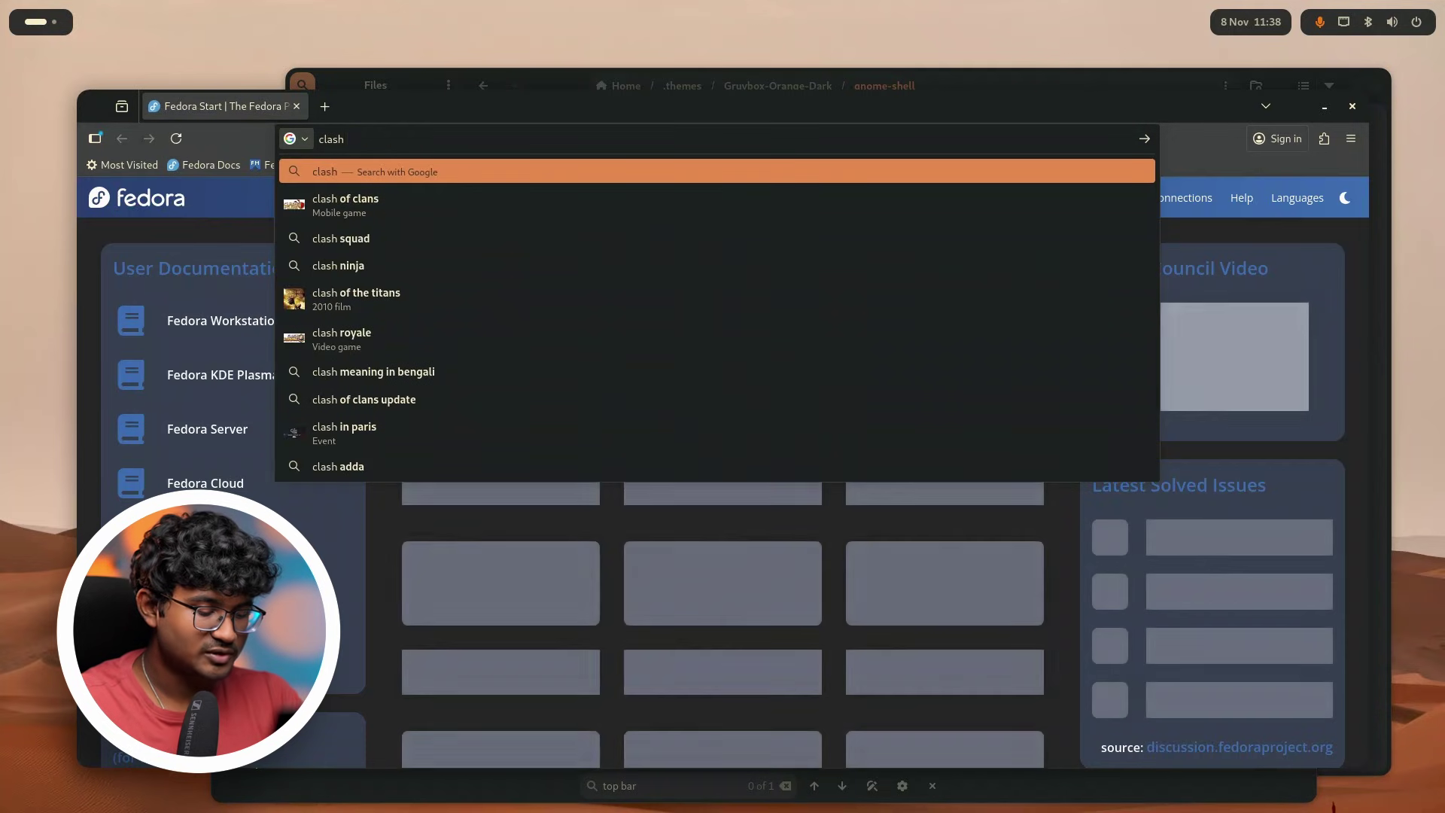
type(" display variable")
key("Return")
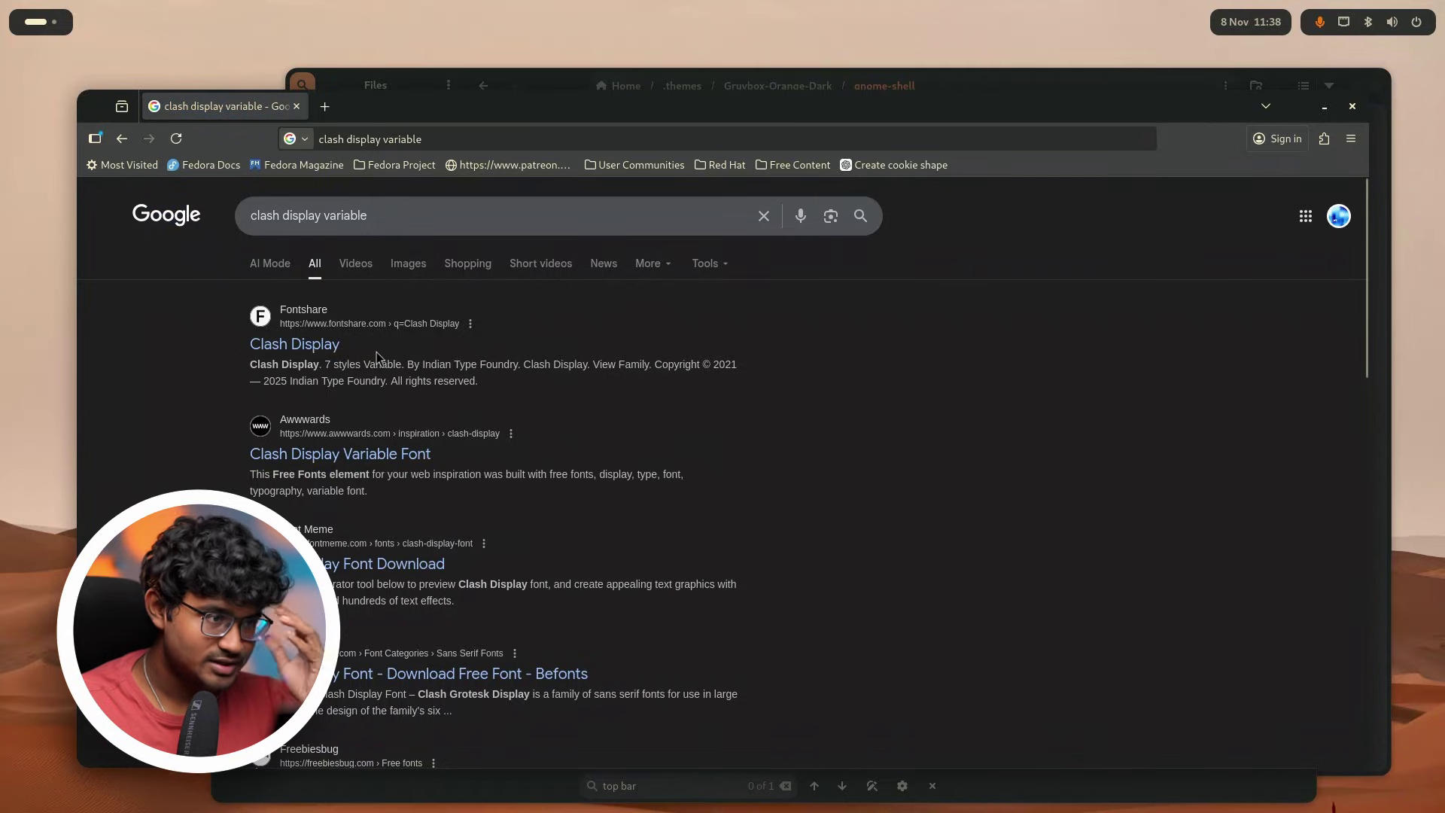
Open the Fontshare Clash Display result, look over the 6-style variable font page, then close the browser.
left_click(312, 348)
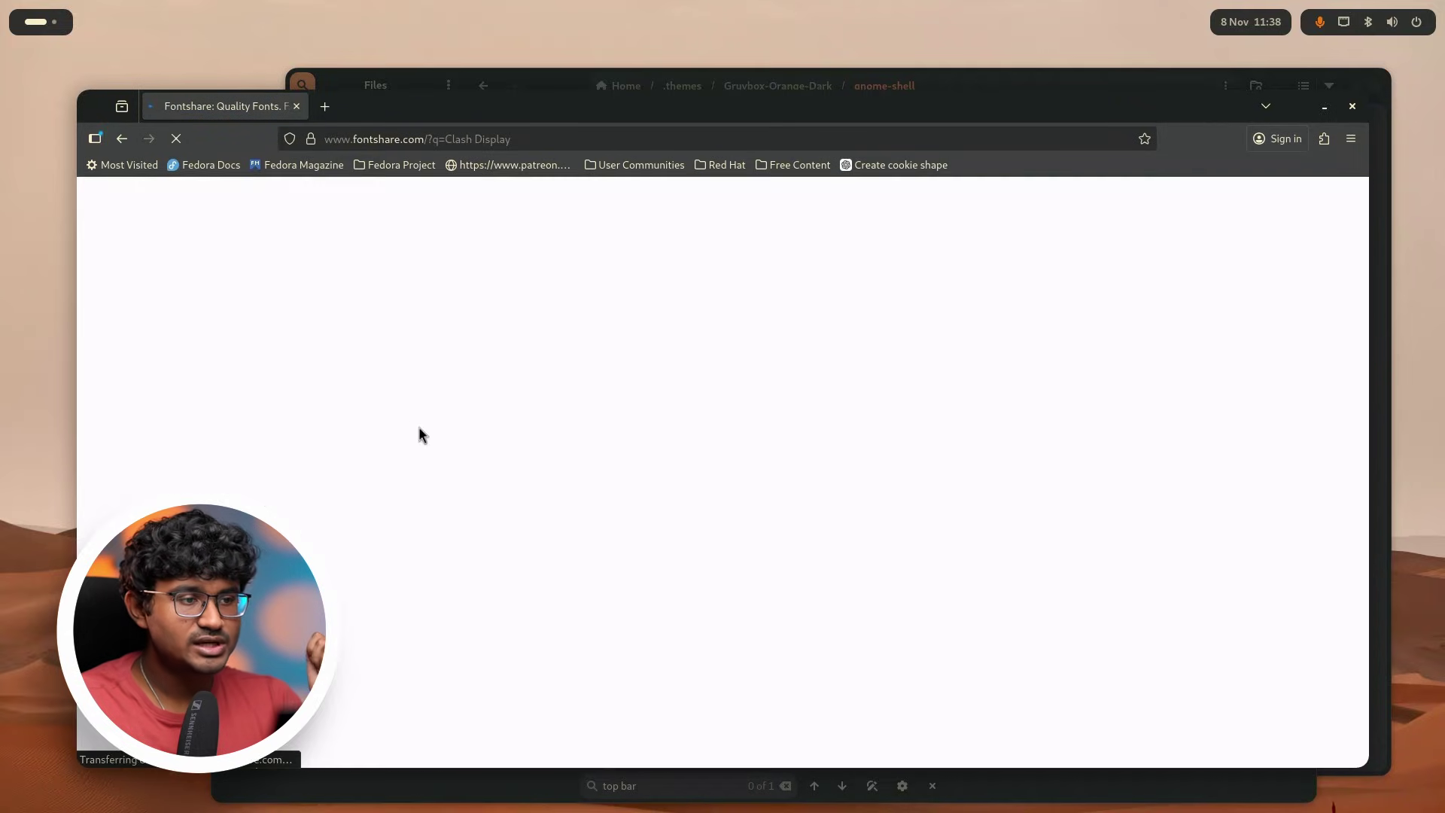
scroll(700, 568, "down", 5)
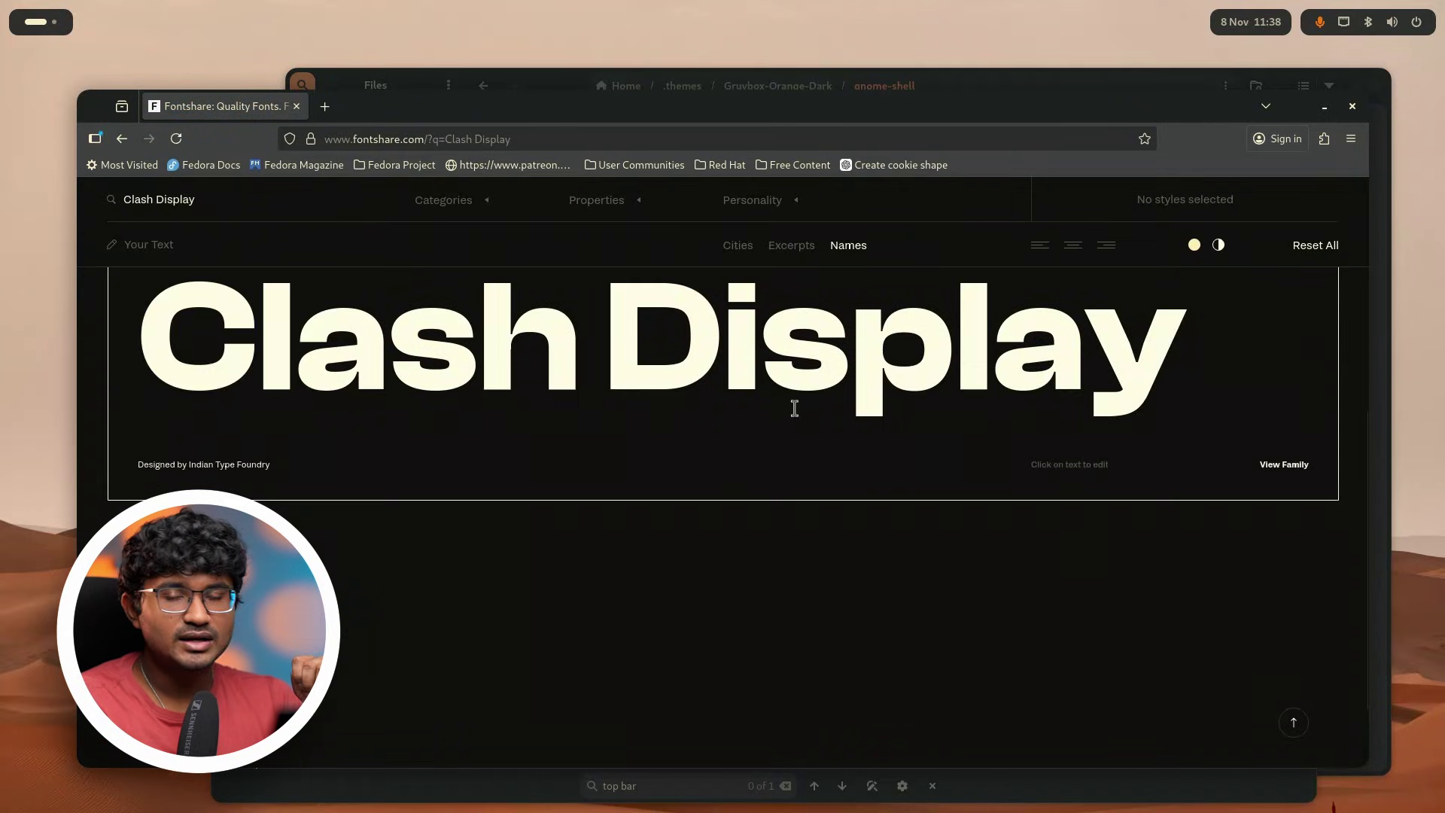
scroll(895, 455, "up", 2)
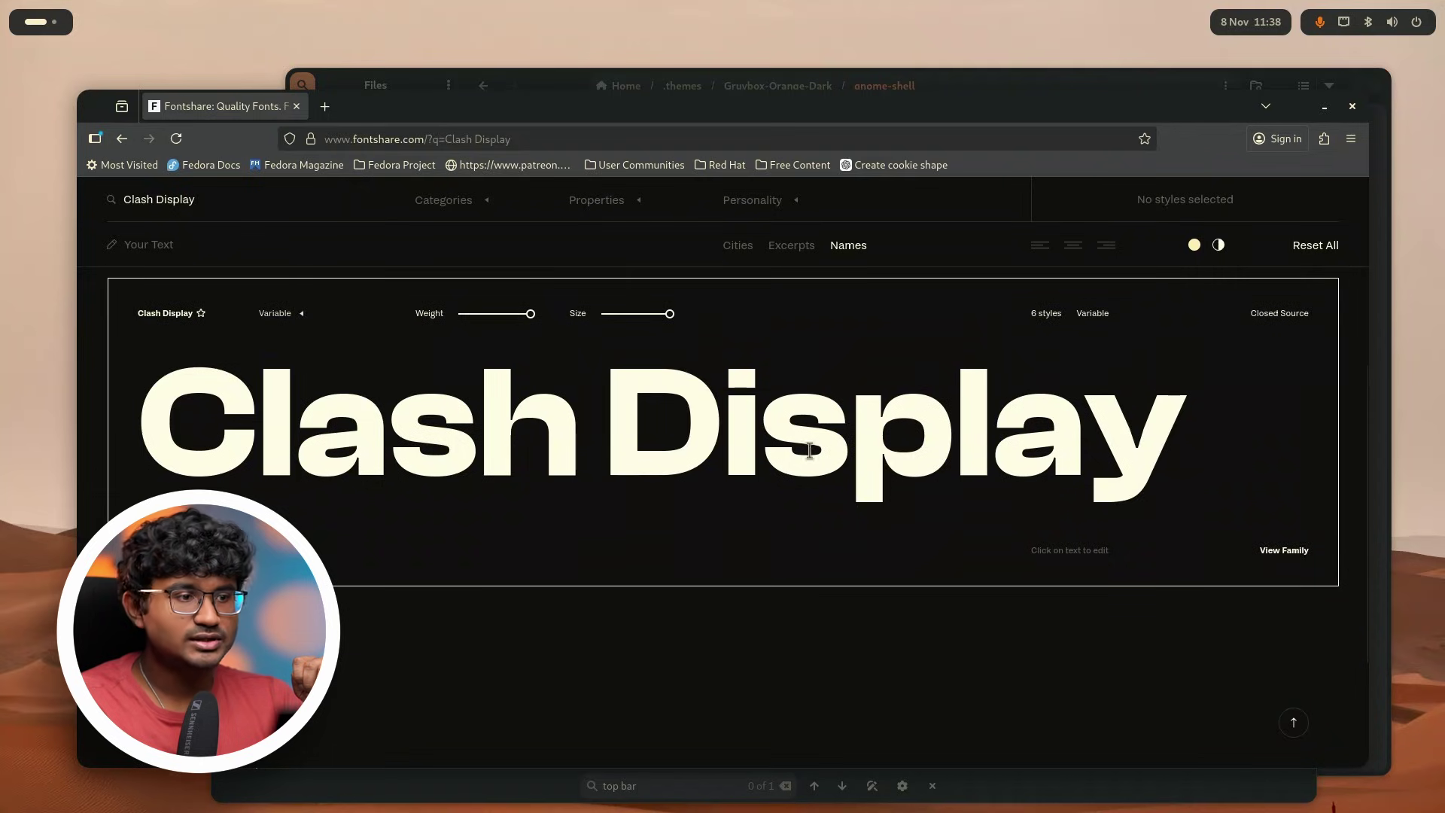
left_click_drag(1188, 109, 1164, 179)
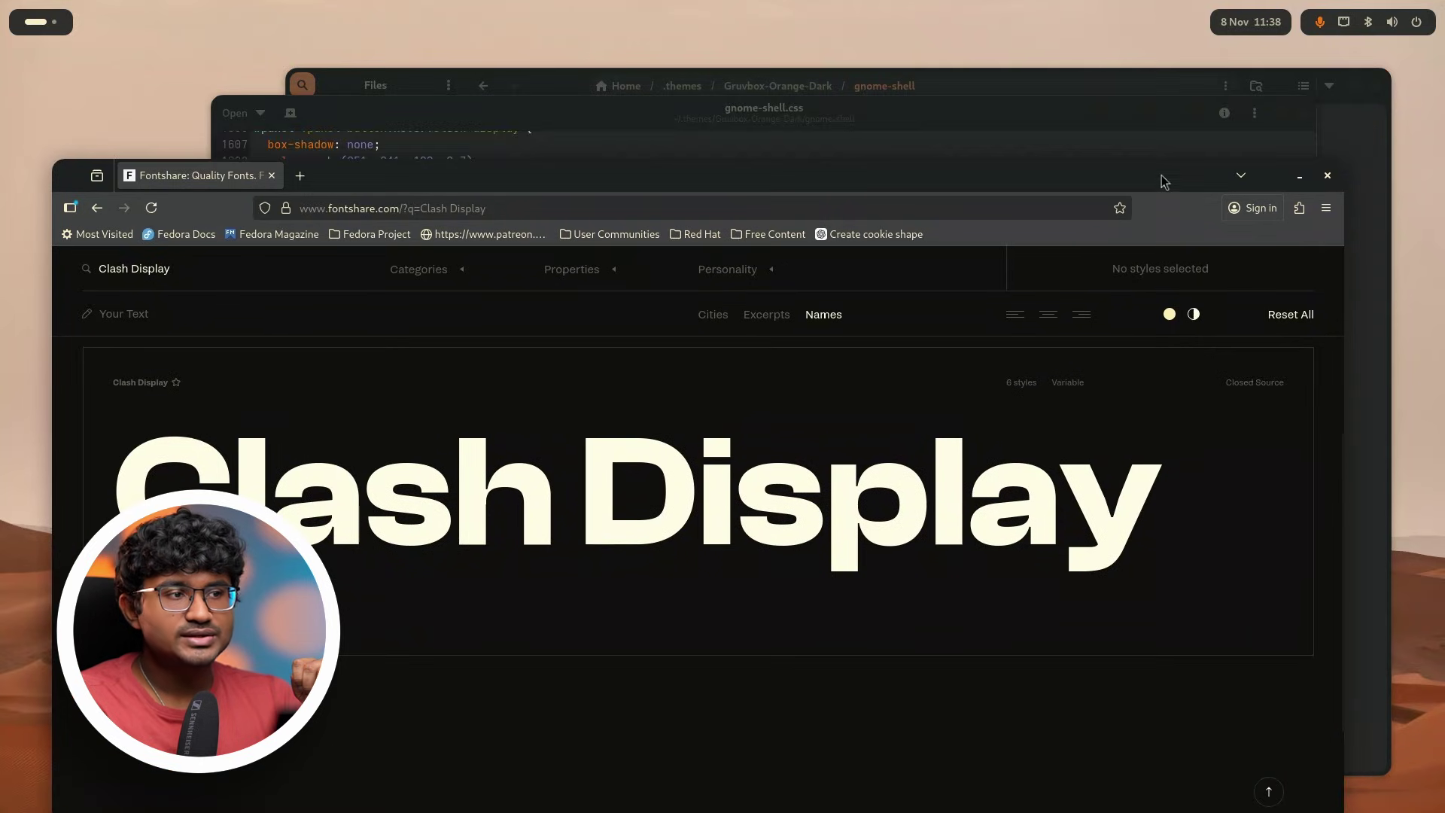
left_click(1327, 175)
Preview the Montserrat and JetBrains Mono fonts in Evolve's font browser, then close Evolve.
left_click(60, 22)
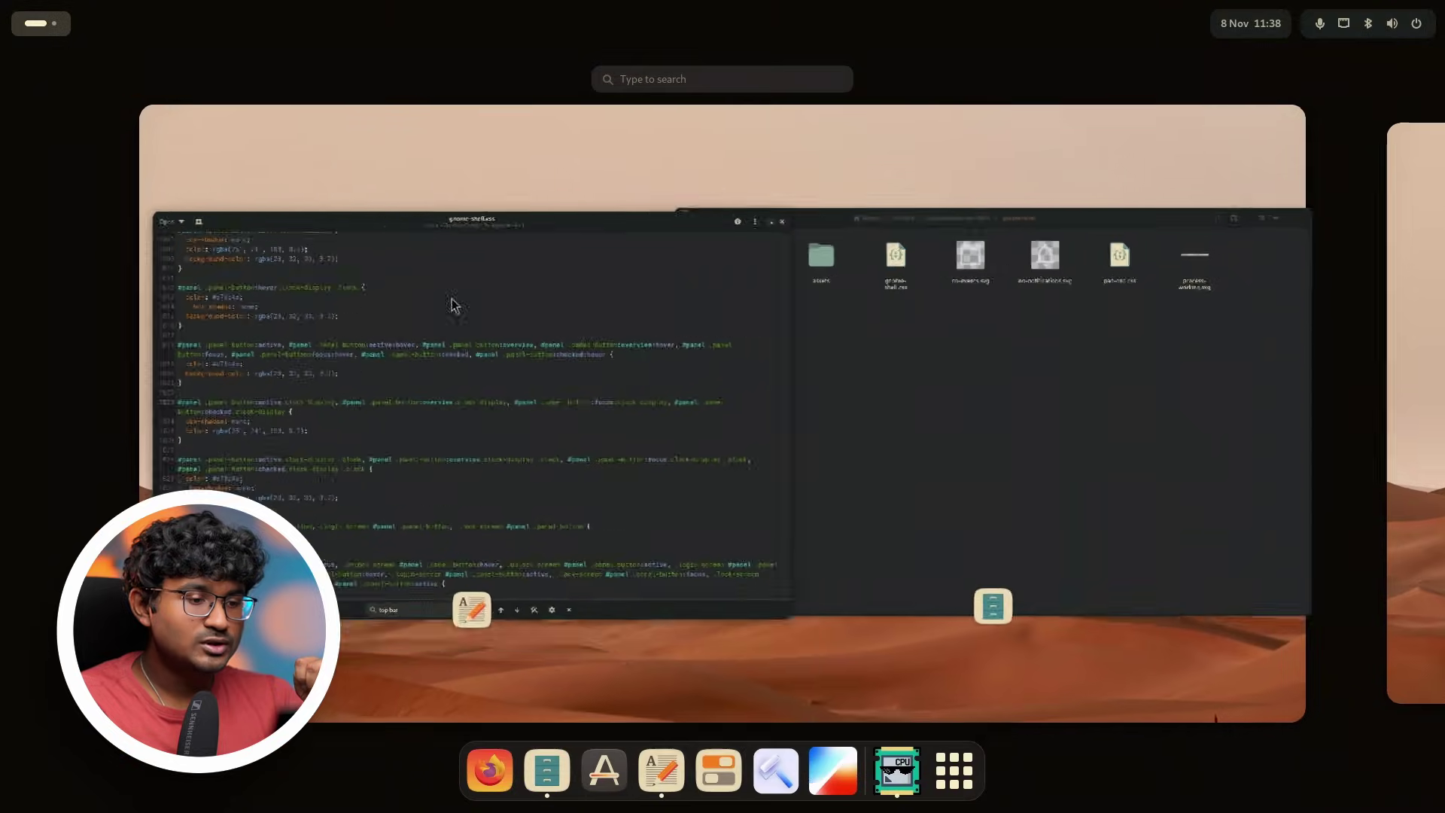
left_click(779, 771)
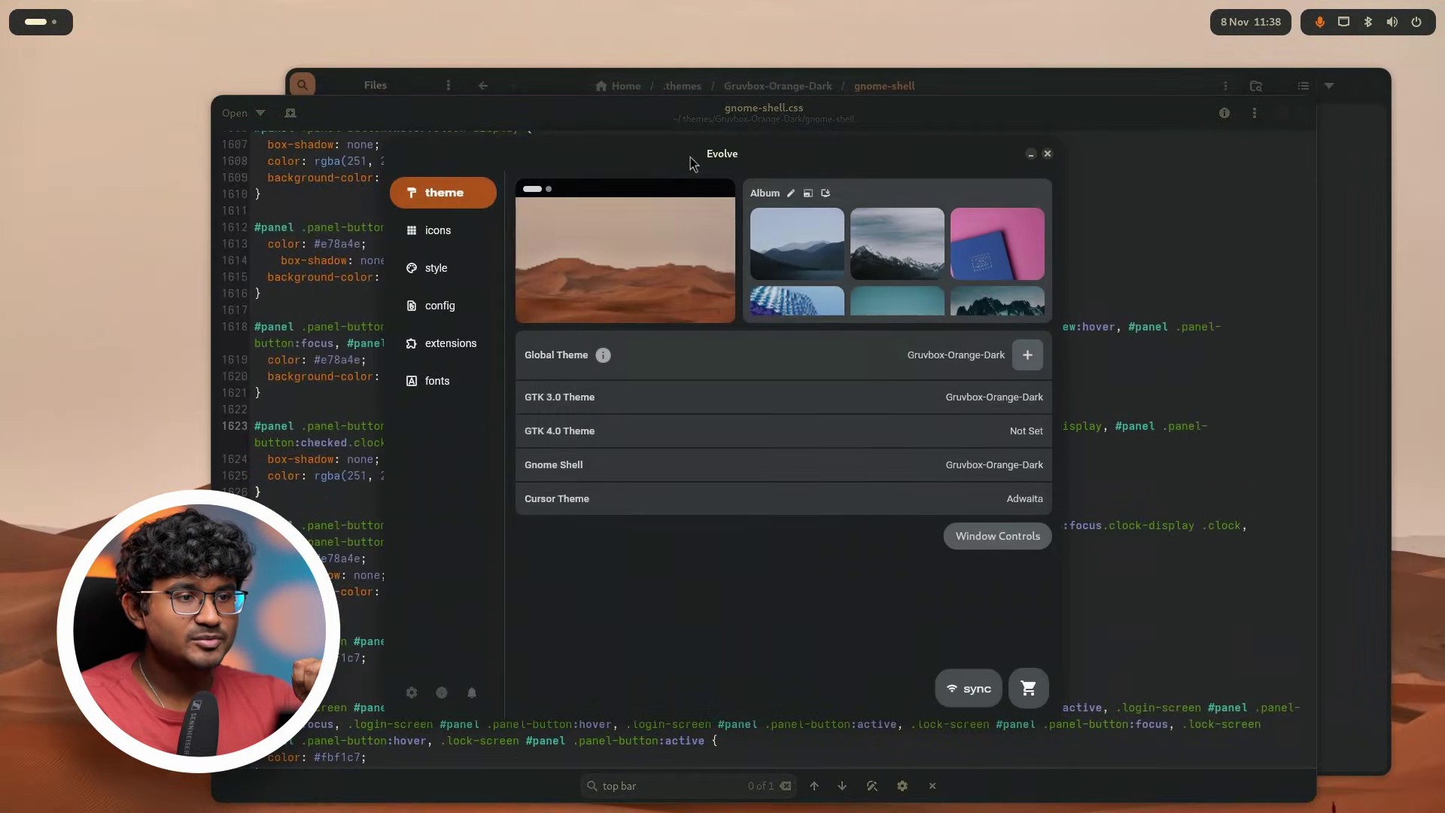
left_click(318, 380)
left_click(899, 685)
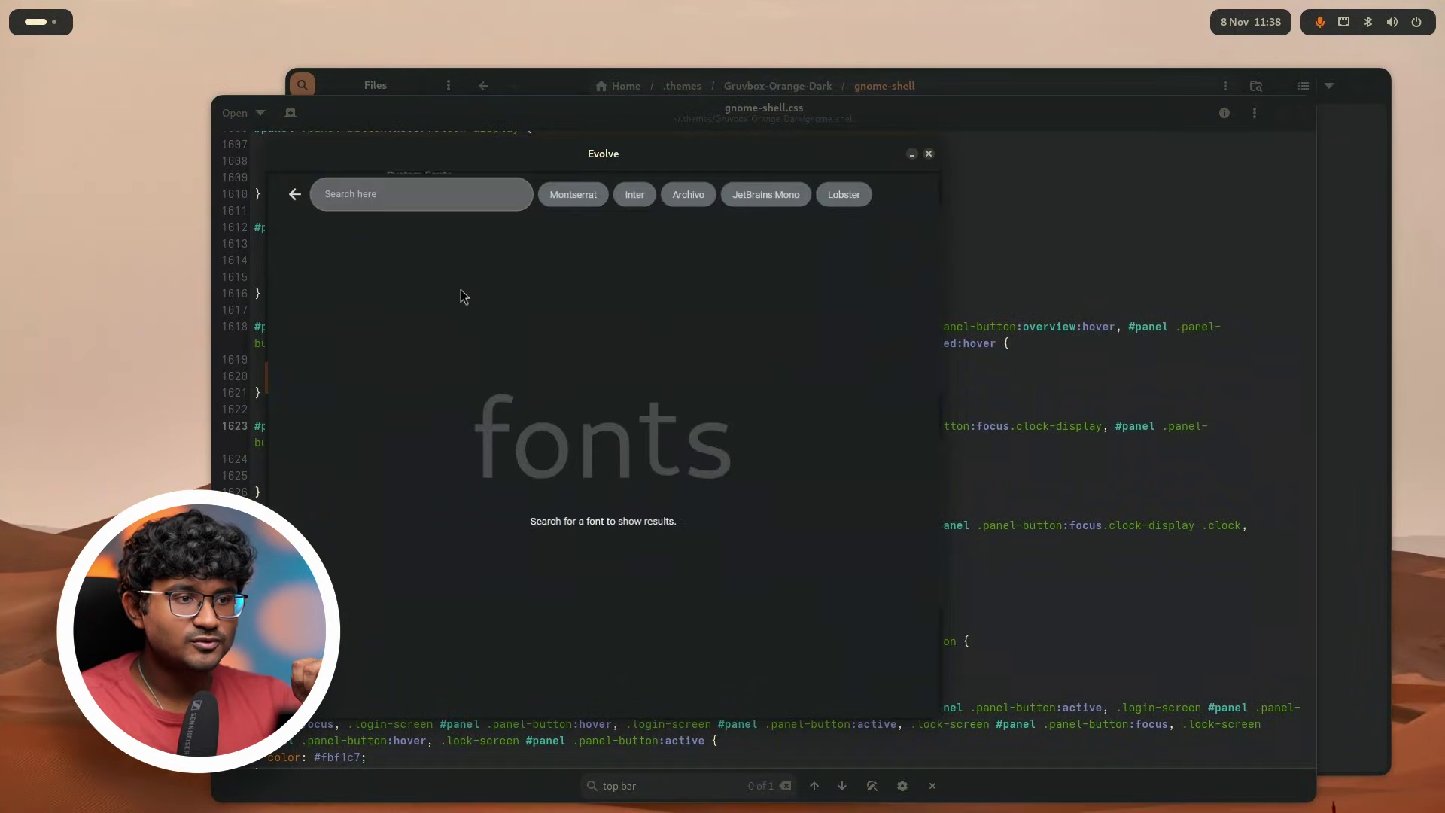
left_click(571, 188)
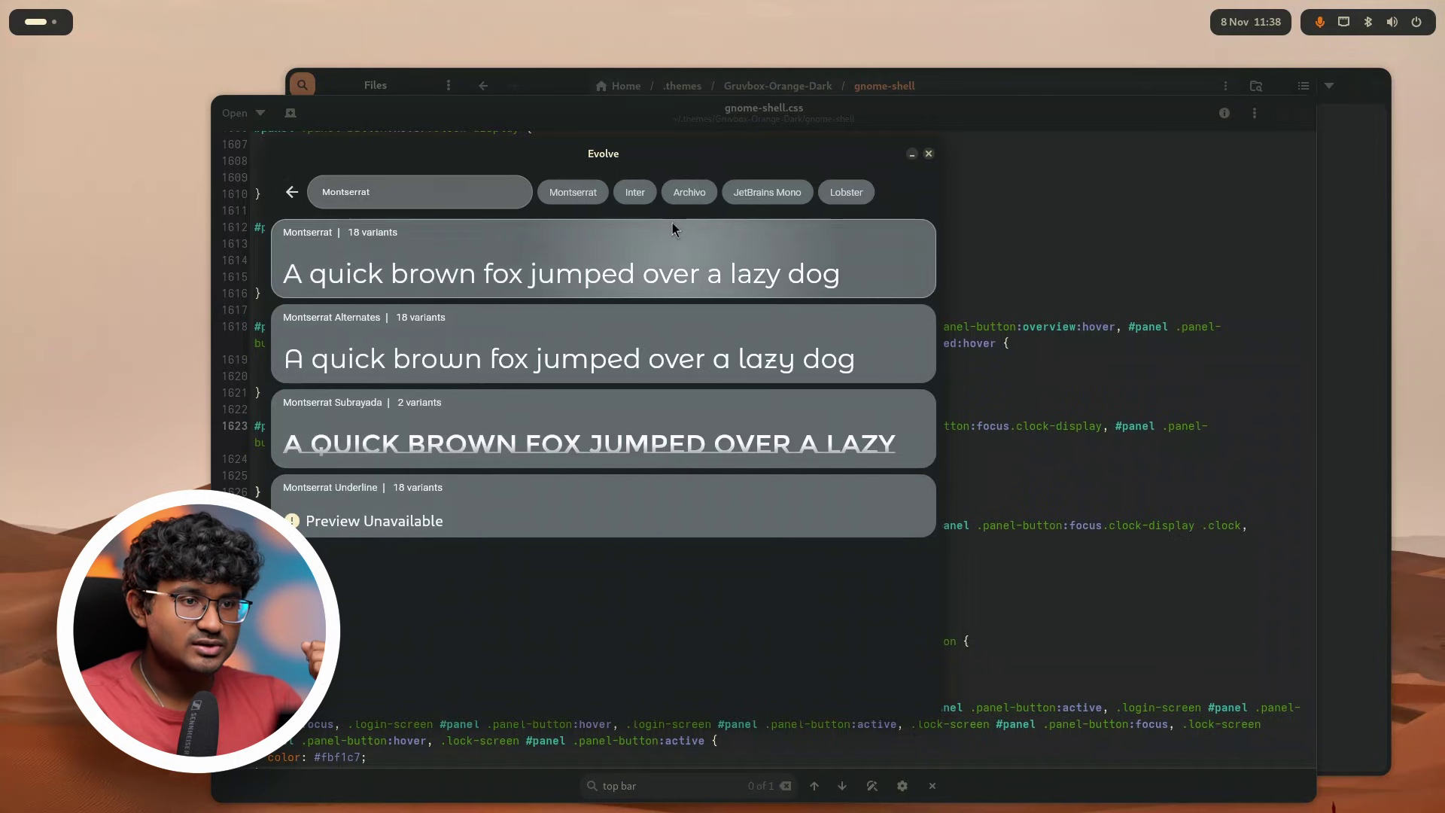
left_click(779, 198)
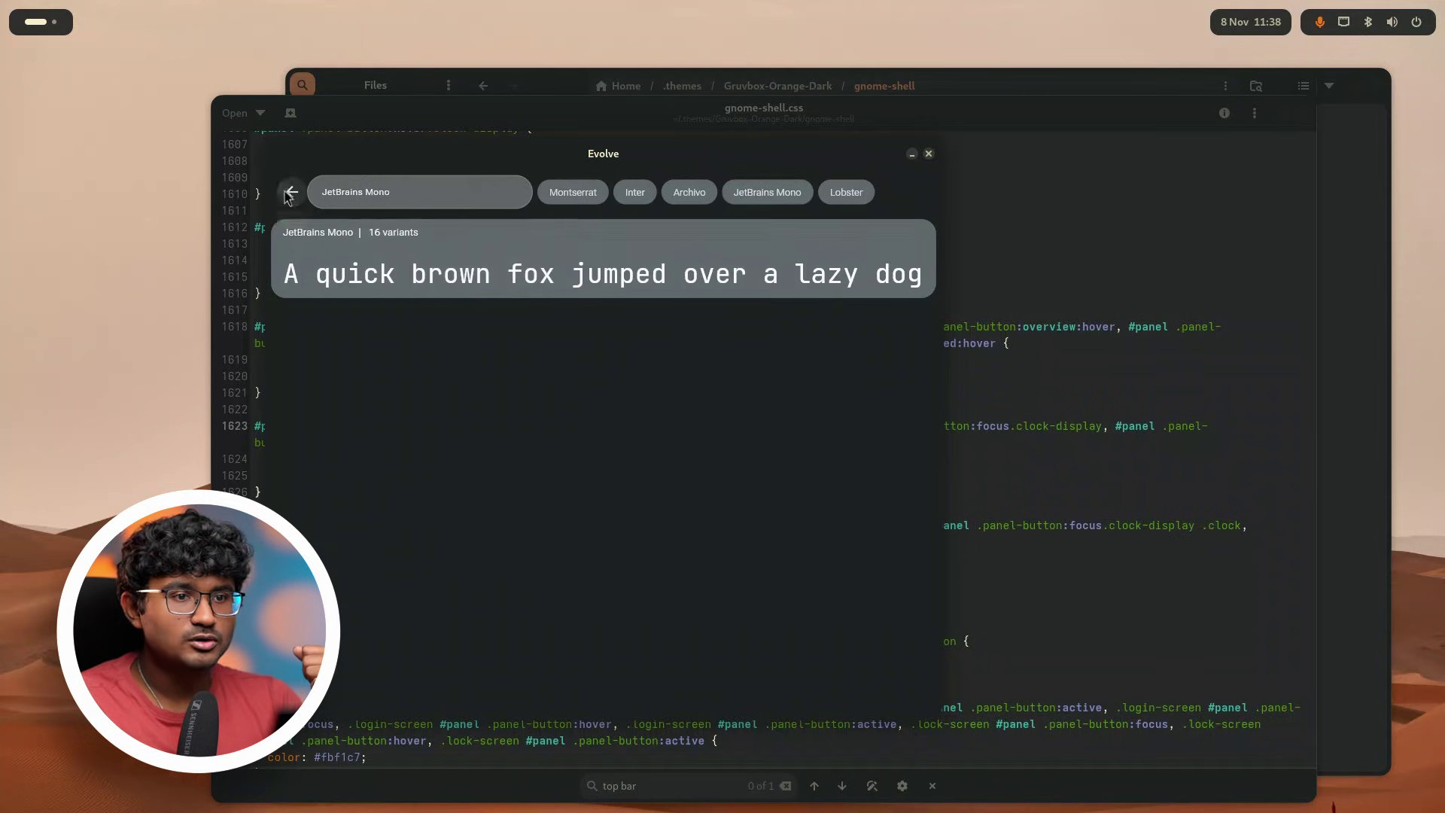
key("Escape")
left_click_drag(686, 110, 675, 114)
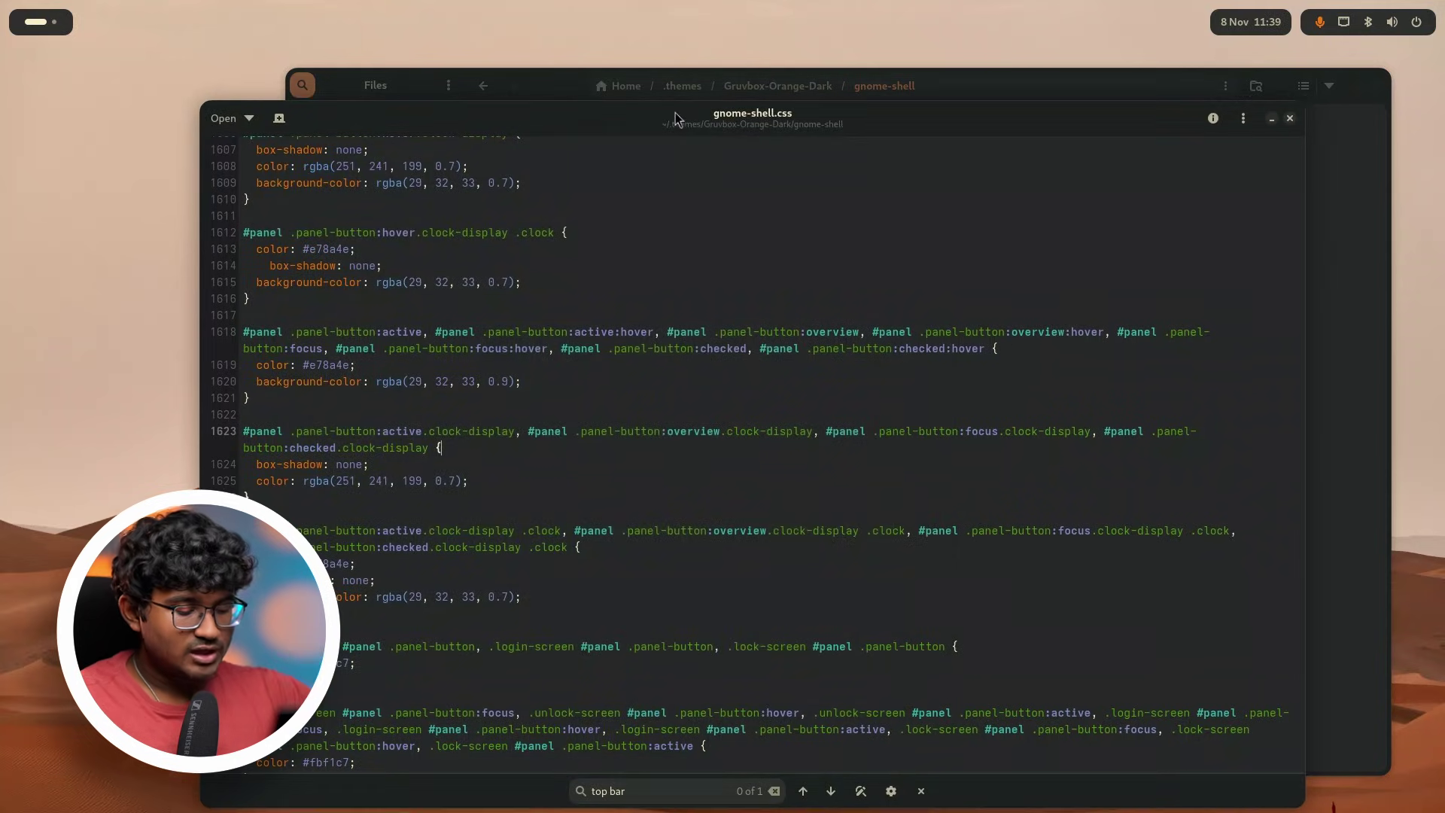
Run 'sudo dnf install conky' in a terminal, confirm conky-1.22.2 is already installed, and close it.
key("ctrl+alt+t")
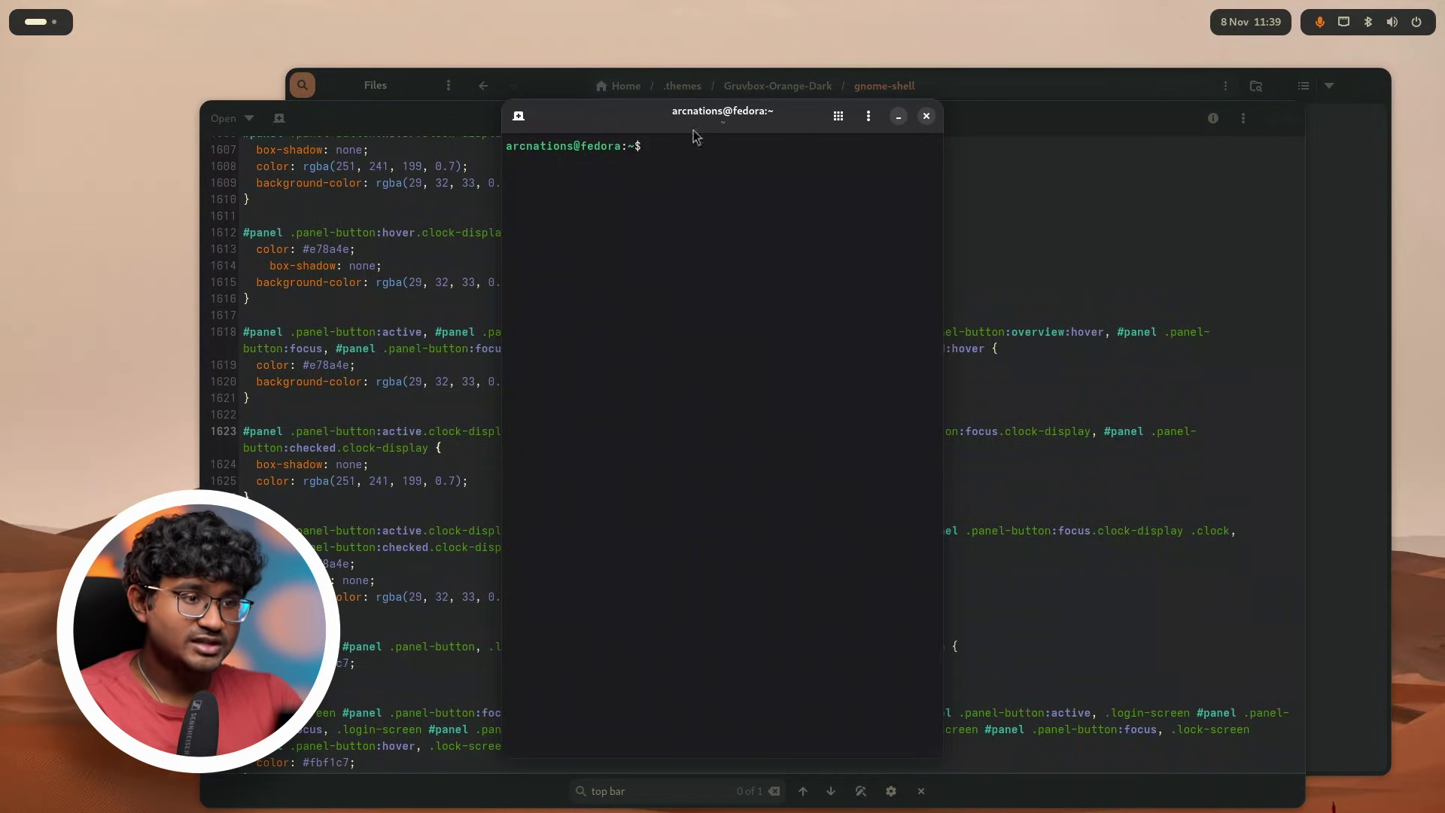
type("sudo dnf inst")
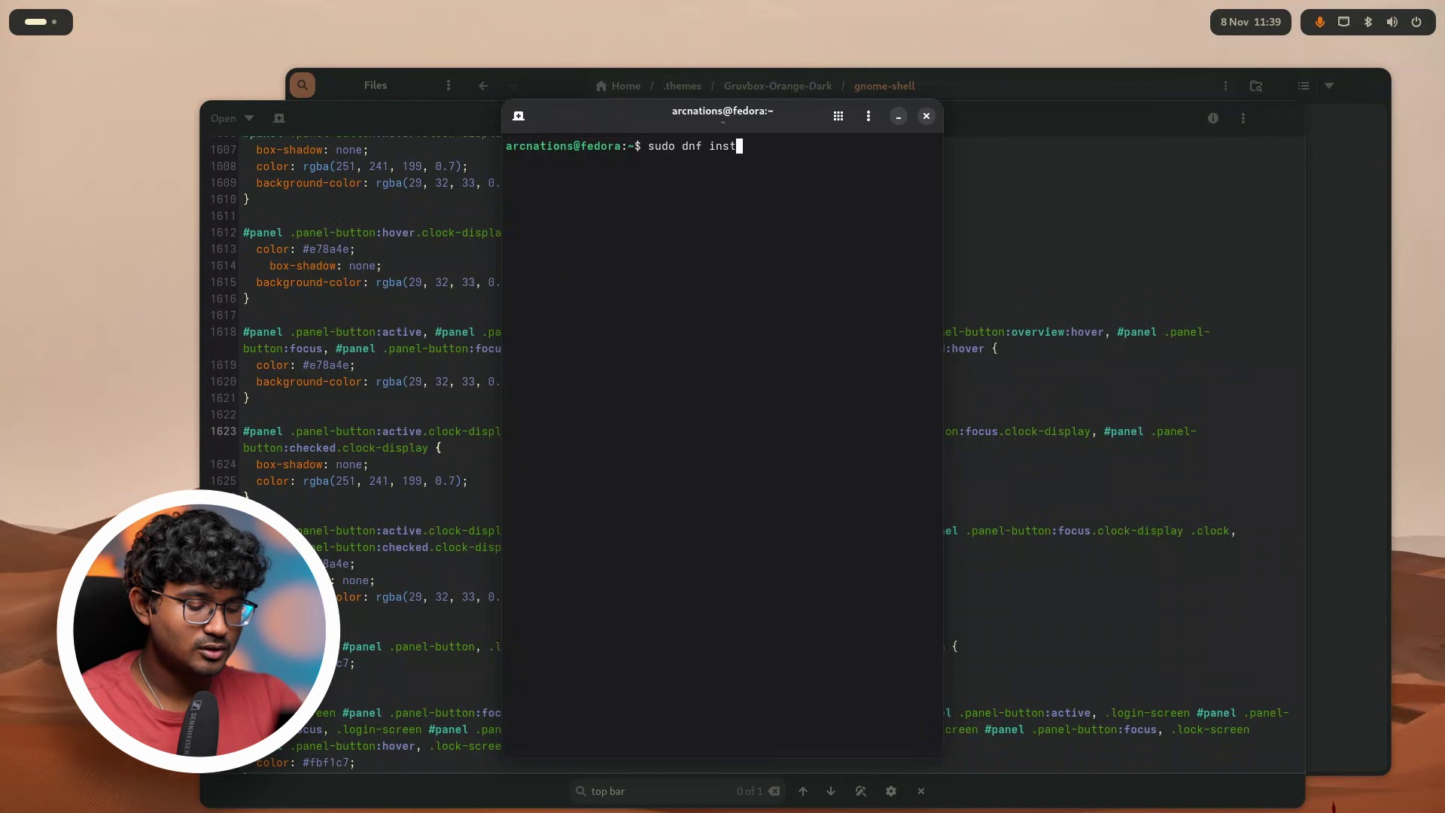
type("all conky")
key("Return")
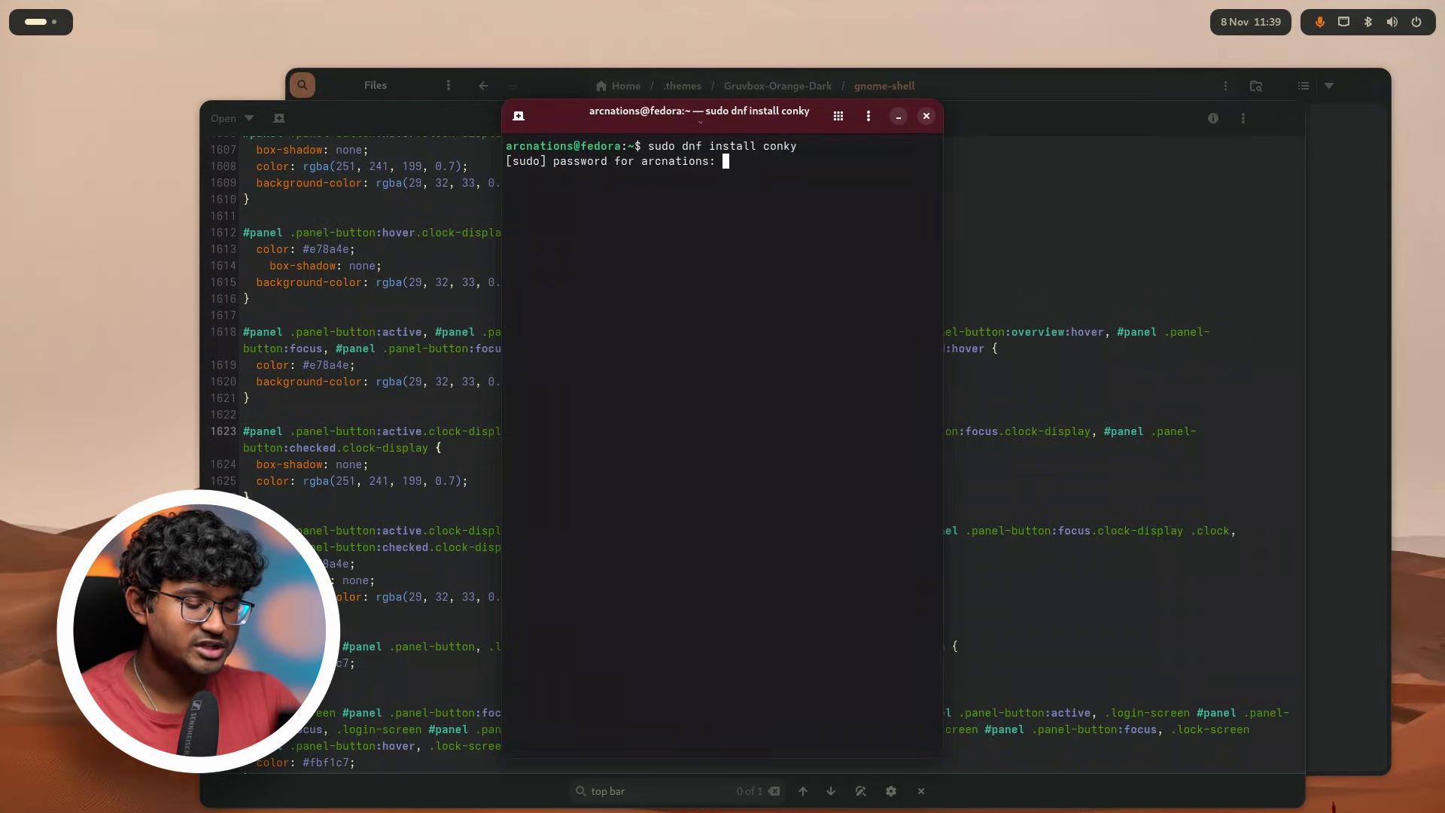
key("Return")
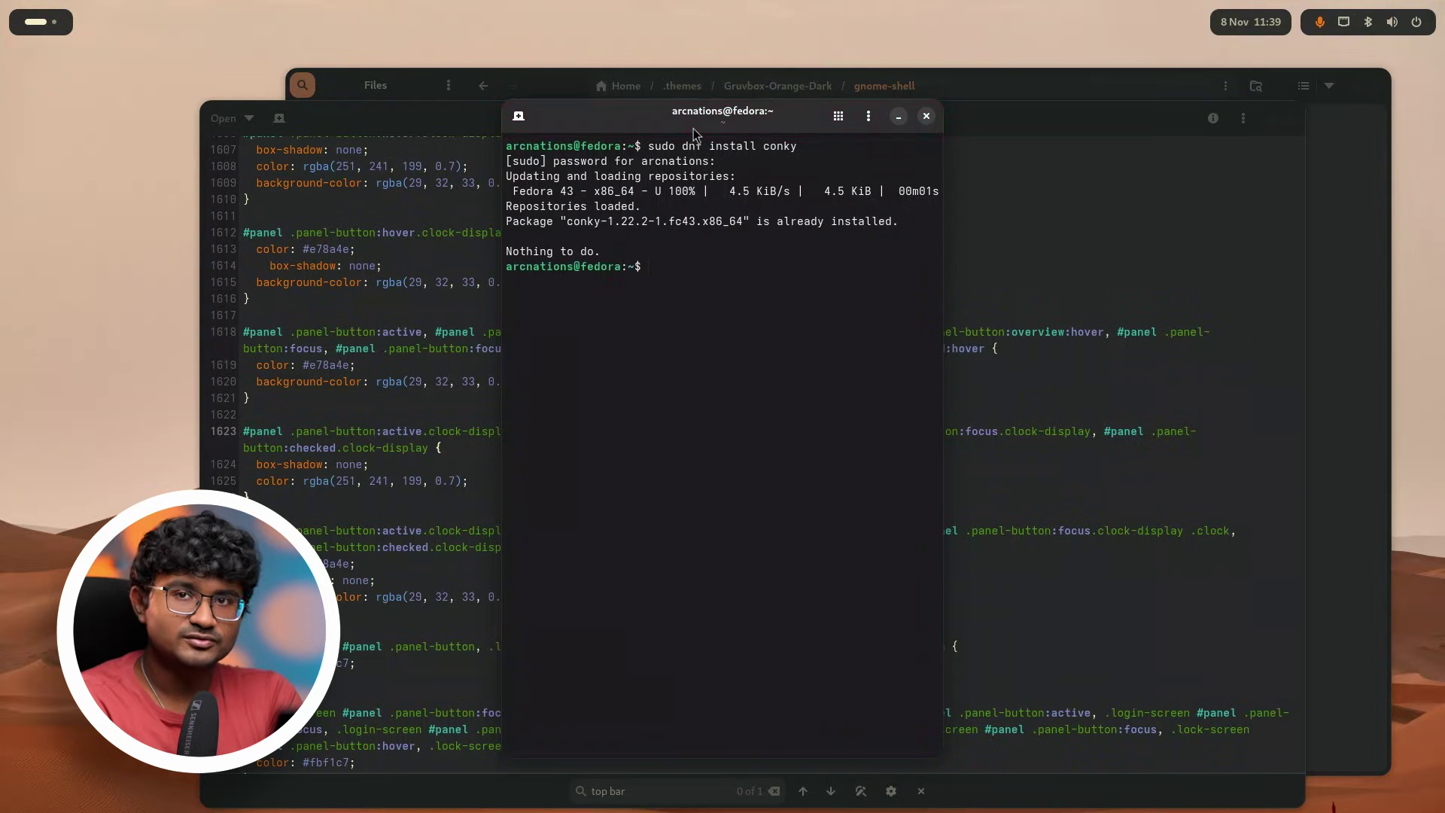
left_click_drag(693, 134, 437, 146)
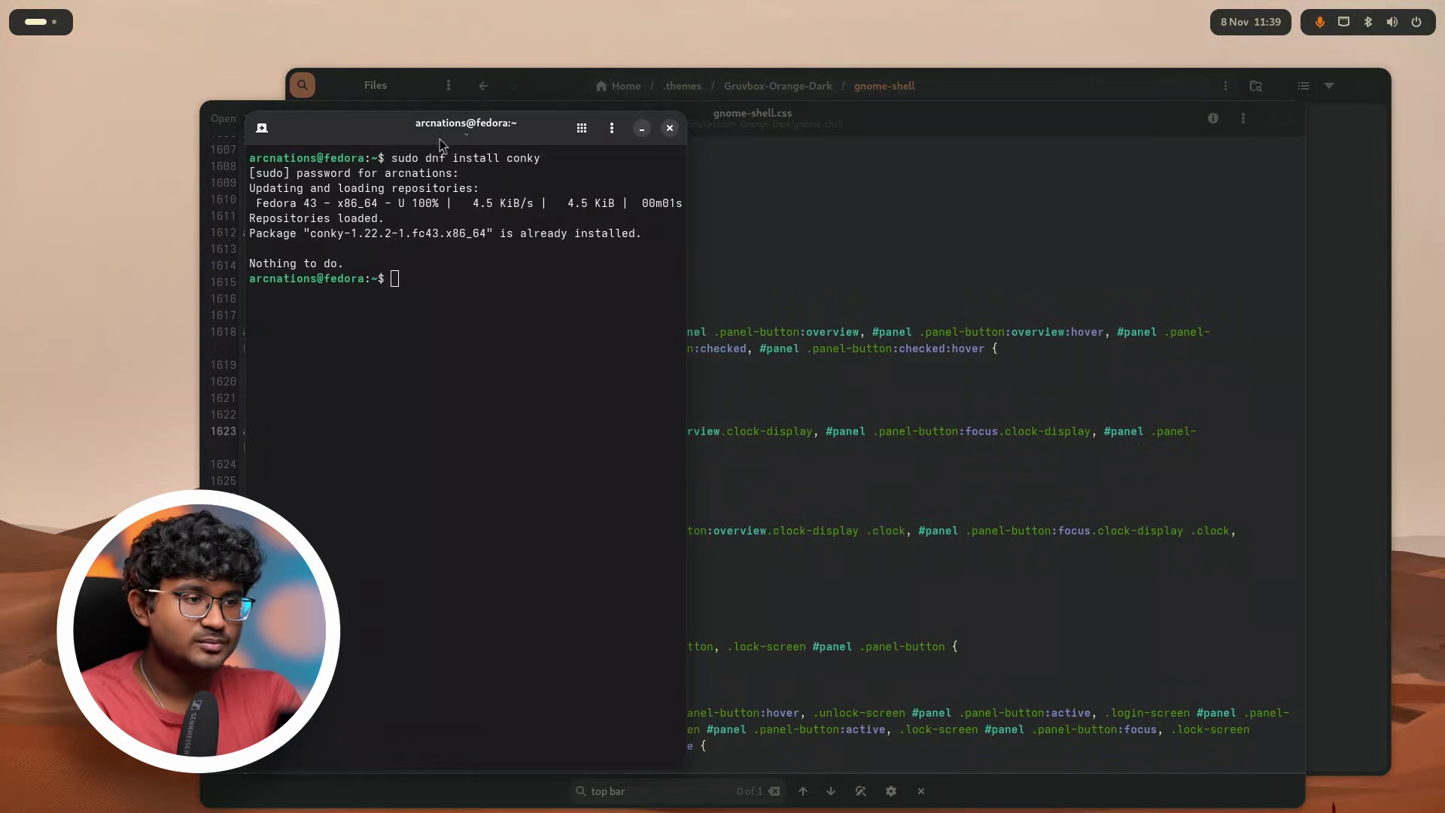
left_click(669, 128)
Find the AT folder from a new Home tab in Files and open UID13's conky1.conf.
left_click(555, 89)
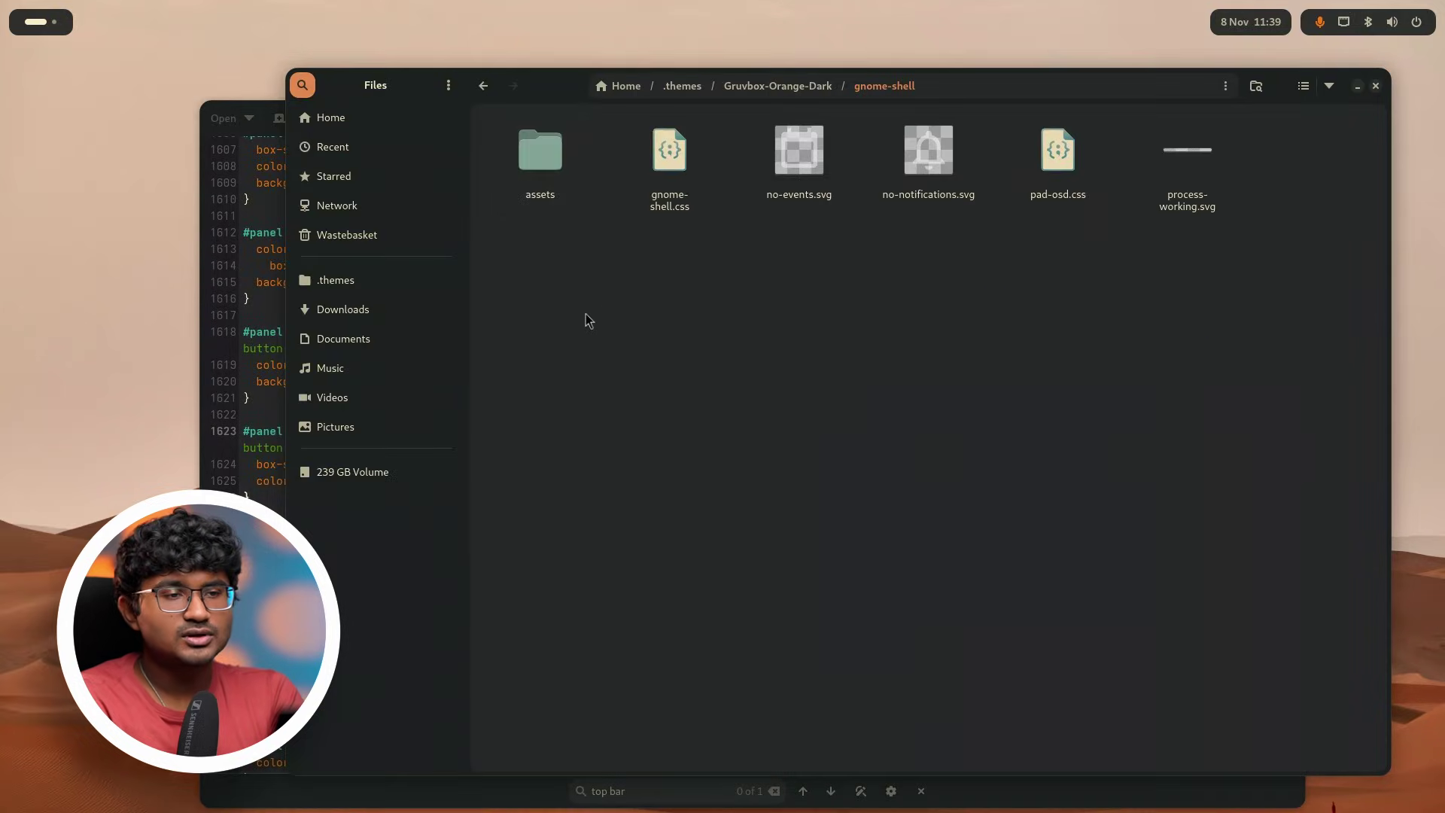
middle_click(331, 117)
left_click(1029, 131)
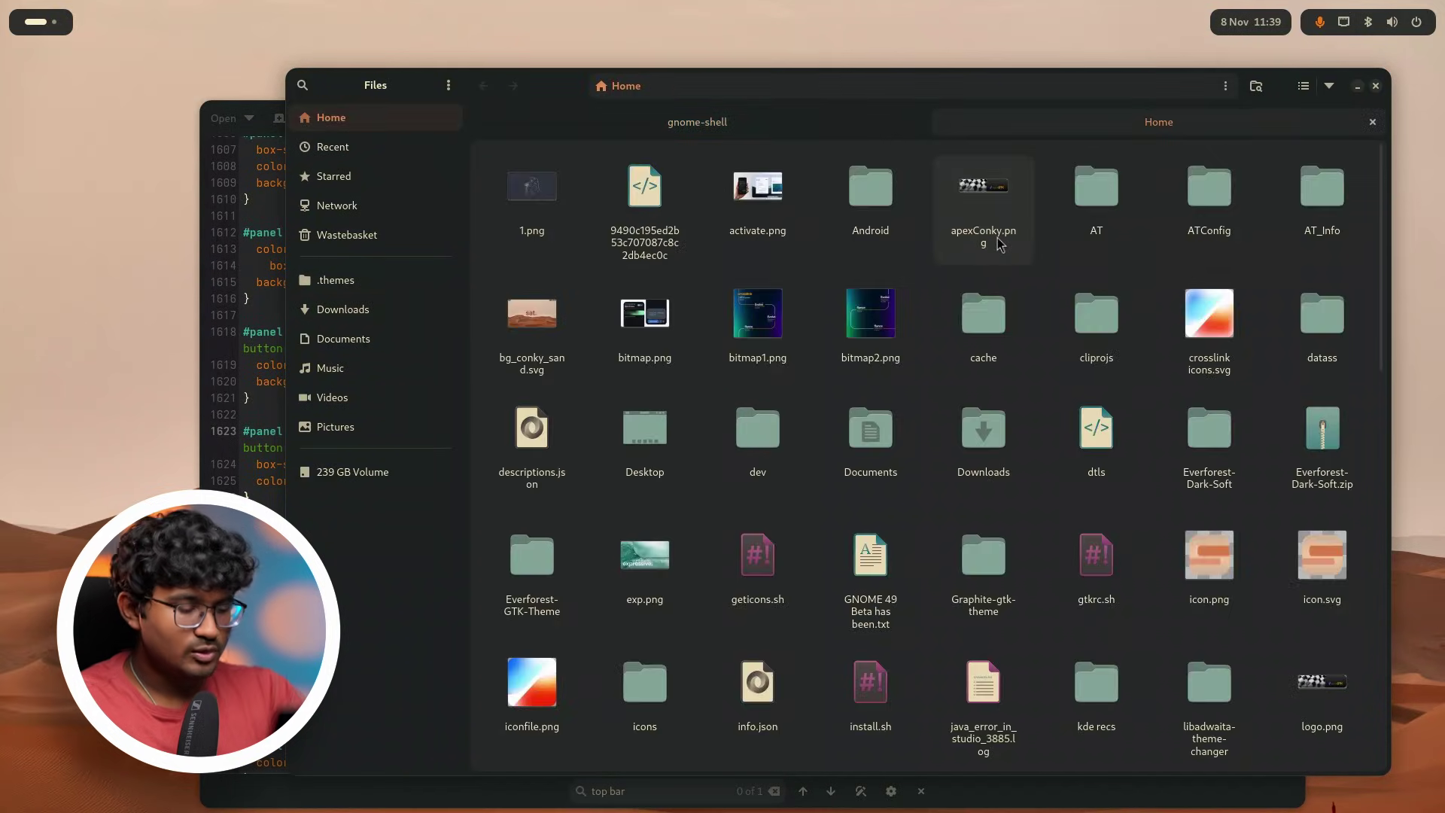
type("at")
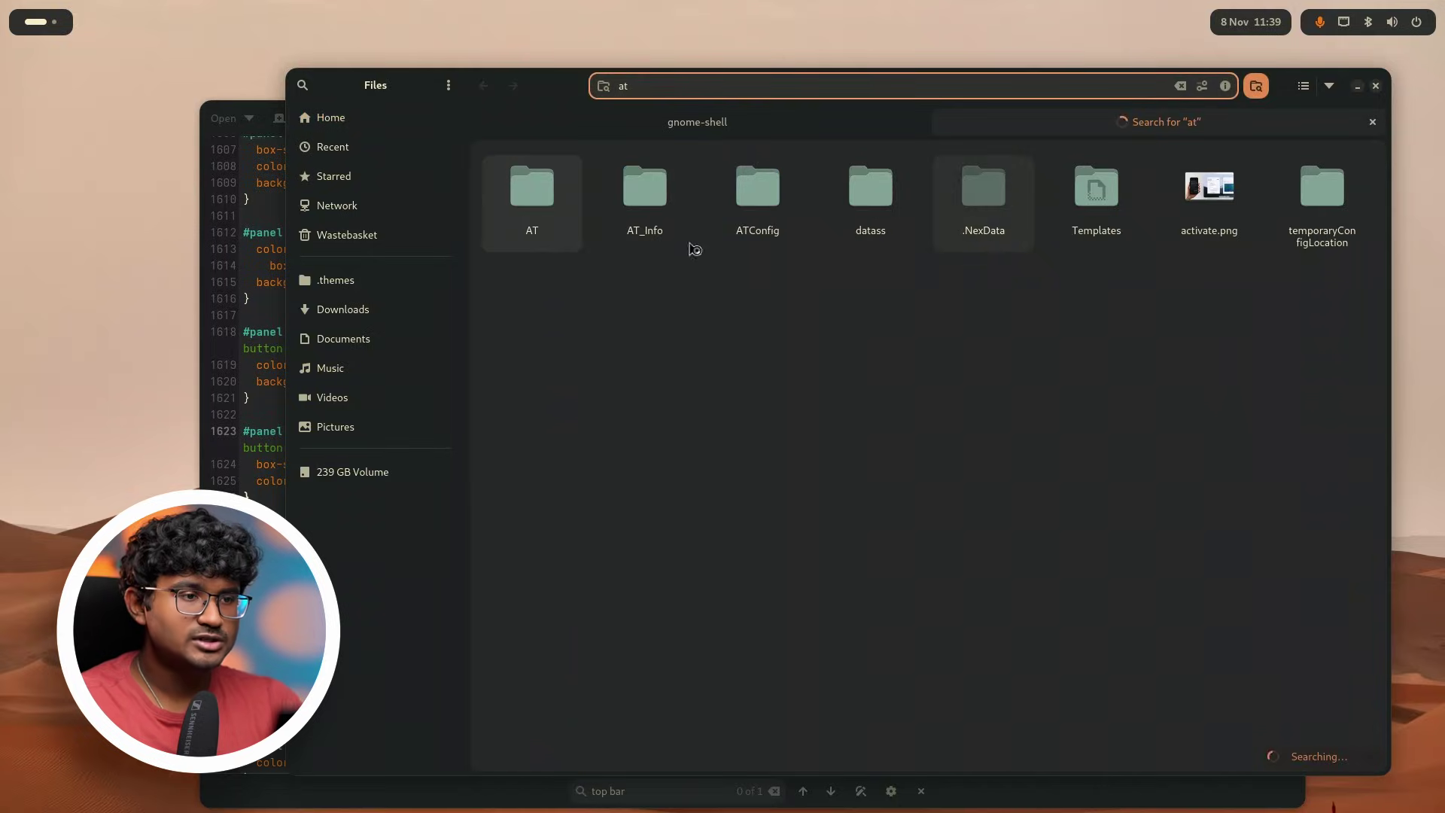
key("Return")
double_click(769, 227)
double_click(764, 233)
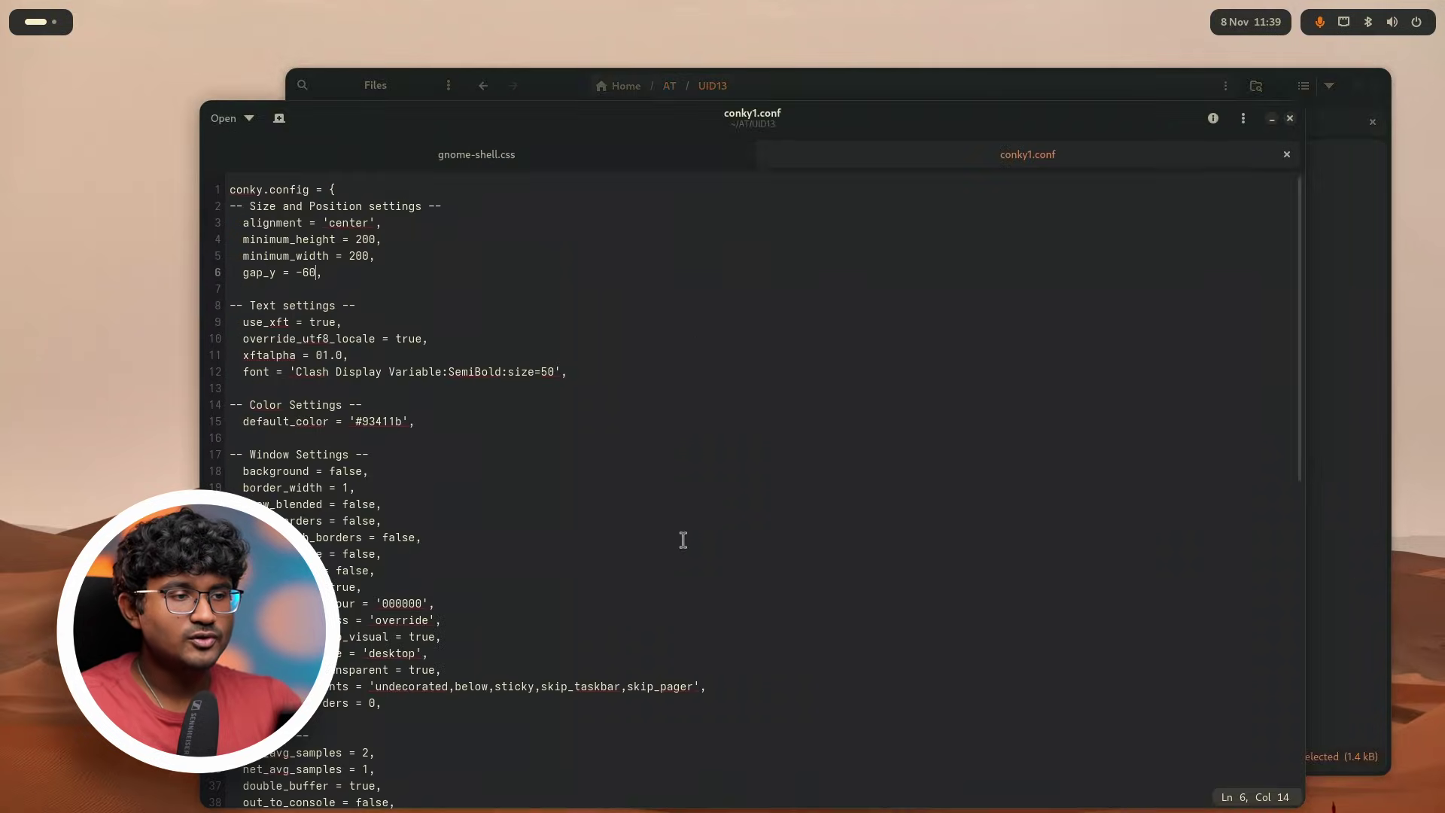
Review the Clash Display time and day lines 47–50 in conky1.conf, then return to the UID13 folder.
scroll(680, 538, "down", 10)
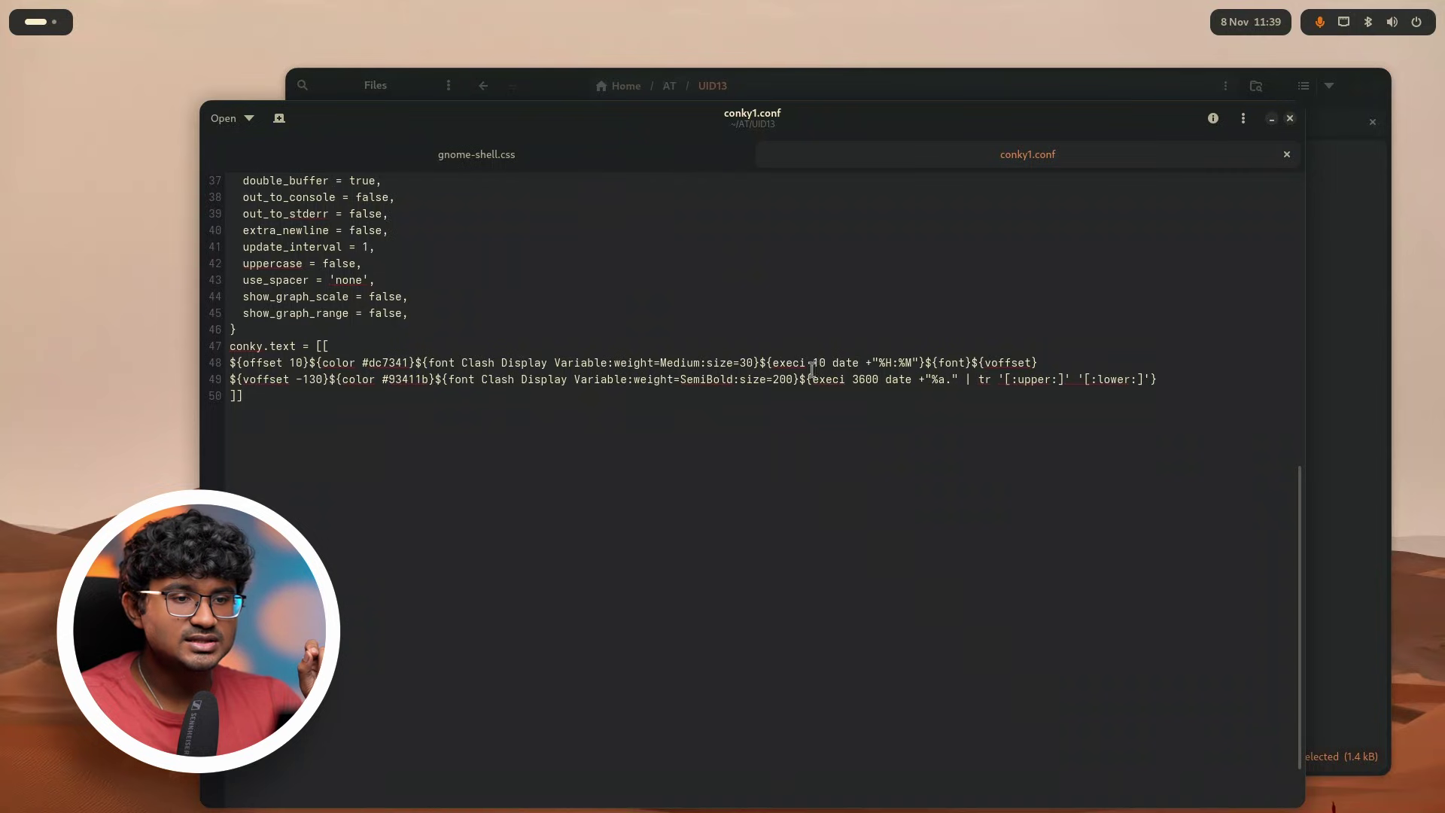
double_click(940, 381)
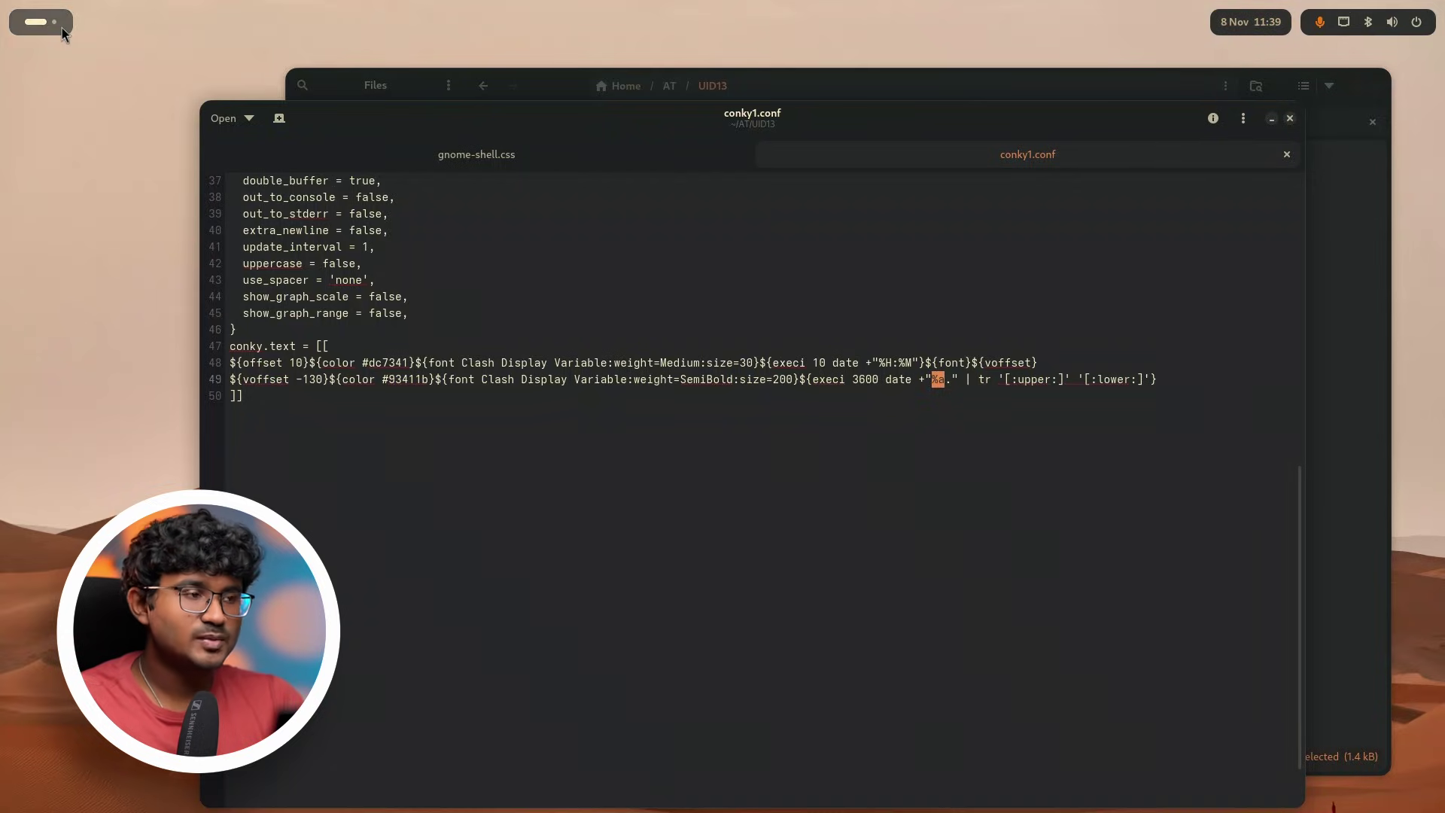
scroll(61, 29, "down", 1)
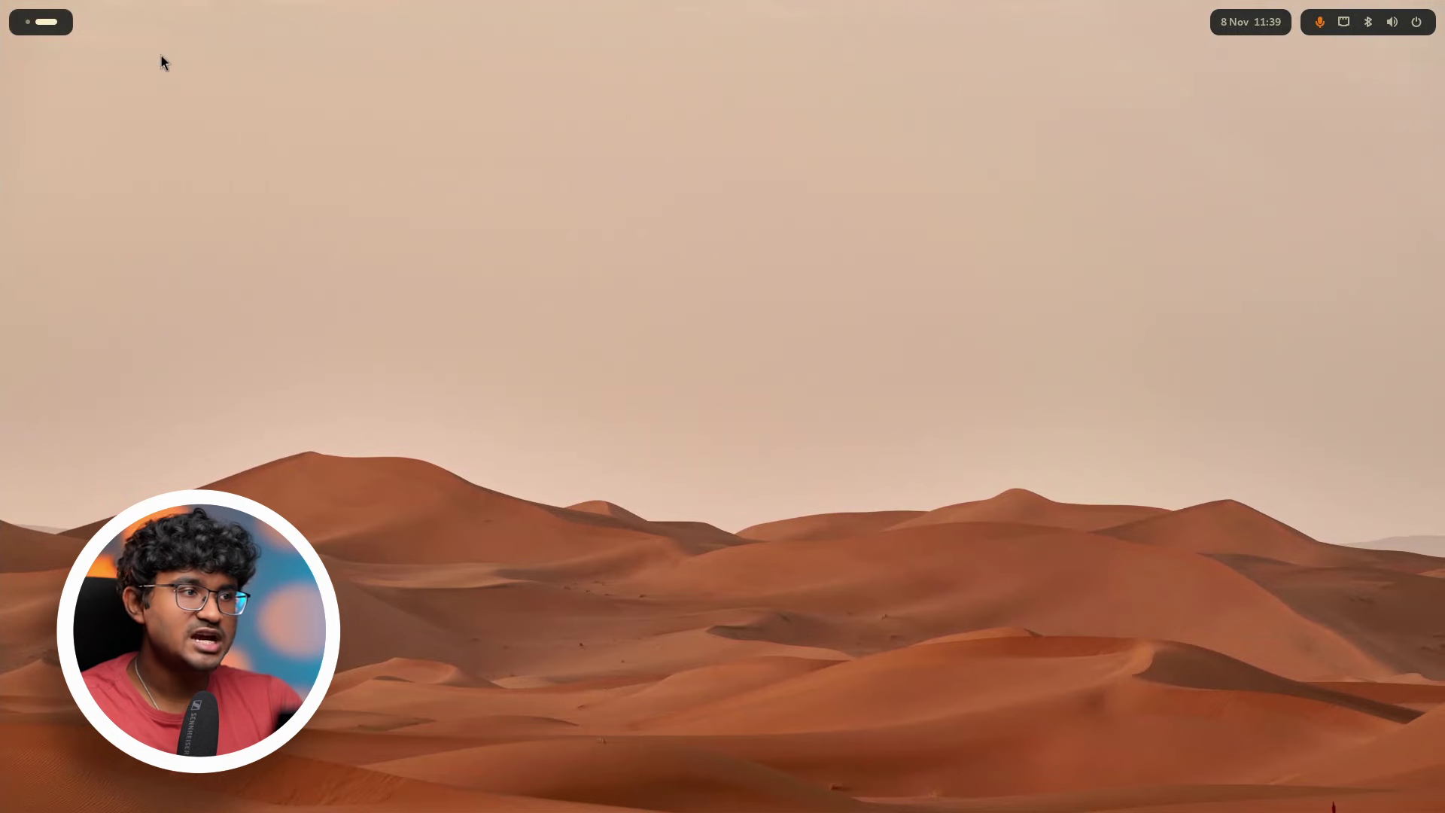
scroll(50, 28, "up", 1)
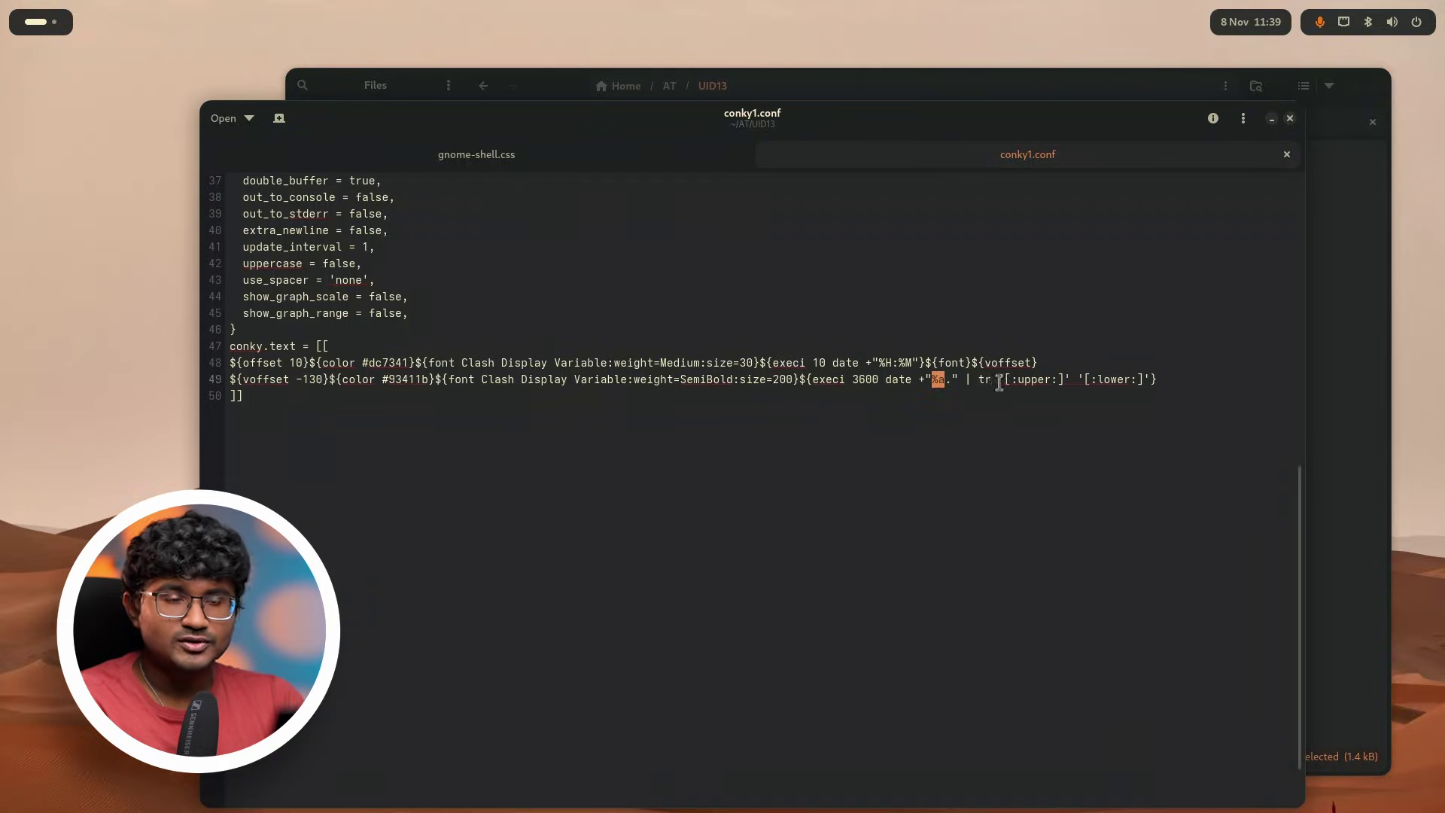
scroll(75, 37, "down", 1)
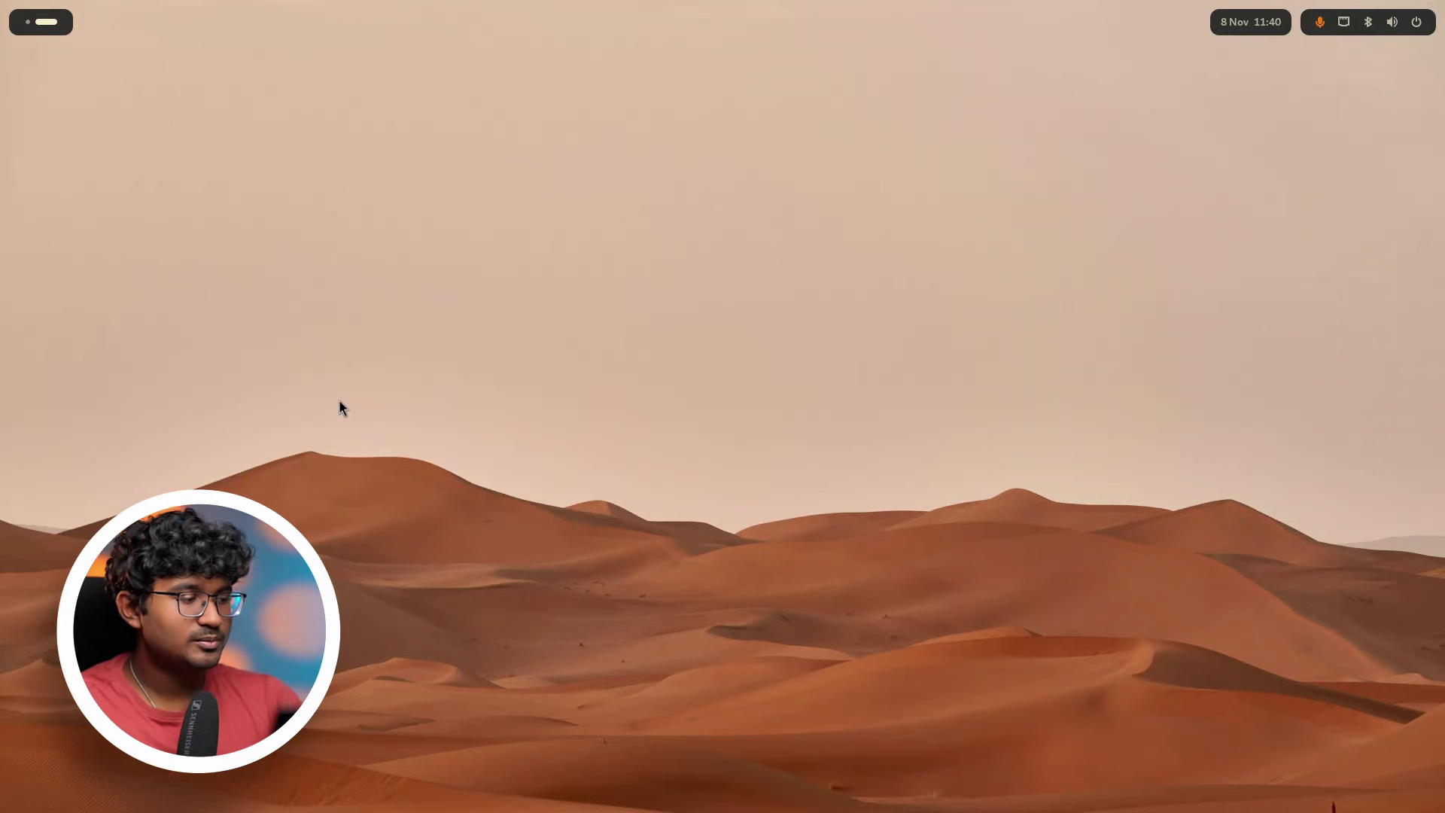
key("super+Page_Up")
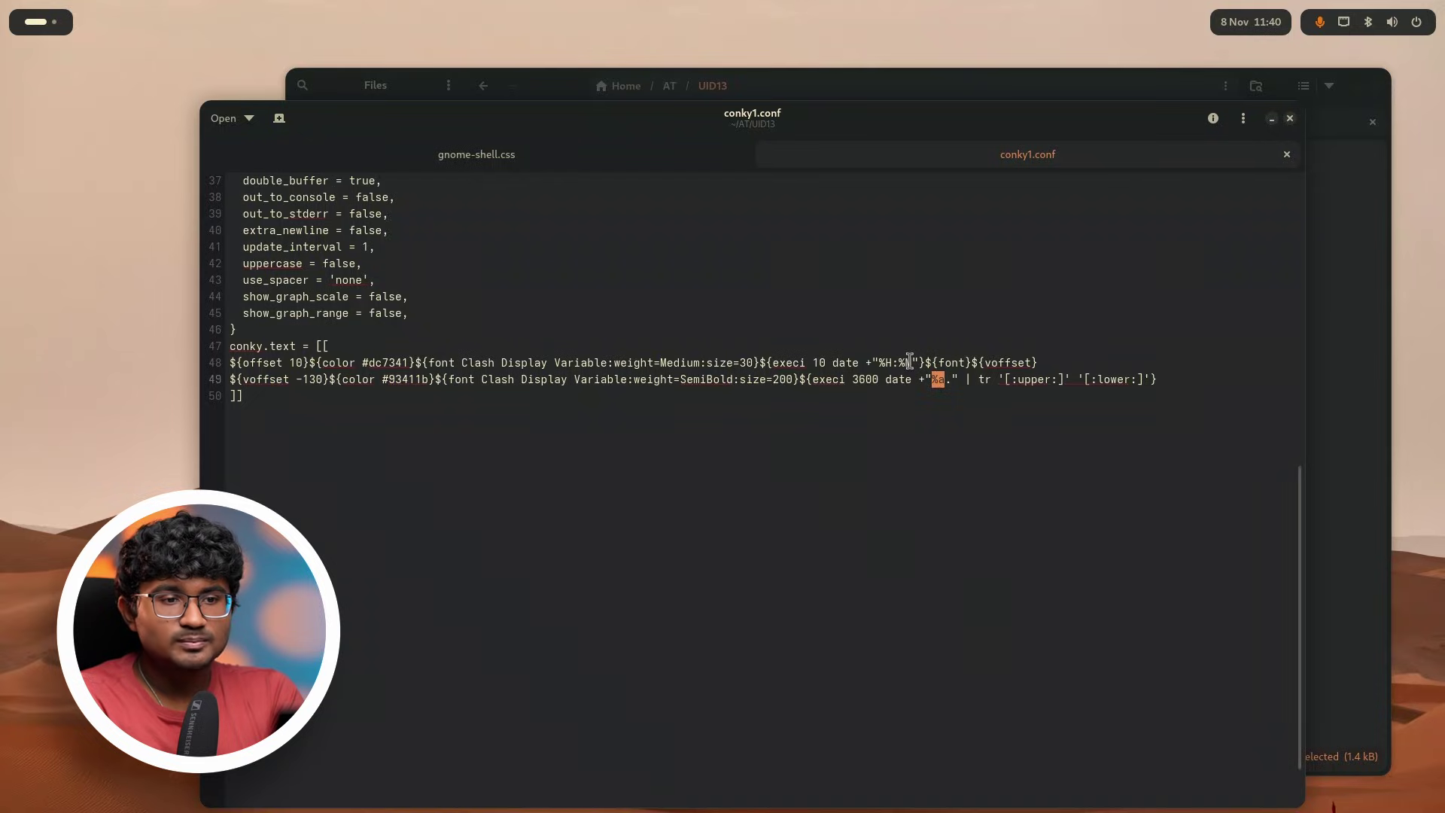
key("alt+Tab")
right_click(739, 458)
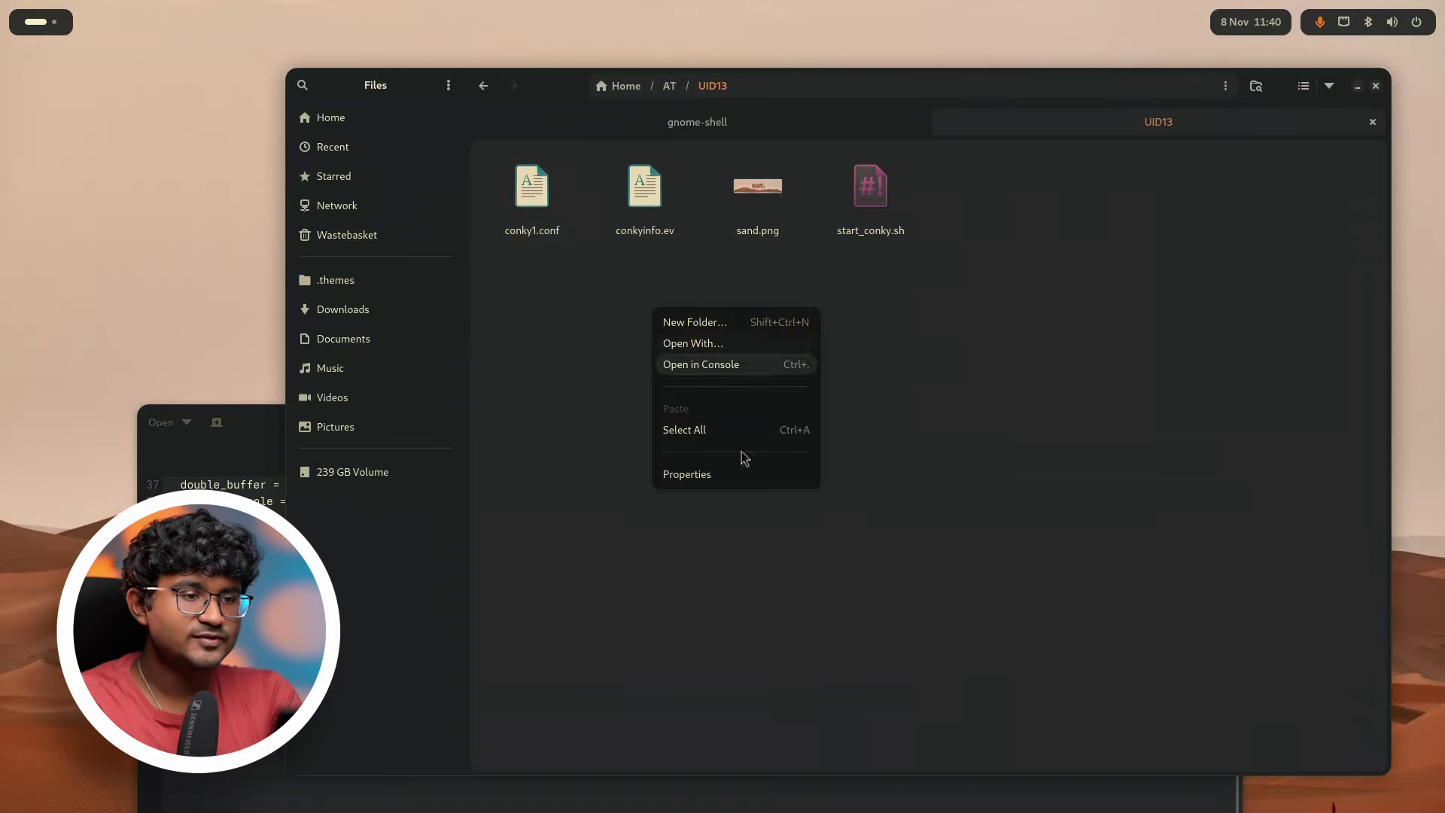
Open a console in the UID13 folder, type conky at the prompt, and check Terminal's About dialog.
left_click(702, 369)
type("co")
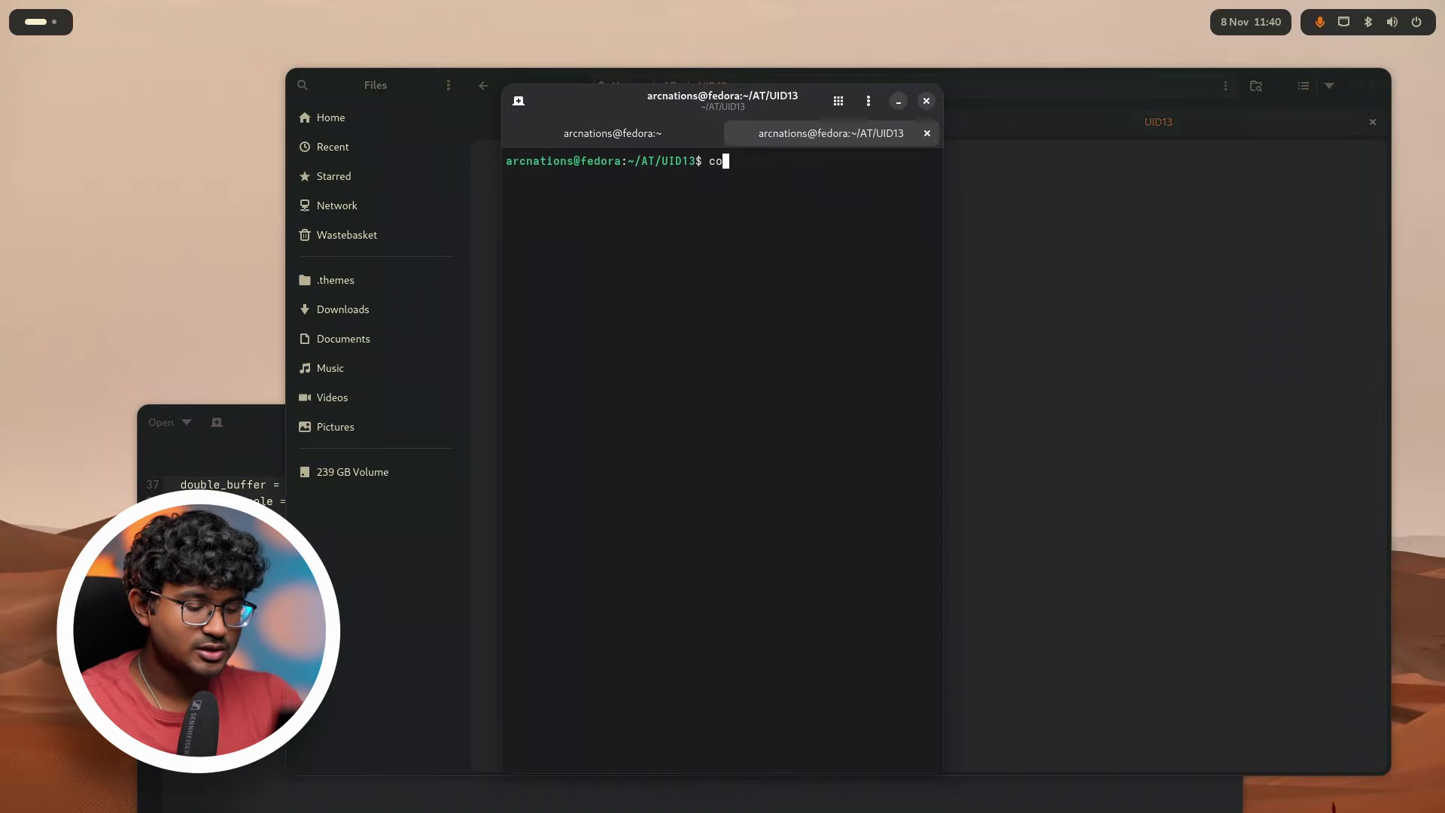
type("nky")
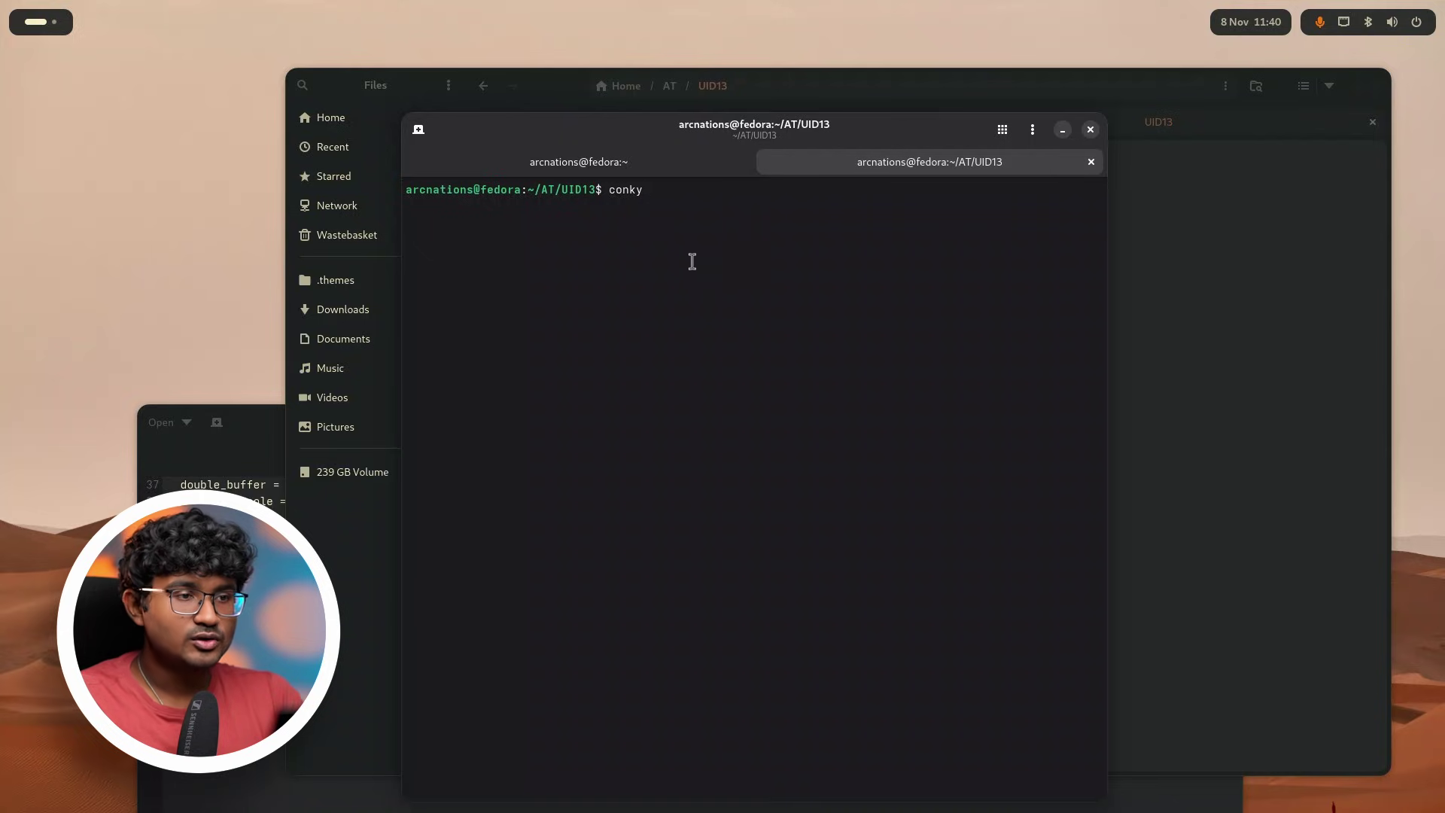
left_click(1032, 129)
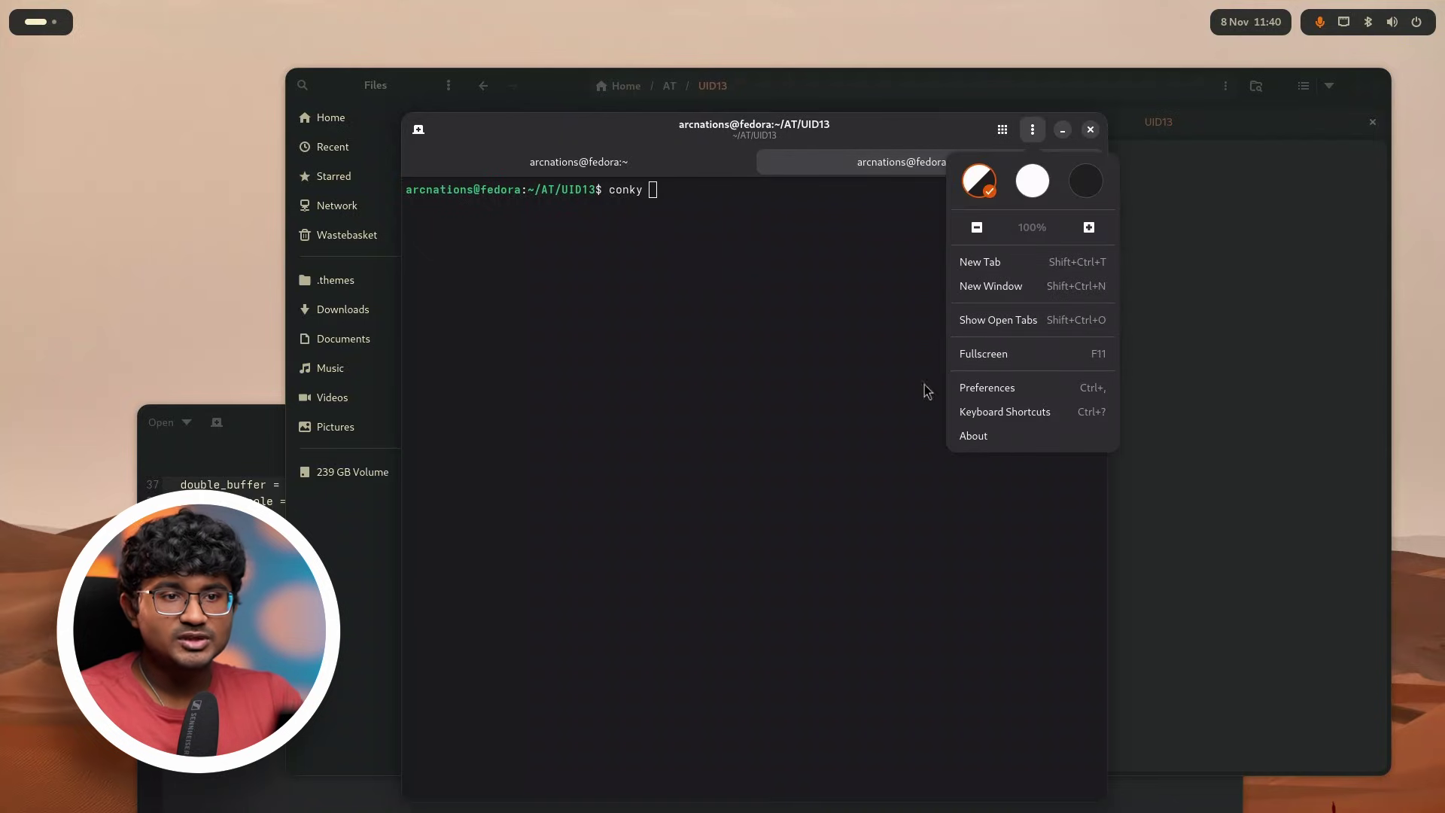
left_click(973, 438)
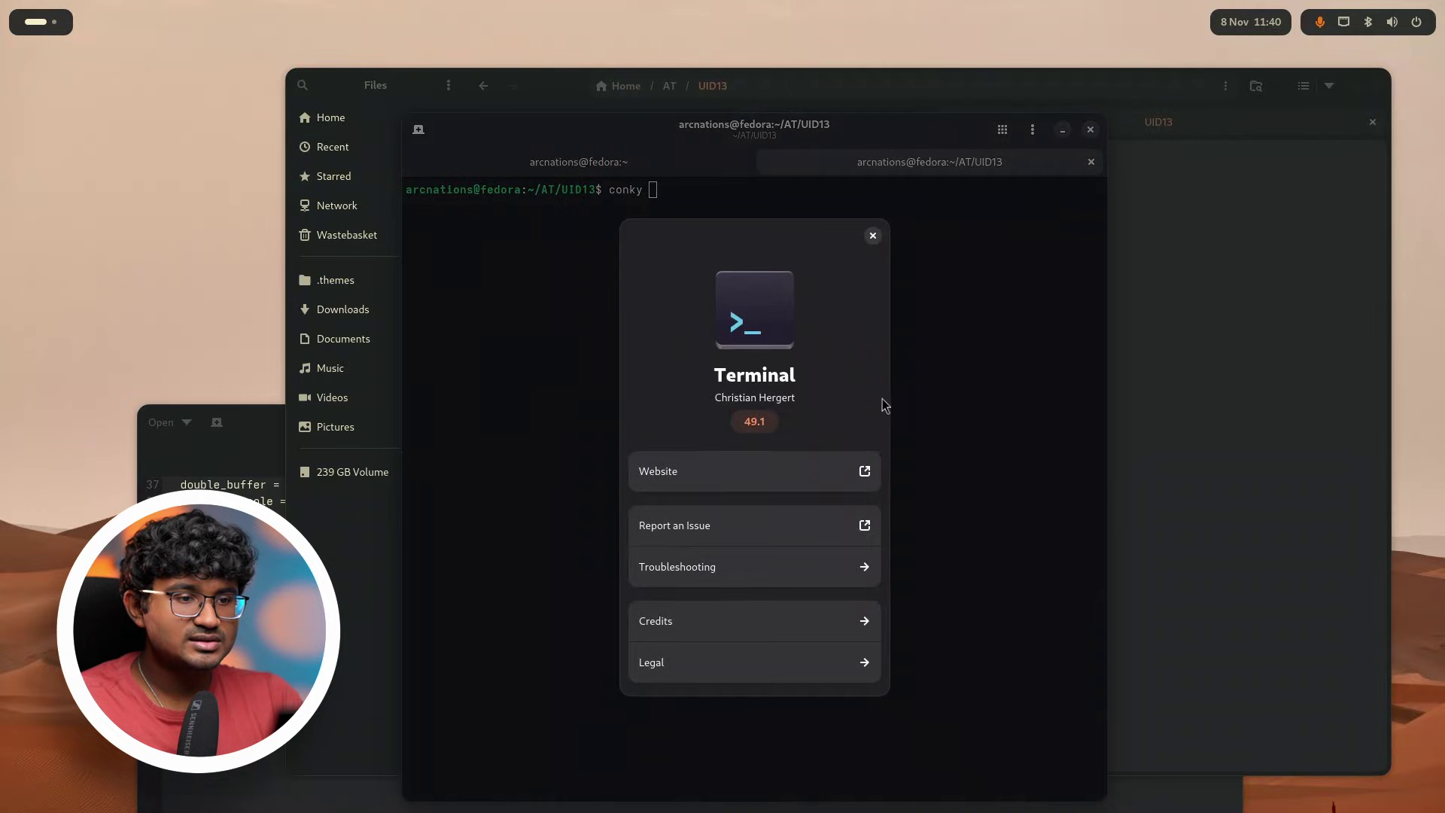
left_click(872, 237)
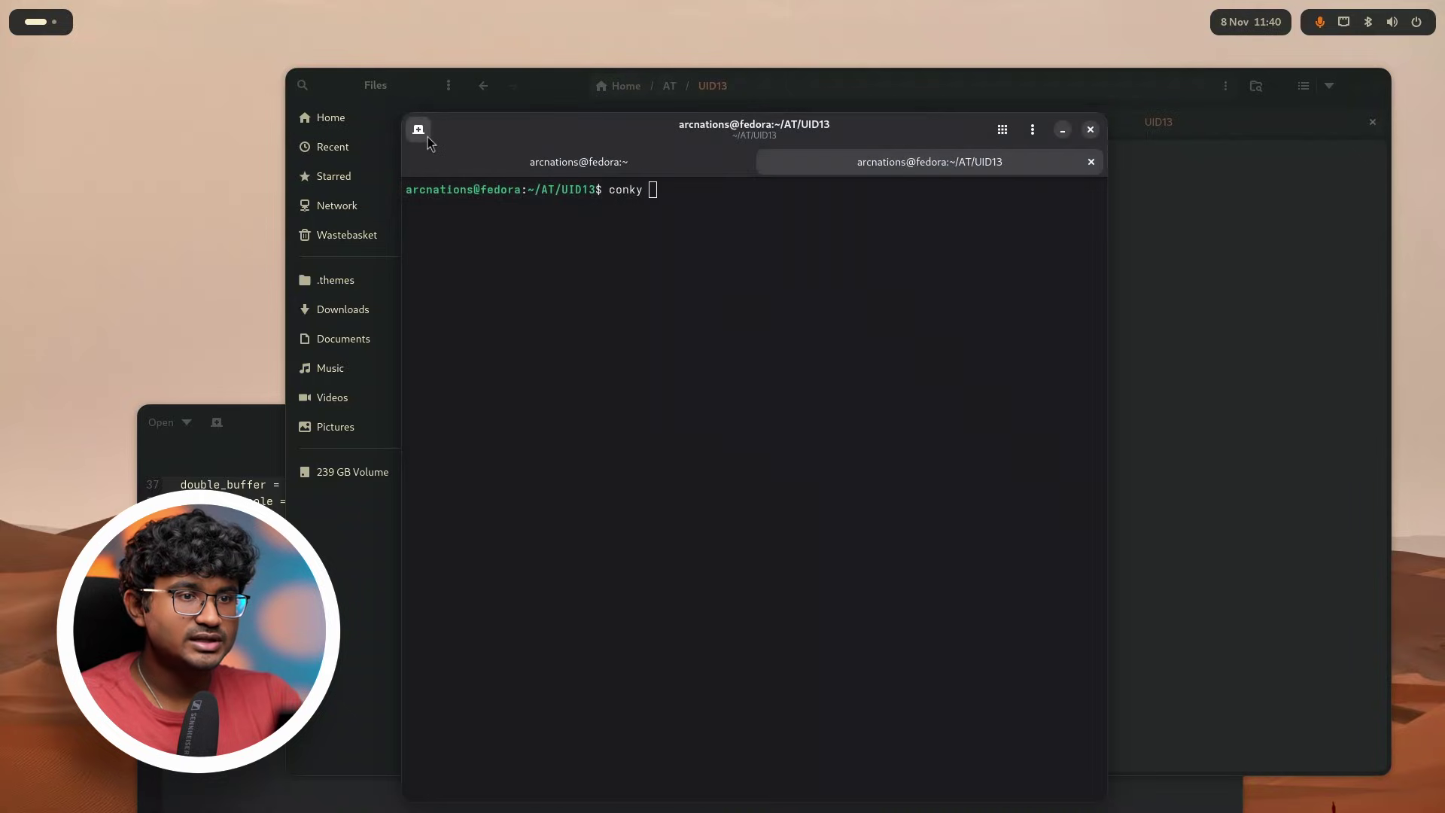
left_click_drag(822, 145, 824, 111)
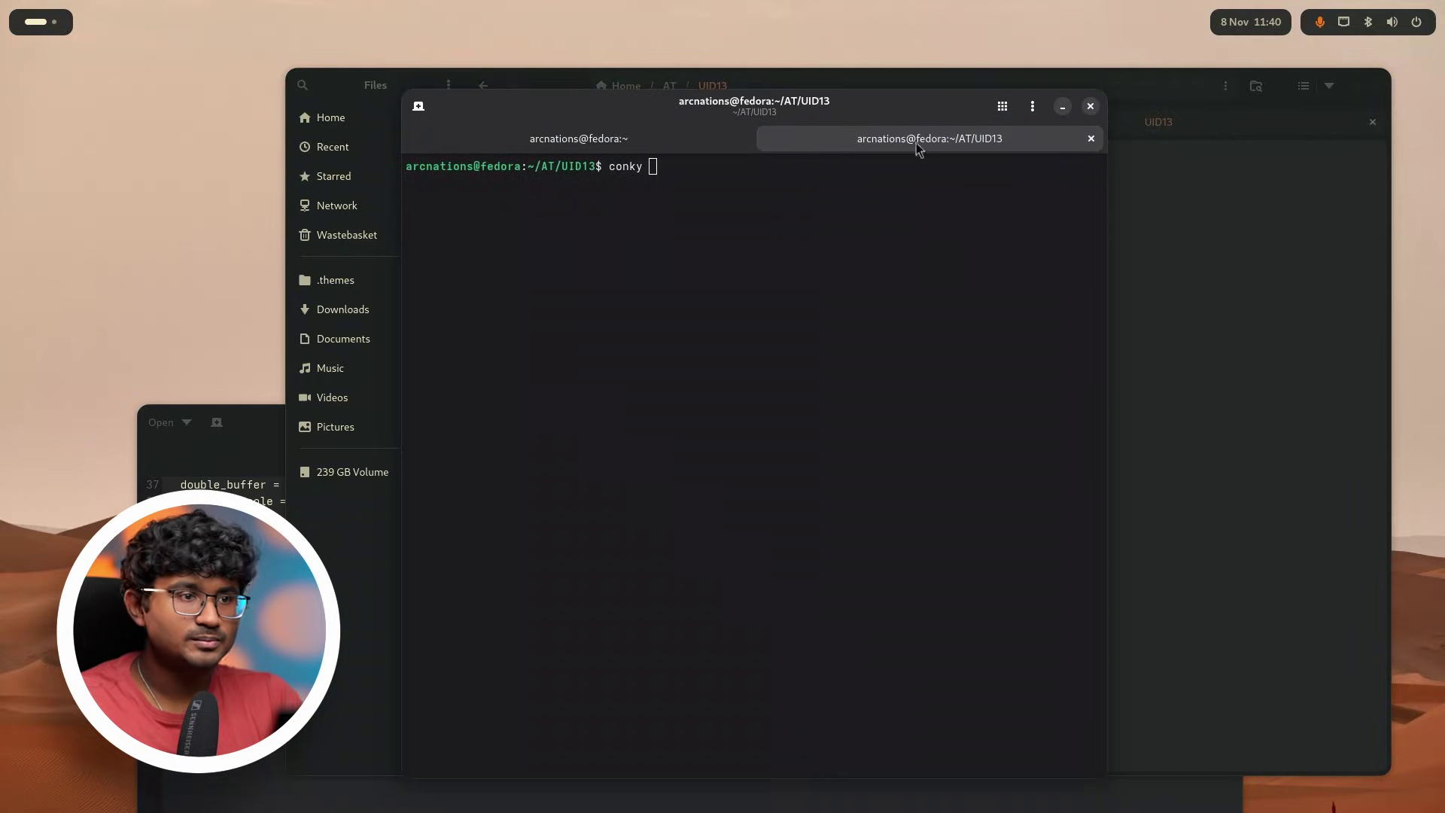
left_click(1392, 21)
Close Sound settings, then choose Gruvbox-Orange-Dark as the GTK 4.0 theme in Evolve and close it.
left_click(1347, 55)
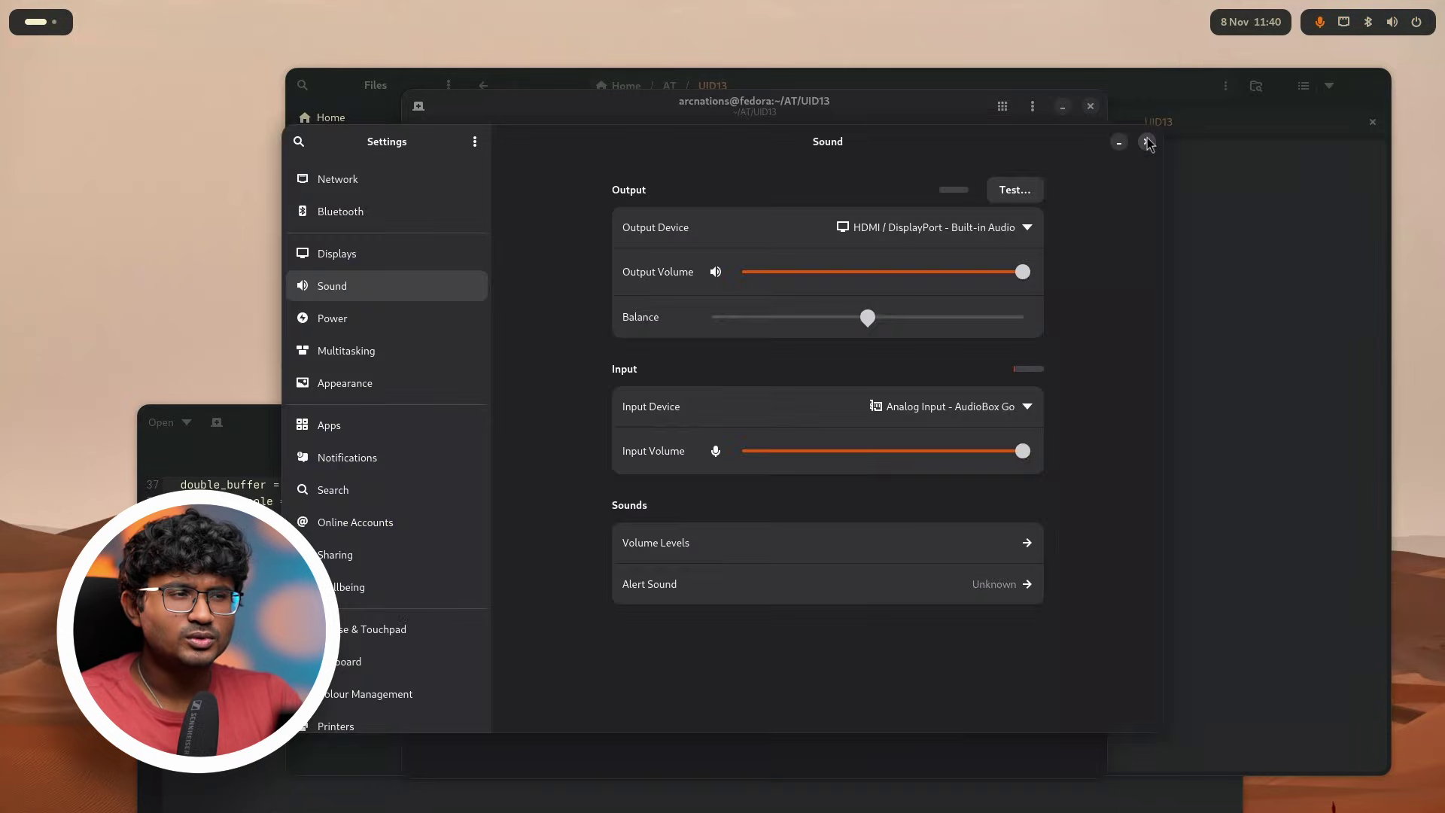
left_click(1147, 143)
key("super")
left_click(725, 564)
key("Return")
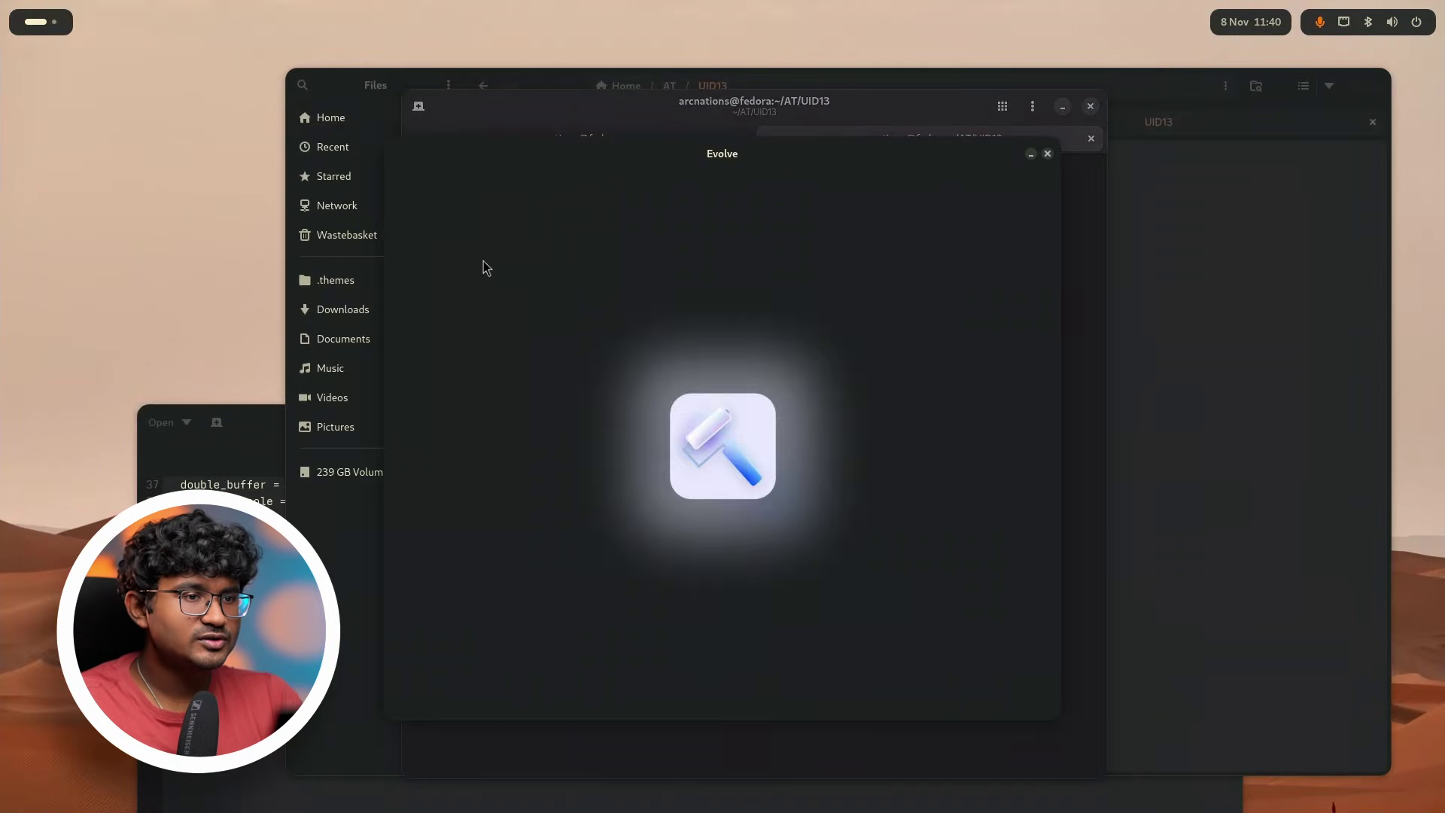
left_click_drag(572, 153, 255, 183)
left_click(226, 433)
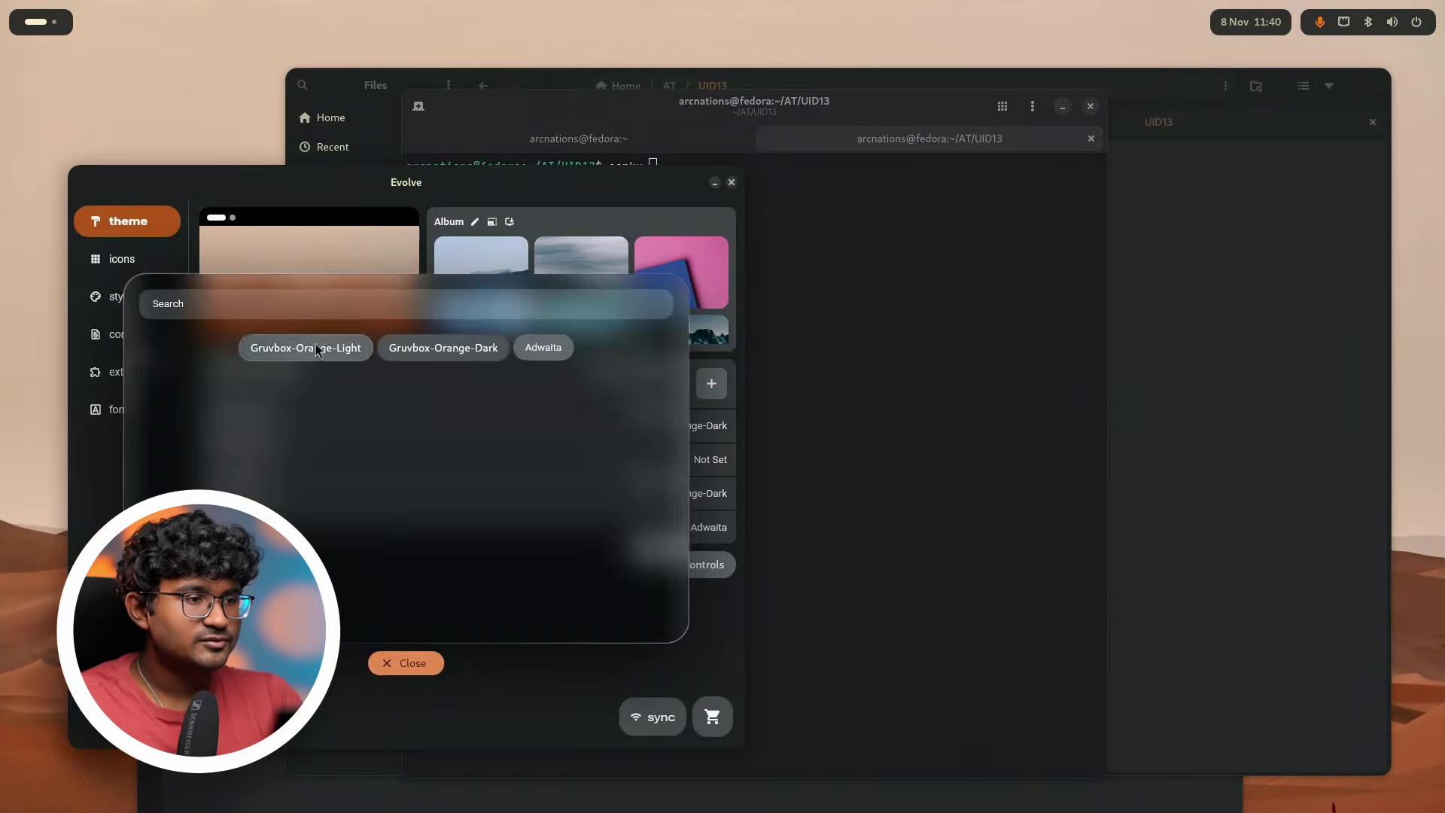
left_click(492, 352)
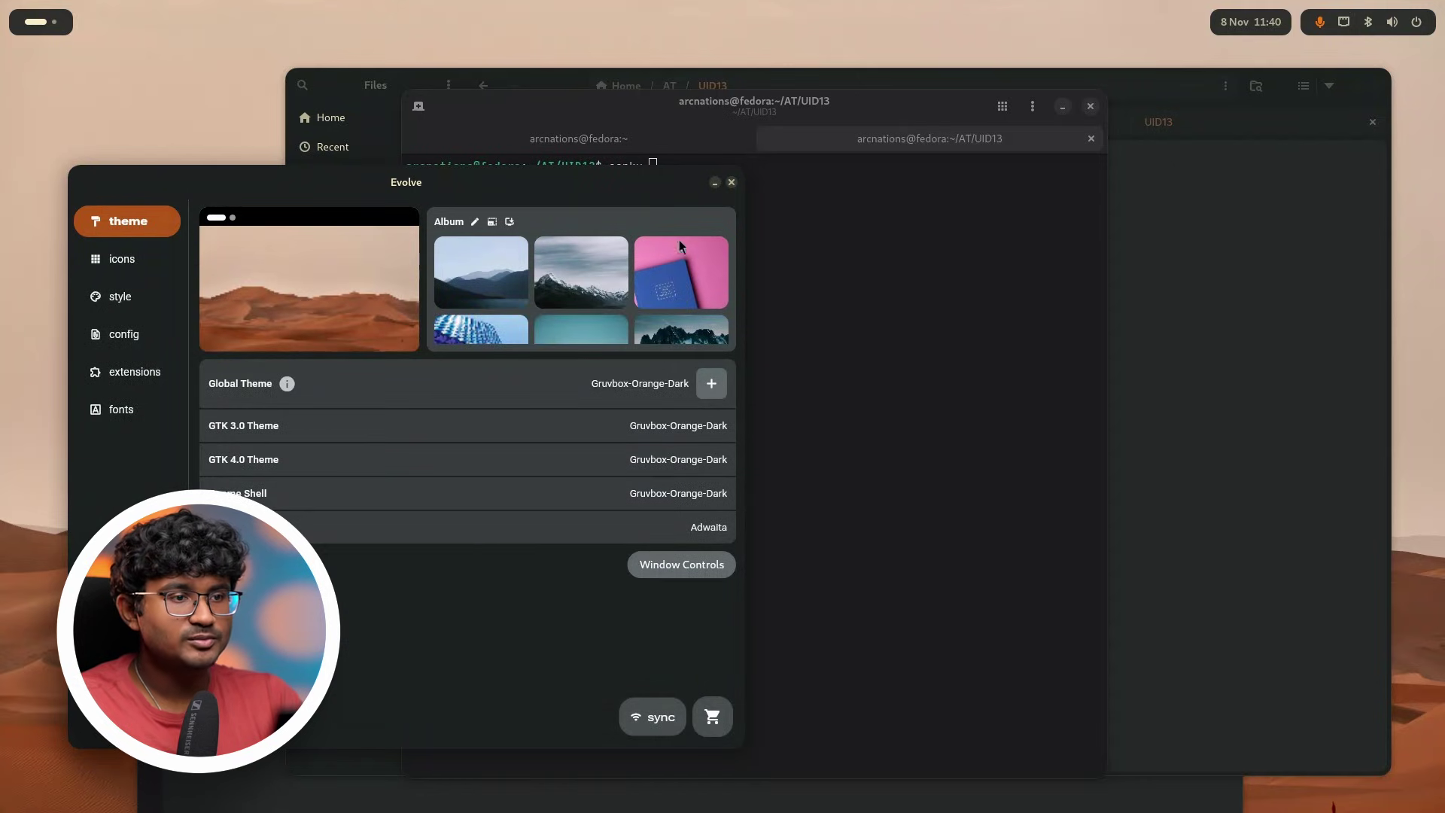
left_click(730, 181)
left_click_drag(718, 121, 623, 128)
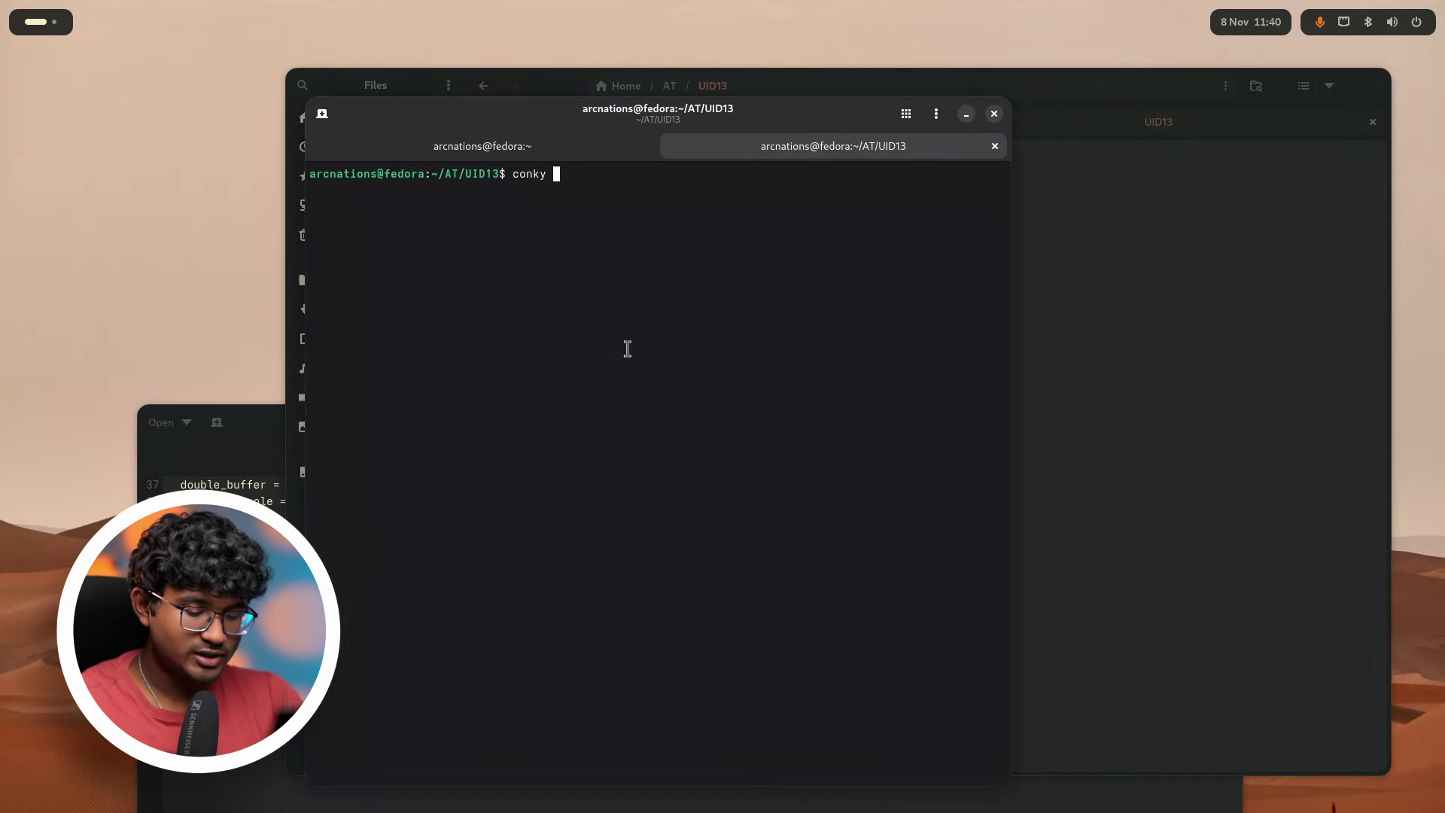
Run conky --config=./conky1.conf, view the sat. clock on the empty workspace, then stop it.
type("fig=./conky1.co")
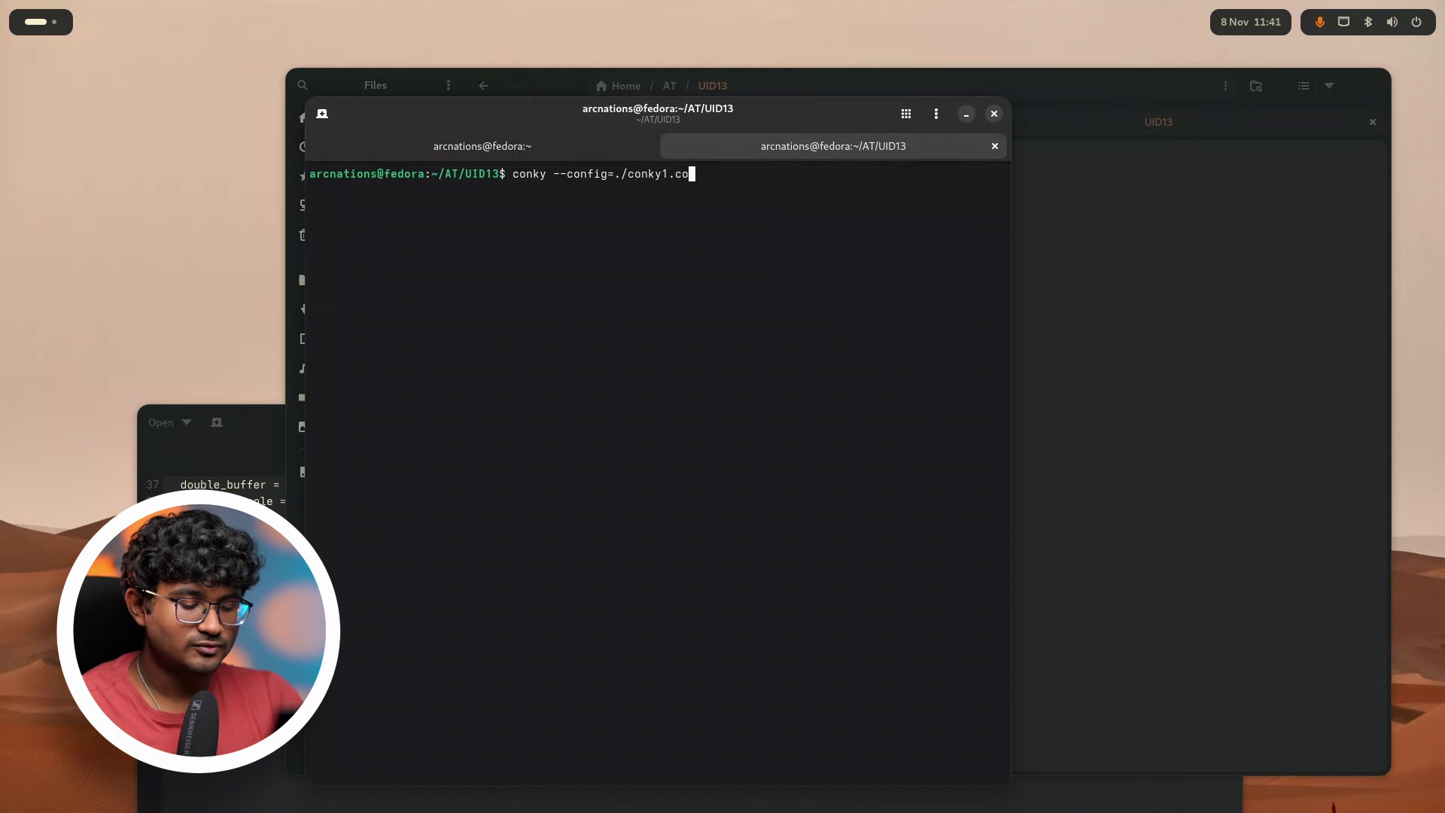
key("super+Page_Down")
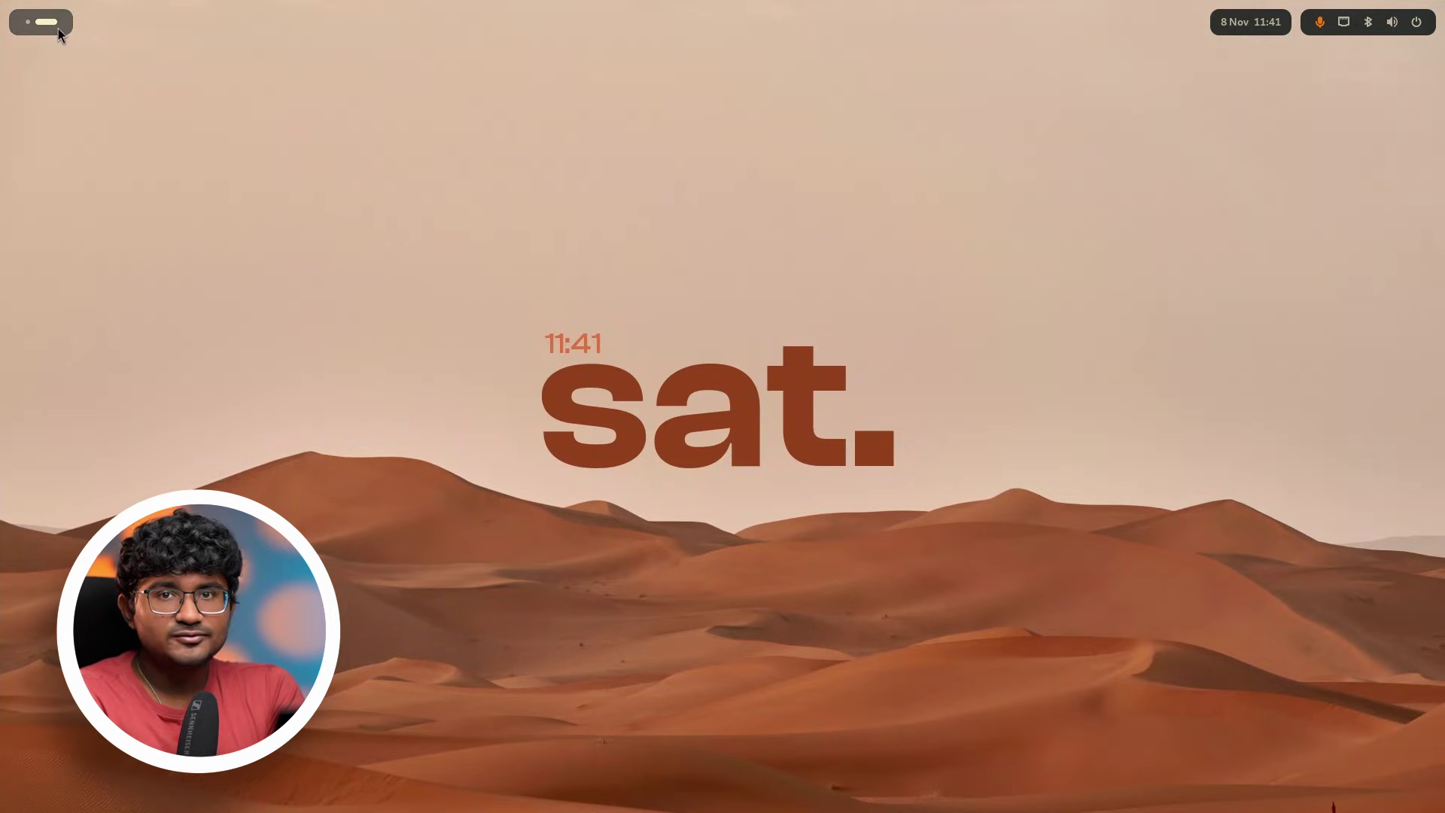
key("super+Page_Up")
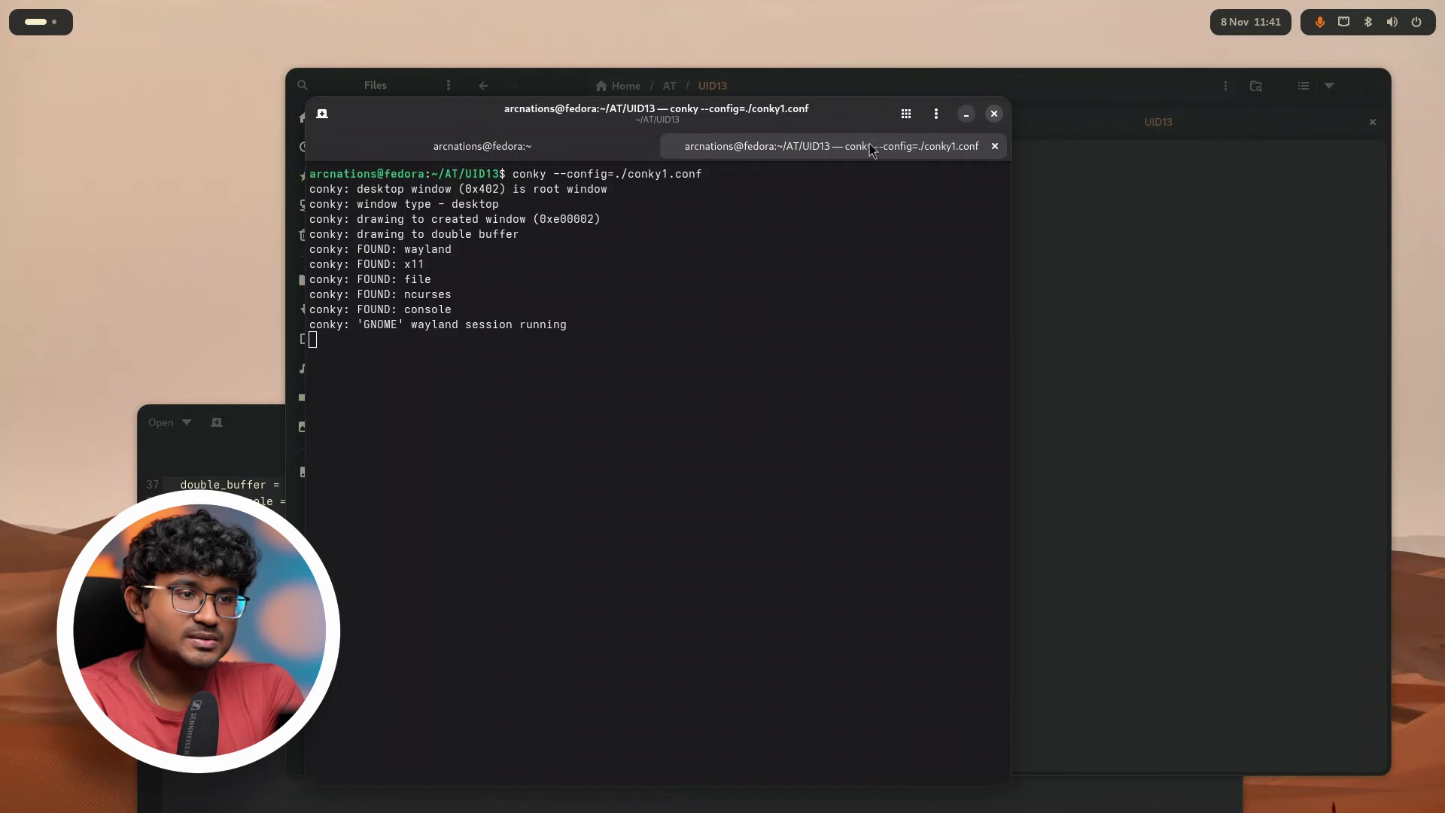
key("ctrl+c")
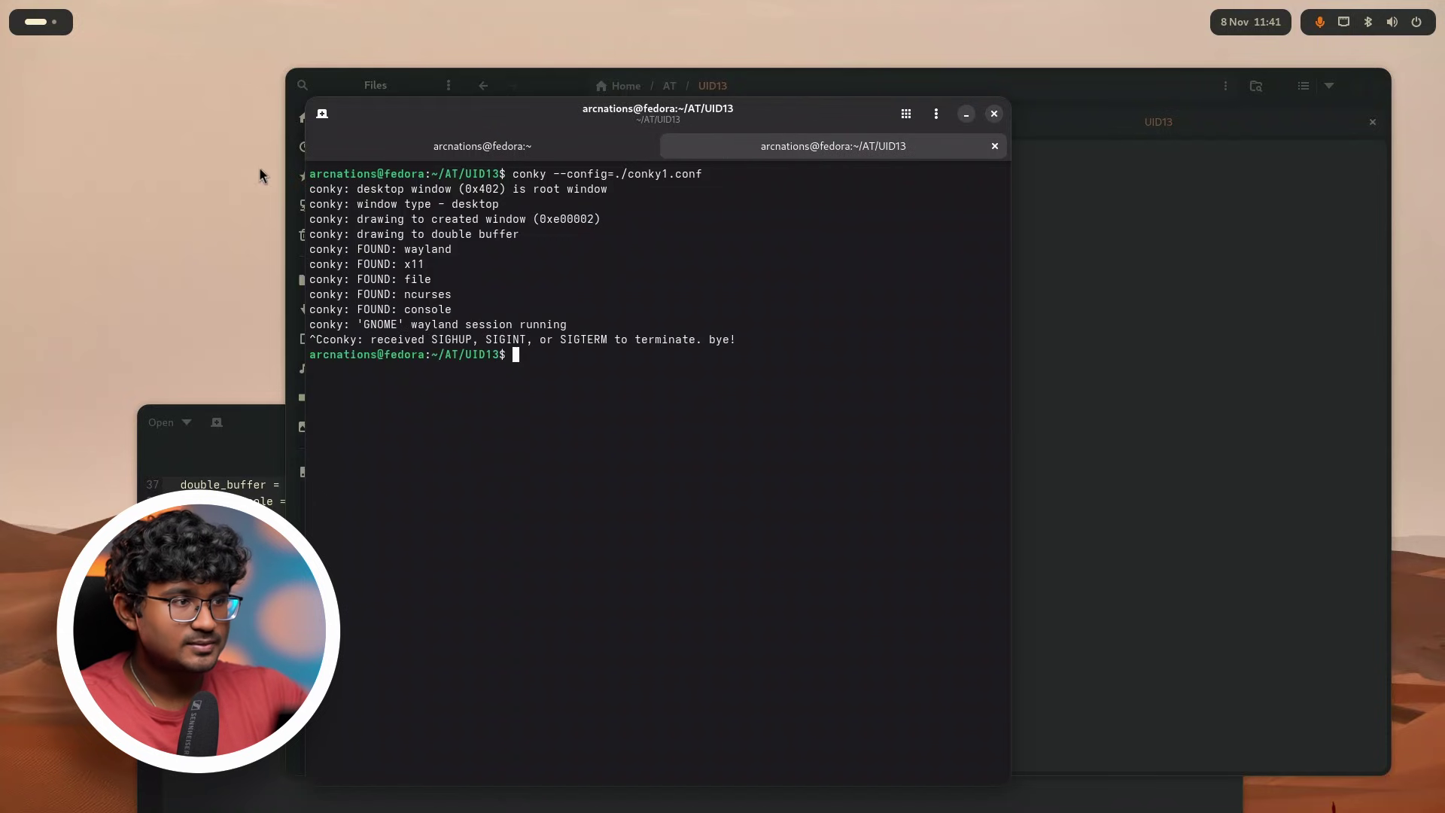
key("super")
Delete the PremiumATConky and evergreenconky entries from Evolve's start-up scripts.
left_click(745, 790)
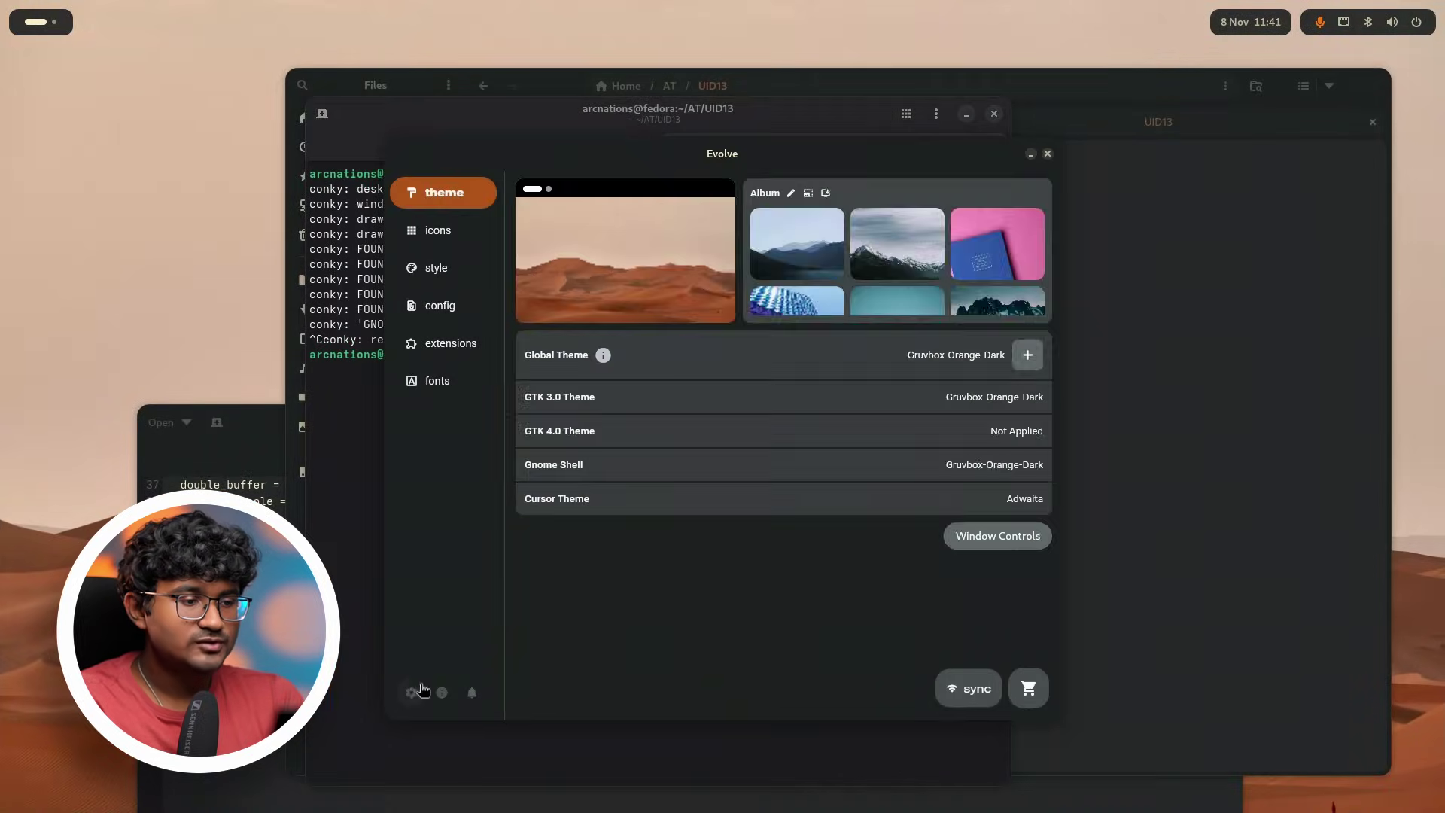
left_click(411, 693)
left_click(729, 623)
left_click(504, 323)
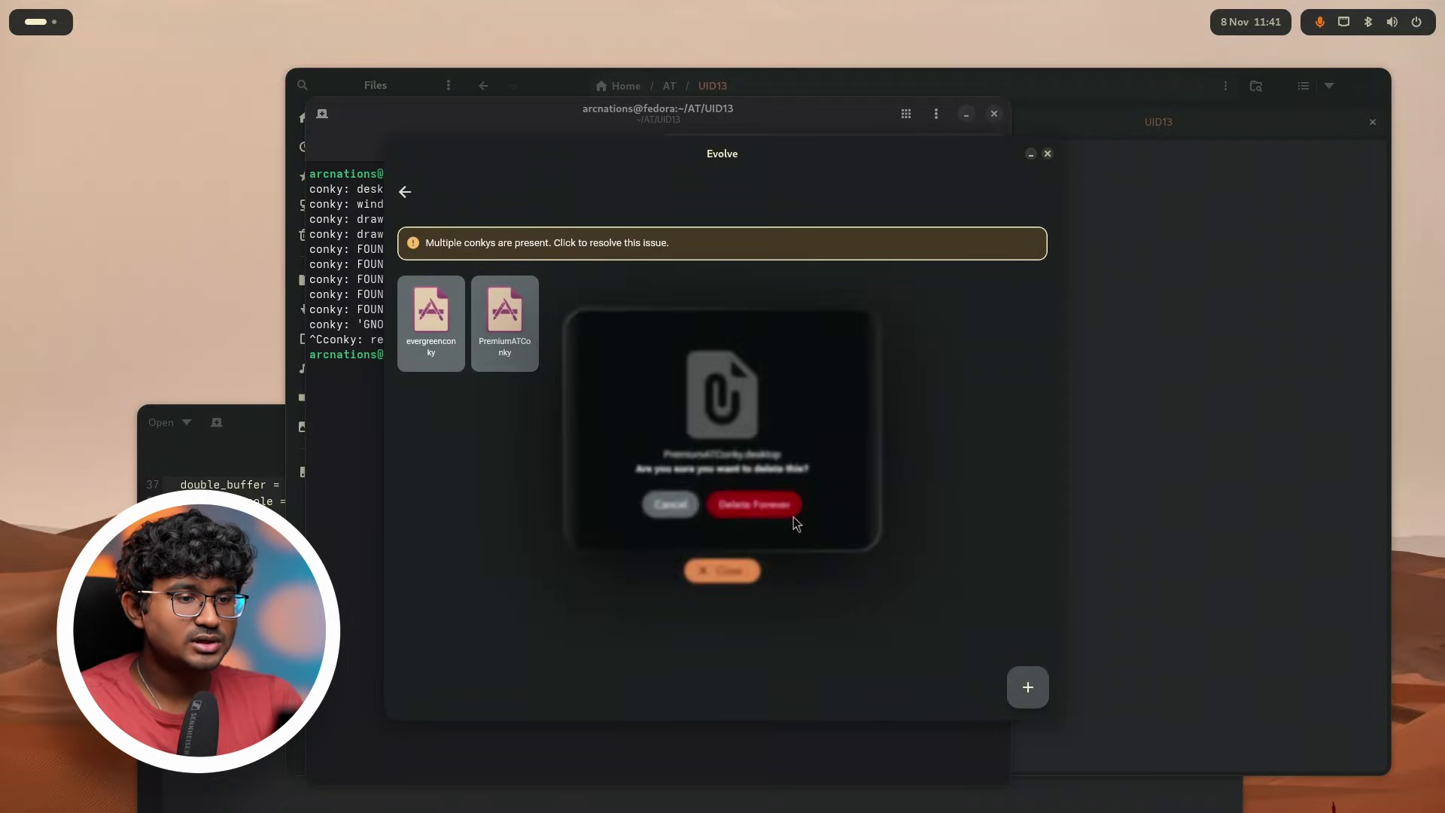
left_click(745, 505)
left_click(456, 293)
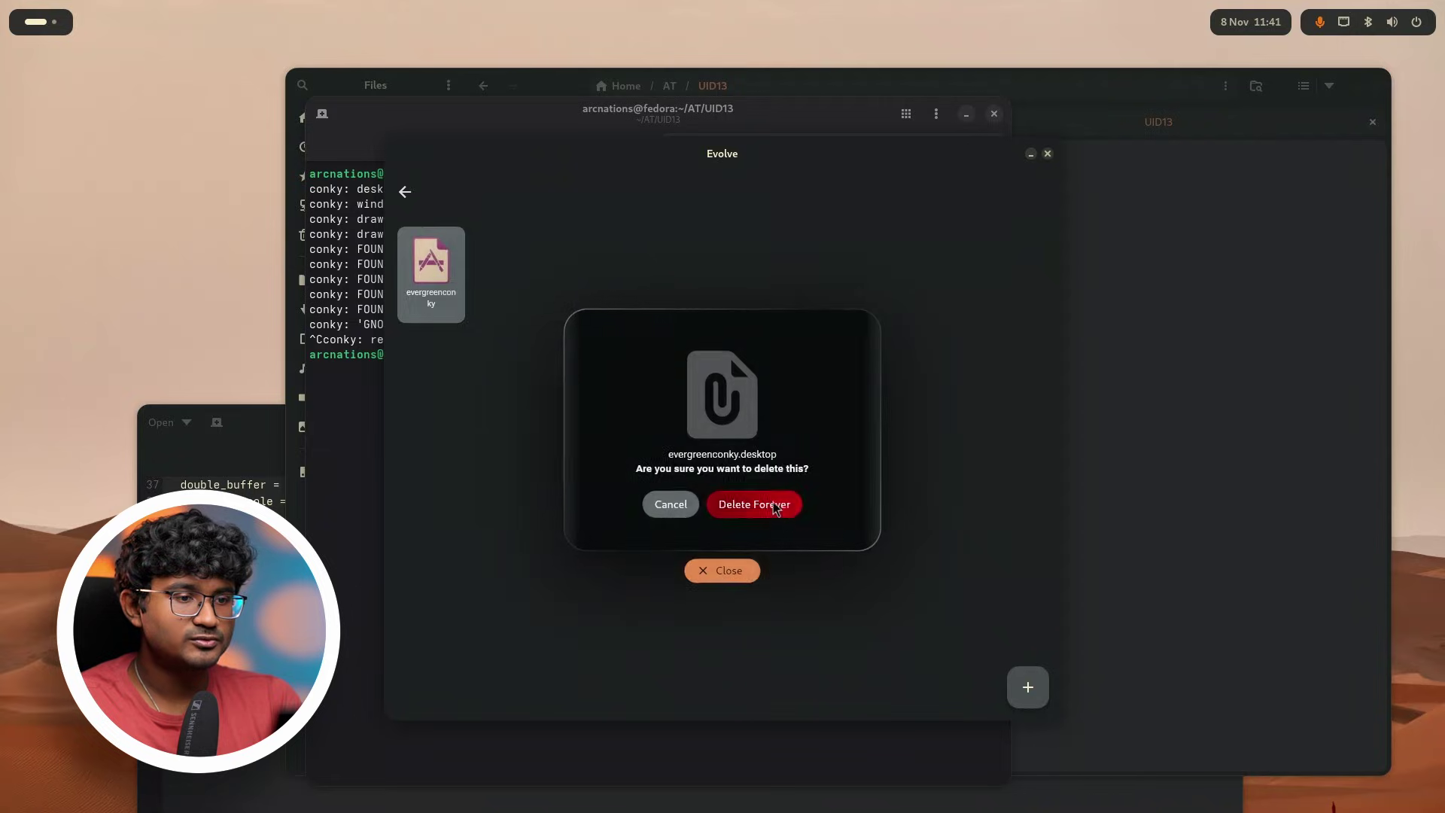
left_click(752, 500)
Add the sand AT+ conky to autostart by creating a desktop file for its start_conky.sh.
left_click(1027, 687)
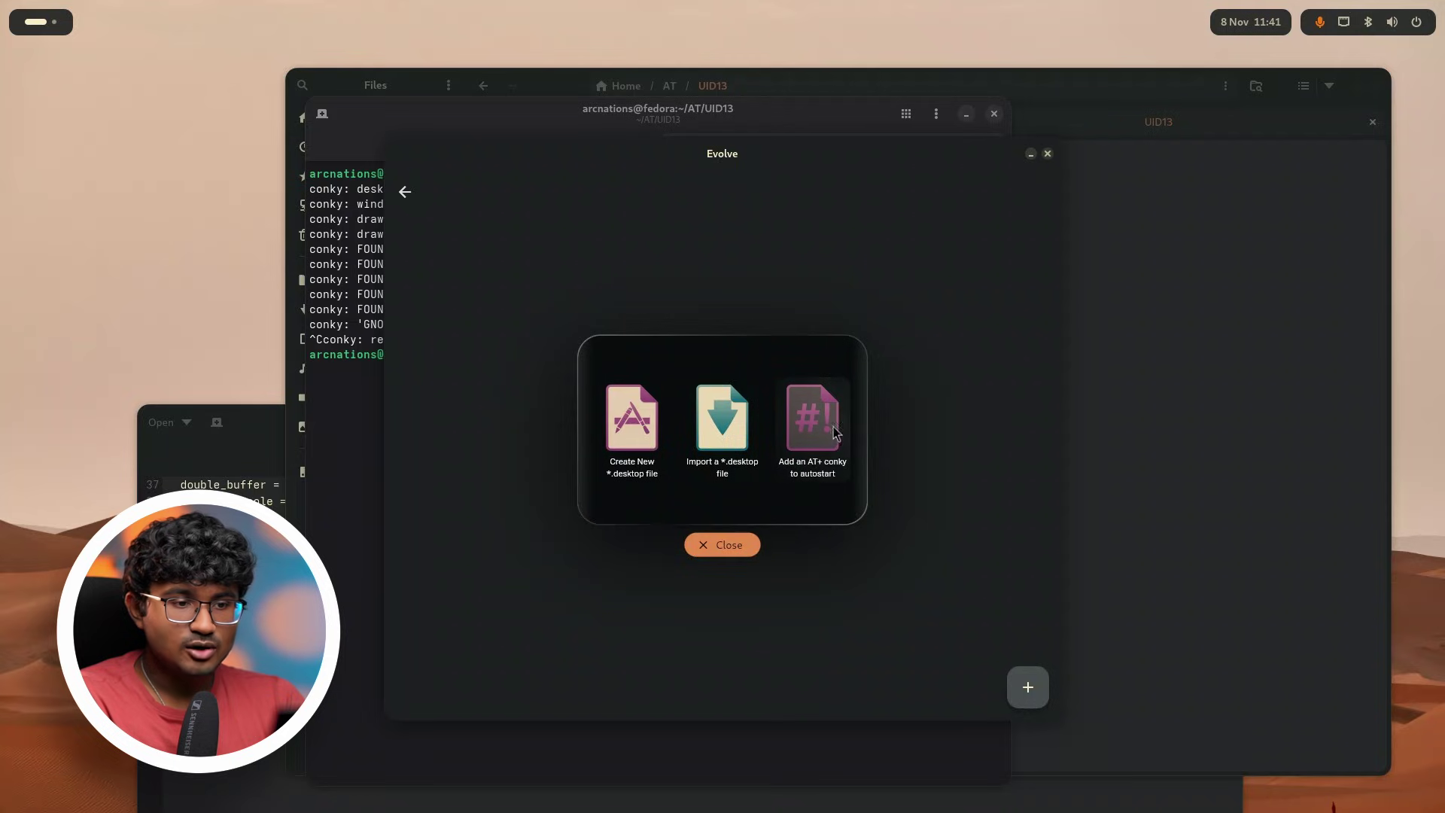
left_click(810, 472)
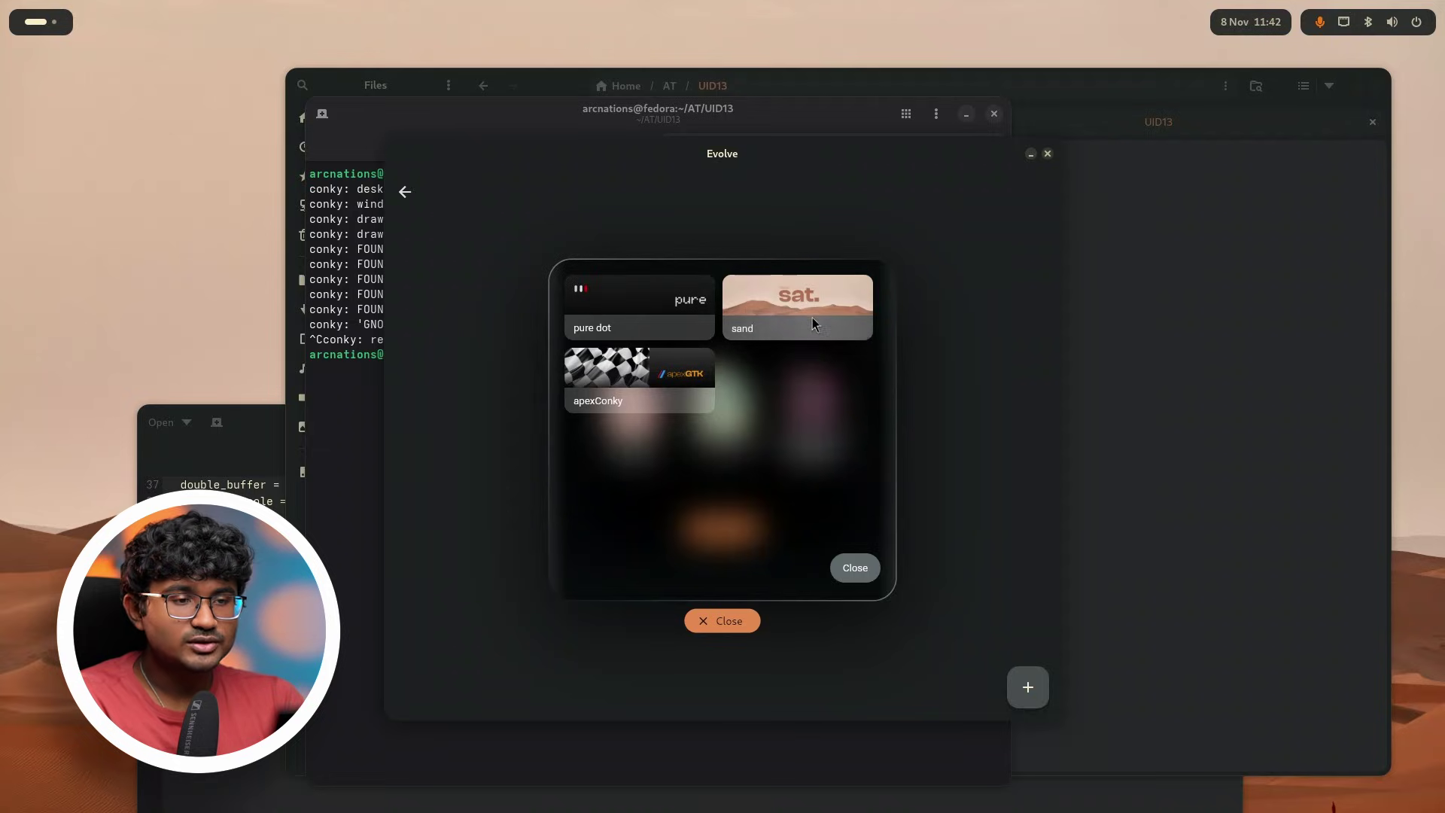
left_click(787, 325)
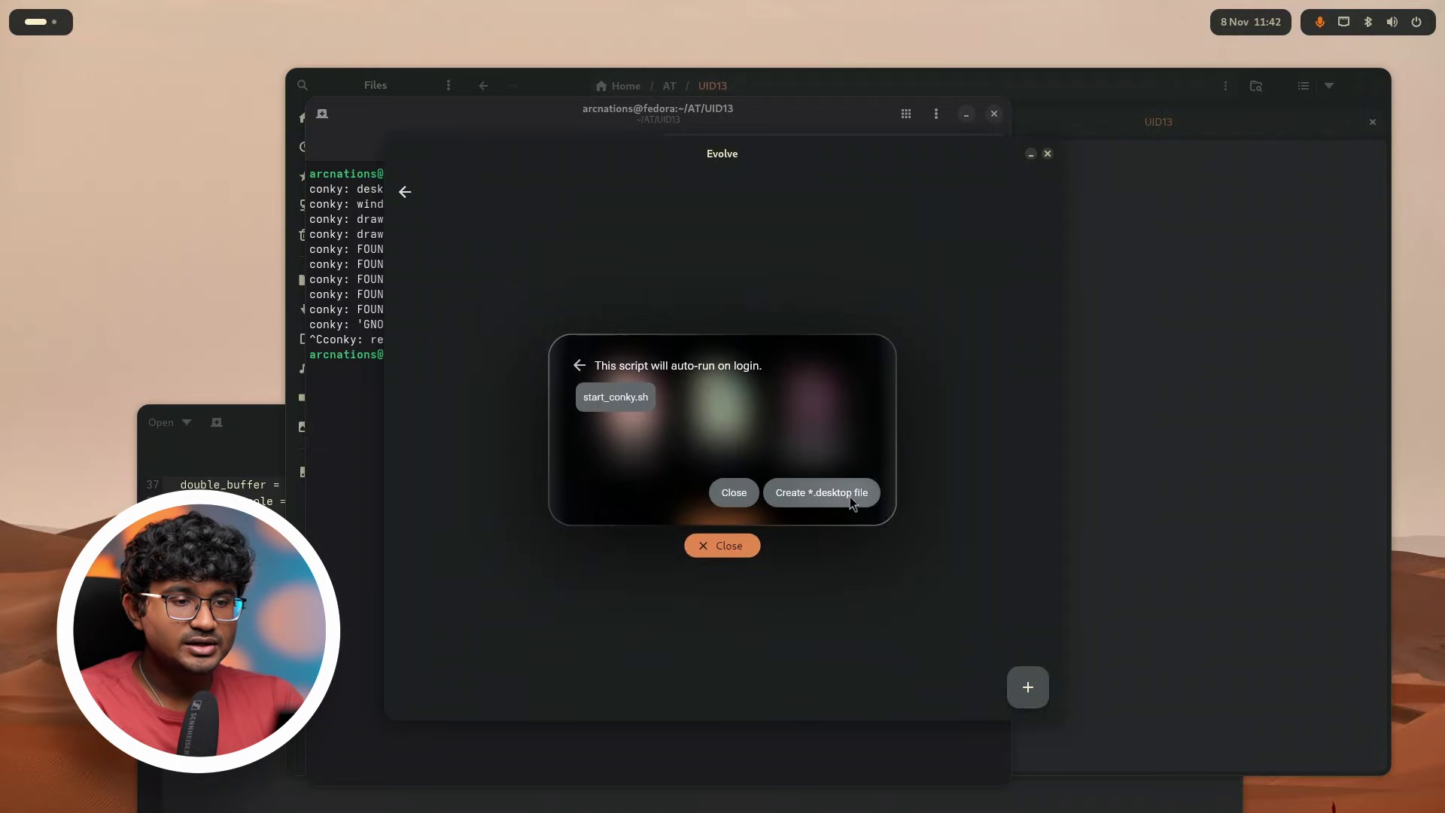
left_click(852, 503)
mouse_move(444, 328)
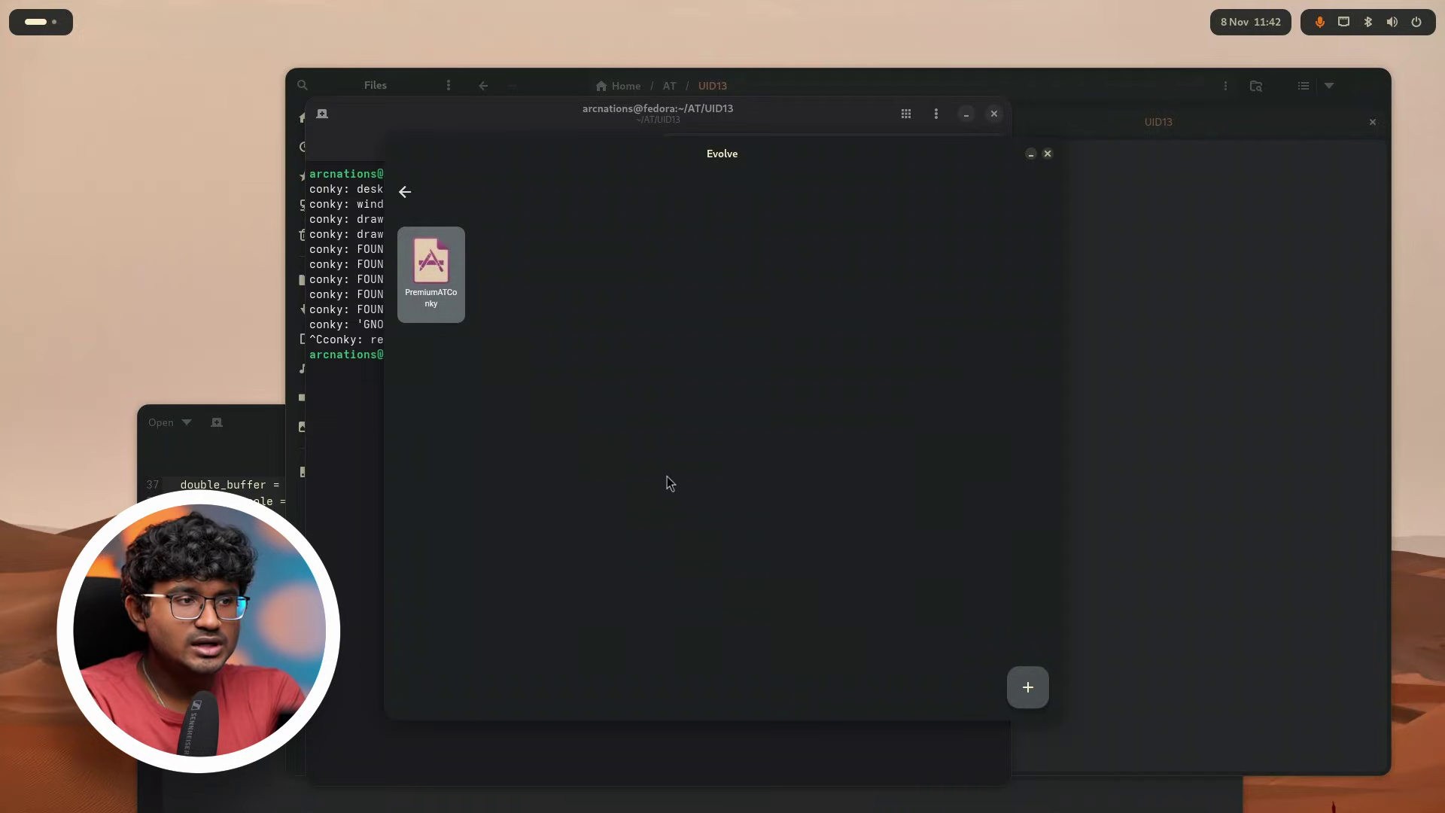
Select the two Clash Display clock lines in conky1.conf, then move Evolve out of the way.
key("alt+Tab")
left_click_drag(1151, 680, 1132, 653)
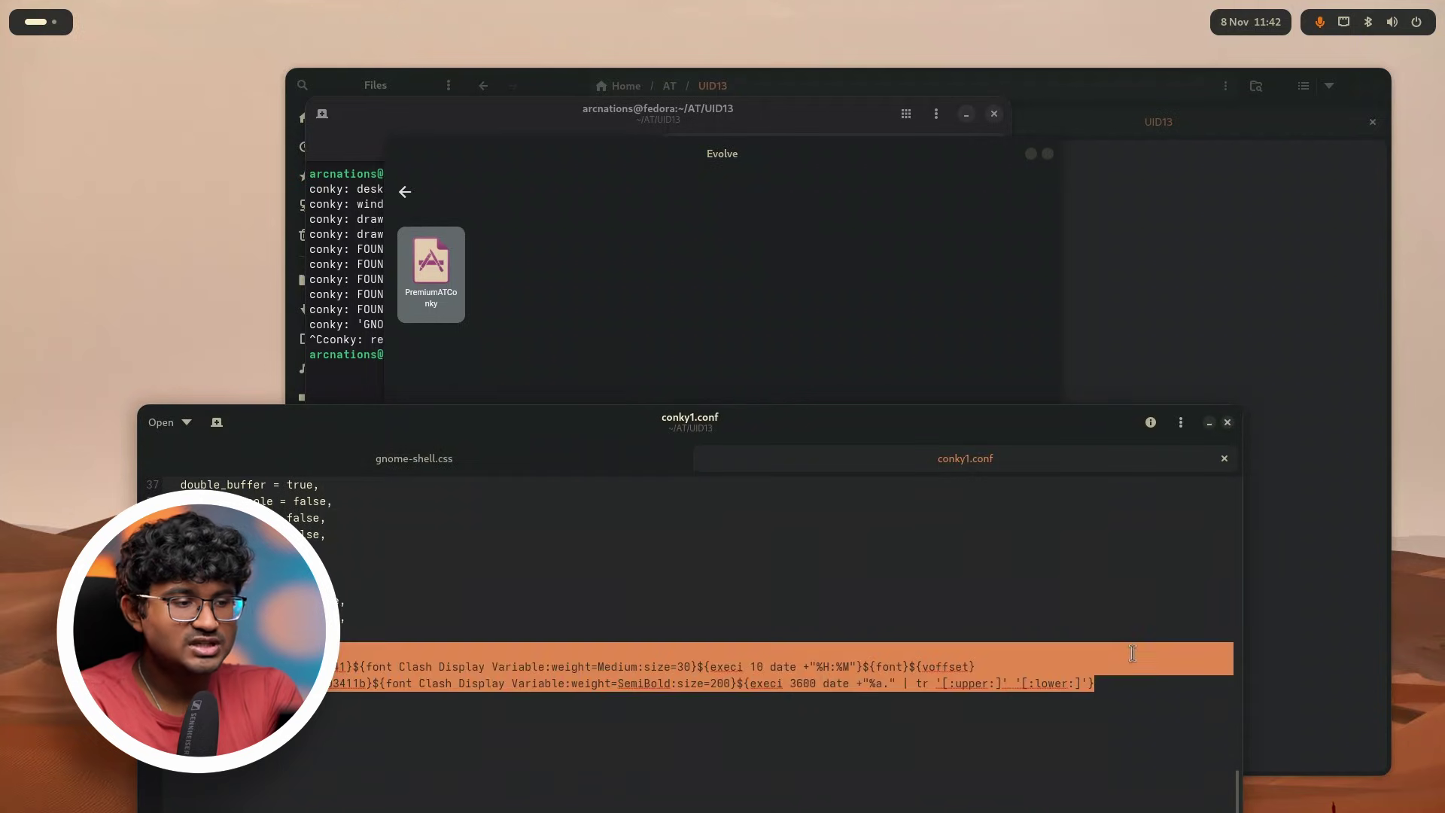
key("alt+Tab")
key("alt+Tab")
scroll(548, 606, "up", 10)
scroll(421, 623, "down", 15)
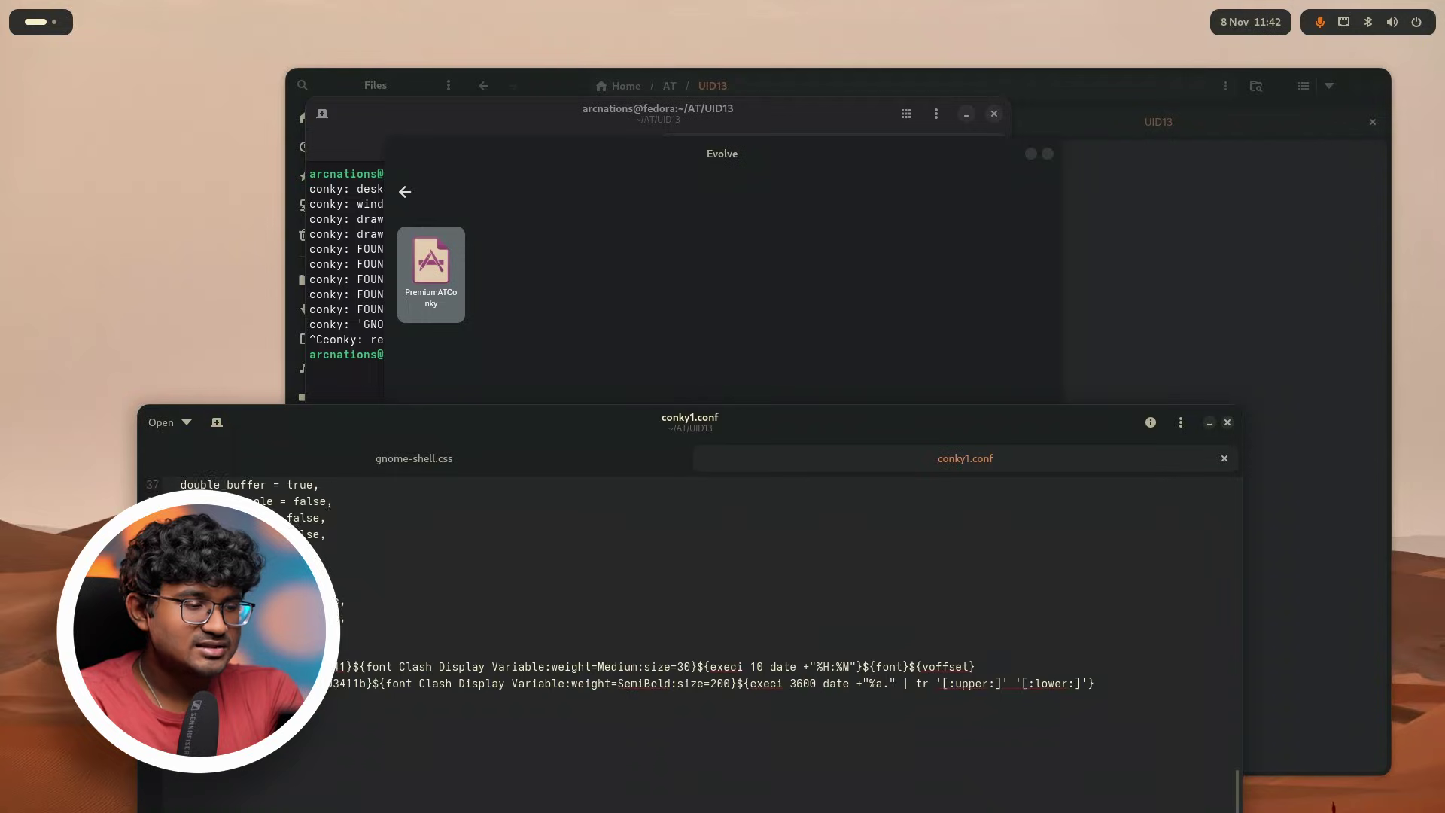
scroll(421, 622, "up", 15)
scroll(424, 669, "down", 10)
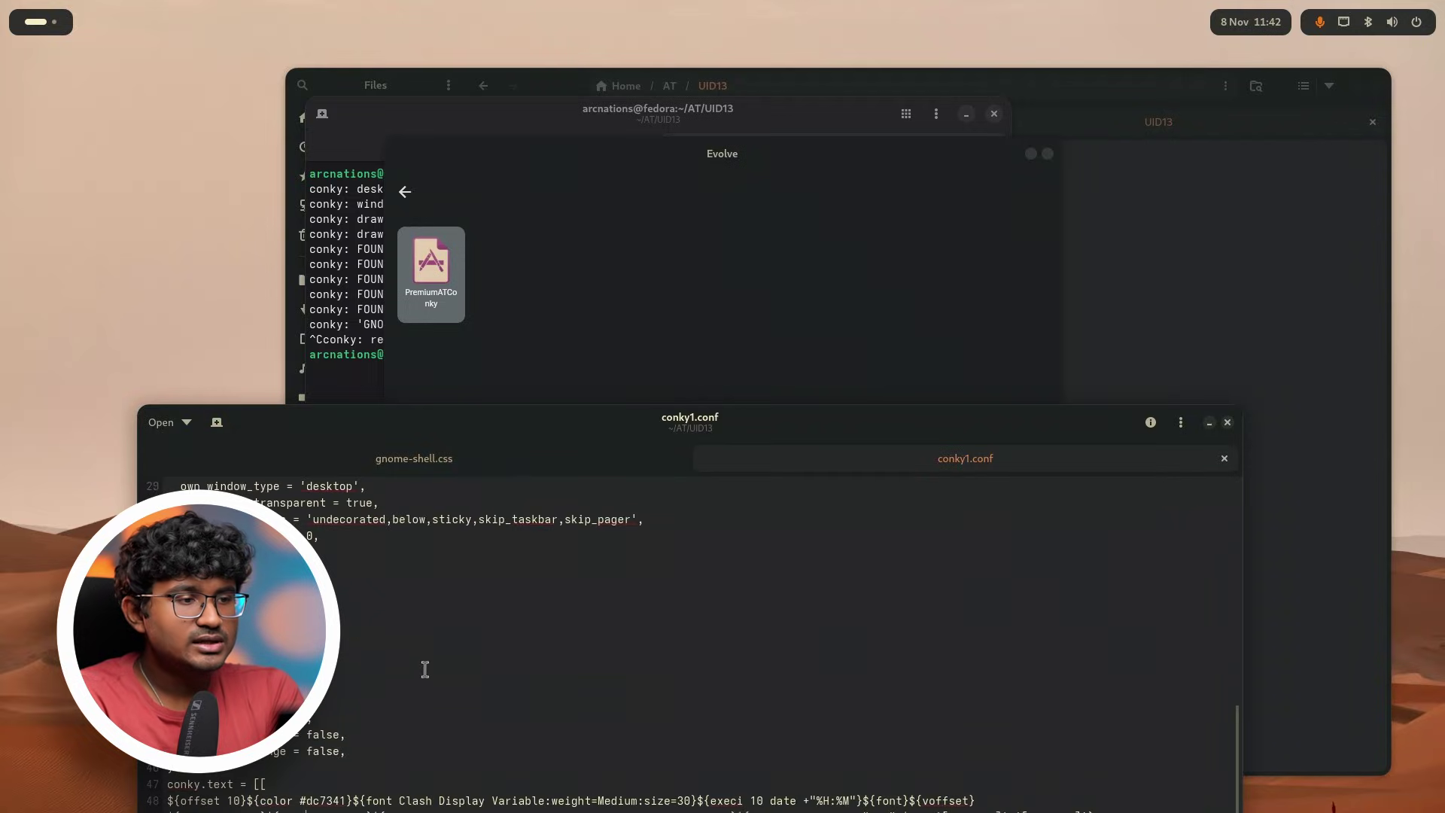
left_click(585, 301)
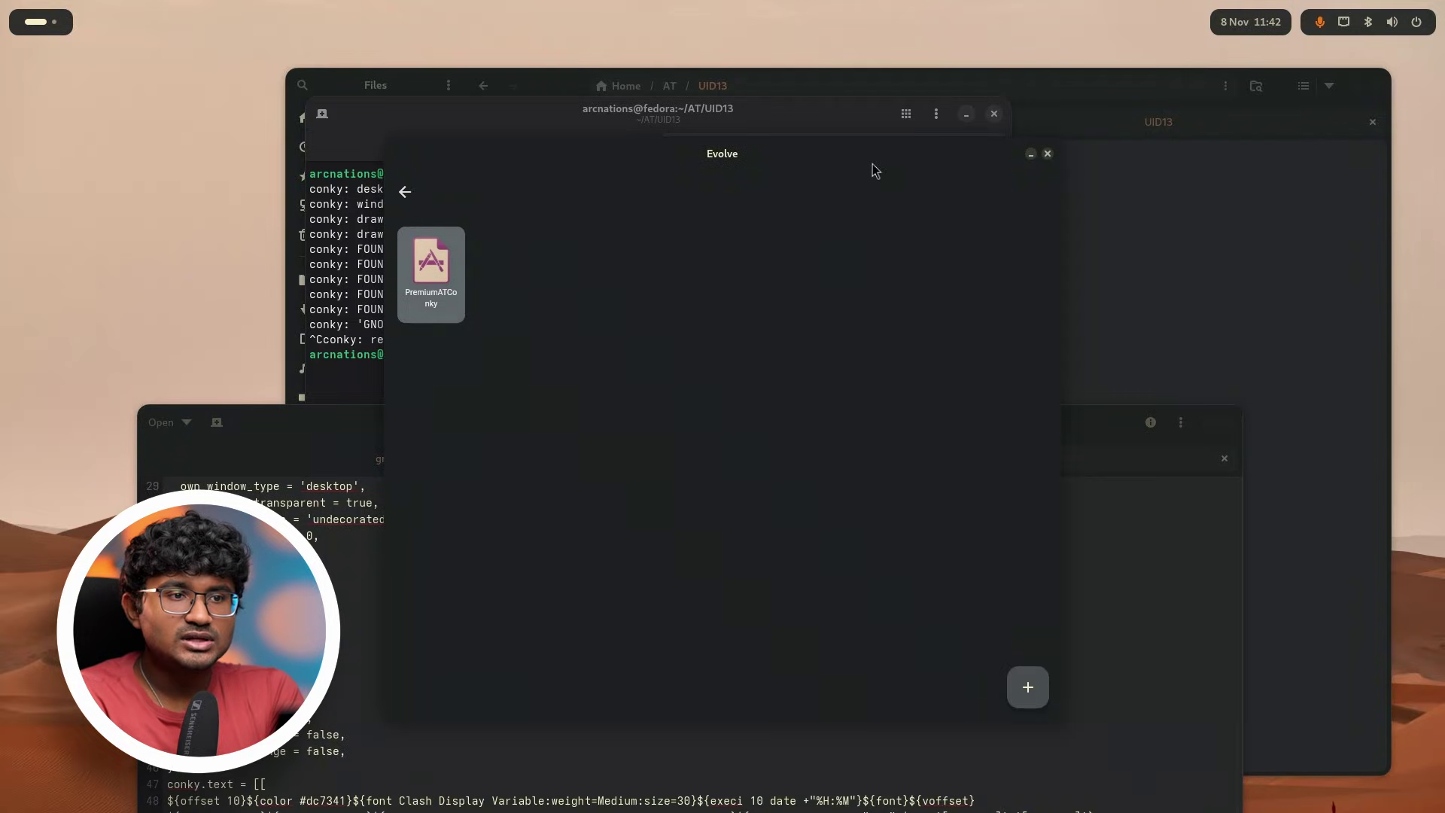
left_click_drag(840, 162, 687, 199)
Select the terminal's conky launch command, then open start_conky.sh in Text Editor to inspect its three lines.
key("super+h")
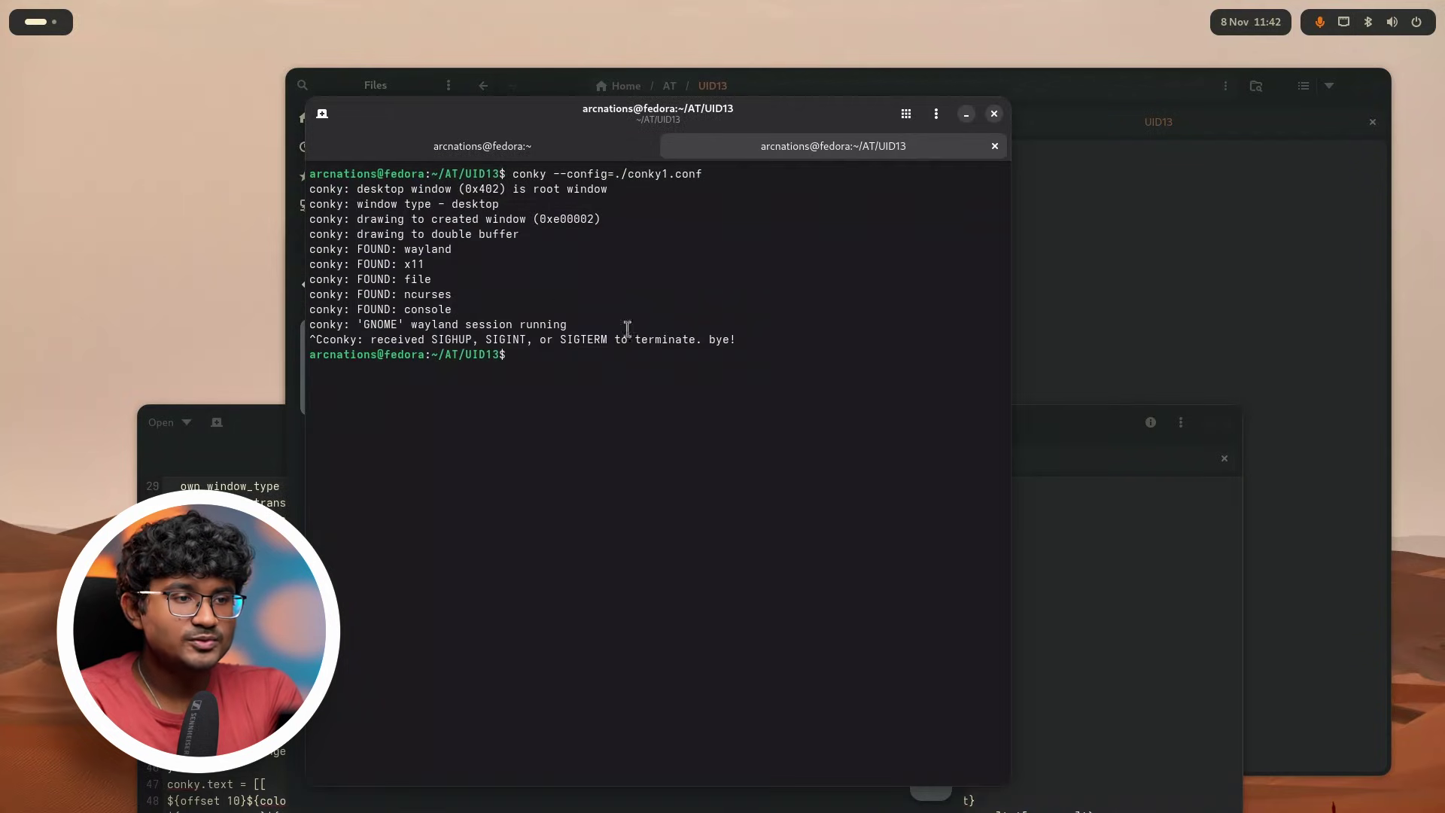
left_click_drag(513, 174, 683, 508)
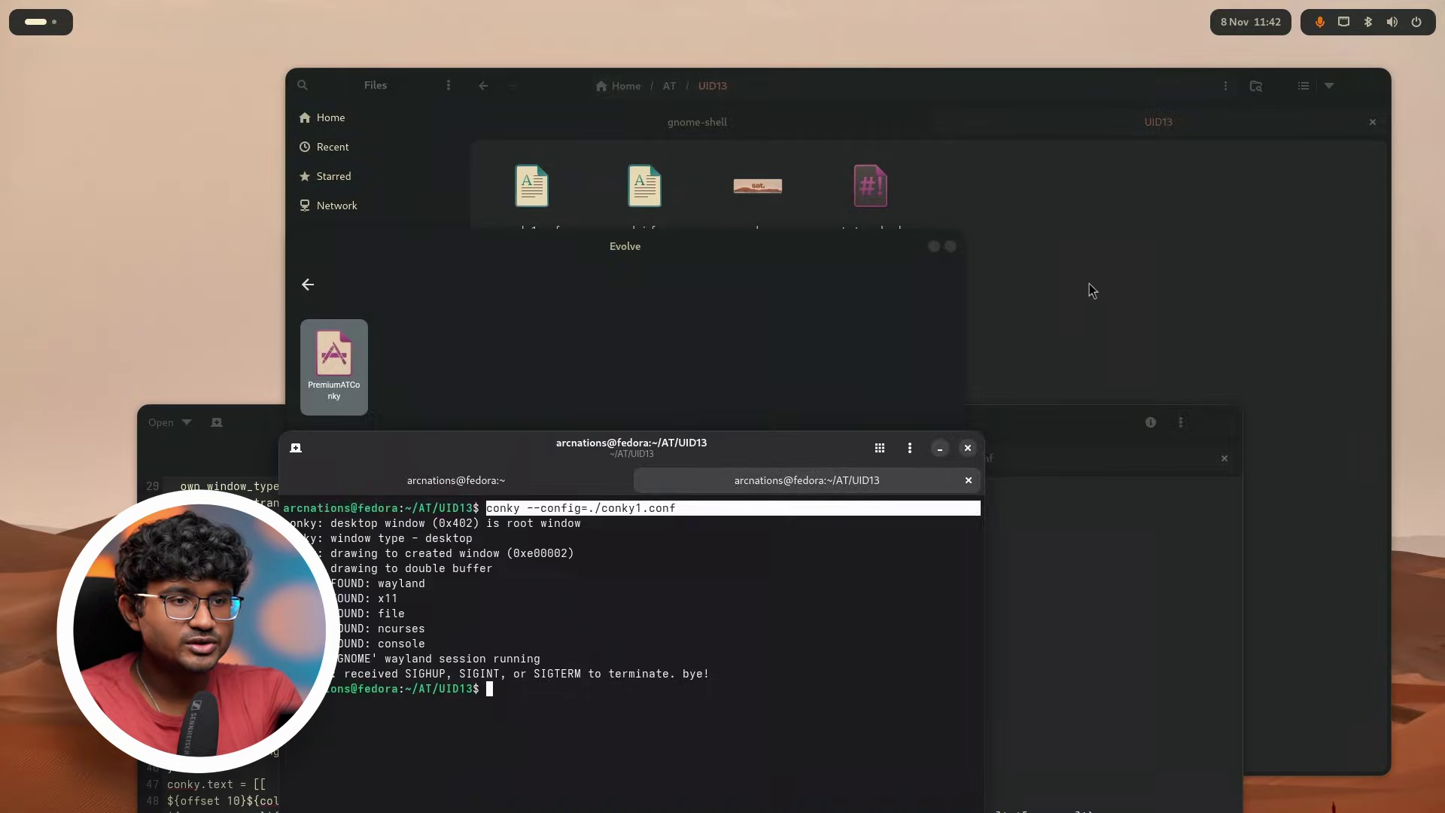
left_click(1089, 288)
double_click(901, 204)
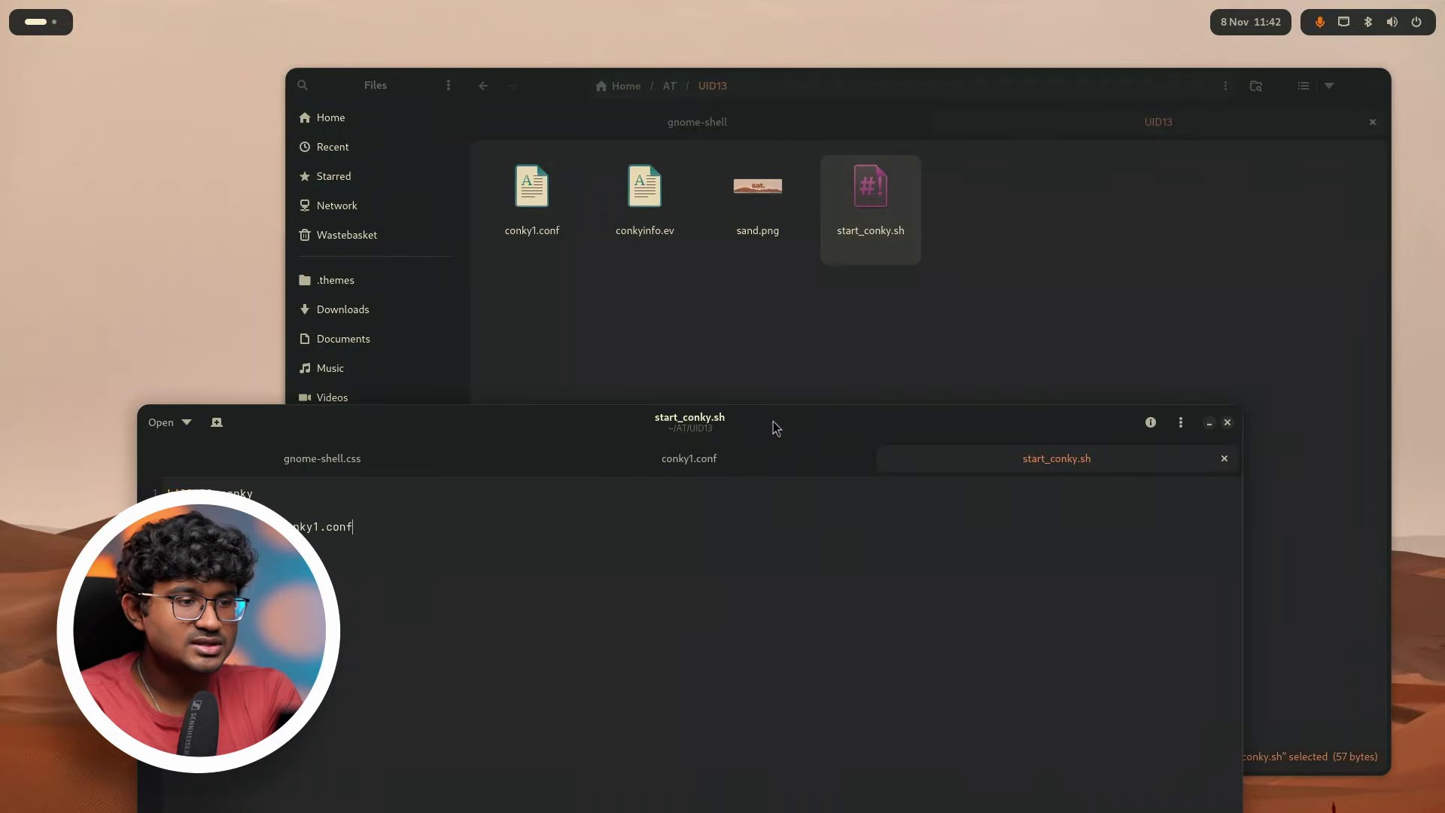
left_click_drag(722, 431, 788, 203)
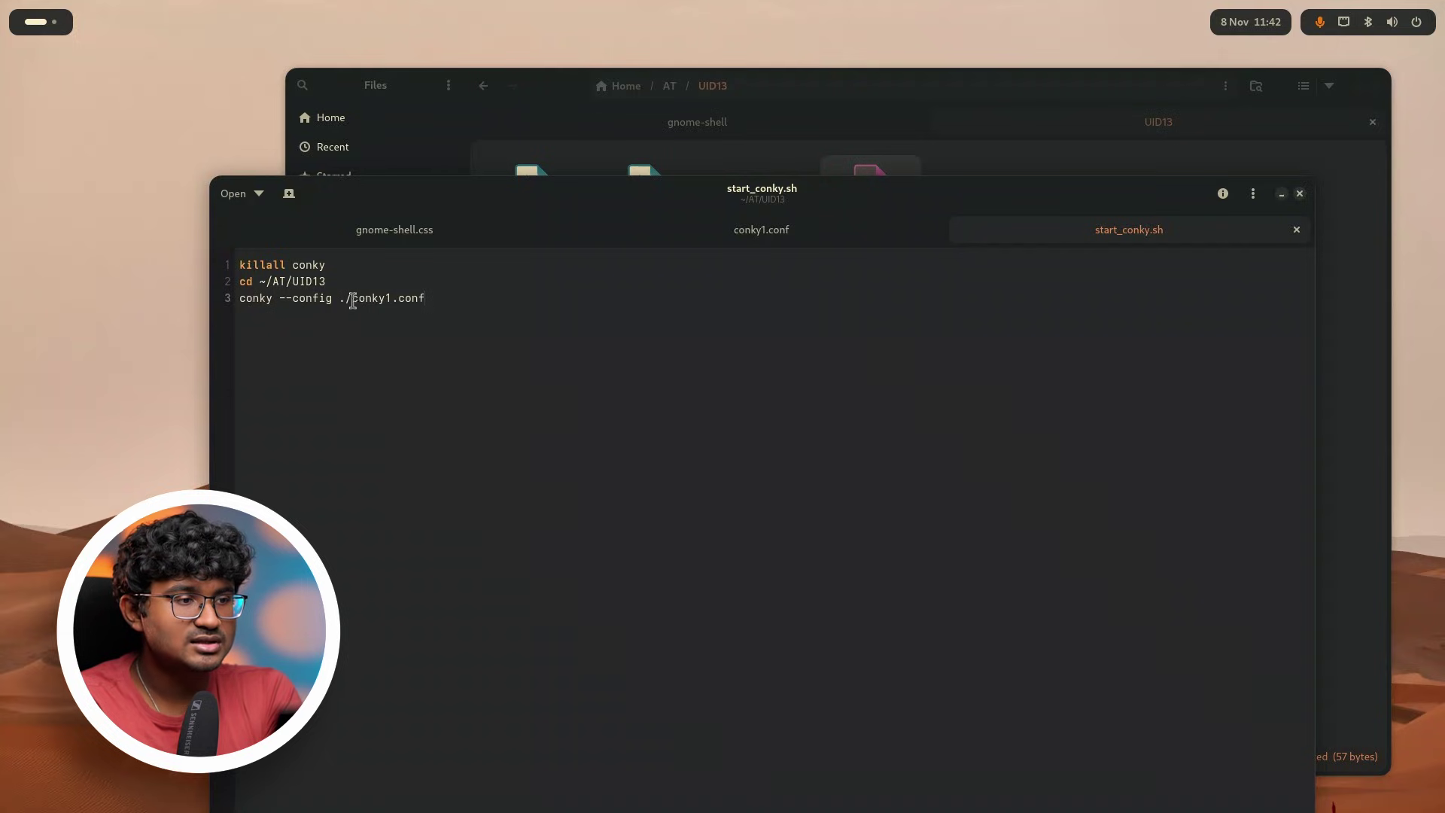
left_click_drag(591, 209, 938, 407)
left_click(490, 804)
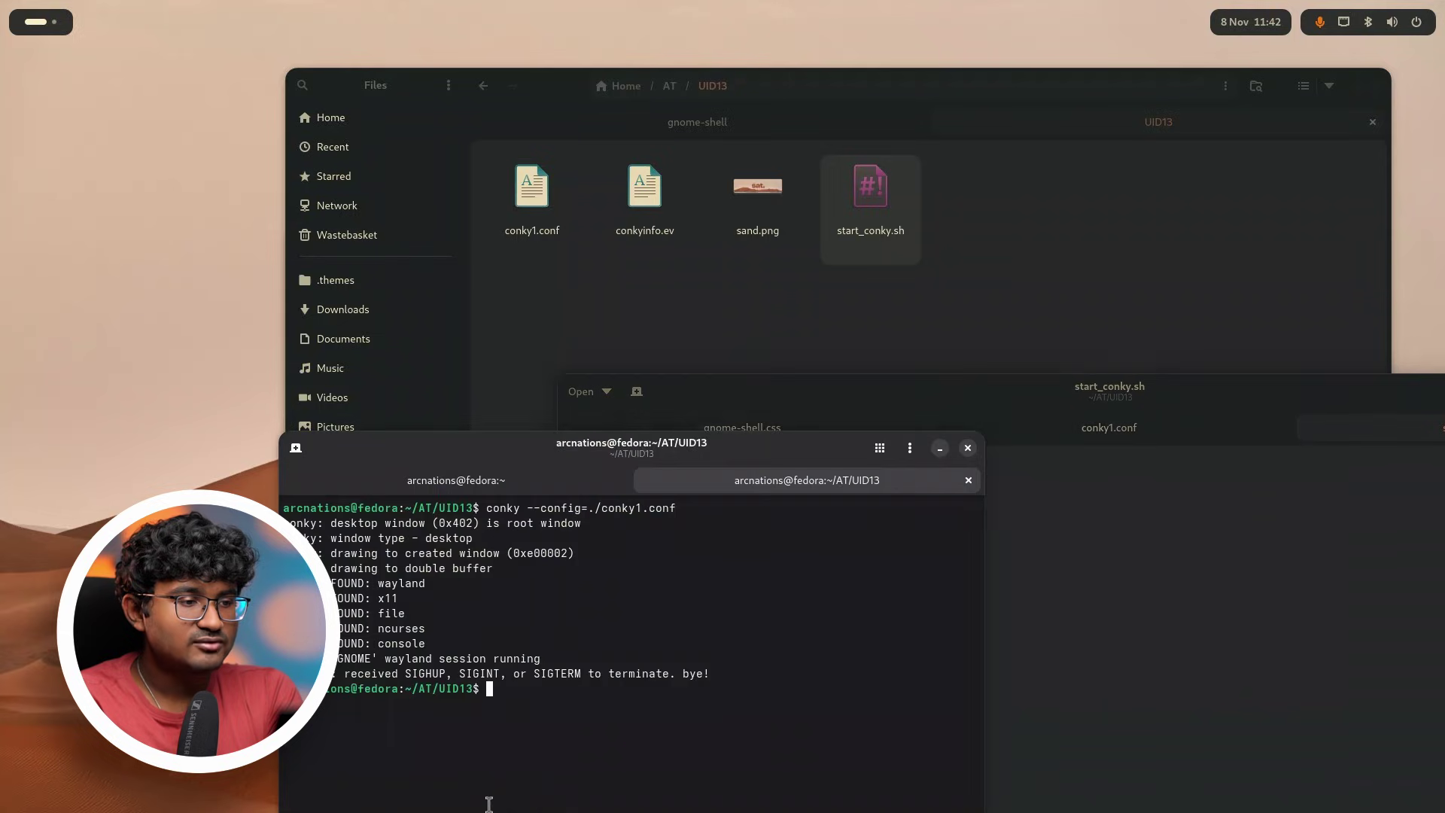
left_click(16, 21)
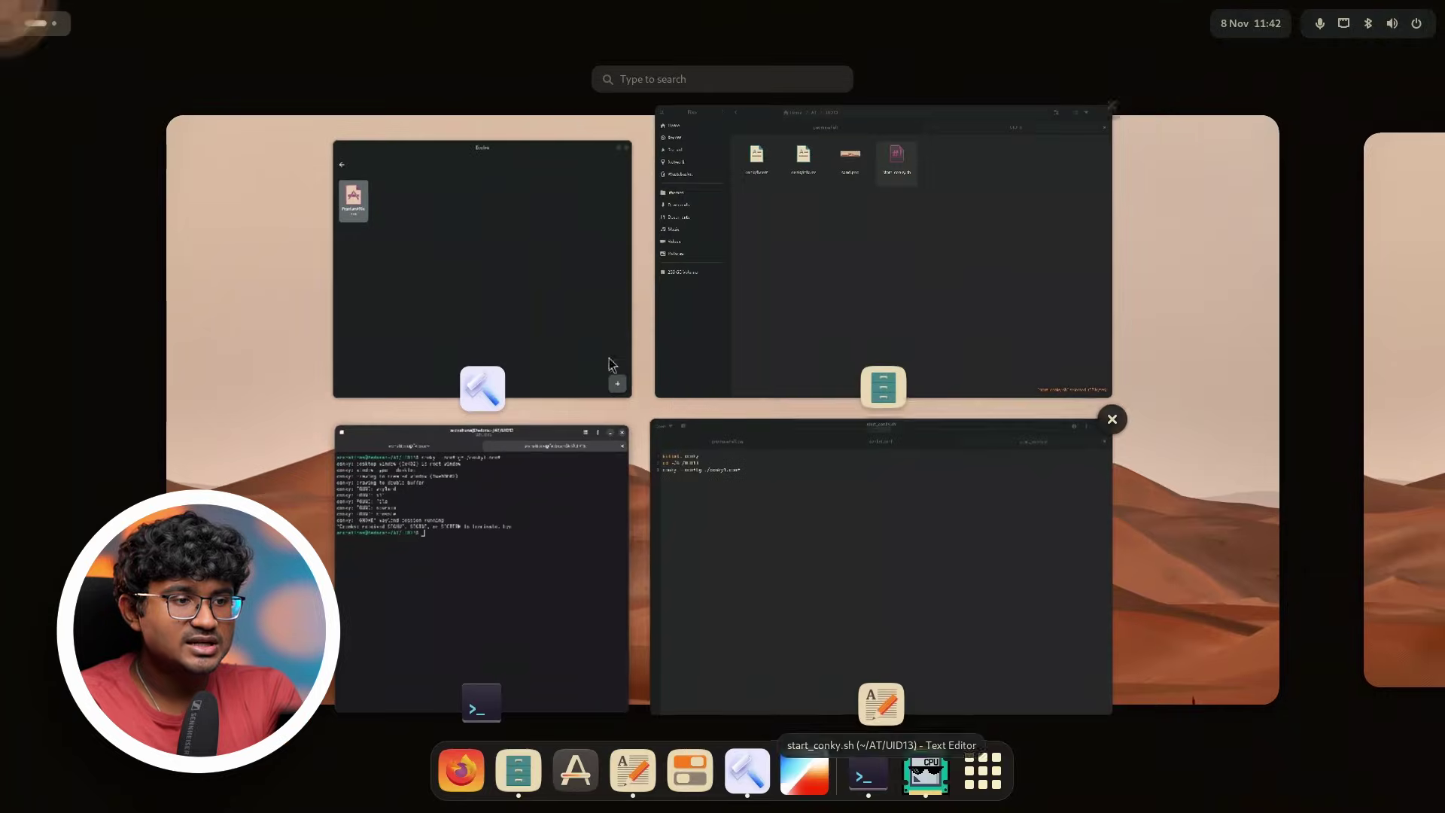
Leave the overview and raise the start_conky.sh Text Editor window above Evolve and Files.
left_click(546, 328)
left_click(1126, 571)
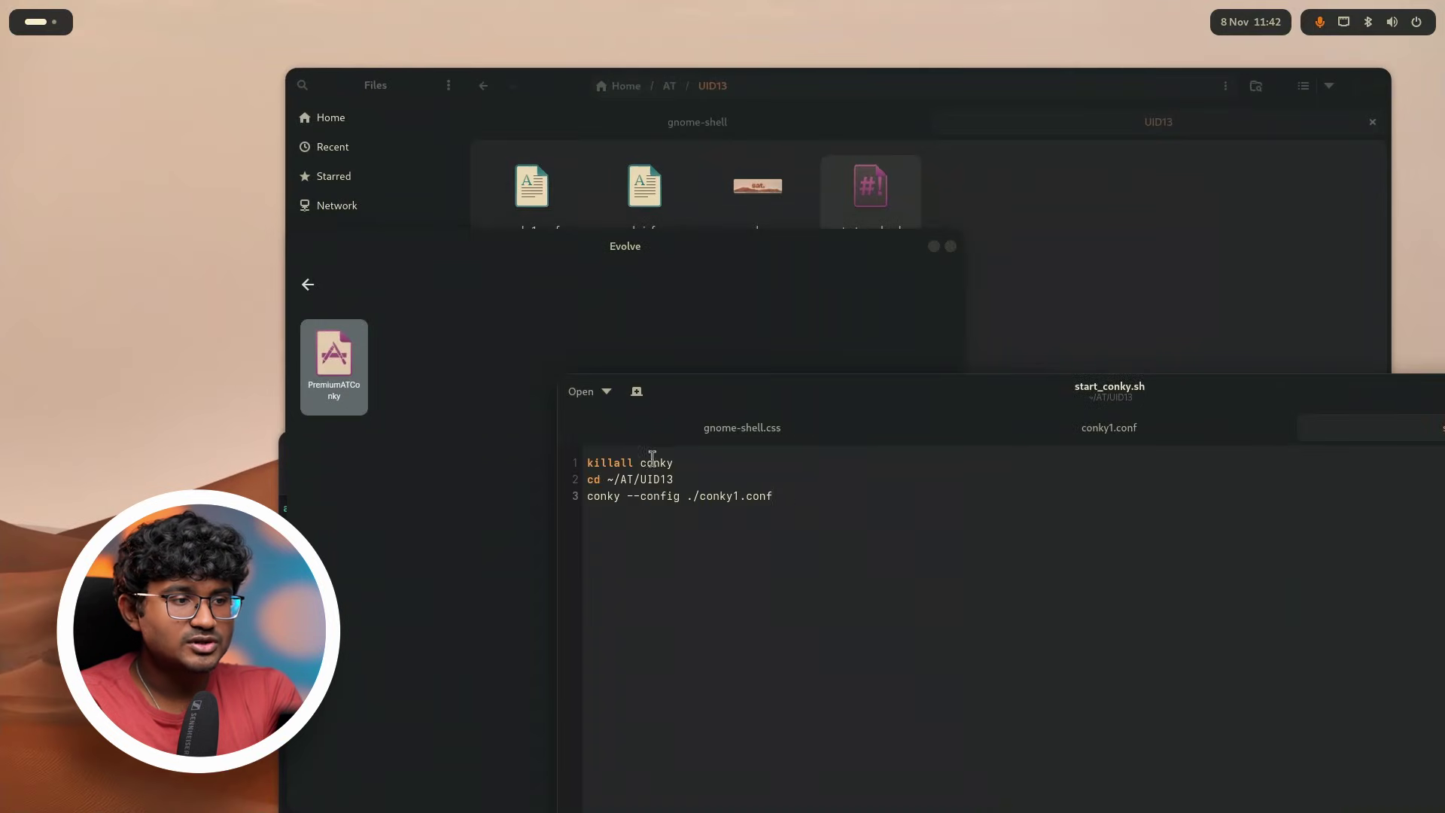